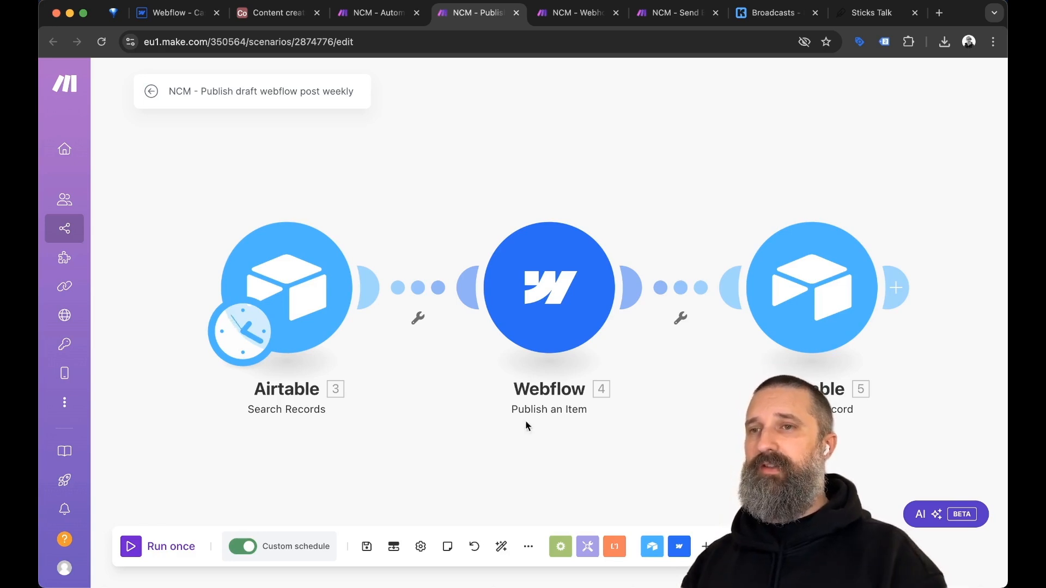
# View the live Sticks Talk blog home page and its featured drum-fills lesson post.
pyautogui.click(875, 15)
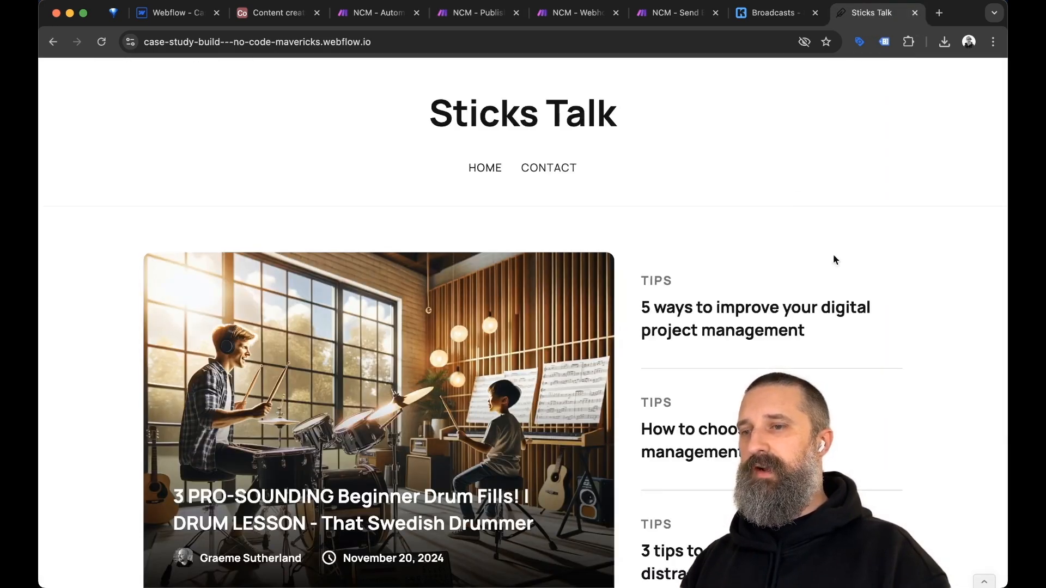
pyautogui.scroll(-5, 888, 401)
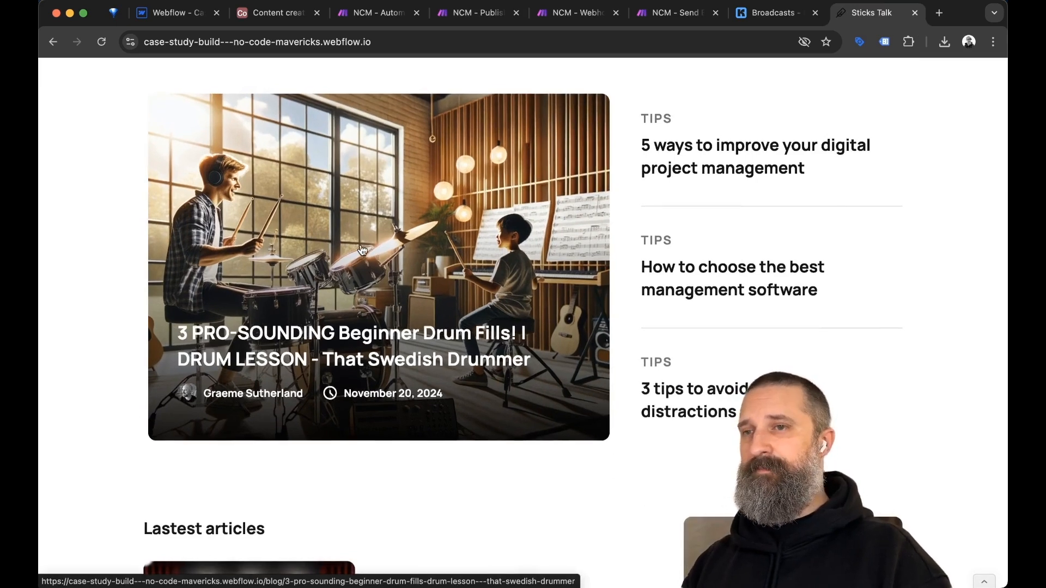
pyautogui.scroll(5, 363, 250)
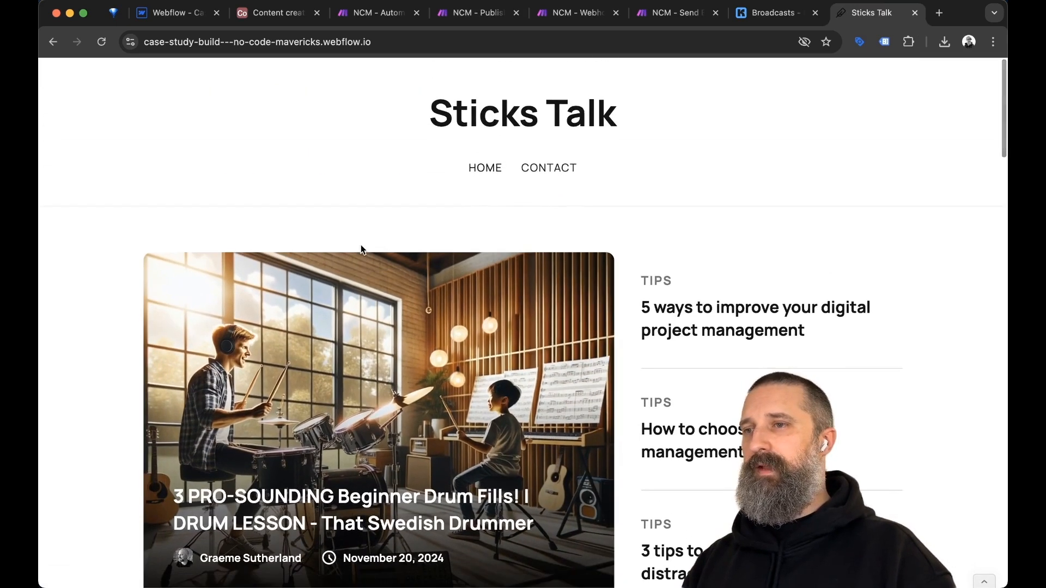
pyautogui.click(564, 19)
# Look over the weekly publish scenario, then move to the Webhook Helper scenario.
pyautogui.hotkey('ctrl', 'shift', 'Tab')
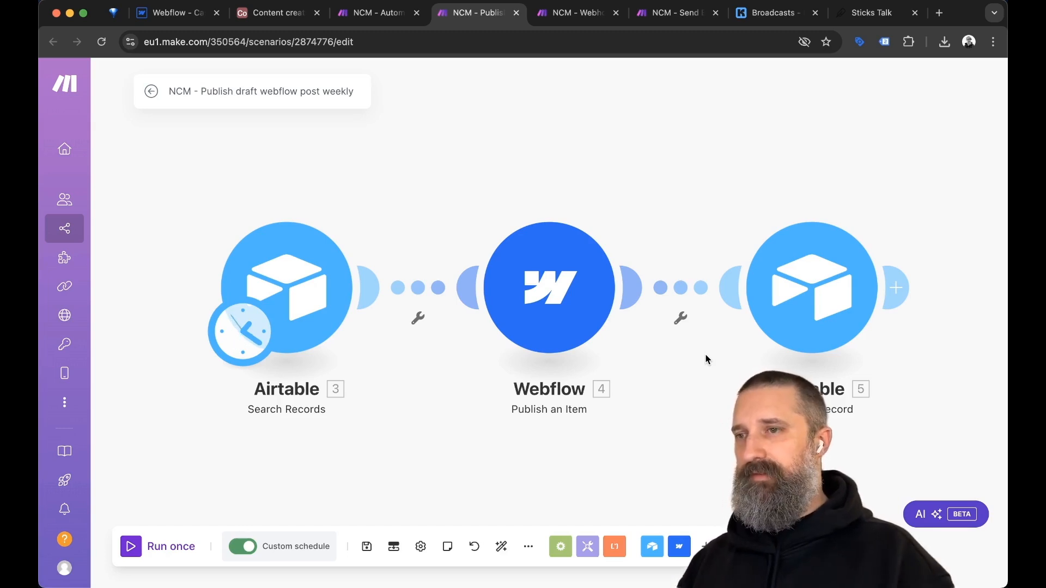
pyautogui.hotkey('ctrl', 'Tab')
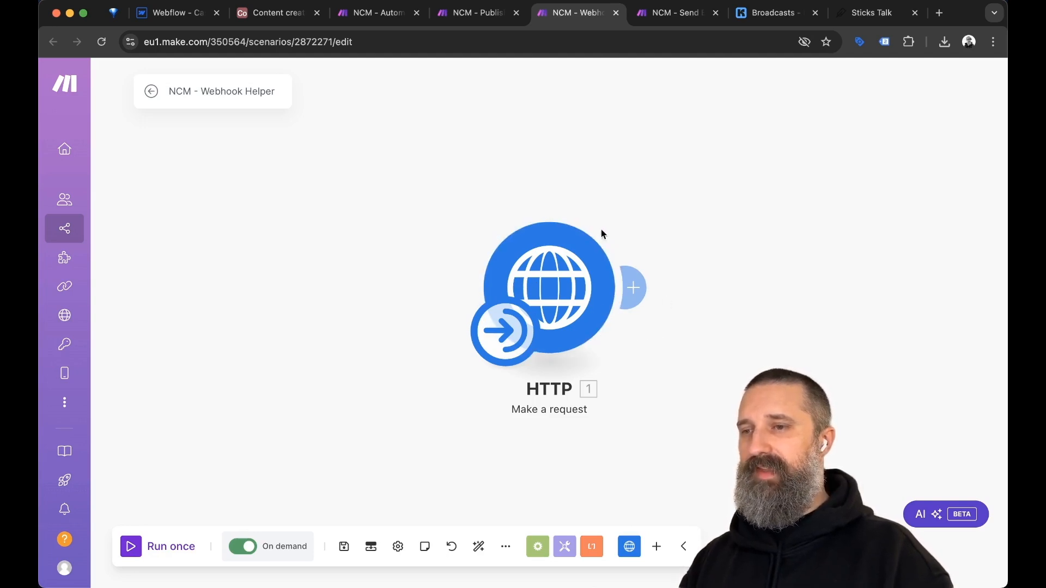
# Inspect the JSON body of the Webhook Helper's HTTP Make a request module.
pyautogui.hotkey('ctrl', 'shift', 'Tab')
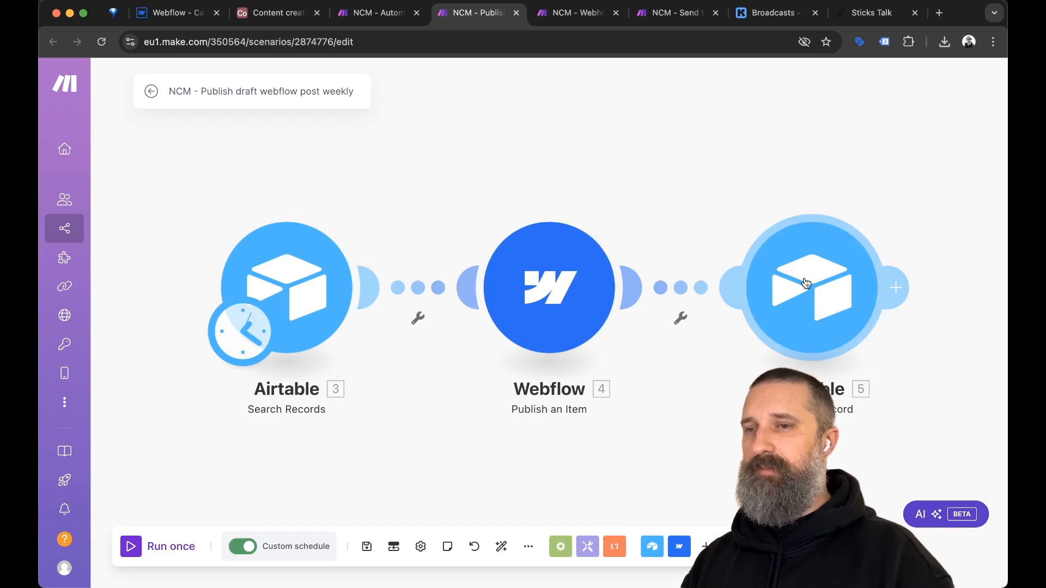
pyautogui.hotkey('ctrl', 'Tab')
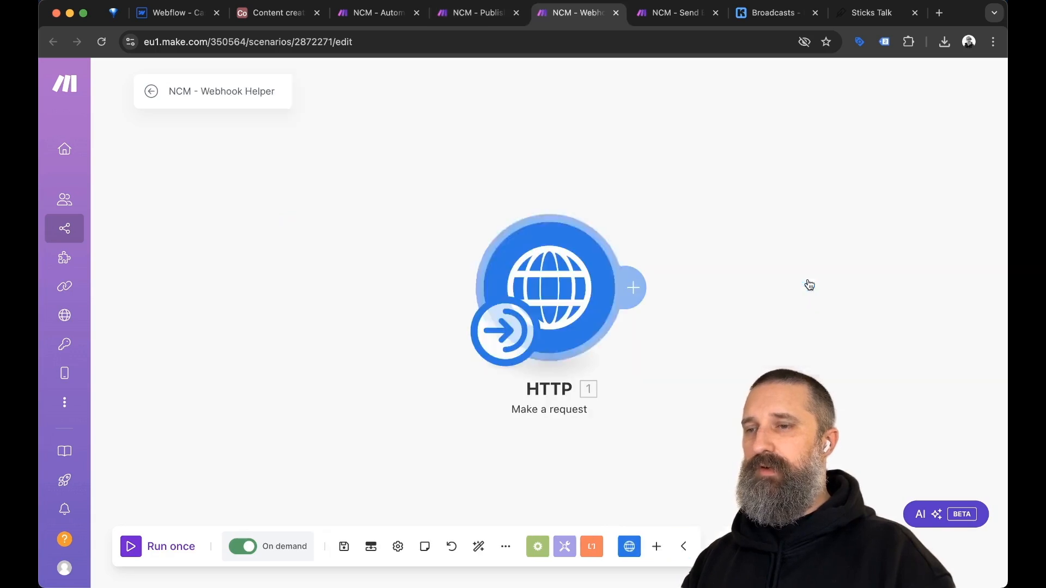
pyautogui.click(550, 286)
pyautogui.scroll(-5, 784, 306)
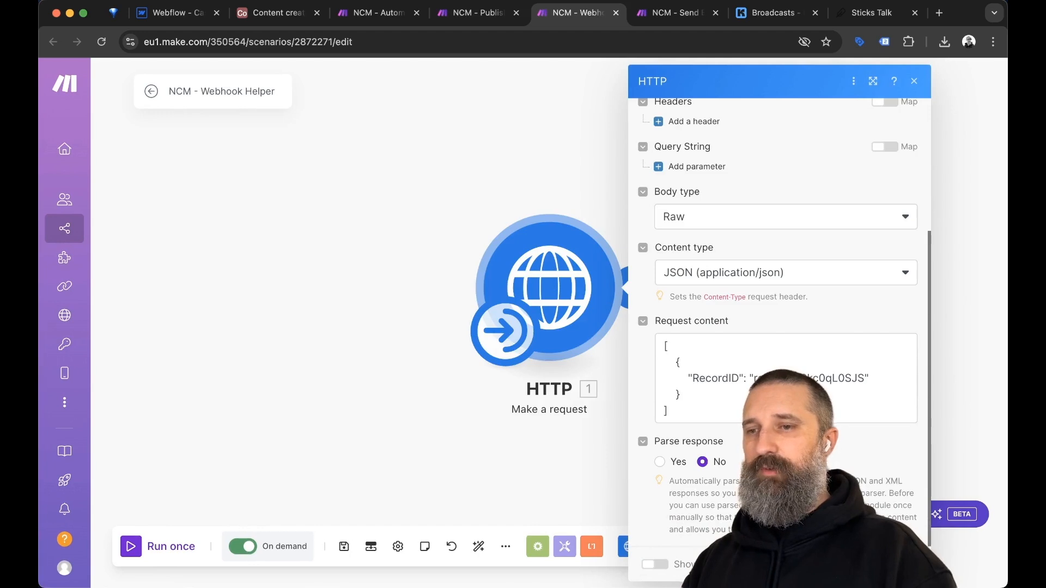
pyautogui.click(458, 168)
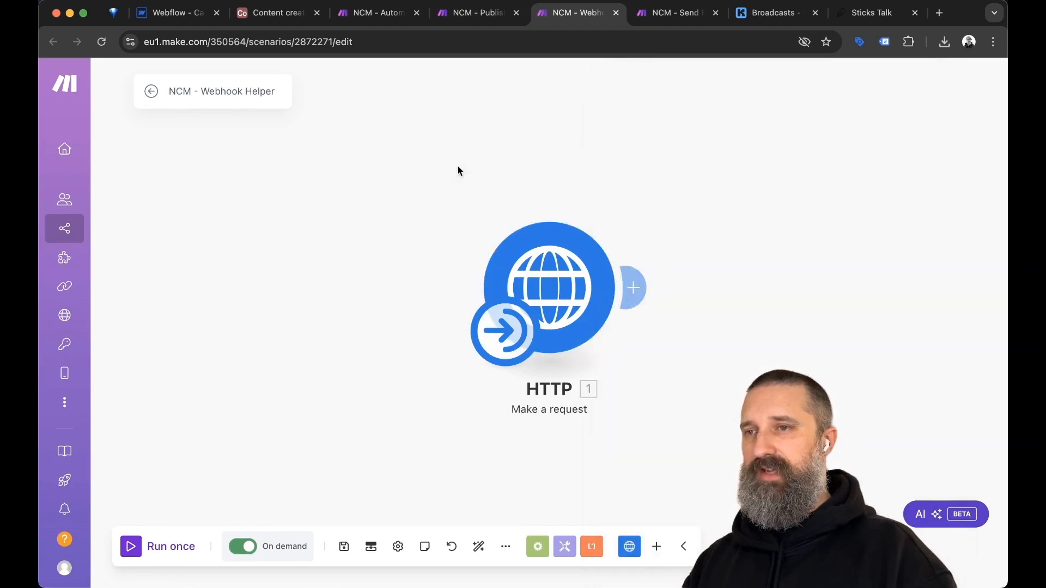
pyautogui.hotkey('ctrl', 'Tab')
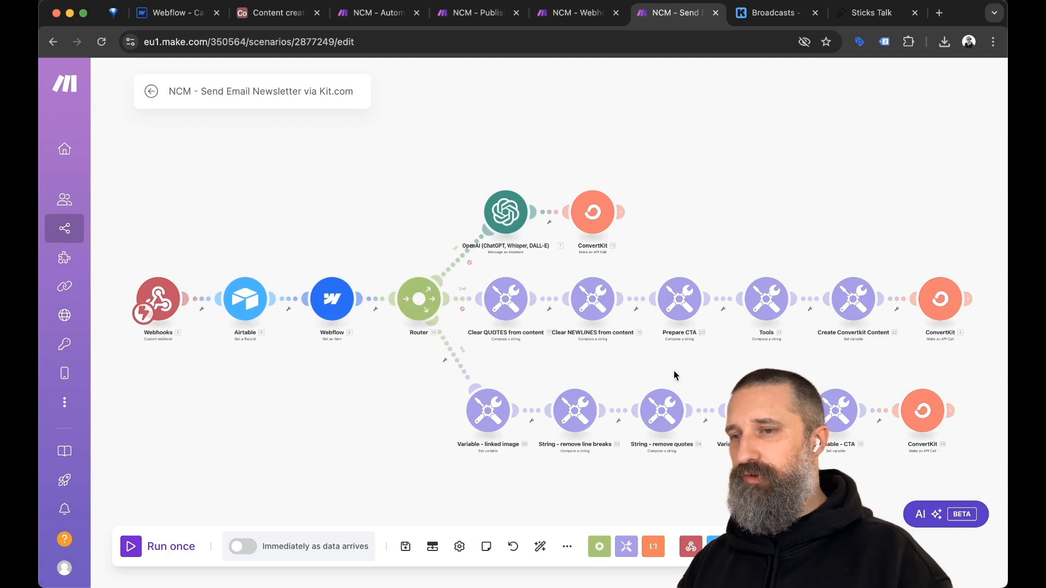
# Delete the middle branch and the OpenAI branch, then auto-align the remaining modules.
pyautogui.scroll(-3, 753, 370)
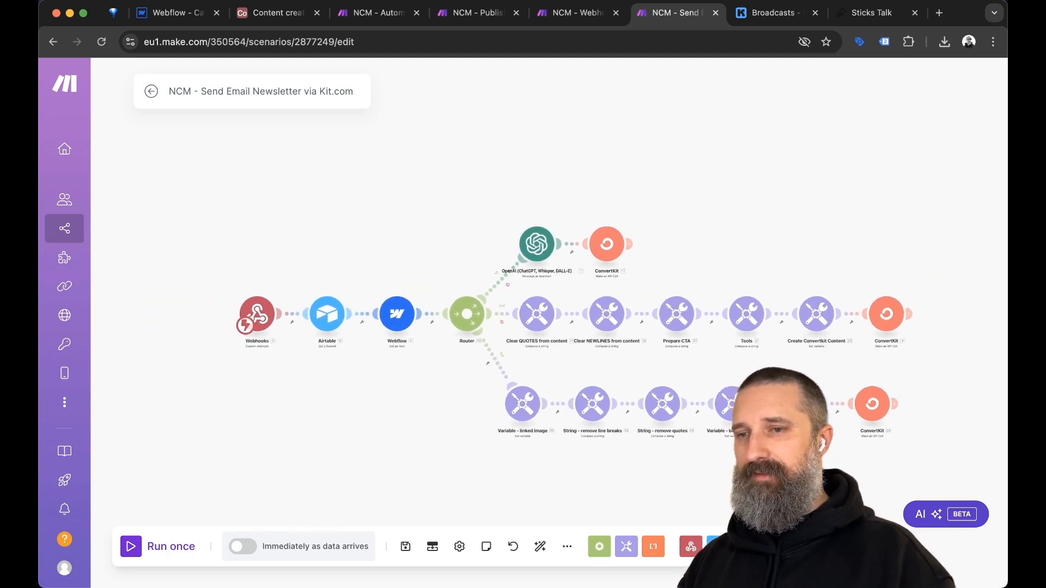
pyautogui.moveTo(931, 337); pyautogui.dragTo(508, 279)
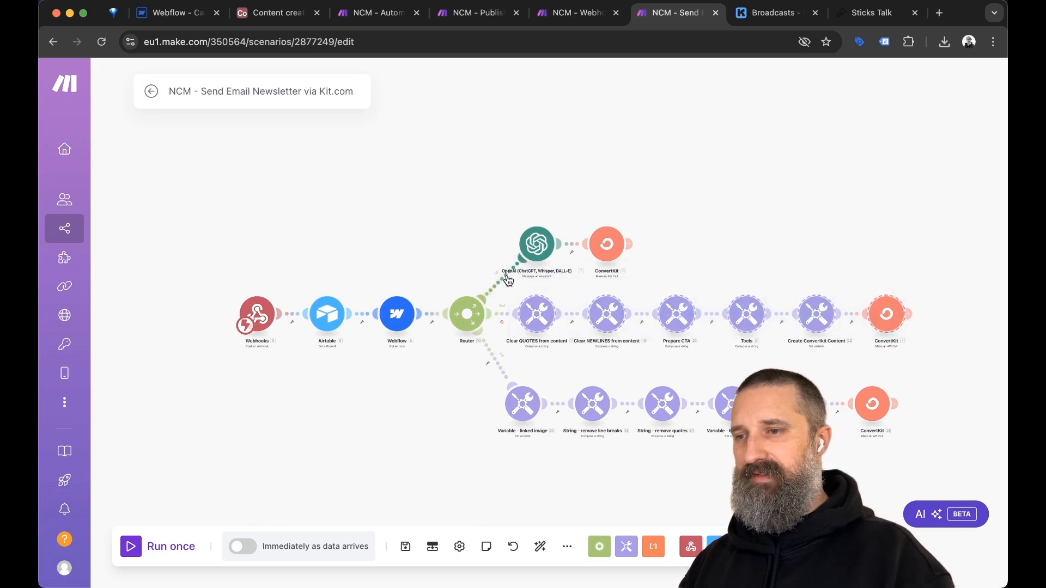
pyautogui.press('Delete')
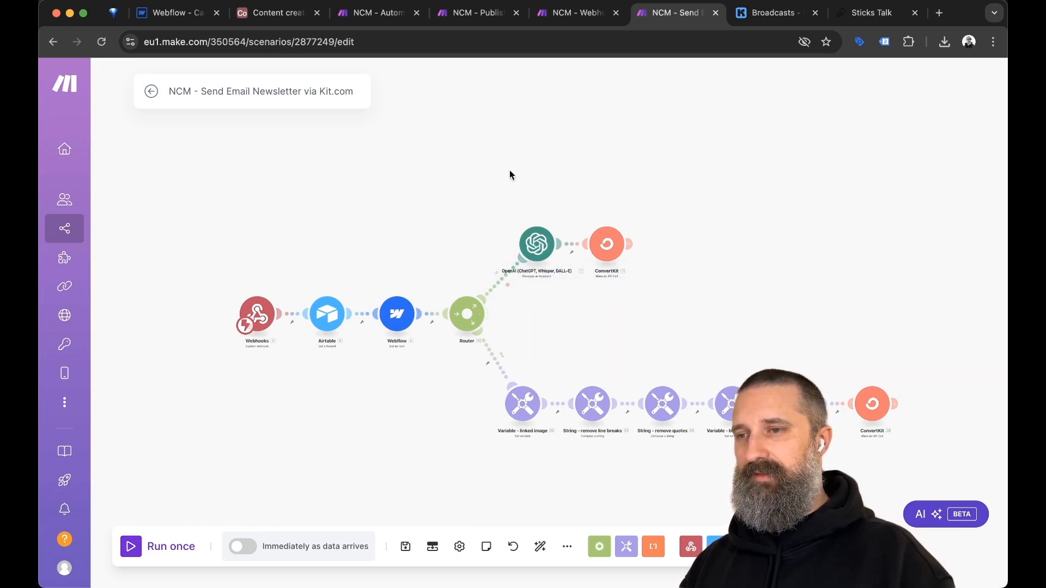
pyautogui.moveTo(511, 185); pyautogui.dragTo(650, 288)
pyautogui.press('Delete')
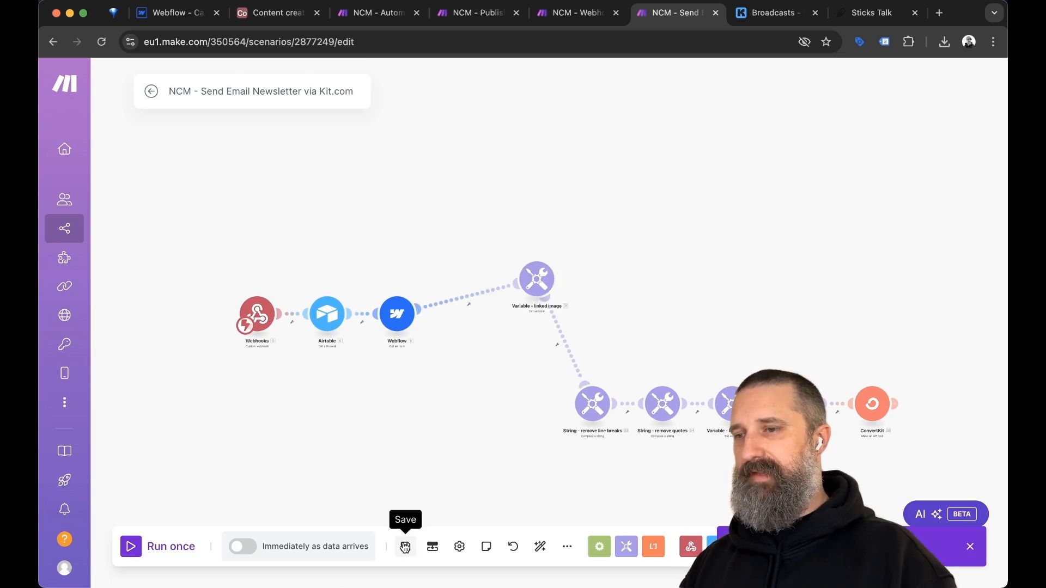
pyautogui.click(541, 549)
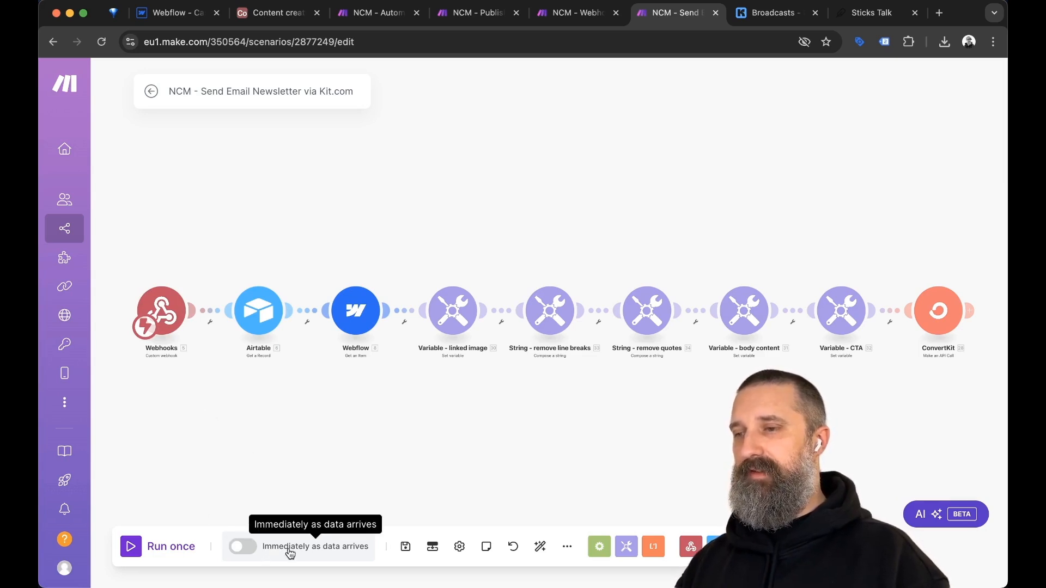
# Copy the newsletter webhook address and compare it with the Webhook Helper's request URL.
pyautogui.click(173, 312)
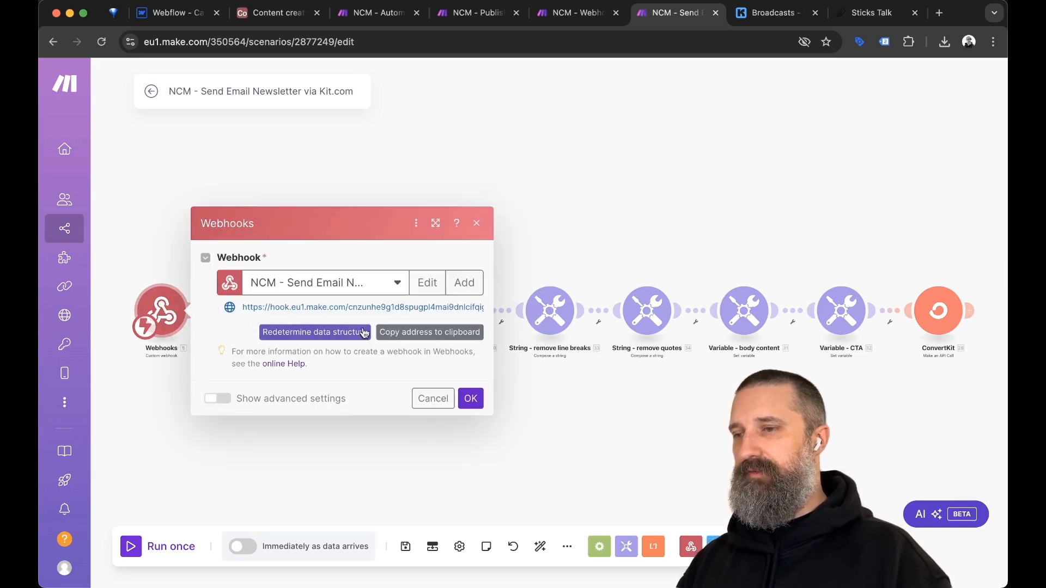
pyautogui.click(431, 332)
pyautogui.hotkey('ctrl', 'shift', 'Tab')
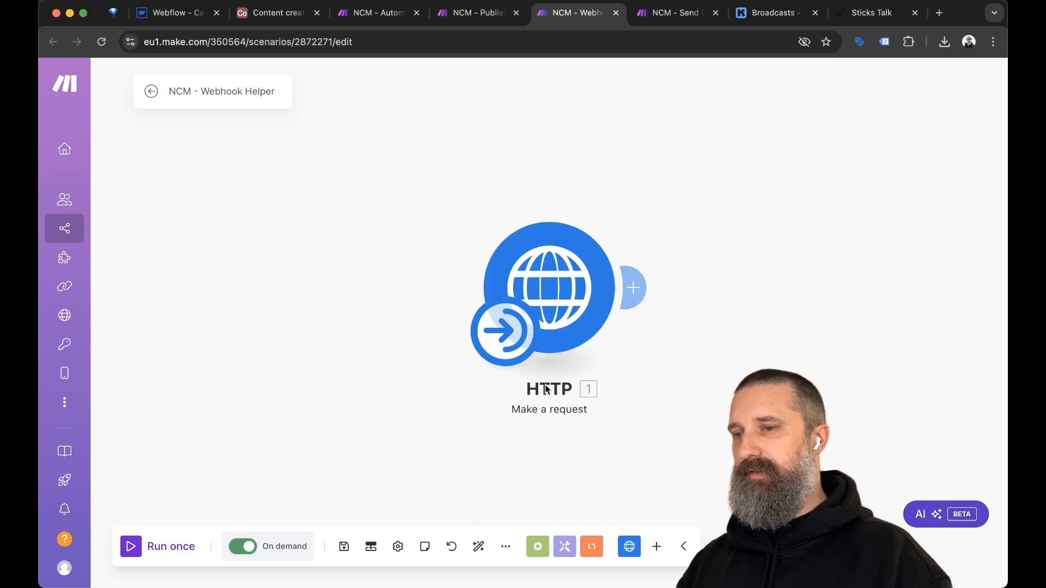
pyautogui.click(557, 293)
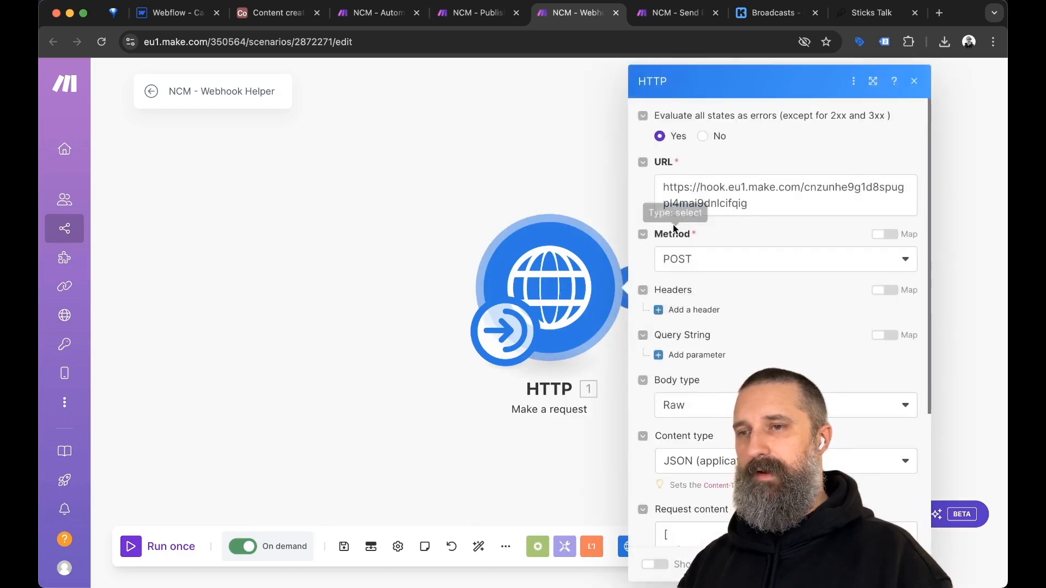
pyautogui.tripleClick(756, 206)
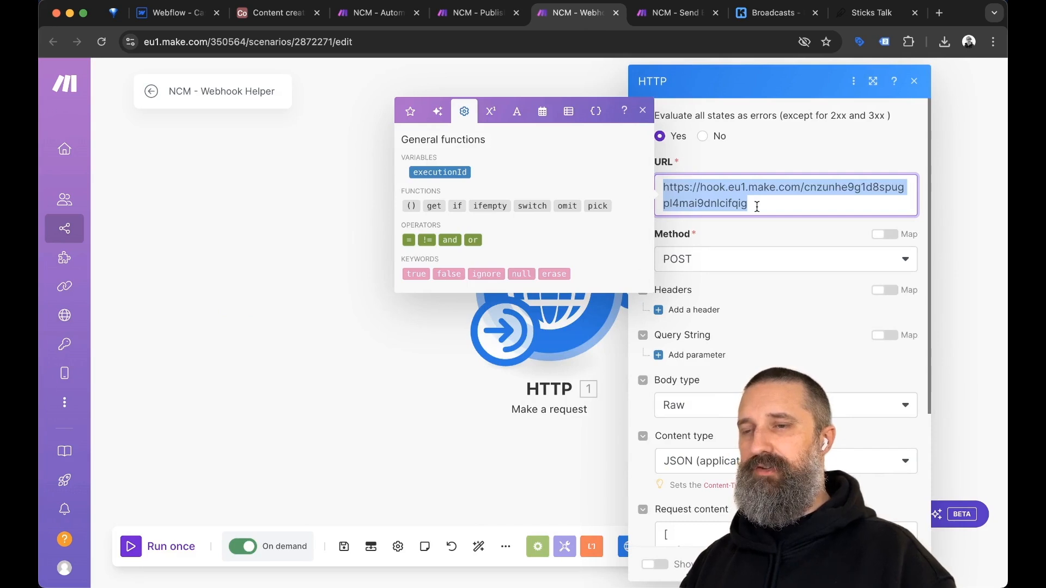
pyautogui.click(764, 158)
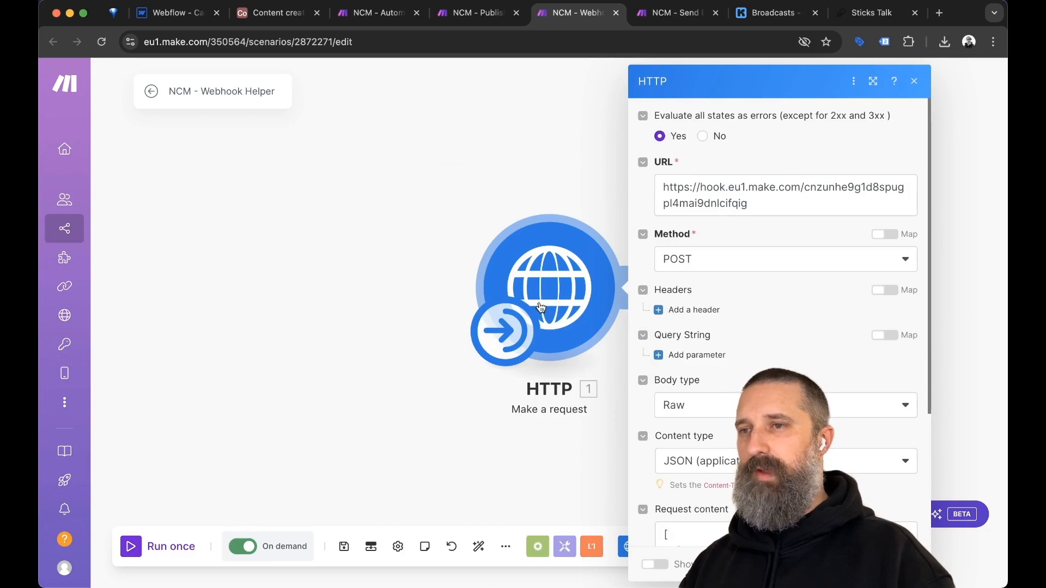
pyautogui.hotkey('ctrl', 'Tab')
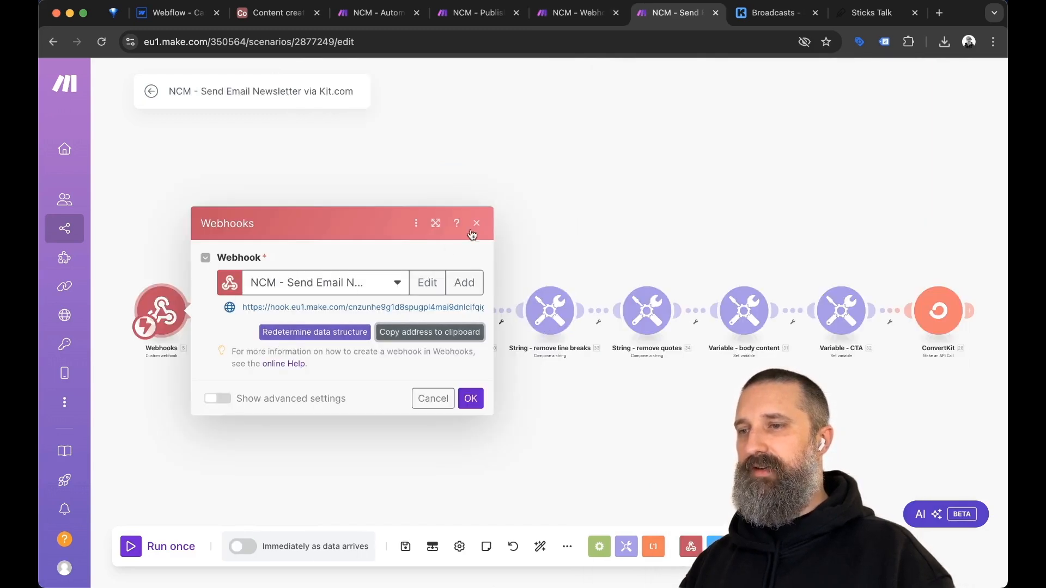
pyautogui.click(476, 225)
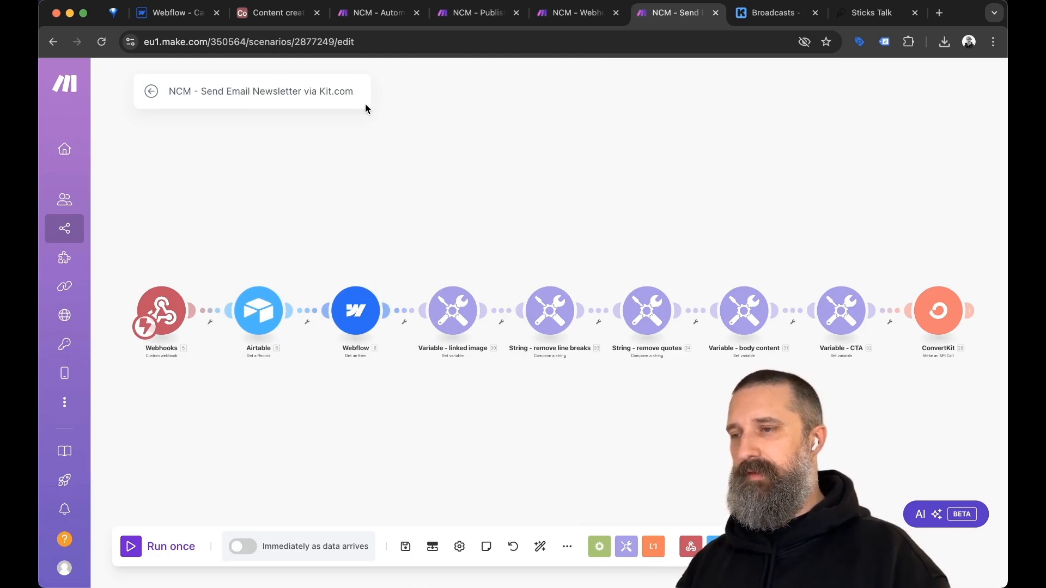
# Select the Webhook Helper's HTTP request module for copying.
pyautogui.hotkey('ctrl', 'shift', 'Tab')
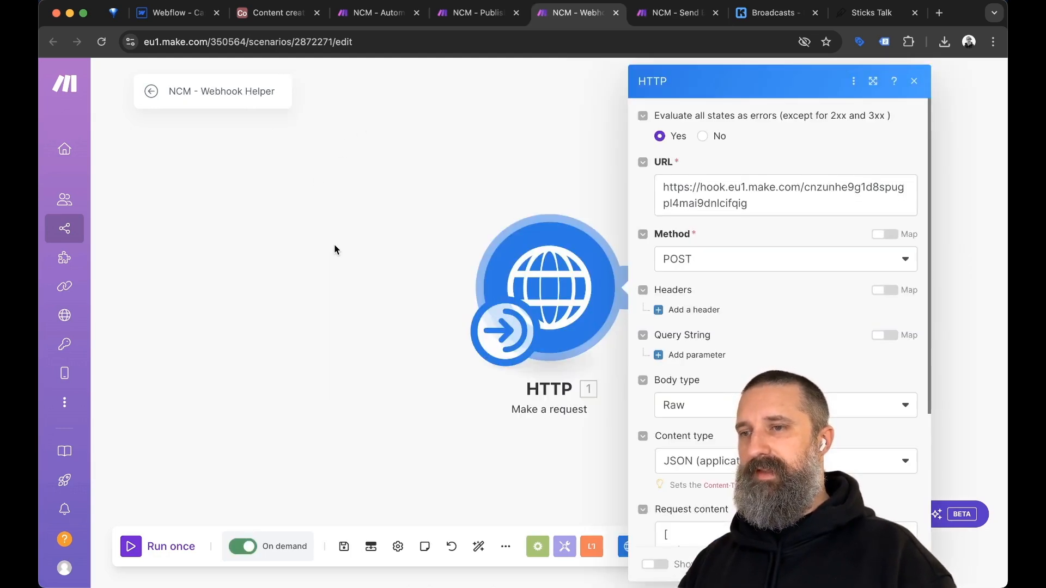
pyautogui.click(466, 176)
pyautogui.moveTo(413, 159); pyautogui.dragTo(651, 384)
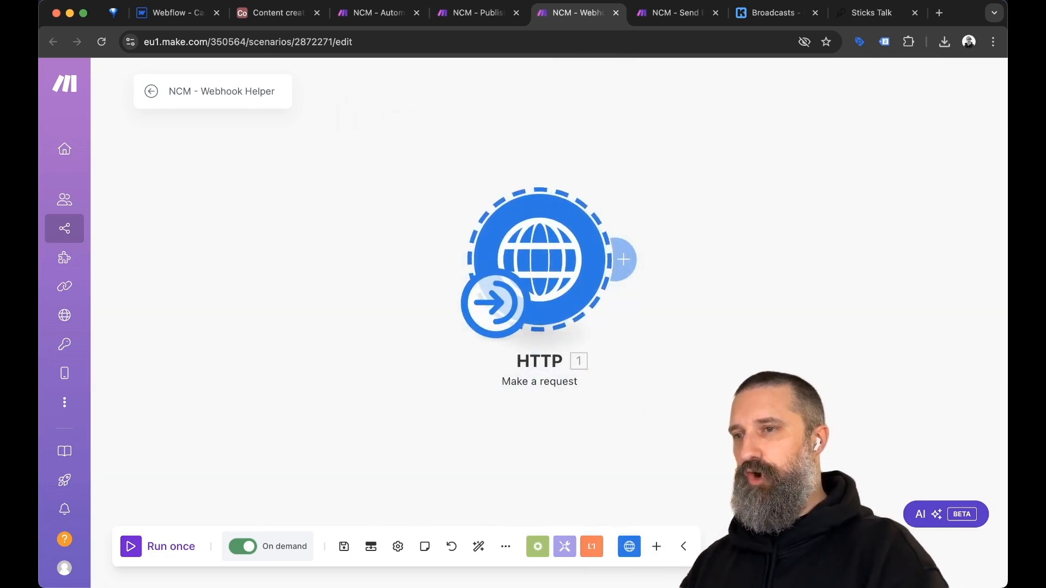
pyautogui.hotkey('ctrl', 'shift', 'Tab')
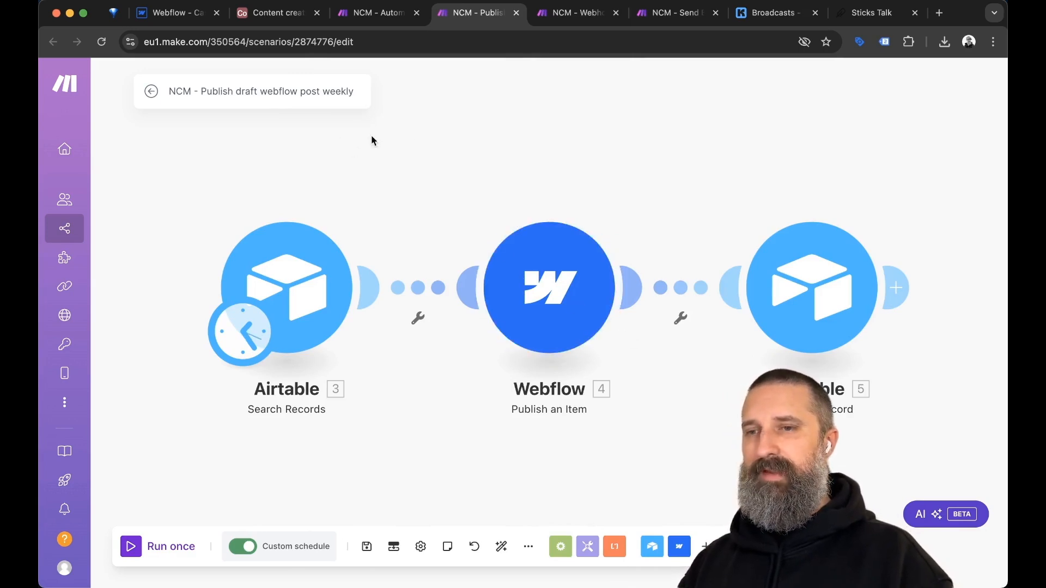
# Paste the HTTP module after Airtable Update a Record, connect it, align and save.
pyautogui.click(918, 228)
pyautogui.moveTo(917, 228); pyautogui.dragTo(674, 204)
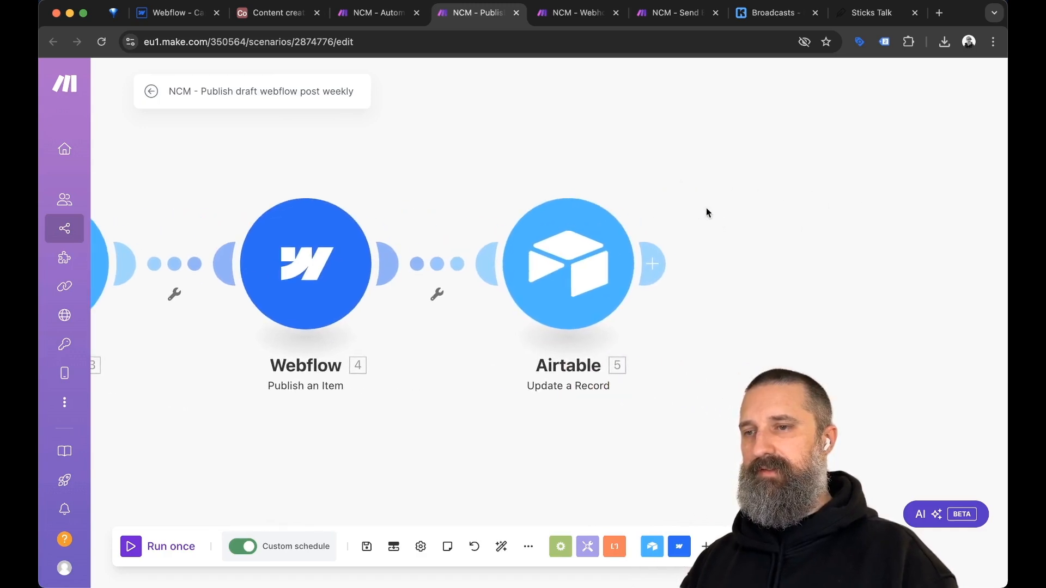
pyautogui.rightClick(766, 255)
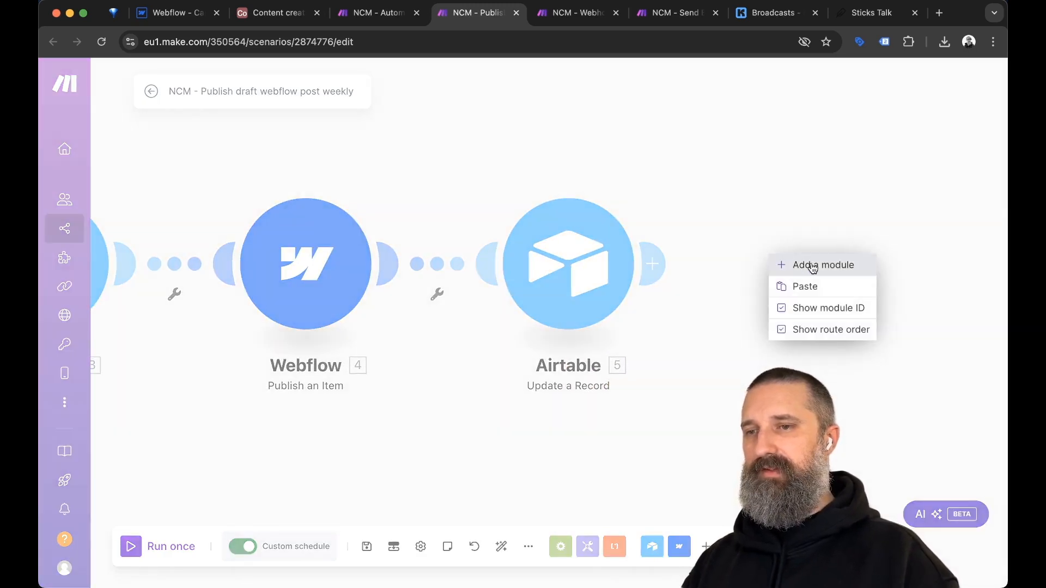
pyautogui.click(805, 287)
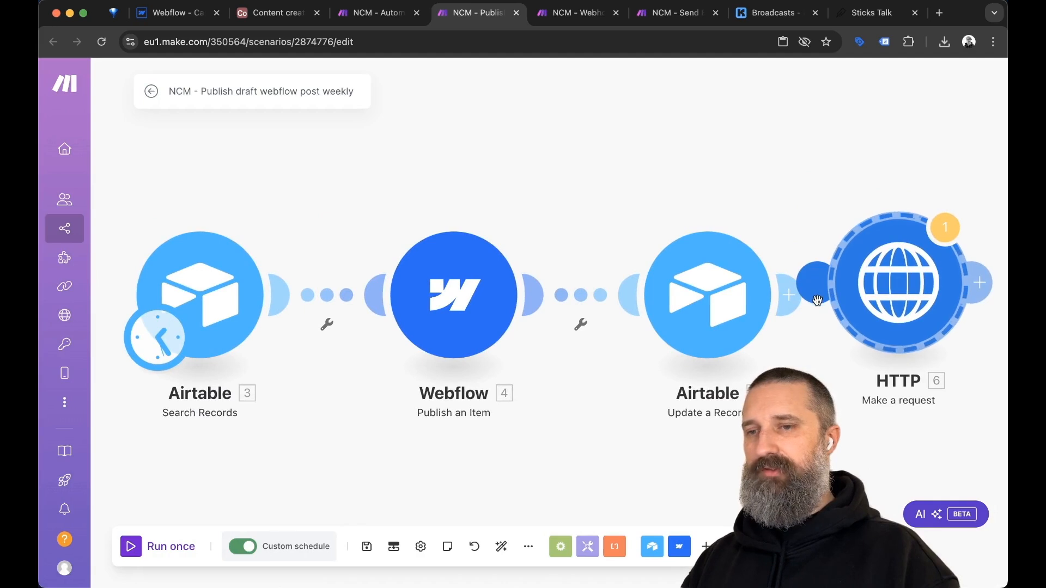
pyautogui.moveTo(815, 295); pyautogui.dragTo(725, 297)
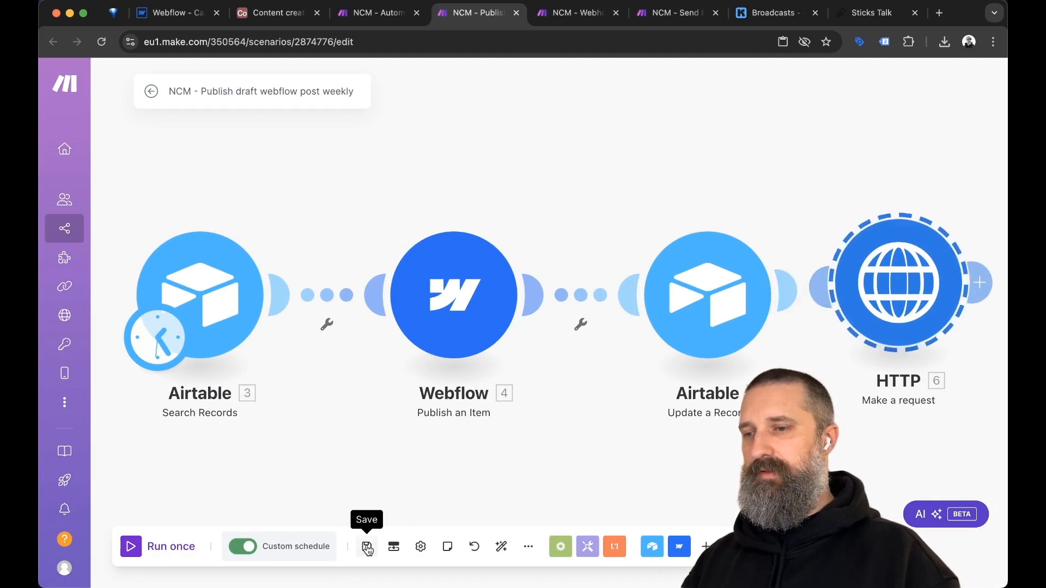
pyautogui.click(500, 547)
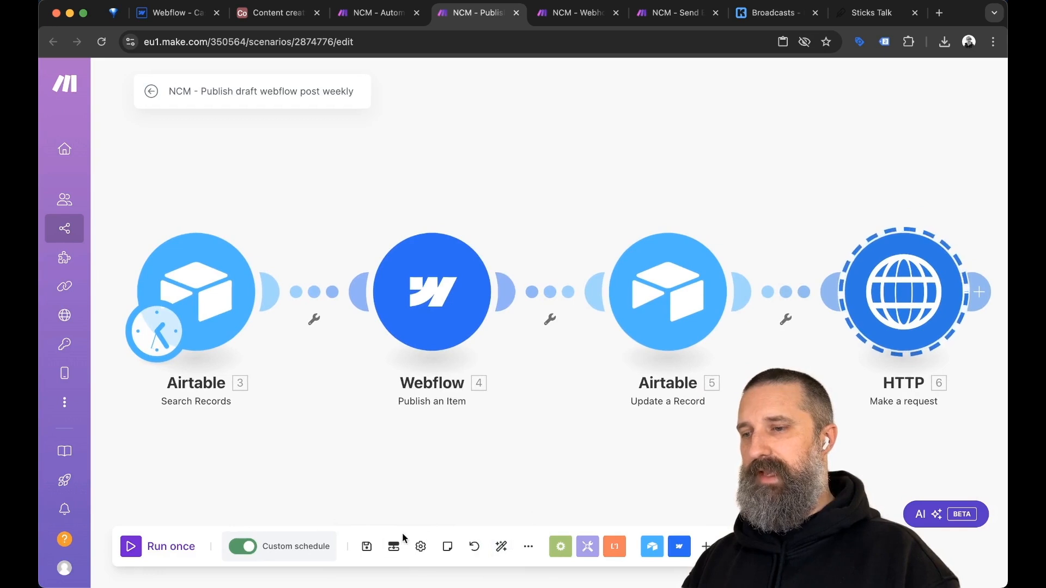
pyautogui.click(367, 549)
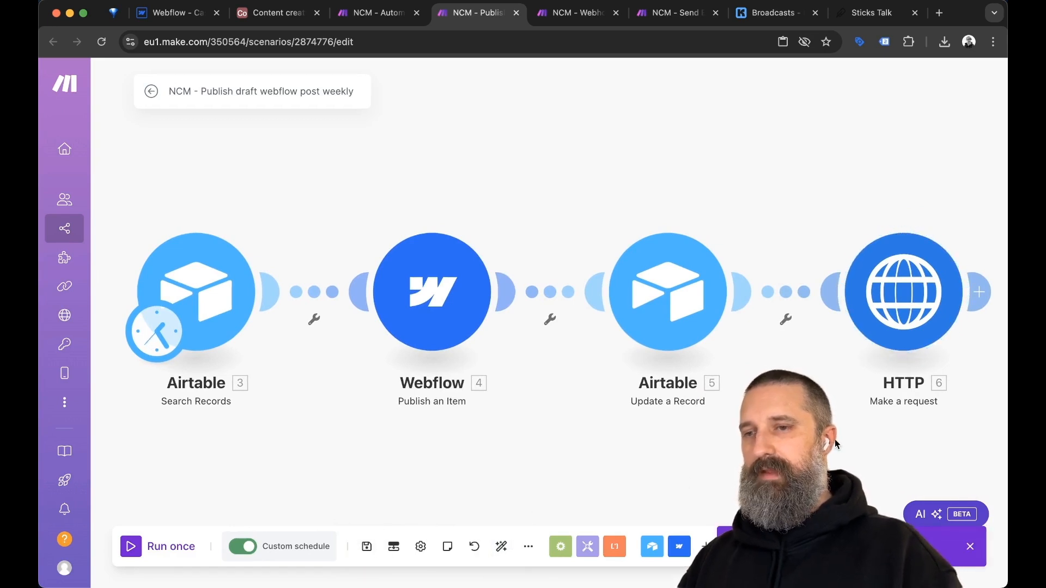
# Rename the HTTP module to 'Send newsletter to Kit'.
pyautogui.click(920, 371)
pyautogui.write('Send newsletter')
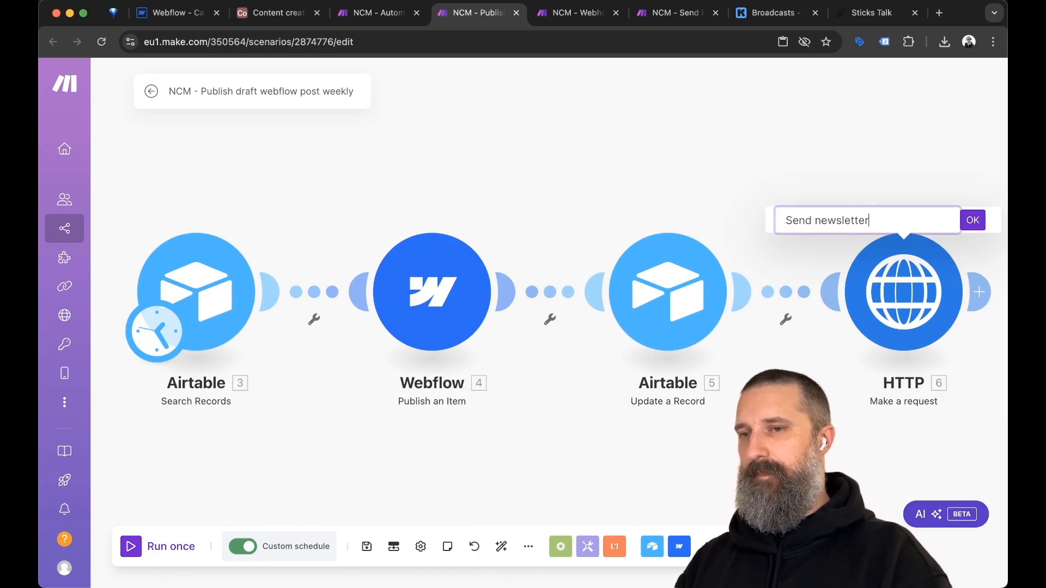
pyautogui.write(' to Kit')
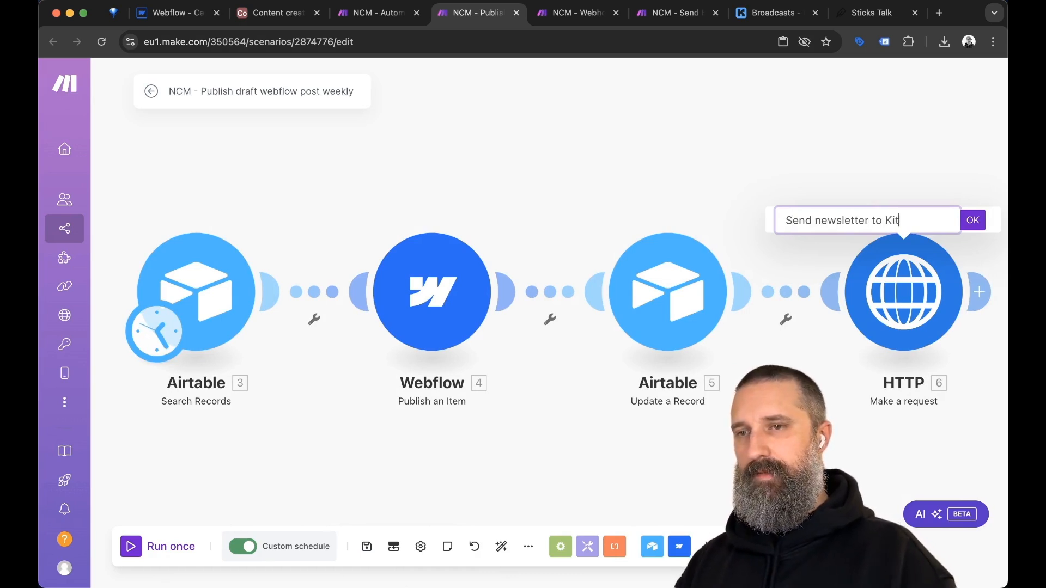
pyautogui.press('Return')
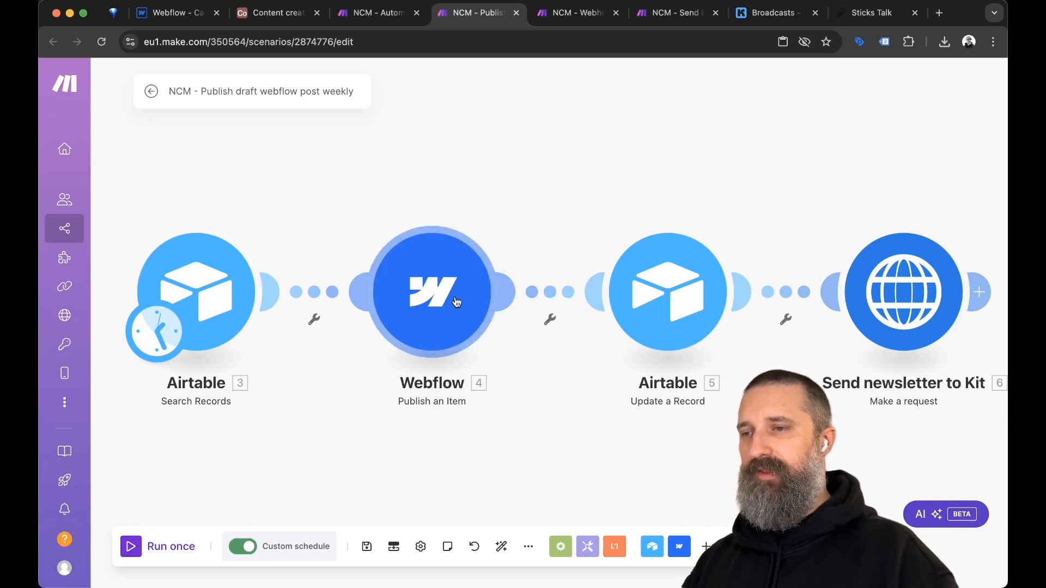
# Review the Airtable Update a Record module's settings.
pyautogui.click(669, 288)
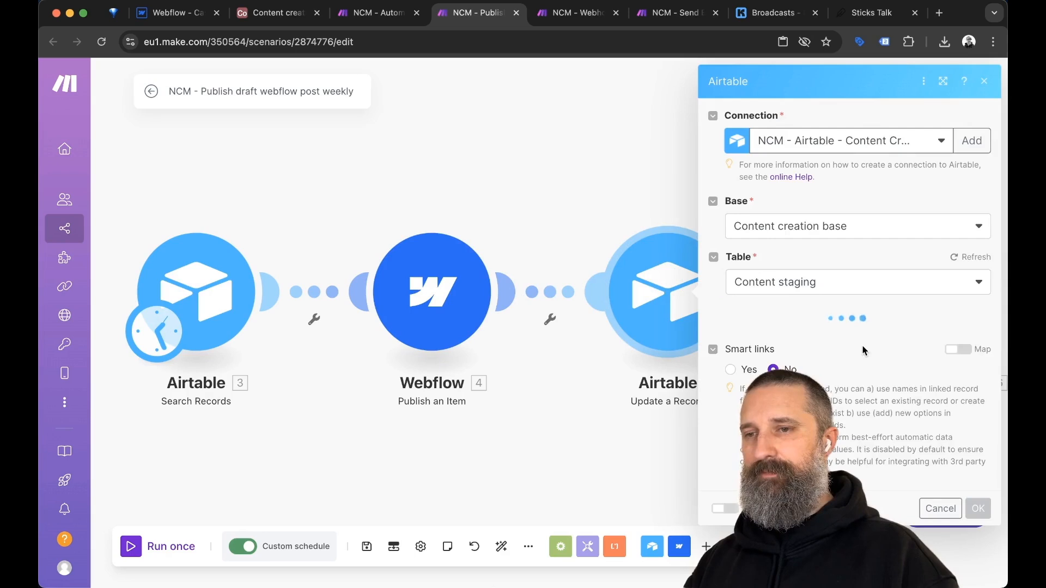
pyautogui.scroll(-10, 863, 350)
pyautogui.scroll(-10, 863, 350)
pyautogui.scroll(-8, 863, 351)
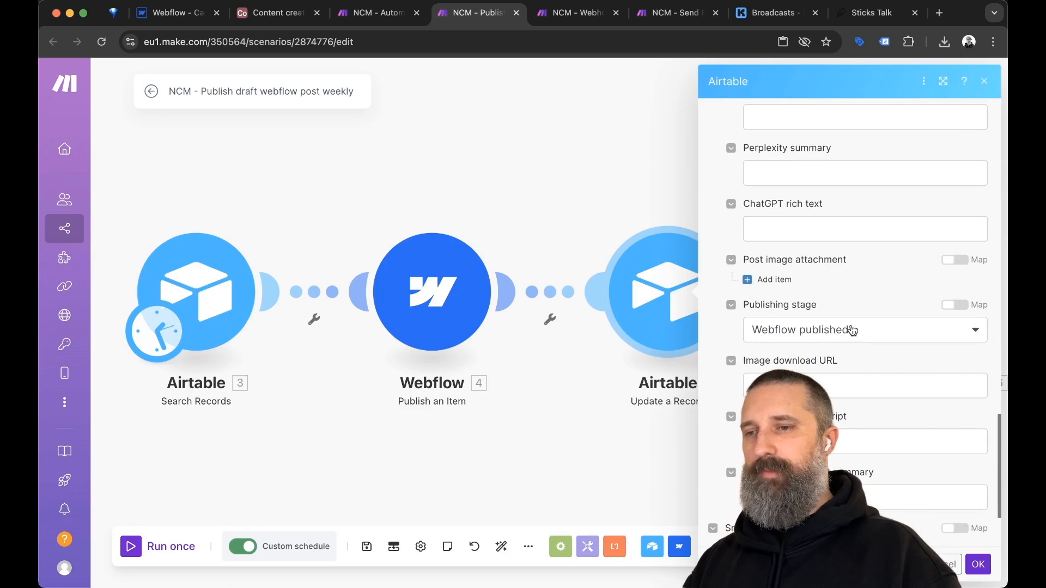
pyautogui.click(664, 441)
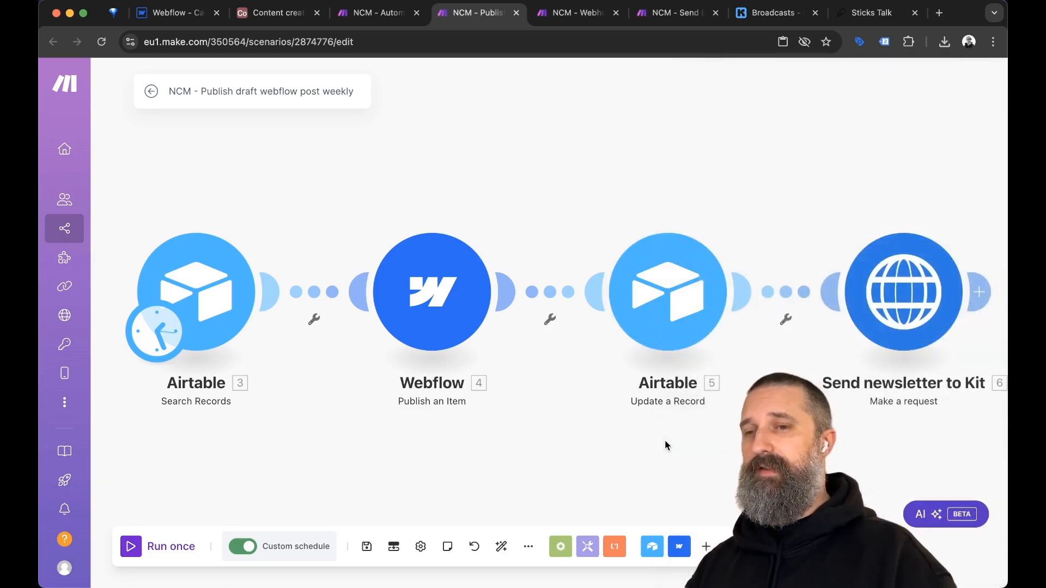
# Put the newsletter scenario's webhook address into the Send newsletter to Kit request URL.
pyautogui.click(907, 295)
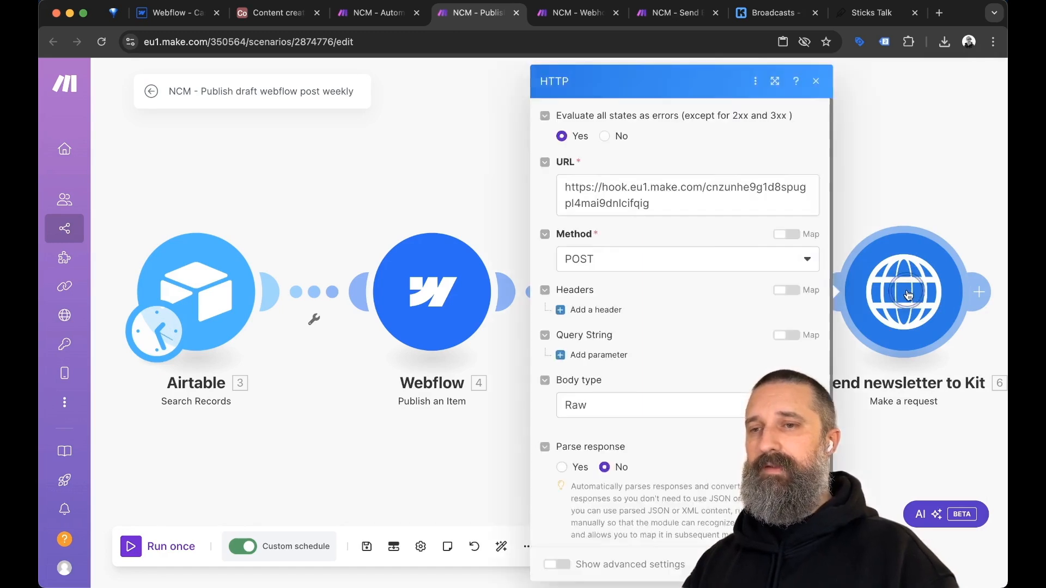
pyautogui.tripleClick(649, 206)
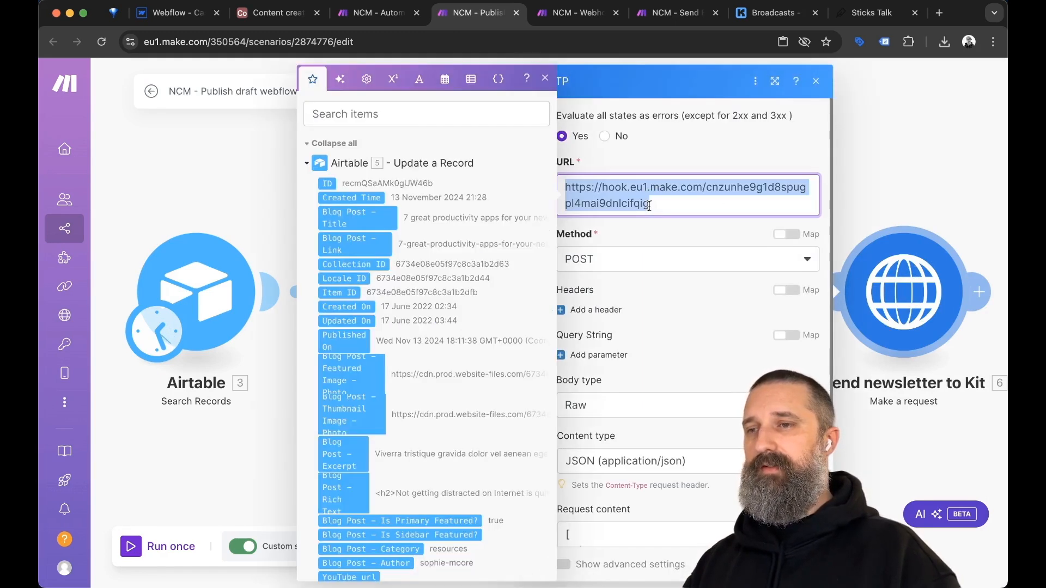
pyautogui.hotkey('ctrl', 'Tab')
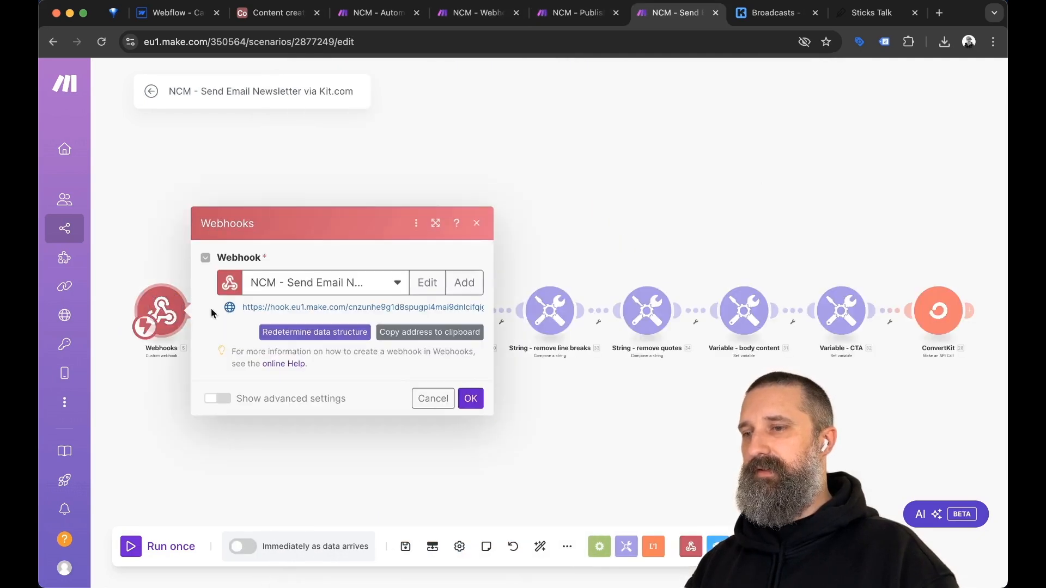
pyautogui.click(446, 338)
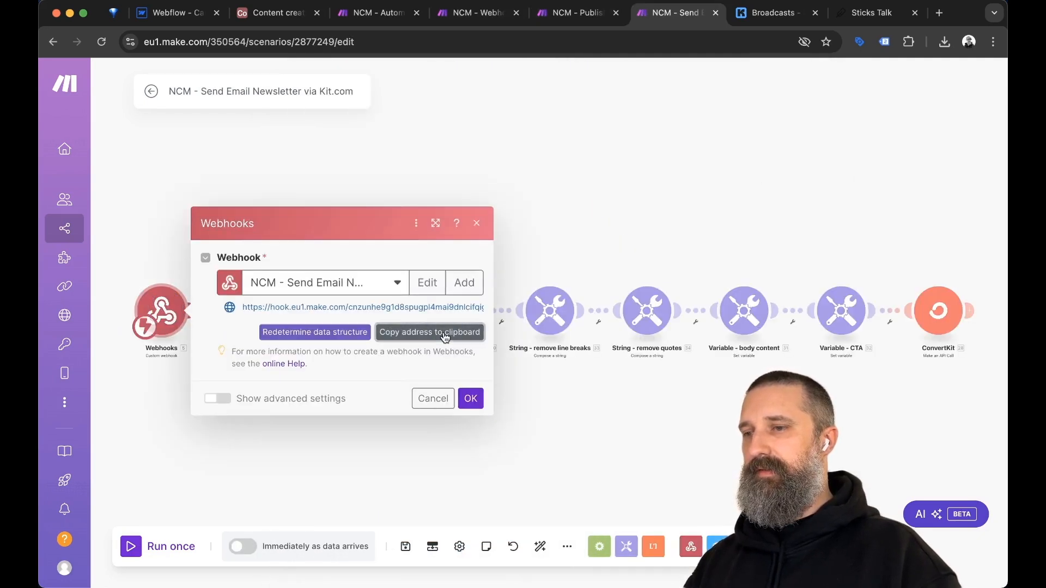
pyautogui.hotkey('ctrl', 'shift', 'Tab')
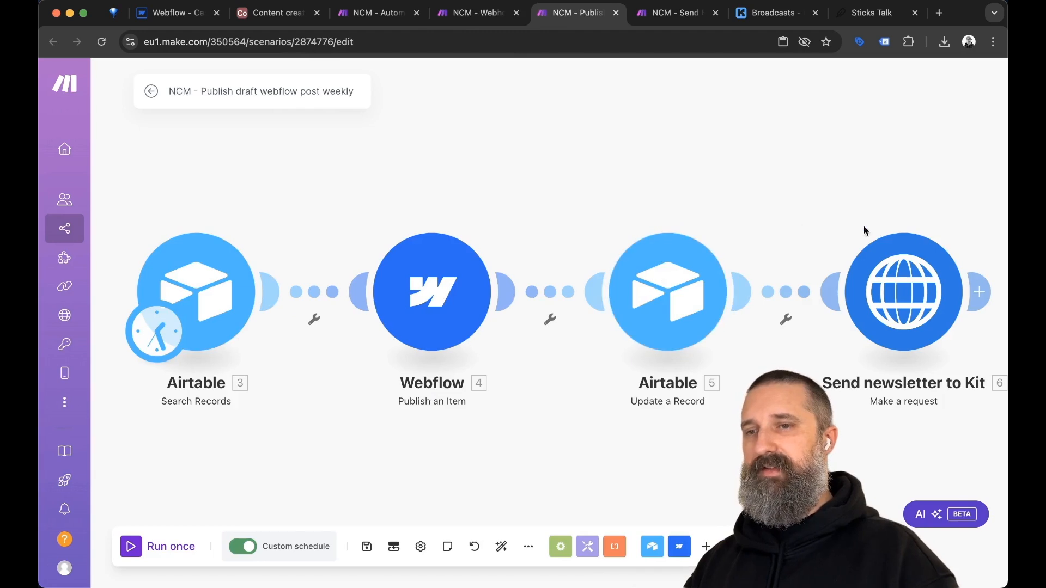
pyautogui.click(929, 278)
pyautogui.tripleClick(657, 196)
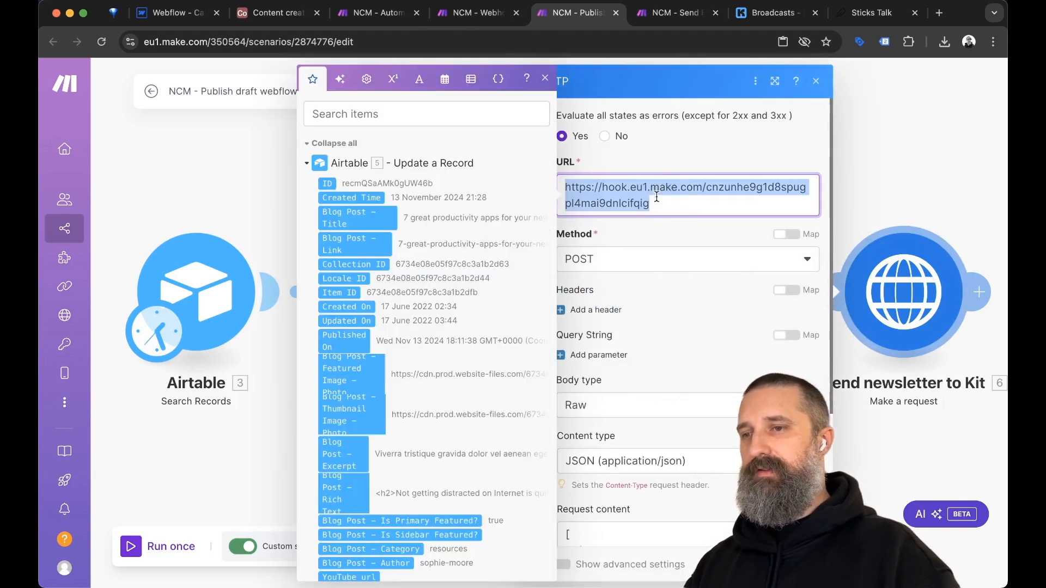
pyautogui.click(657, 197)
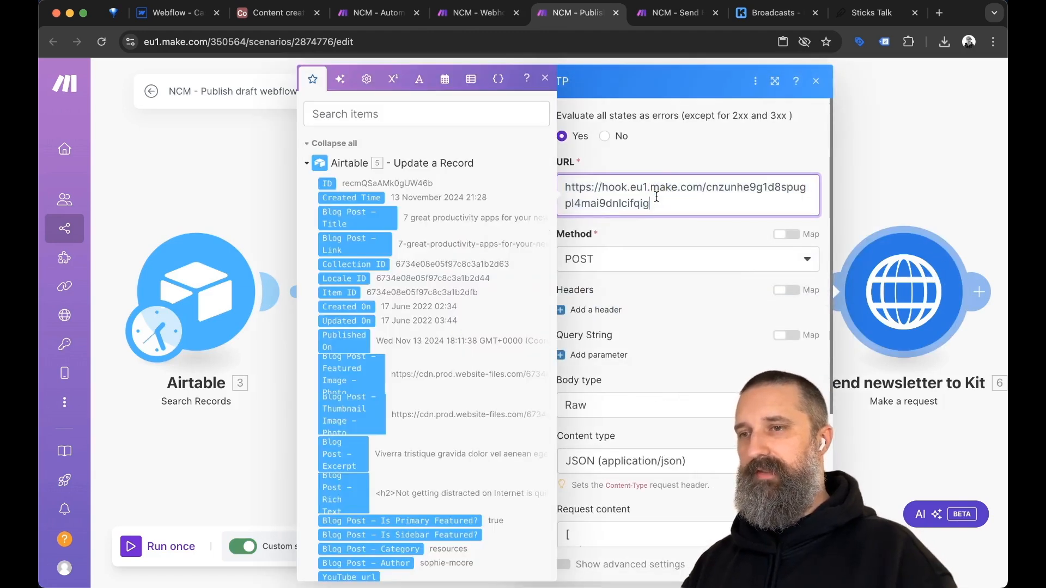
pyautogui.click(677, 163)
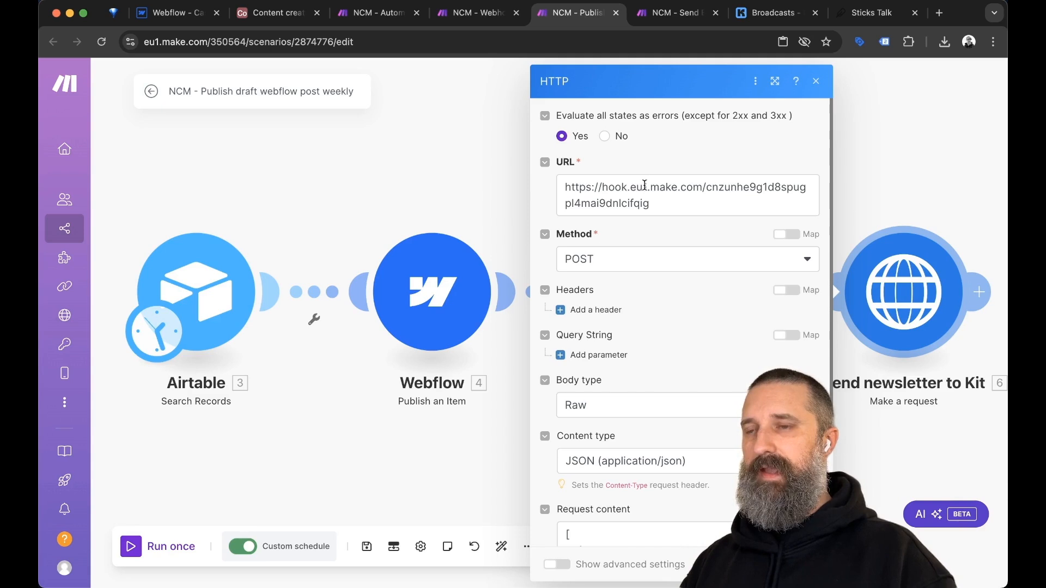
# Replace the hard-coded RecordID with the mapped Airtable Search Records ID and confirm.
pyautogui.scroll(-5, 671, 273)
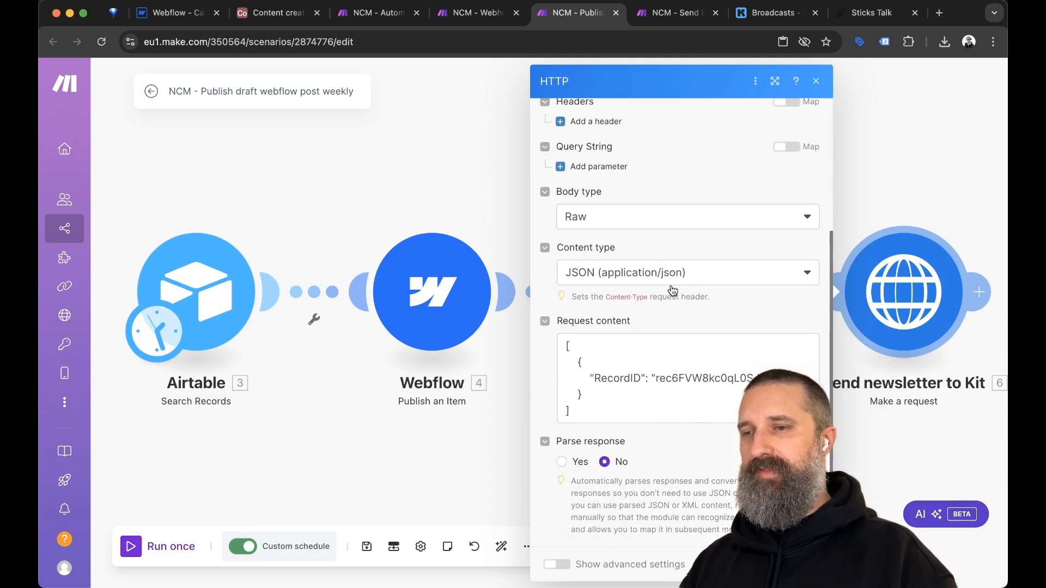
pyautogui.doubleClick(692, 385)
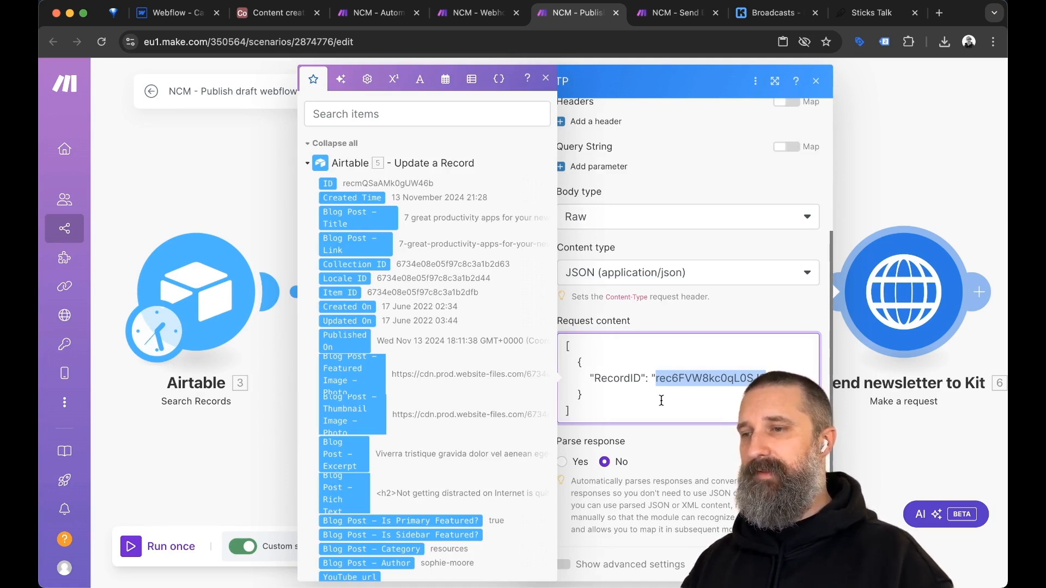
pyautogui.click(546, 78)
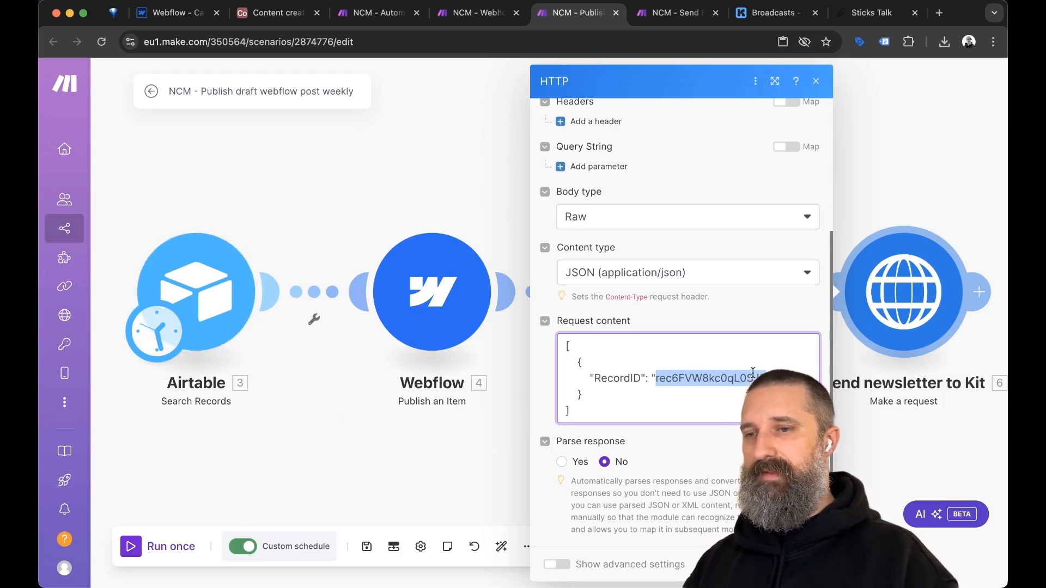
pyautogui.press('BackSpace')
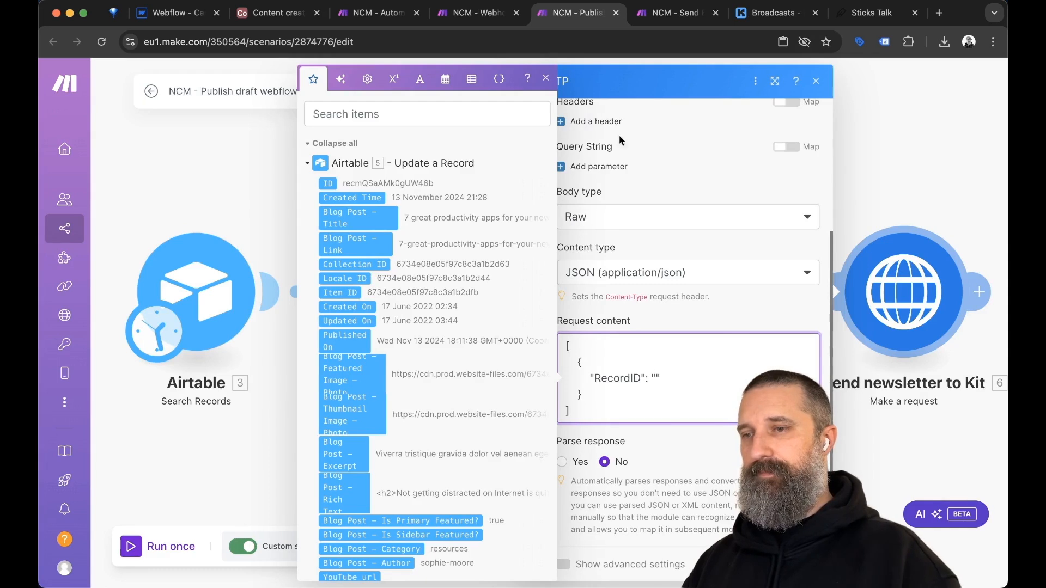
pyautogui.scroll(-10, 363, 237)
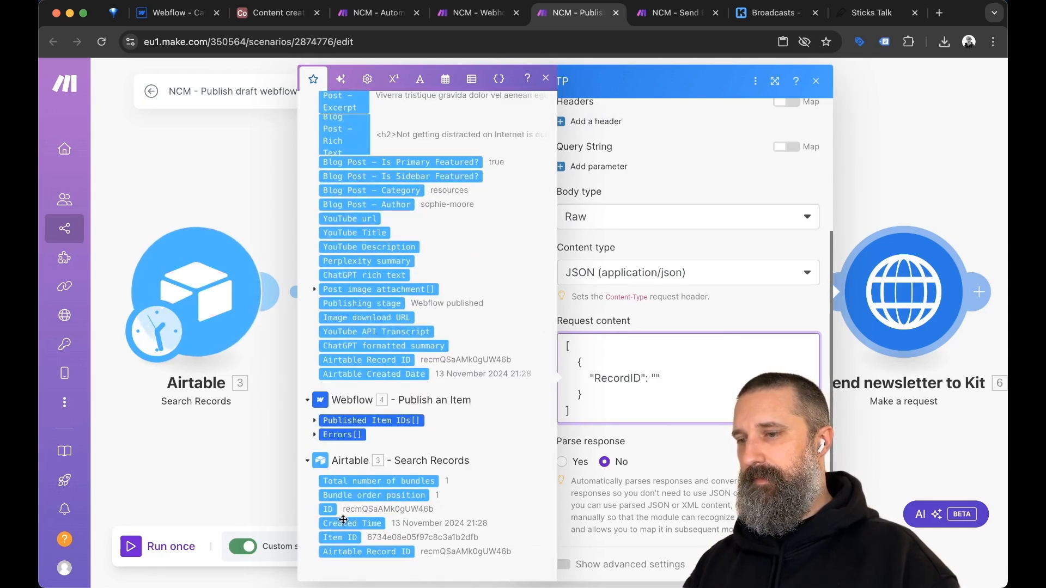
pyautogui.click(329, 512)
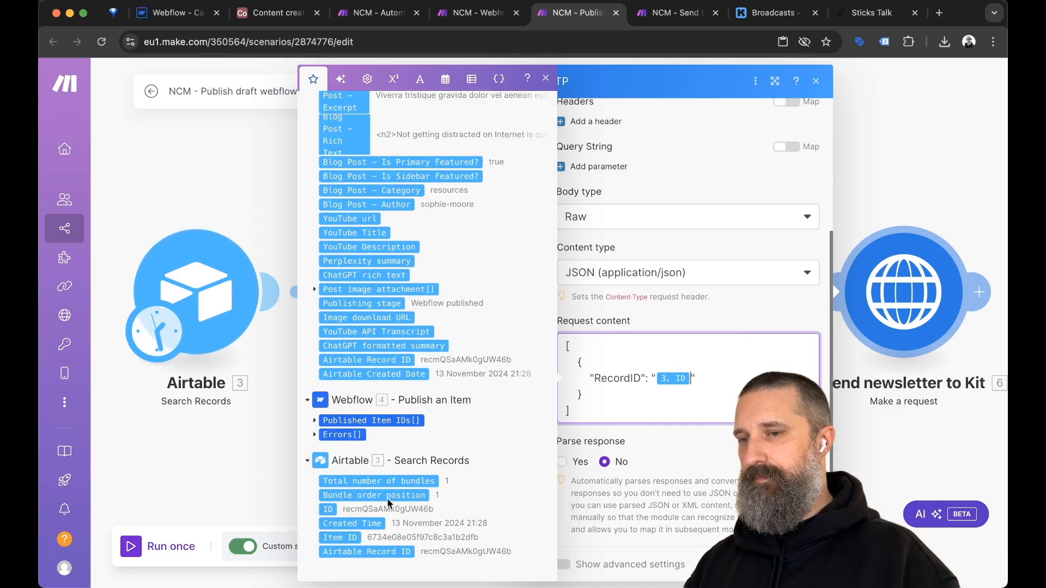
pyautogui.click(712, 446)
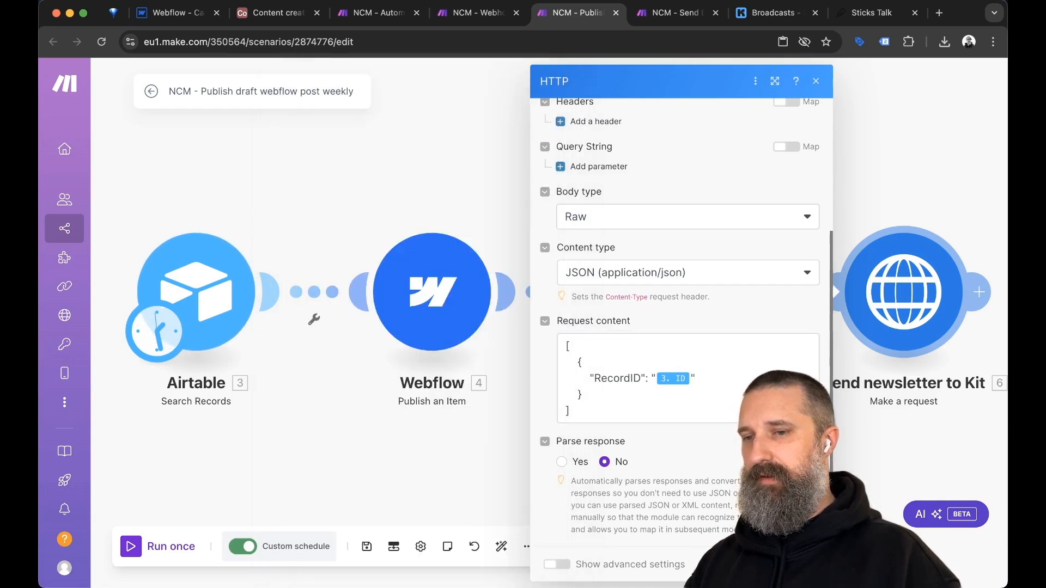
pyautogui.click(803, 565)
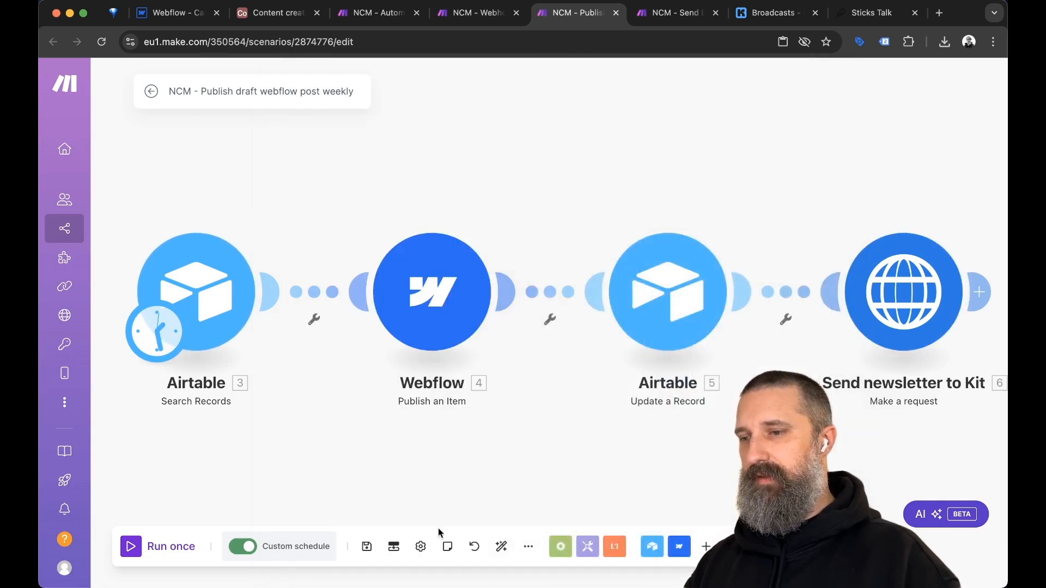
# Save the publish scenario and switch to the Send Email Newsletter via Kit.com tab.
pyautogui.click(368, 547)
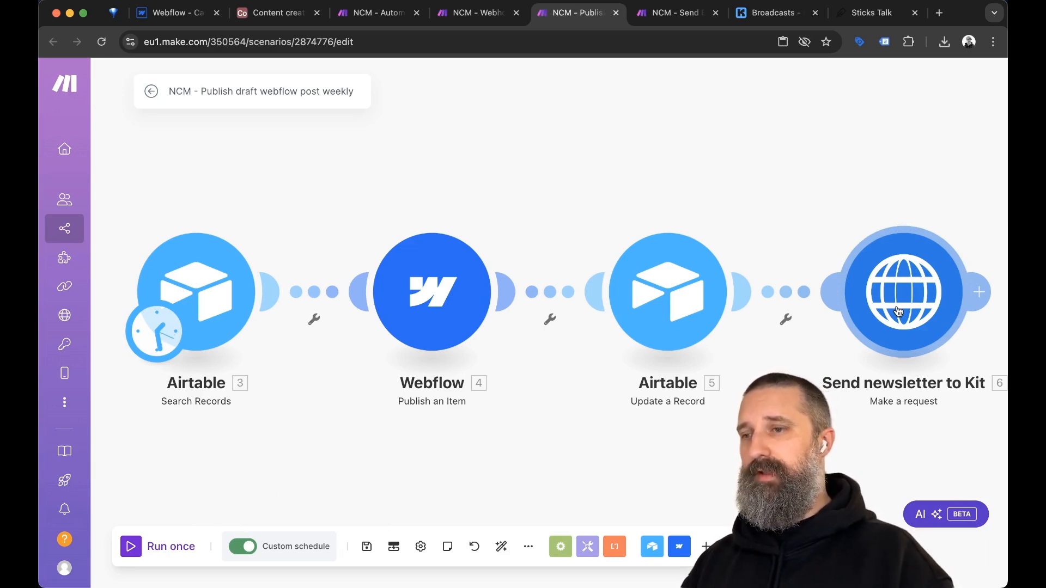
pyautogui.hotkey('ctrl', 'Tab')
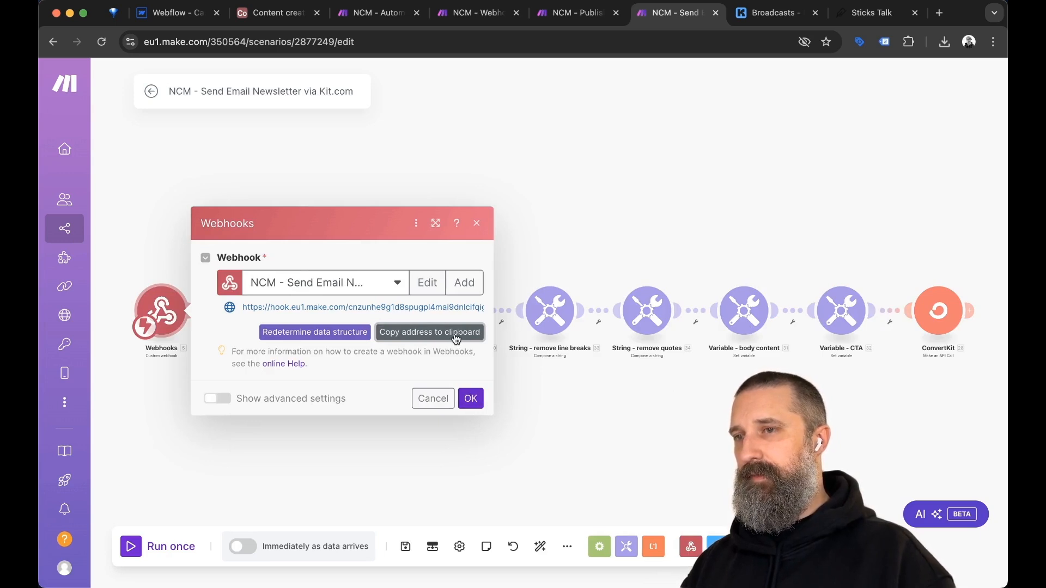
pyautogui.hotkey('ctrl', 'shift', 'Tab')
pyautogui.hotkey('ctrl', 'shift', 'Tab')
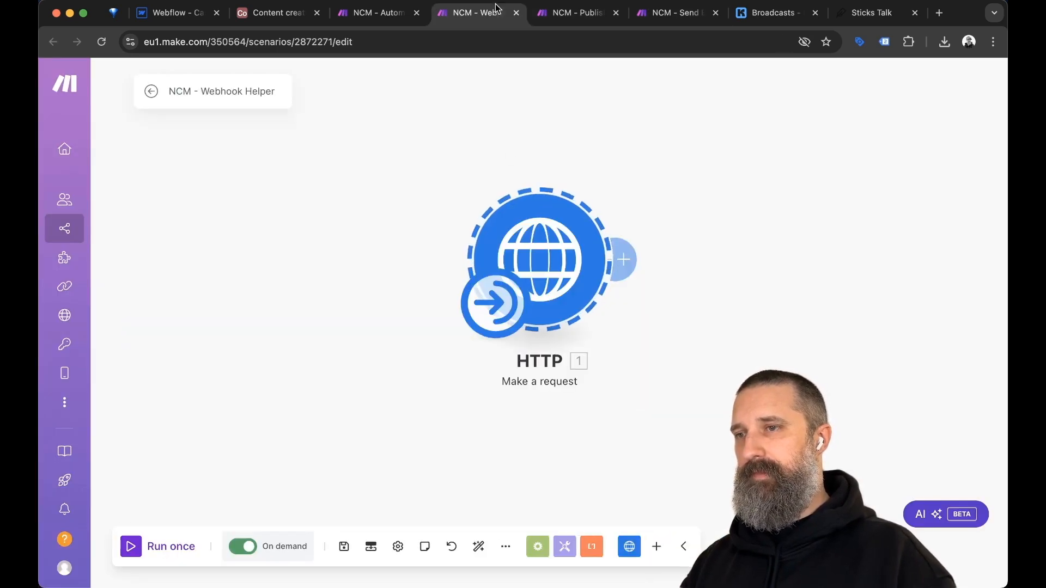
pyautogui.moveTo(496, 5); pyautogui.dragTo(594, 16)
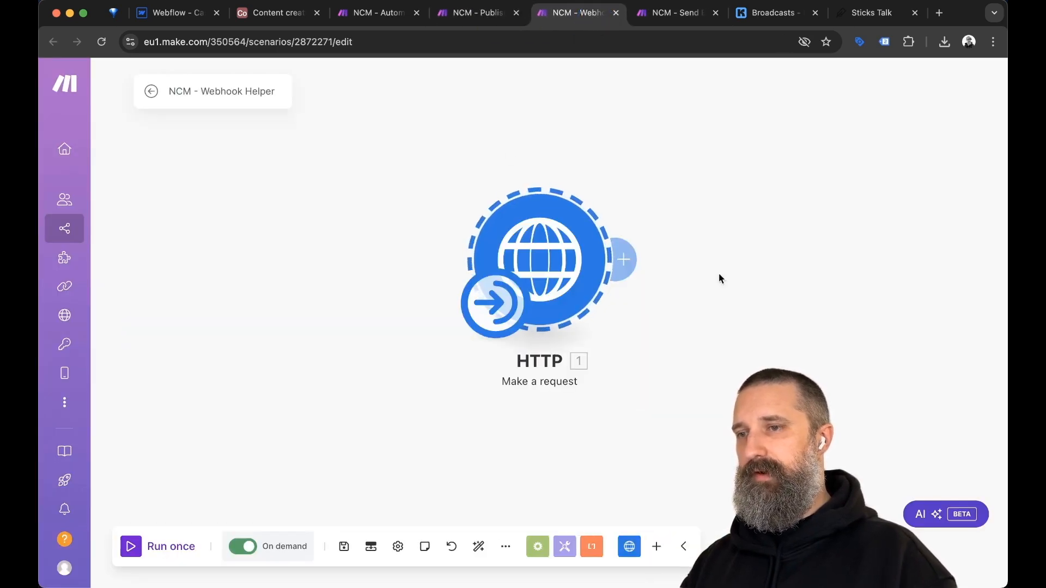
pyautogui.click(586, 263)
pyautogui.click(703, 203)
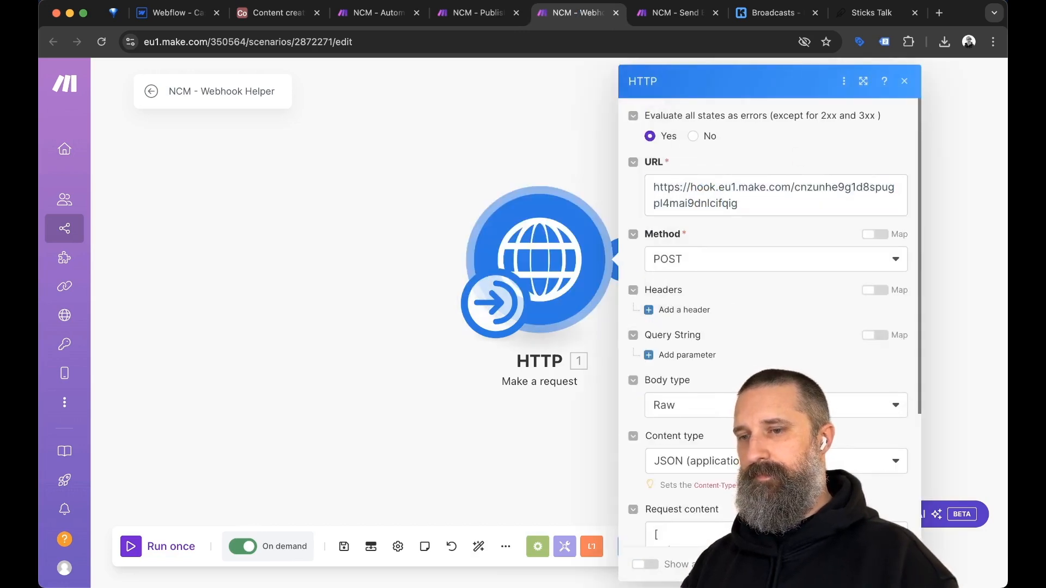
pyautogui.scroll(-5, 884, 486)
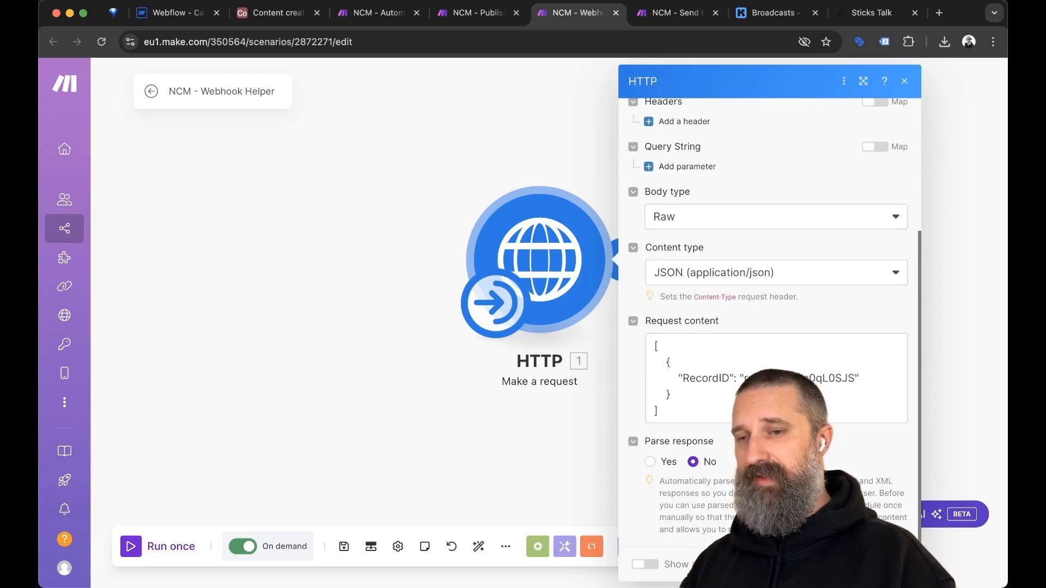
pyautogui.click(893, 564)
pyautogui.click(344, 545)
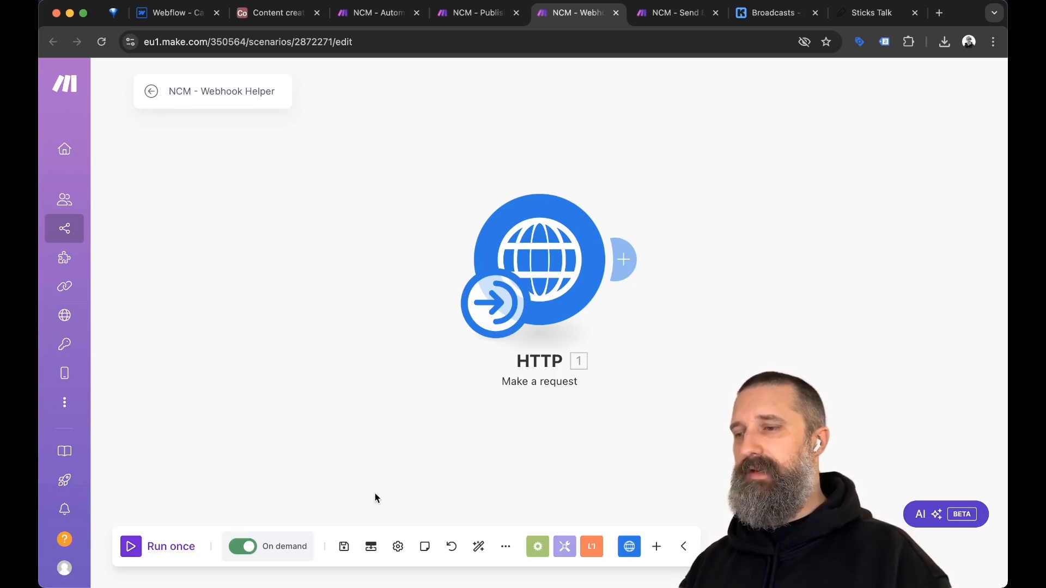
pyautogui.hotkey('ctrl', 'Tab')
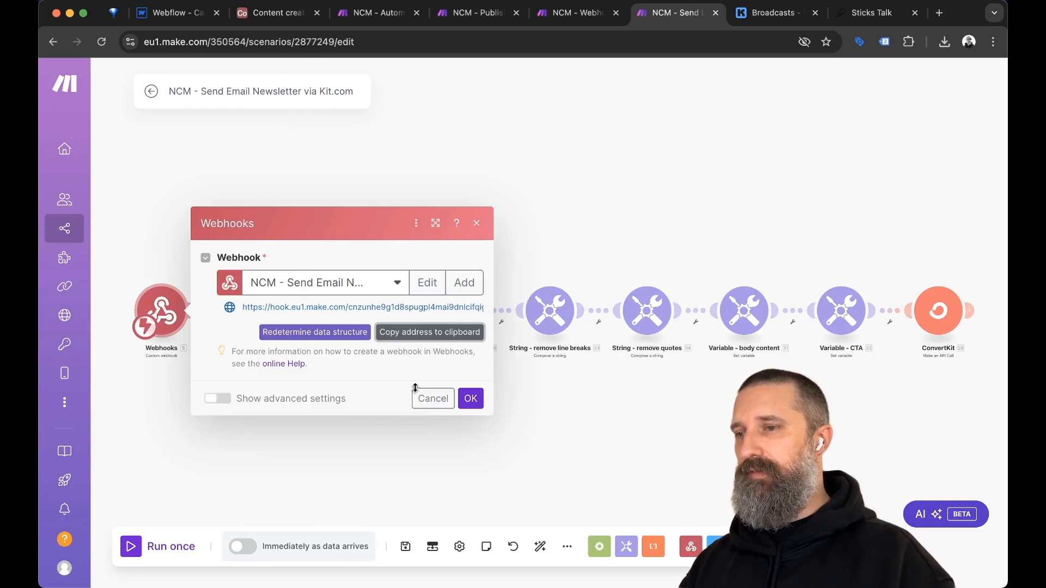
# Start Run once on the newsletter scenario and fire it from the Webhook Helper's HTTP module.
pyautogui.click(471, 398)
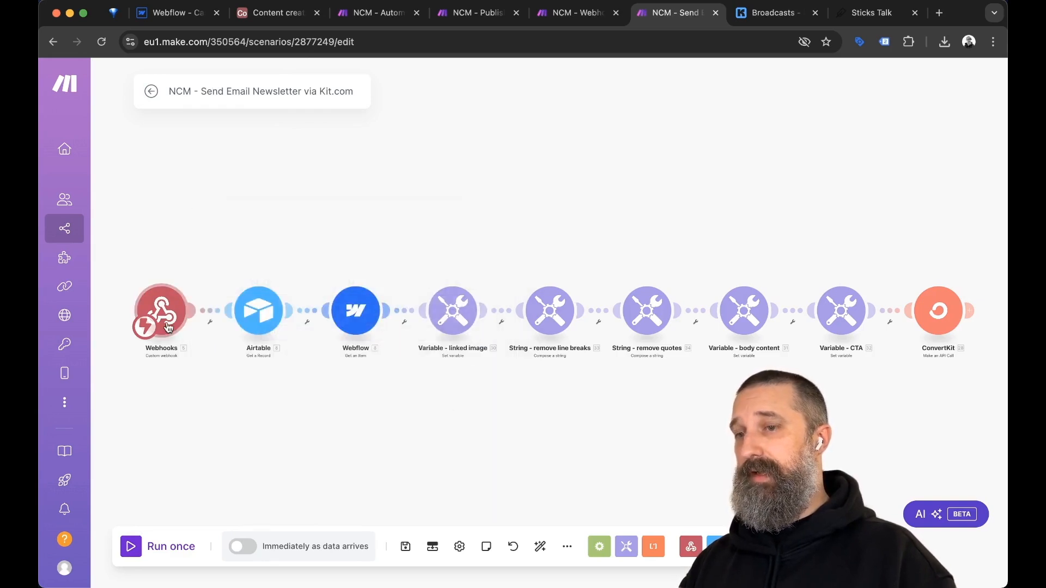
pyautogui.moveTo(609, 419); pyautogui.dragTo(607, 360)
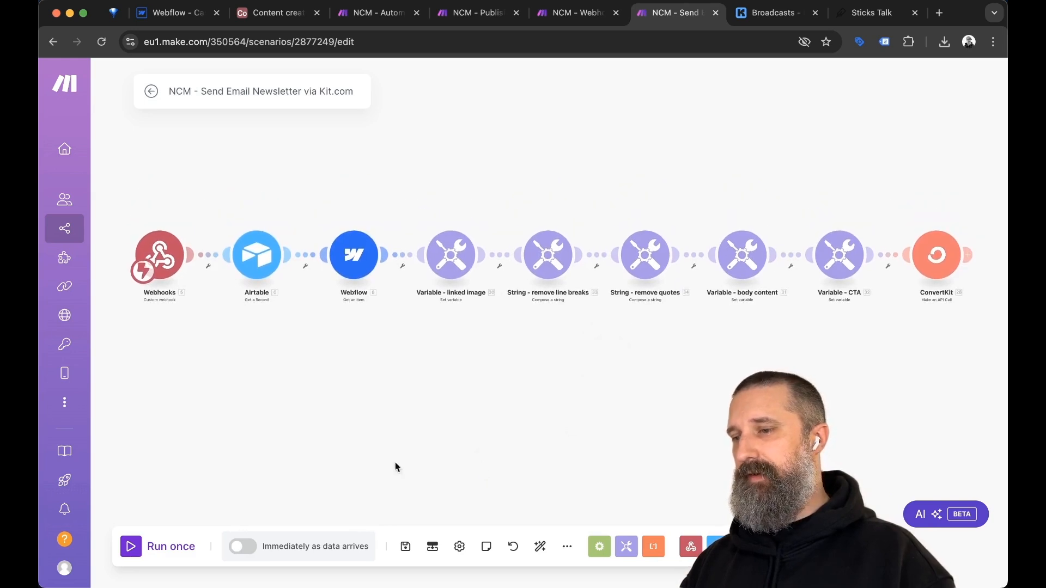
pyautogui.click(131, 547)
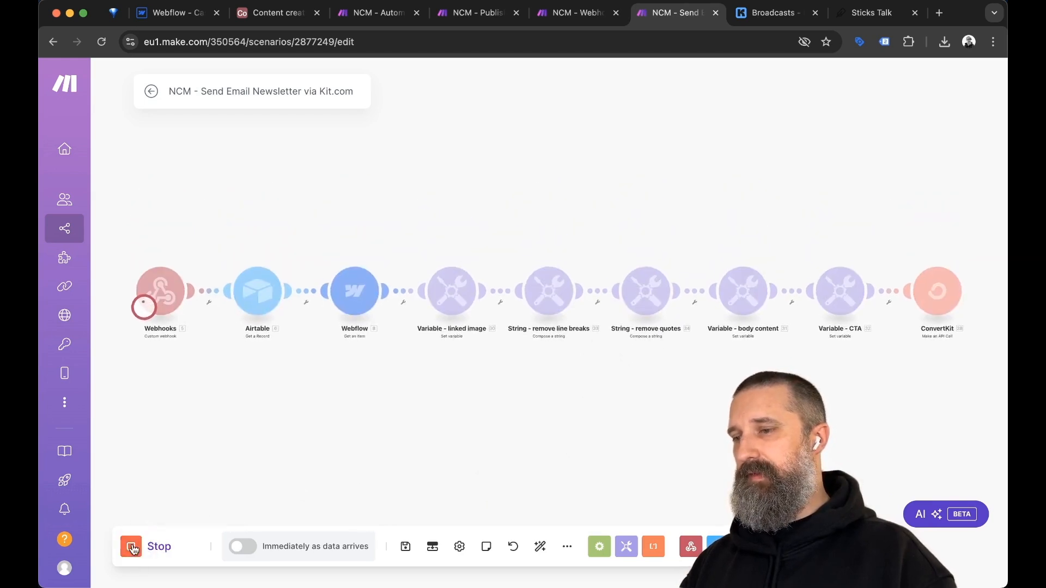
pyautogui.hotkey('ctrl', 'shift', 'Tab')
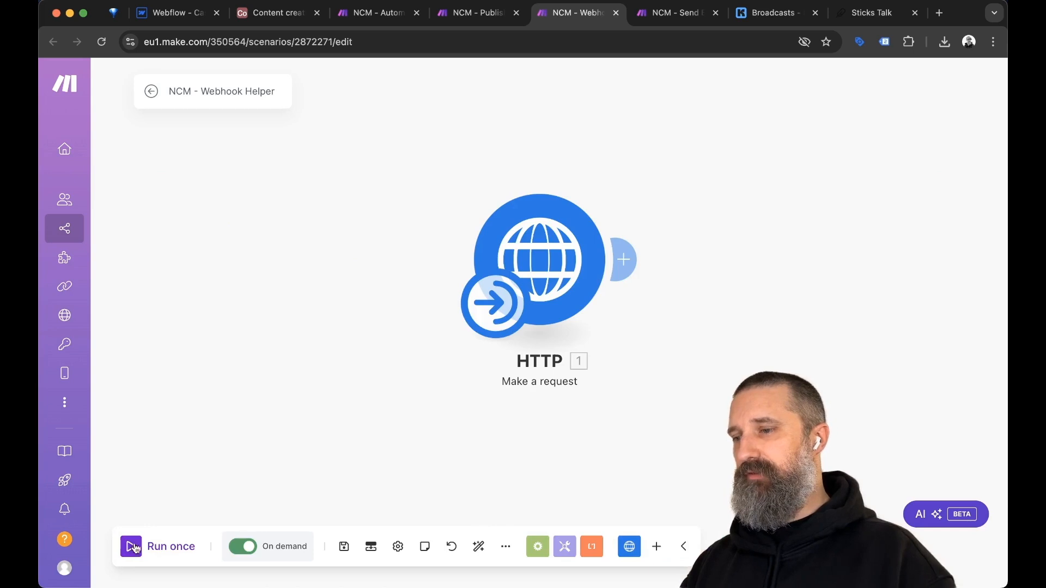
pyautogui.click(131, 547)
pyautogui.hotkey('ctrl', 'Tab')
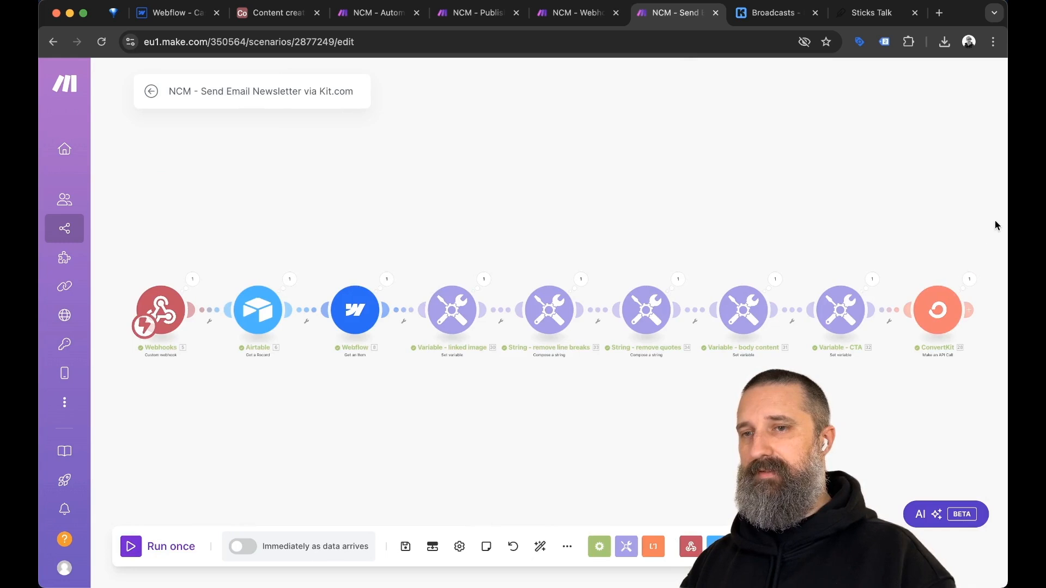
# Inspect the webhook's run output and its received RecordID value.
pyautogui.moveTo(993, 235); pyautogui.dragTo(971, 233)
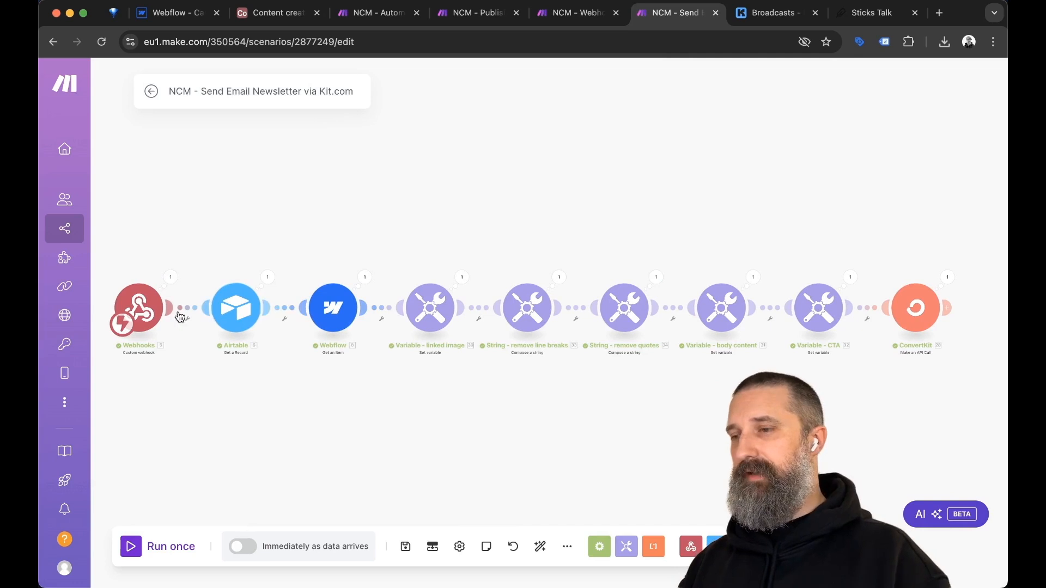
pyautogui.scroll(3, 159, 361)
pyautogui.hscroll(-2, 163, 363)
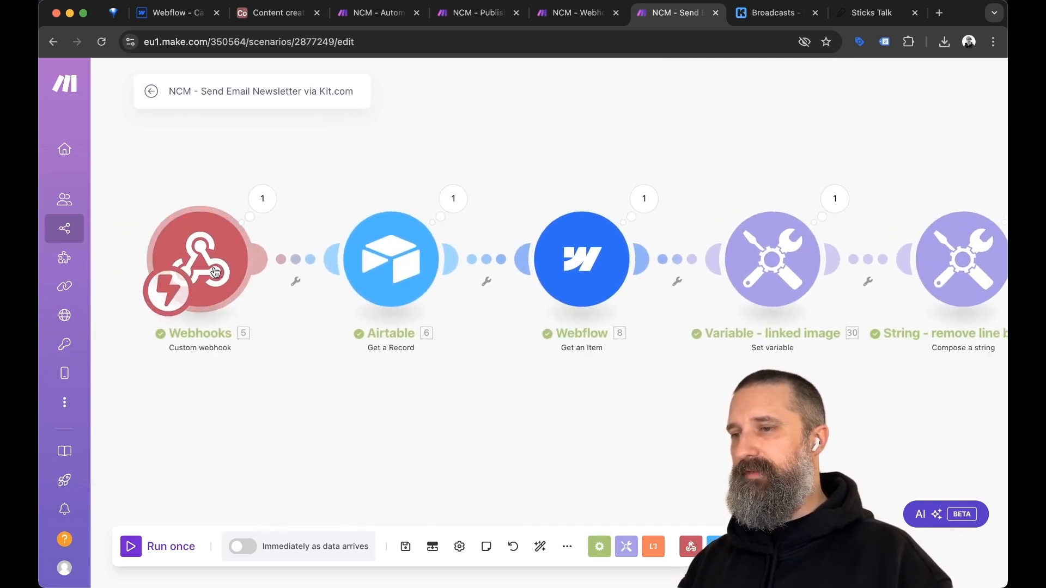
pyautogui.click(262, 198)
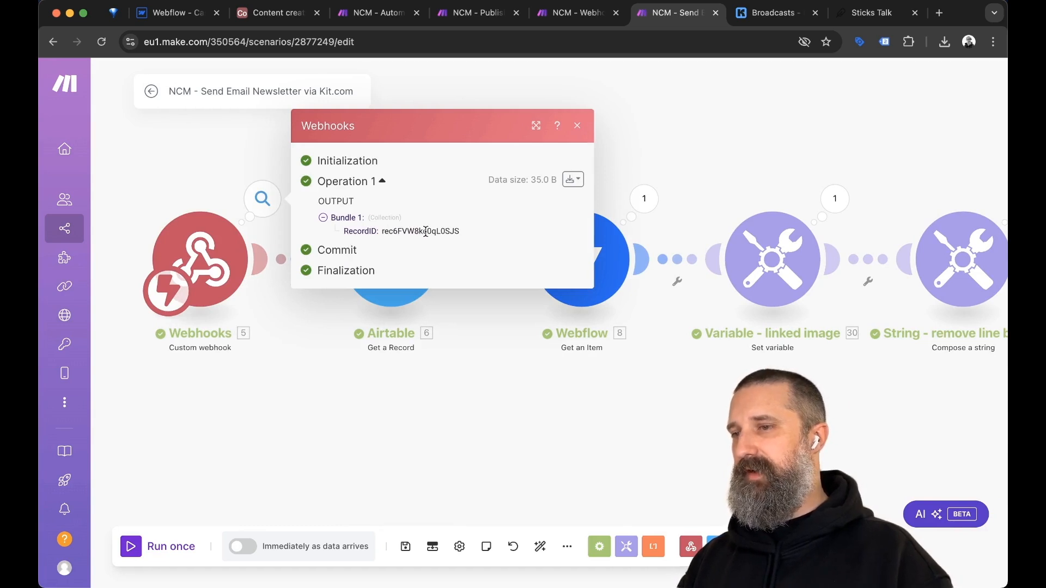
pyautogui.doubleClick(426, 232)
pyautogui.click(462, 410)
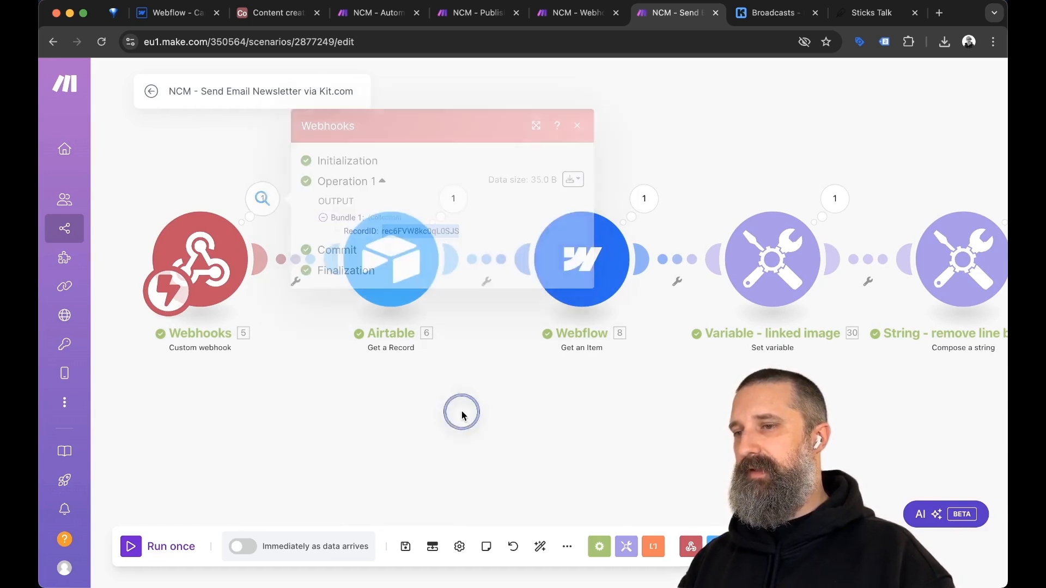
# Check the Airtable lookup settings and run output, and view Webflow Get an Item's Item ID mapping.
pyautogui.click(400, 289)
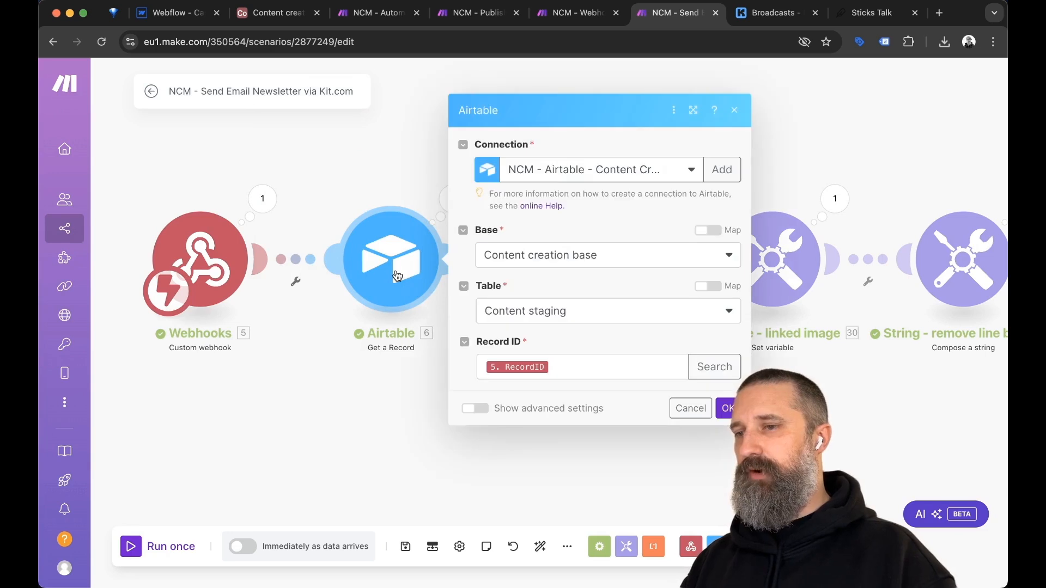
pyautogui.click(385, 415)
pyautogui.click(455, 197)
pyautogui.scroll(-3, 650, 369)
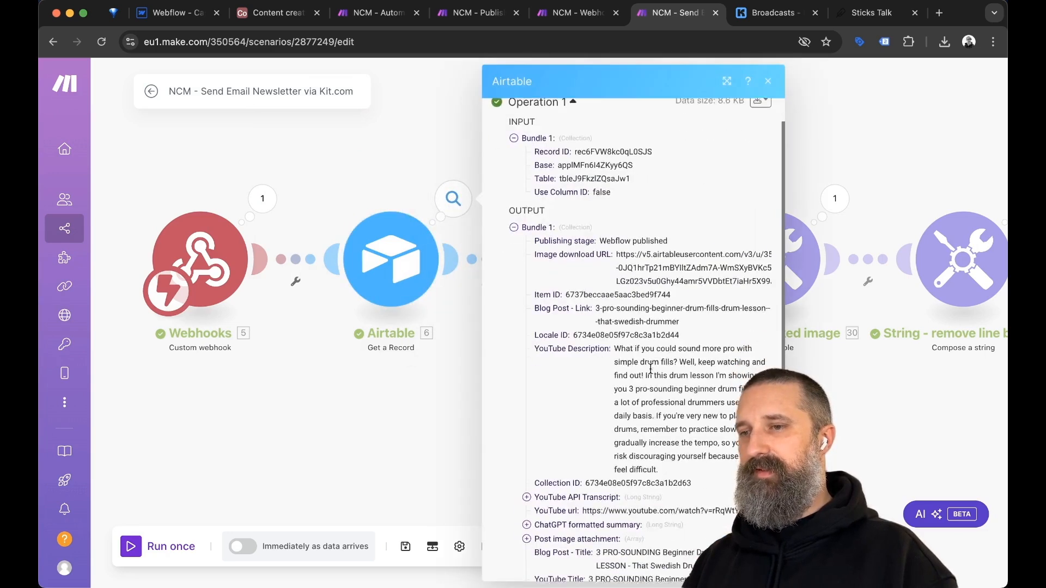
pyautogui.click(427, 393)
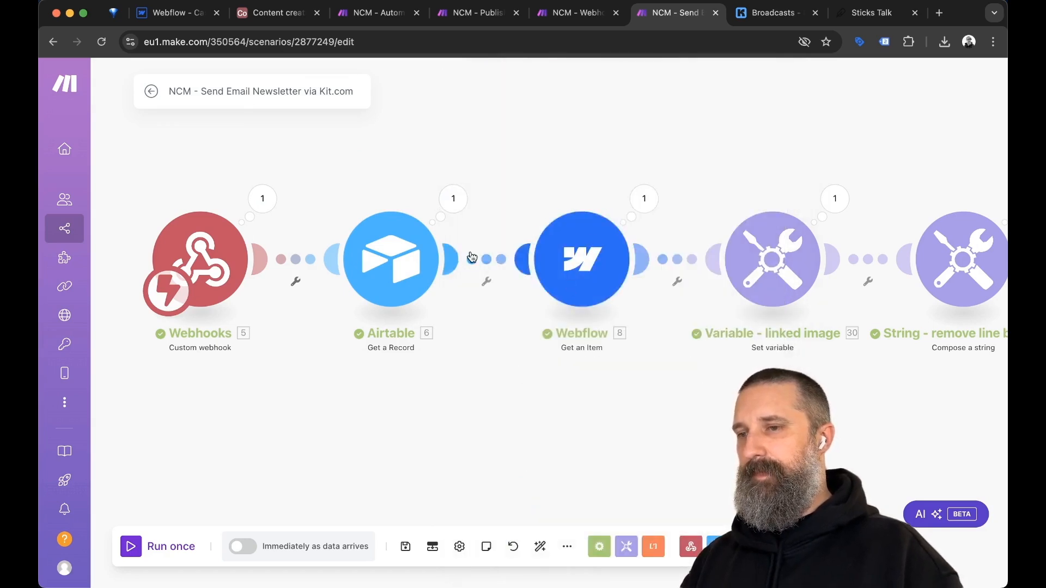
pyautogui.click(582, 264)
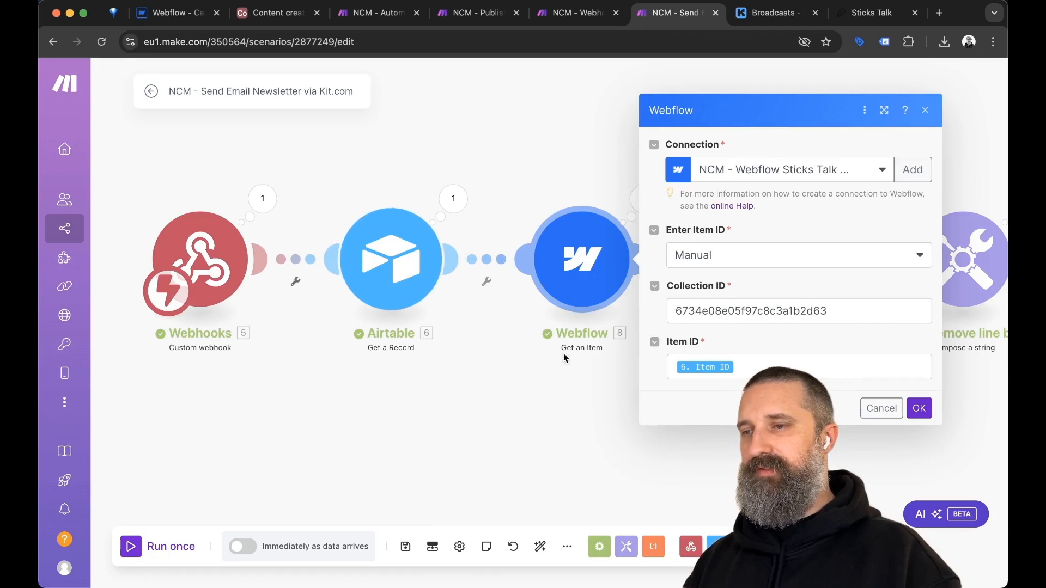
# Scroll through the Airtable module's run output, then close it.
pyautogui.click(455, 198)
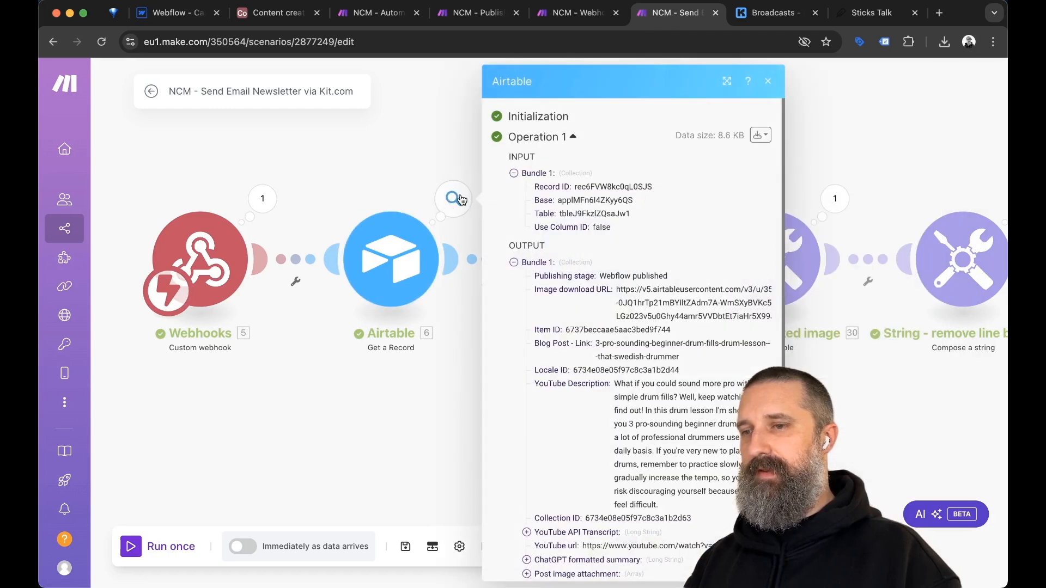
pyautogui.scroll(-5, 665, 339)
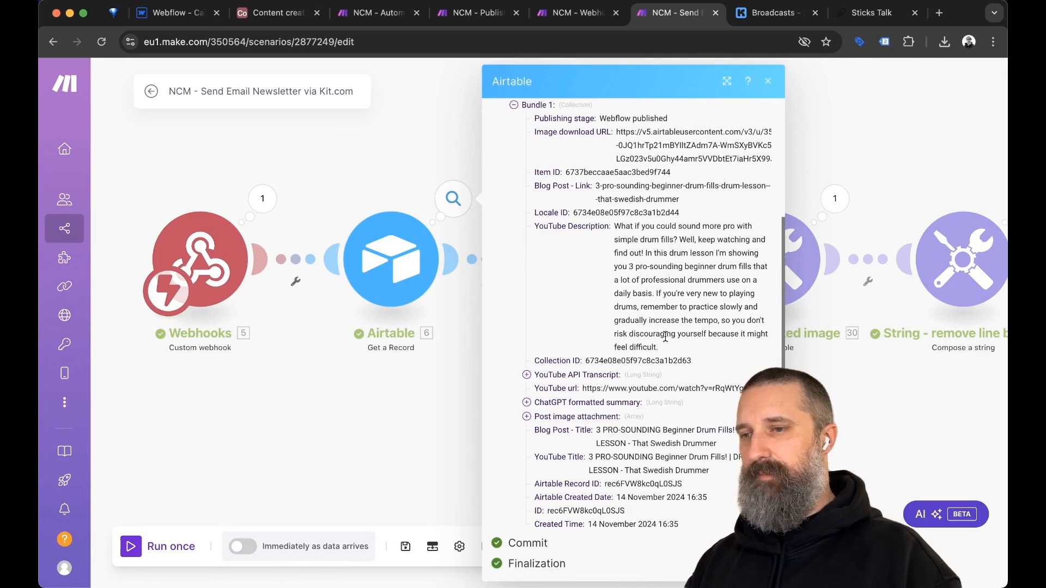
pyautogui.scroll(1, 604, 294)
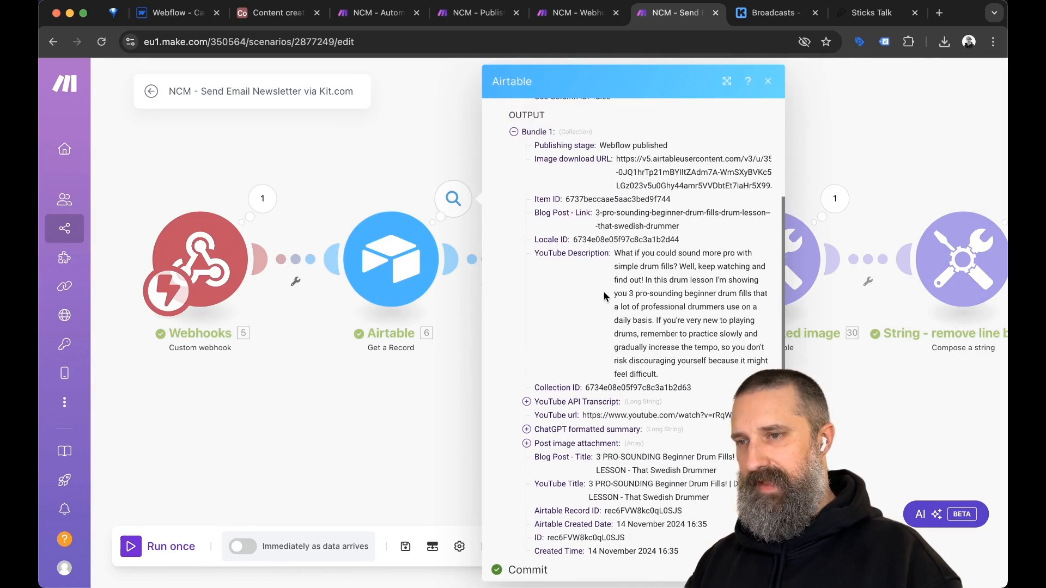
pyautogui.scroll(-1, 604, 294)
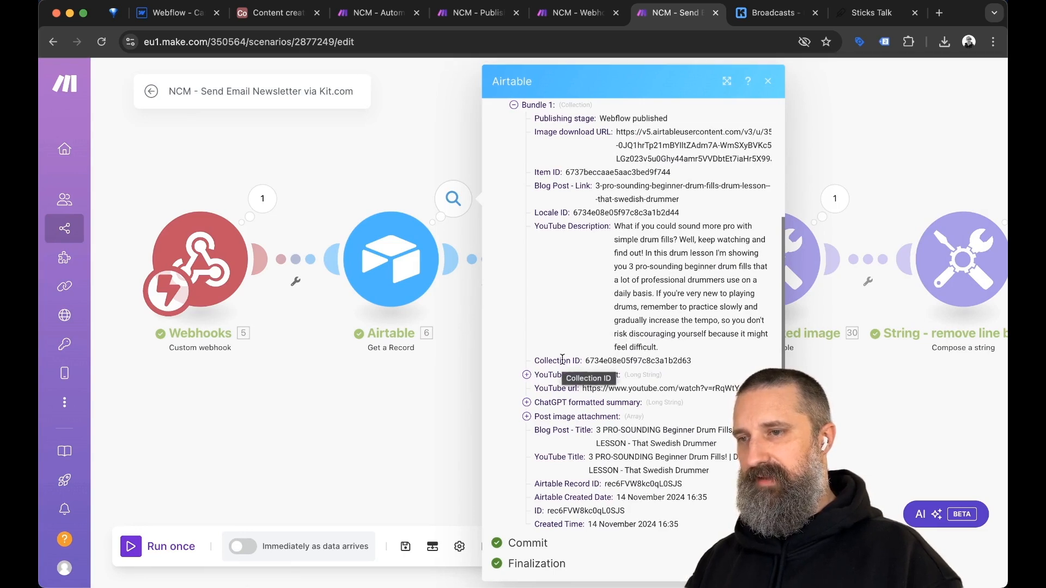
pyautogui.scroll(3, 563, 360)
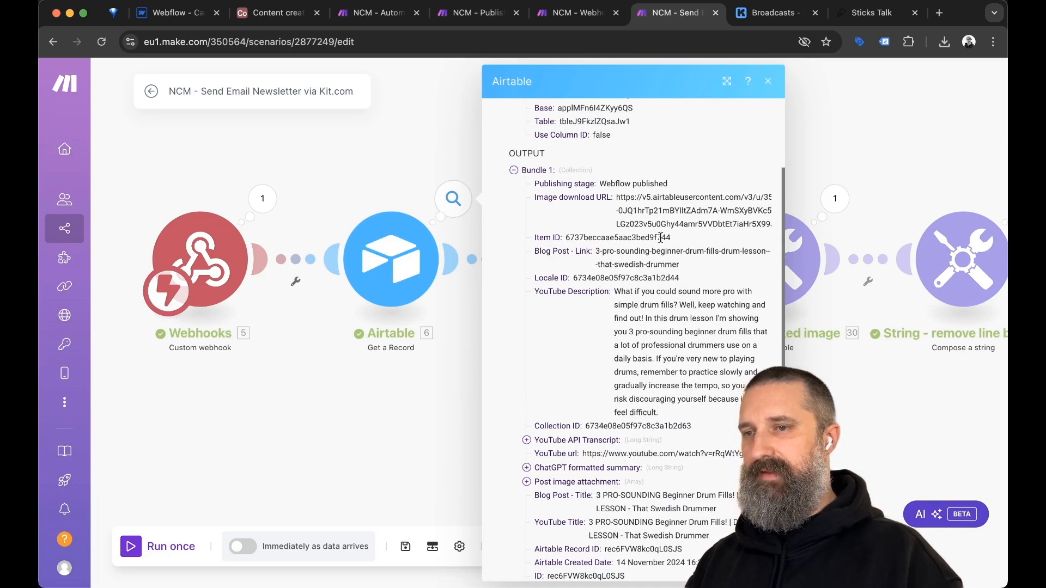
pyautogui.click(428, 388)
# Check the Webflow item's settings and run output, expanding Field Data and its YouTube entry.
pyautogui.click(584, 259)
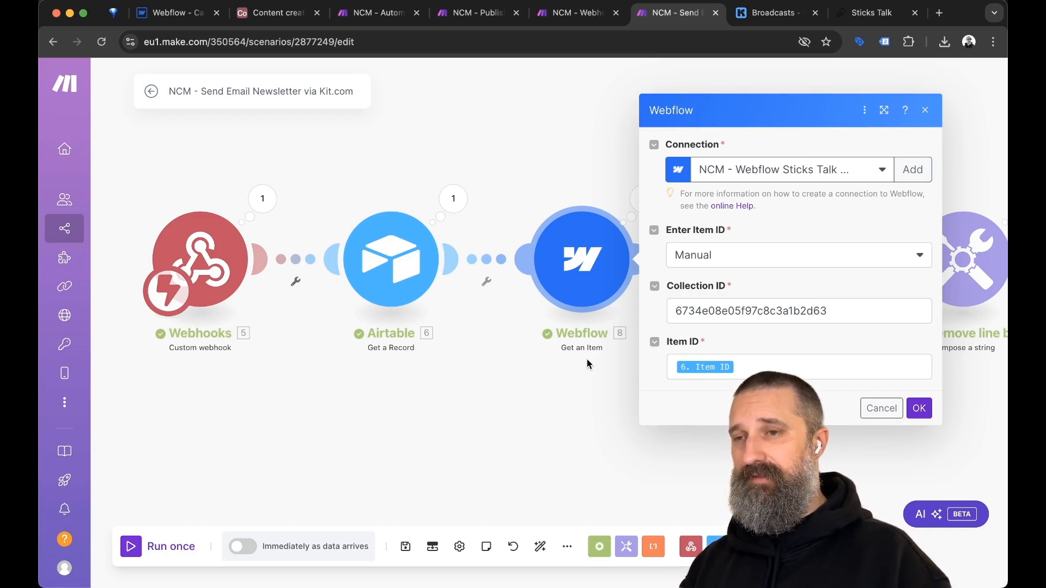
pyautogui.click(586, 432)
pyautogui.click(644, 198)
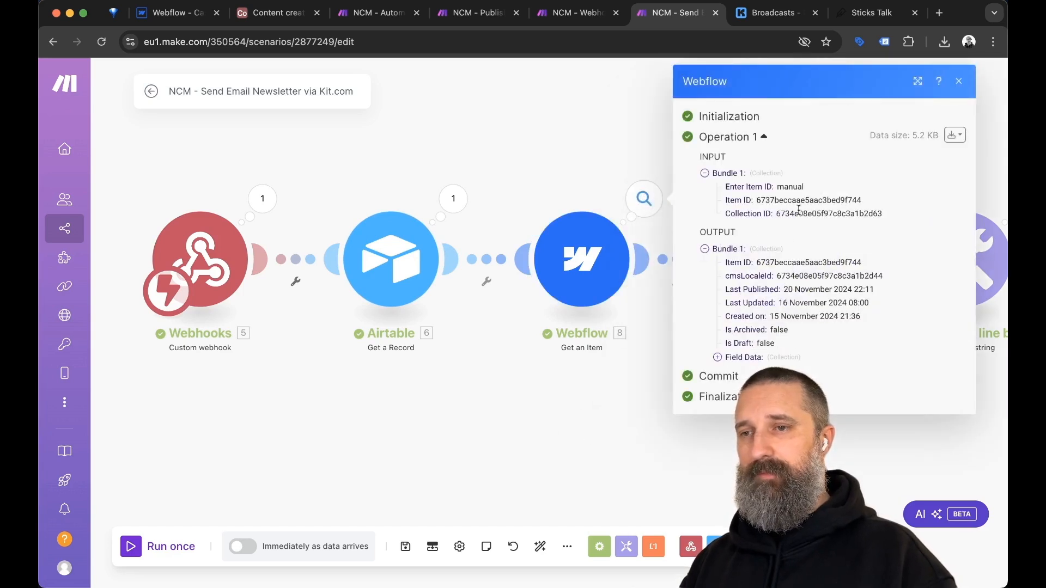
pyautogui.click(716, 357)
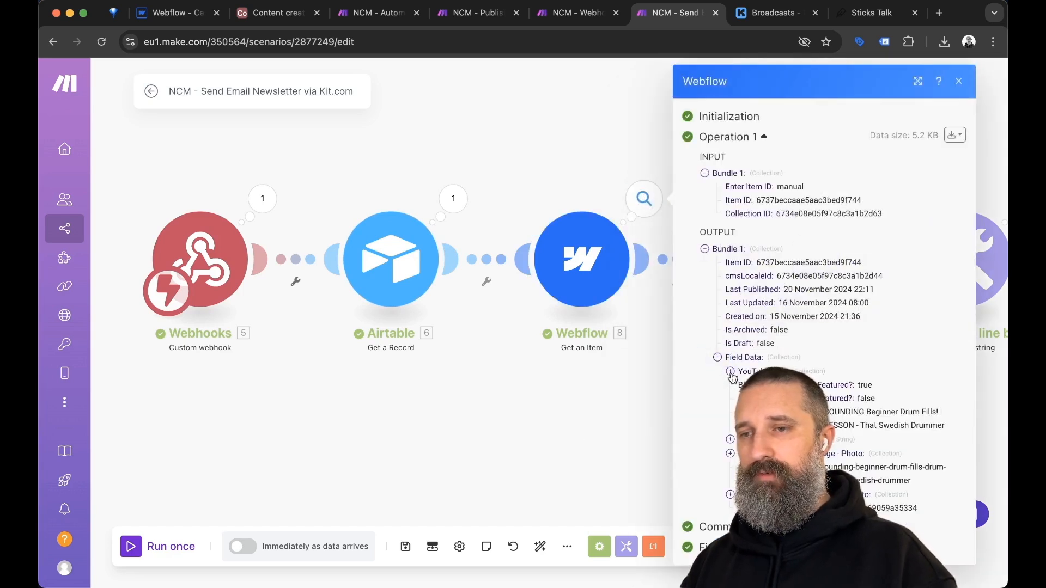
pyautogui.click(730, 372)
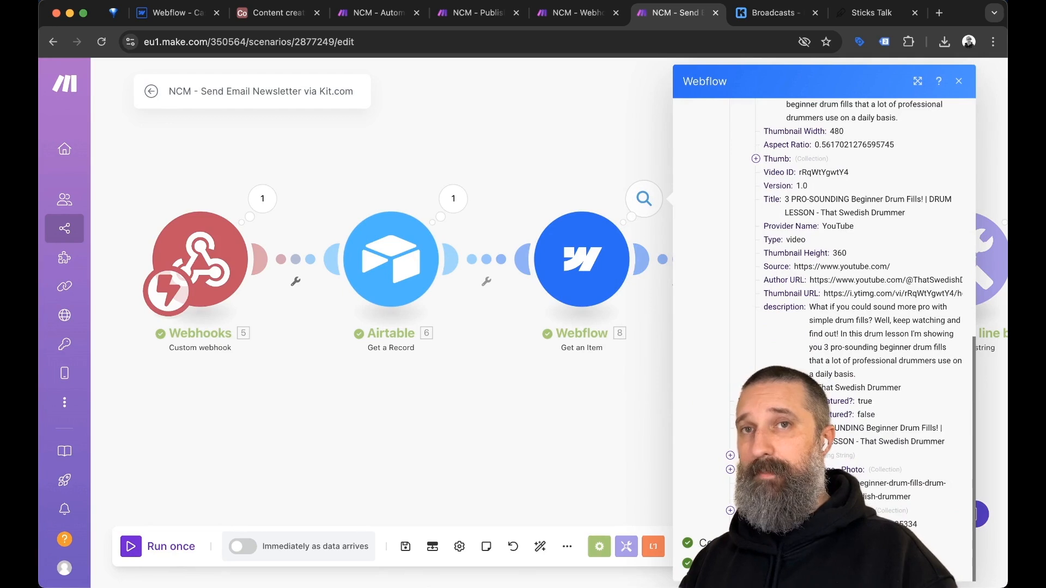
pyautogui.click(597, 438)
pyautogui.moveTo(598, 438); pyautogui.dragTo(379, 431)
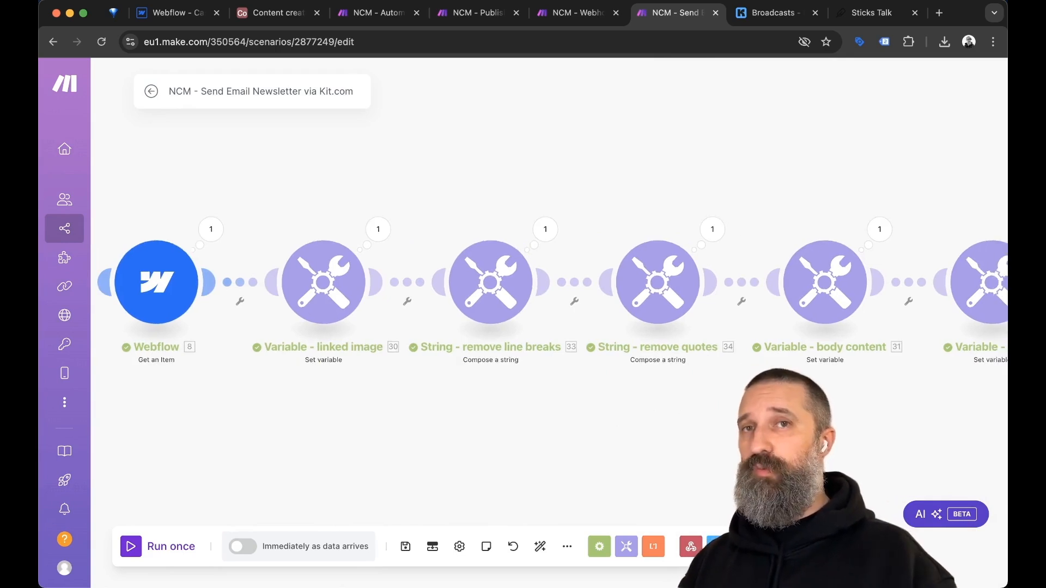
# Reload Kit's Queued broadcasts to find the drum-fills broadcast scheduled for Nov 20, 2024.
pyautogui.hotkey('ctrl', 'Tab')
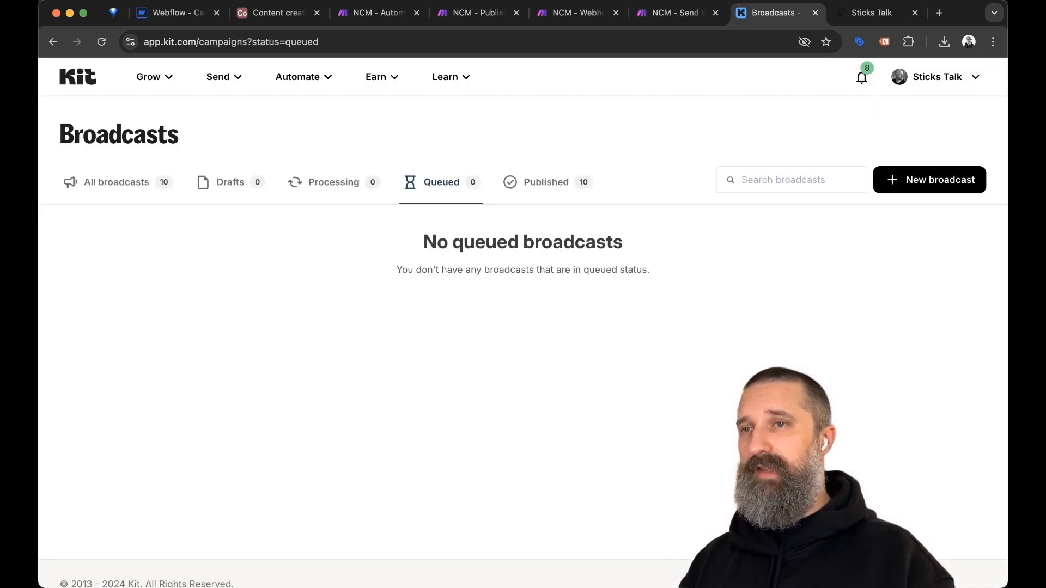
pyautogui.hotkey('ctrl', 'shift', 'Tab')
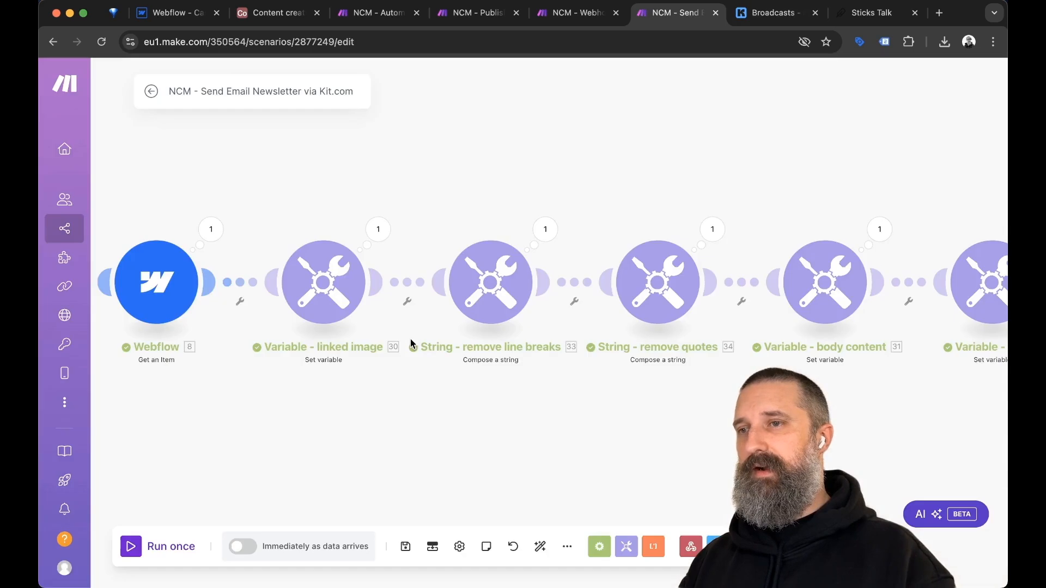
pyautogui.hotkey('ctrl', 'Tab')
pyautogui.press('super+r')
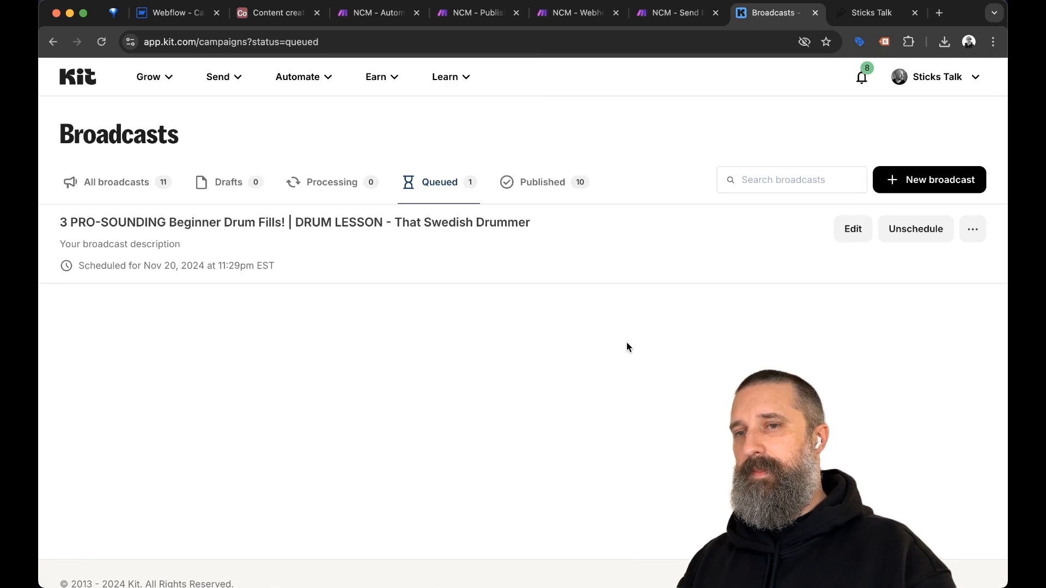
pyautogui.scroll(-1, 627, 342)
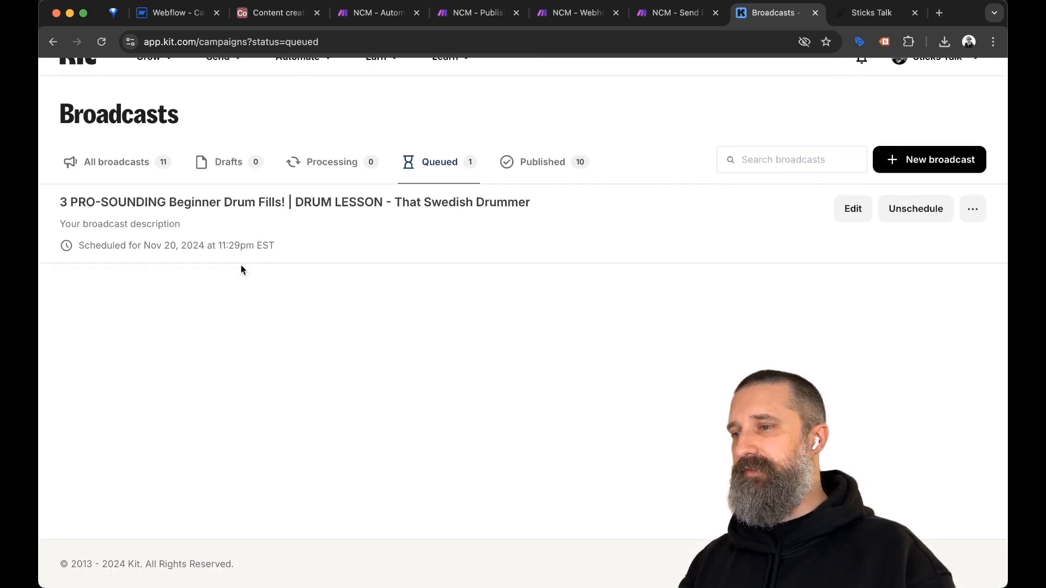
# Open the queued drum-fills broadcast and scroll through its email preview.
pyautogui.click(203, 203)
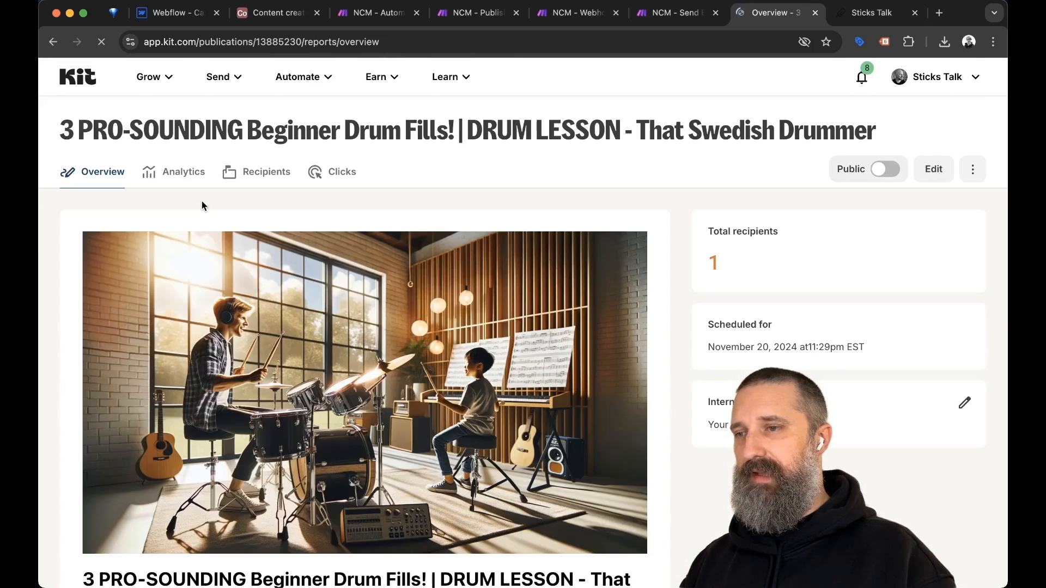
pyautogui.scroll(-1, 678, 390)
pyautogui.scroll(1, 678, 390)
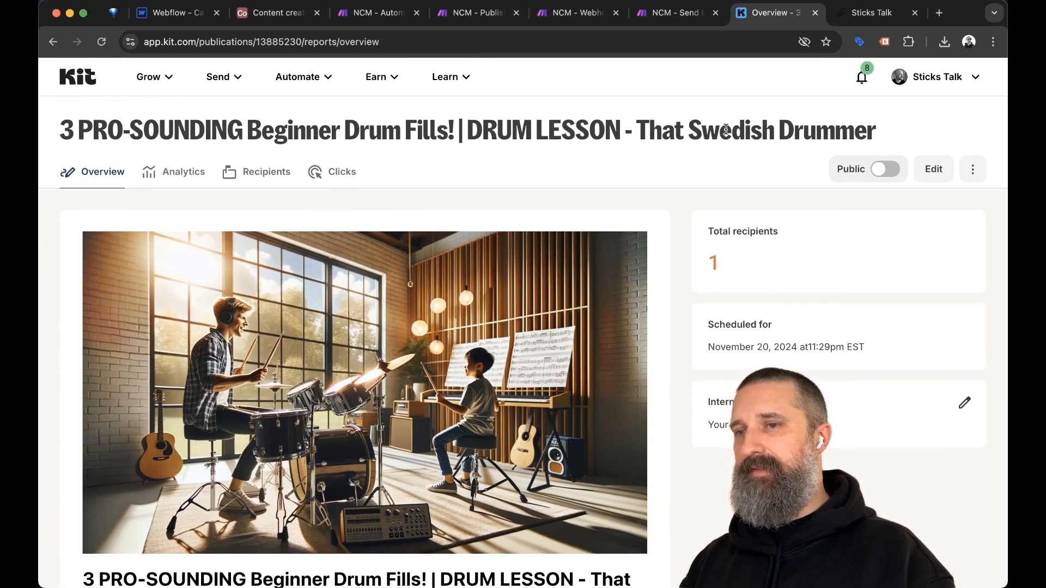
pyautogui.scroll(-5, 661, 373)
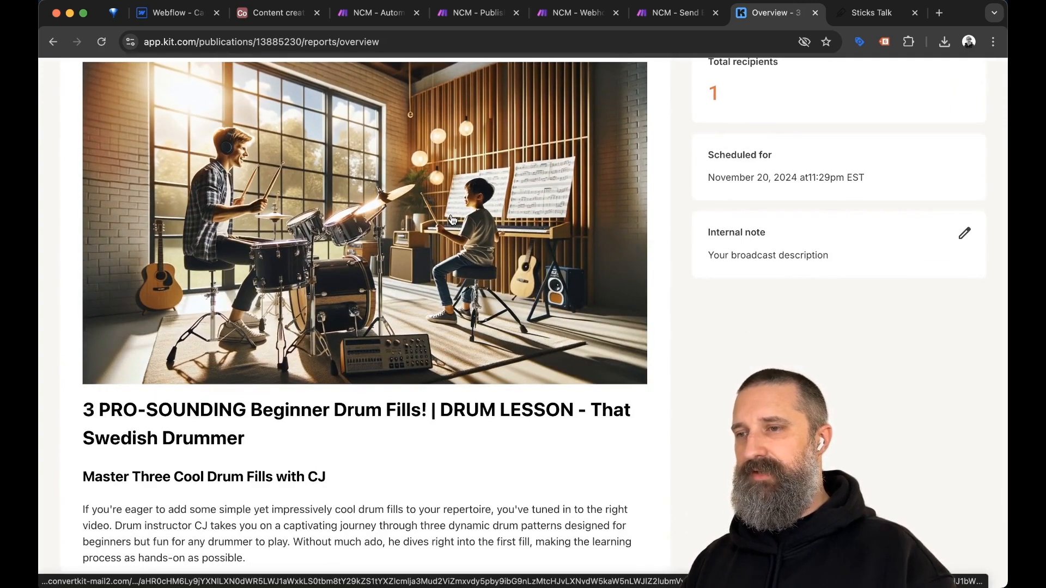
pyautogui.scroll(-5, 658, 371)
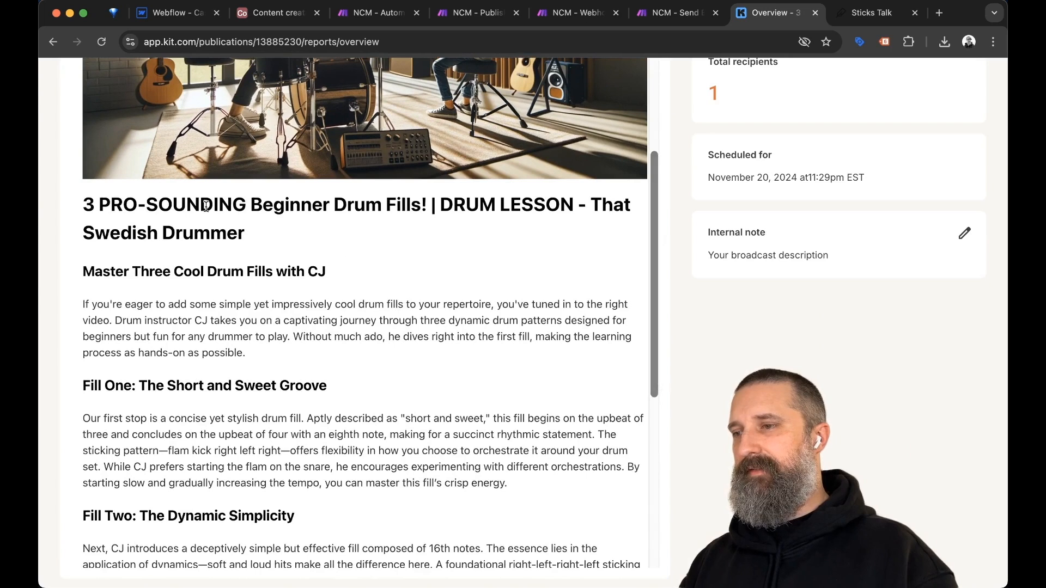
pyautogui.scroll(-3, 396, 251)
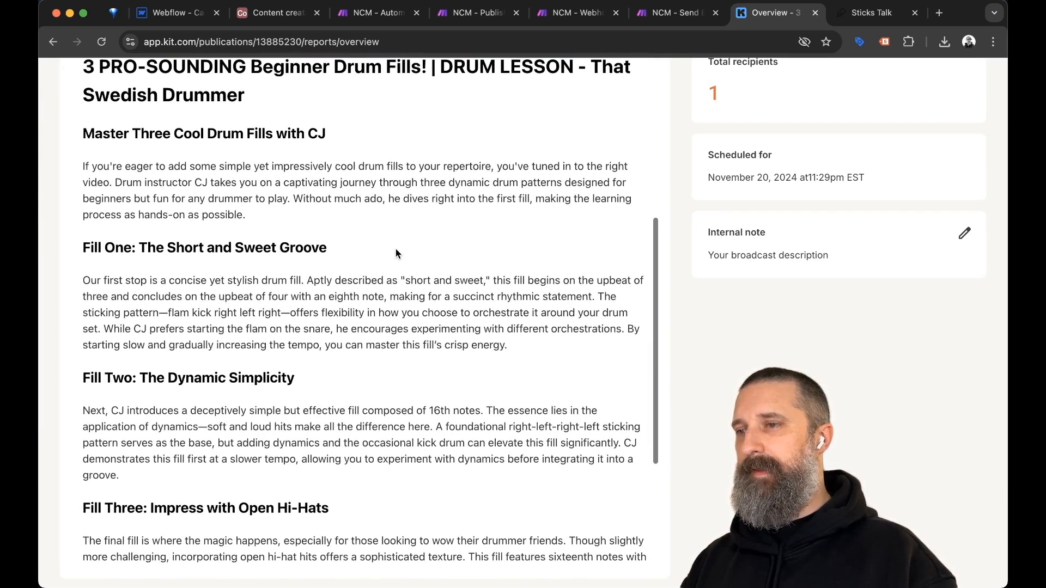
# Select the 'Master Three Cool Drum Fills with CJ' subheading, review the rest, and return to Make.
pyautogui.tripleClick(94, 131)
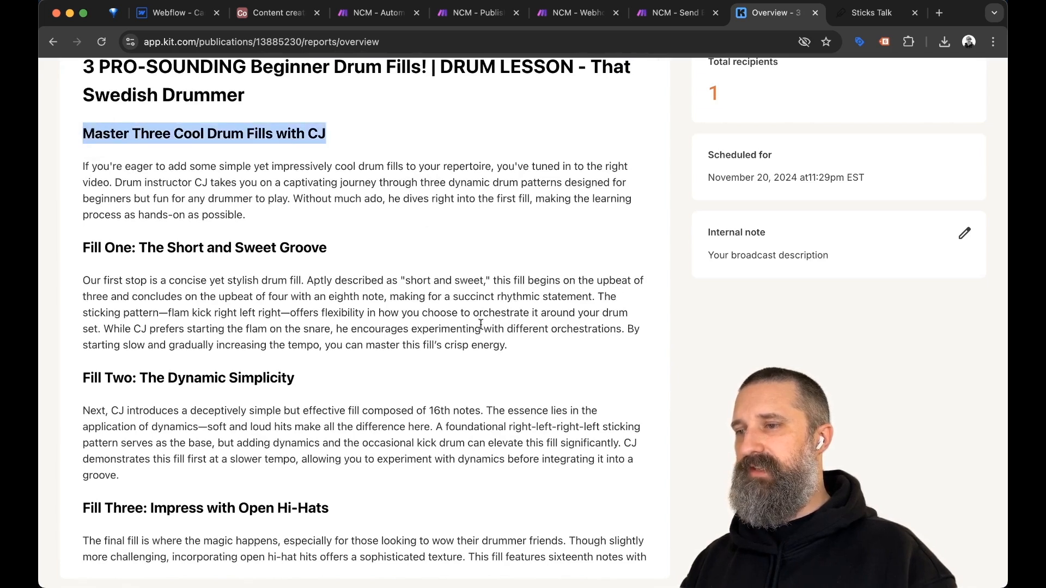
pyautogui.scroll(-5, 484, 333)
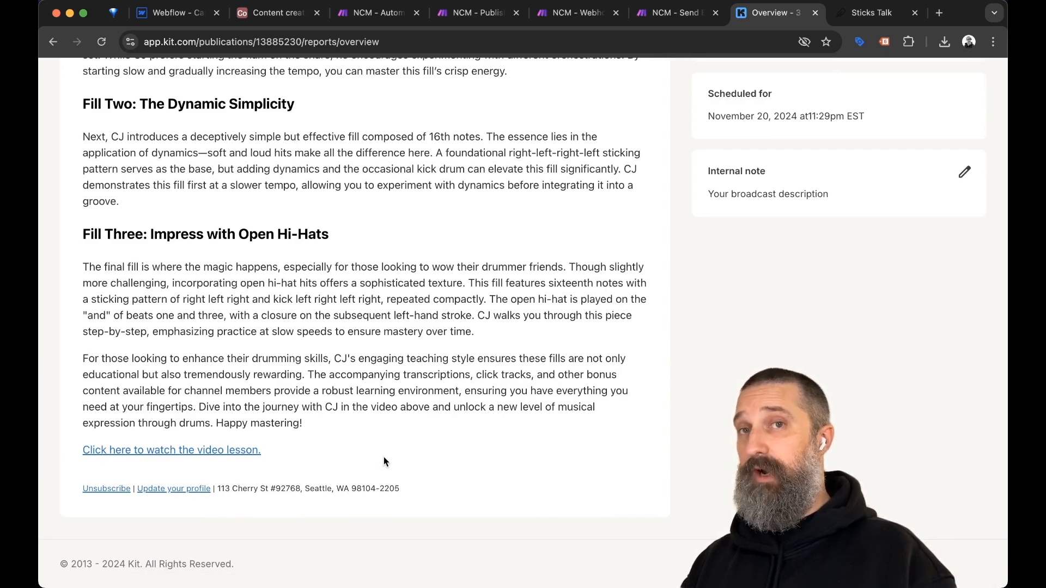
pyautogui.scroll(10, 547, 395)
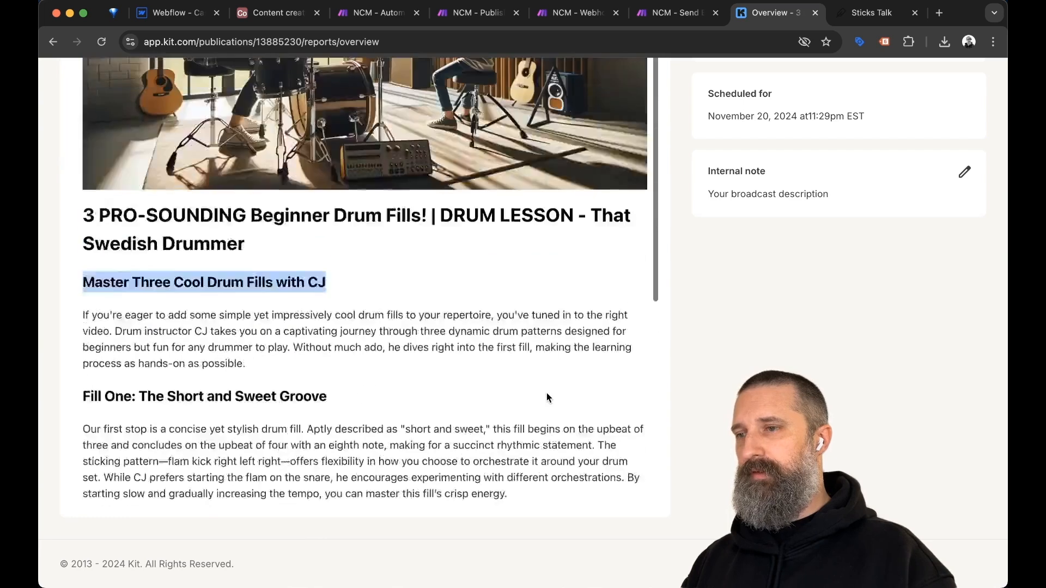
pyautogui.scroll(3, 547, 397)
pyautogui.scroll(4, 547, 397)
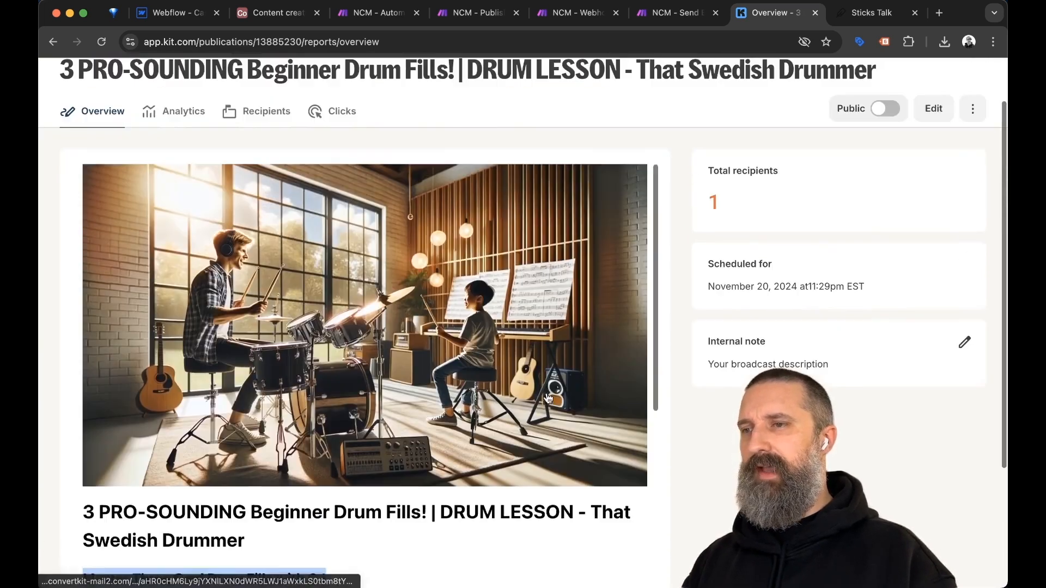
pyautogui.hotkey('ctrl', 'shift', 'Tab')
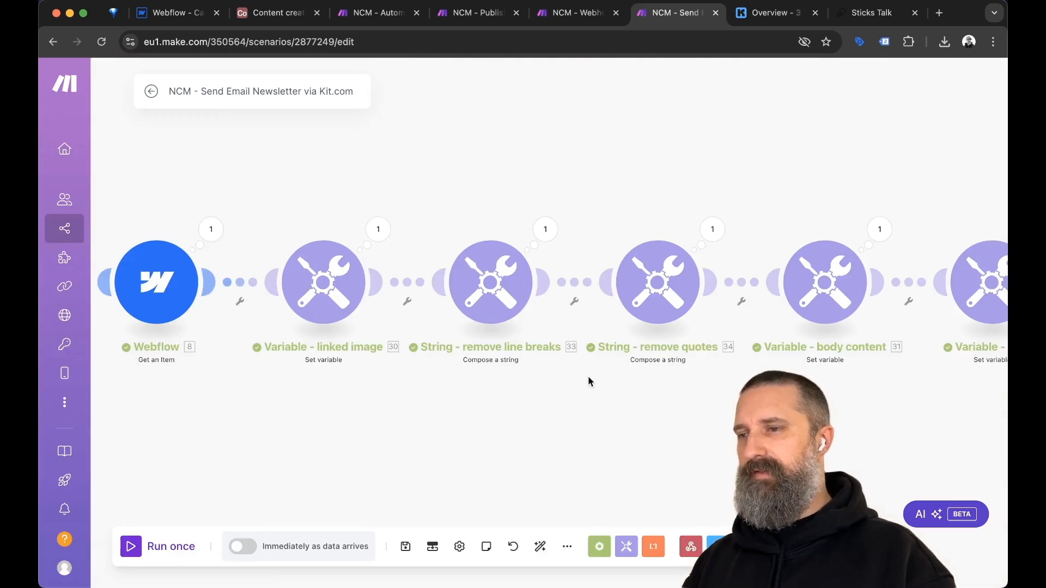
pyautogui.scroll(-2, 553, 425)
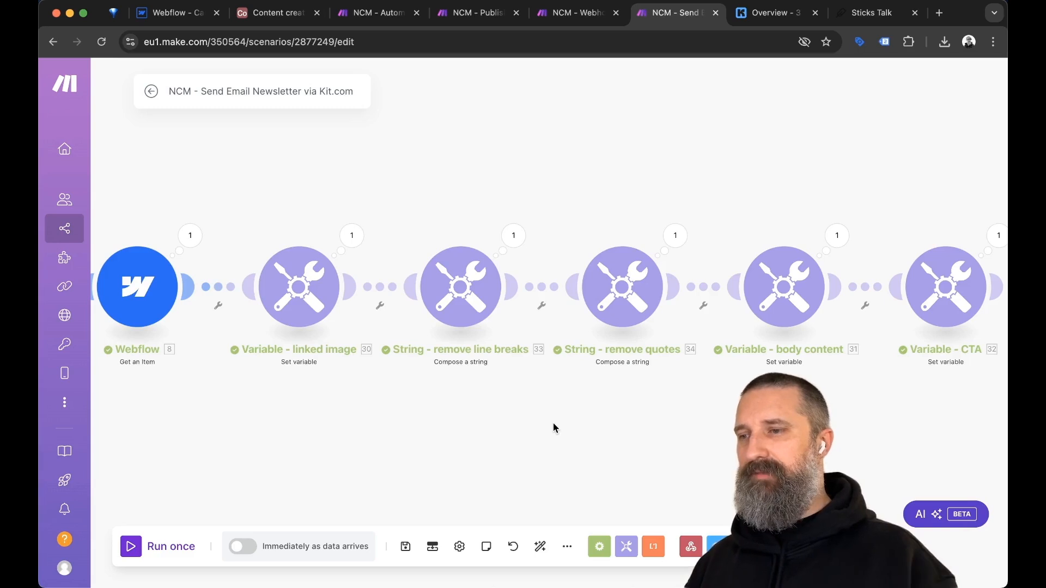
pyautogui.hscroll(-10, 554, 428)
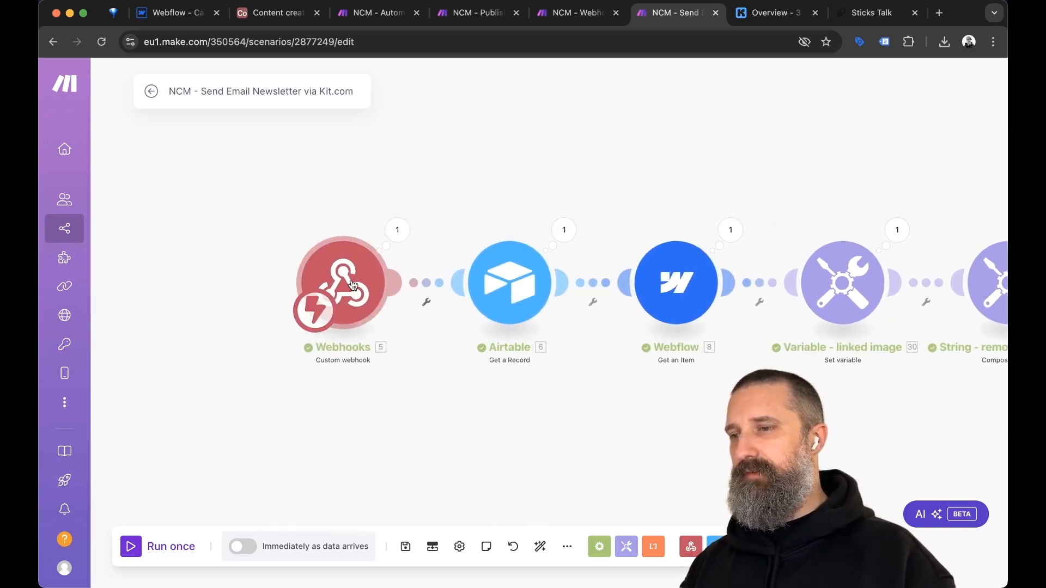
pyautogui.click(352, 285)
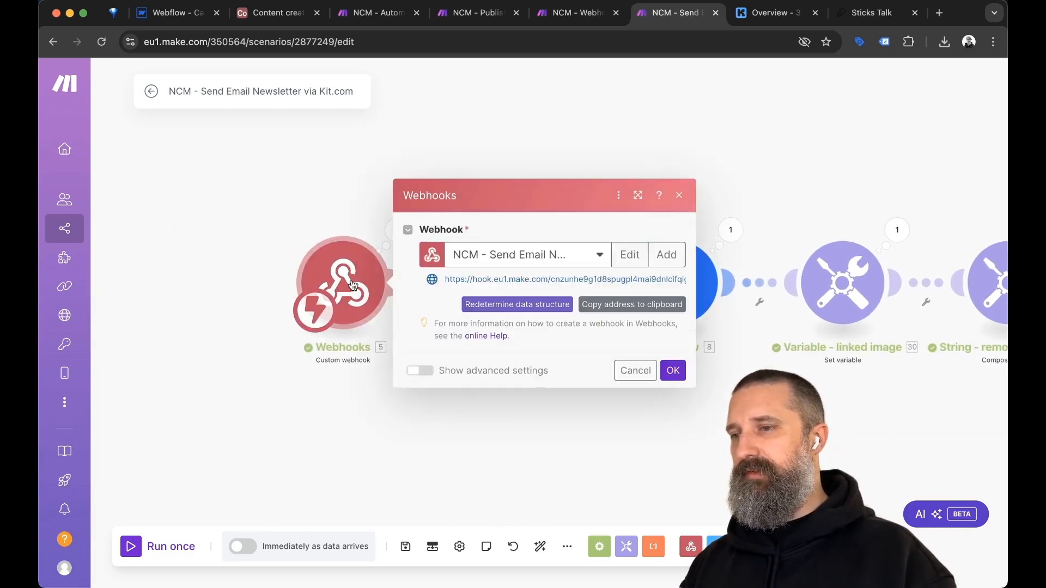
pyautogui.click(374, 434)
pyautogui.hotkey('ctrl', 'shift', 'Tab')
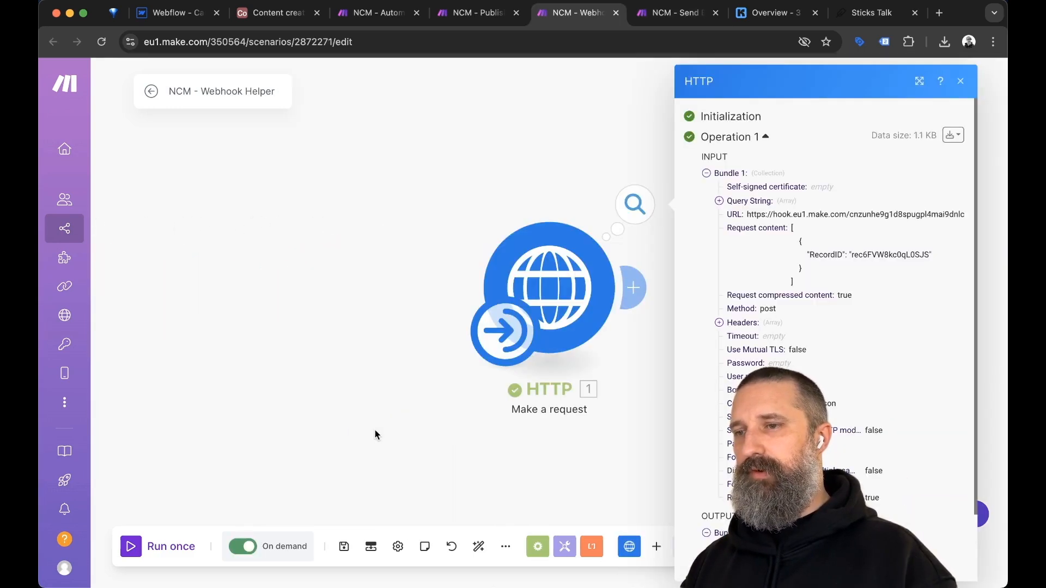
pyautogui.click(549, 288)
pyautogui.scroll(-4, 768, 346)
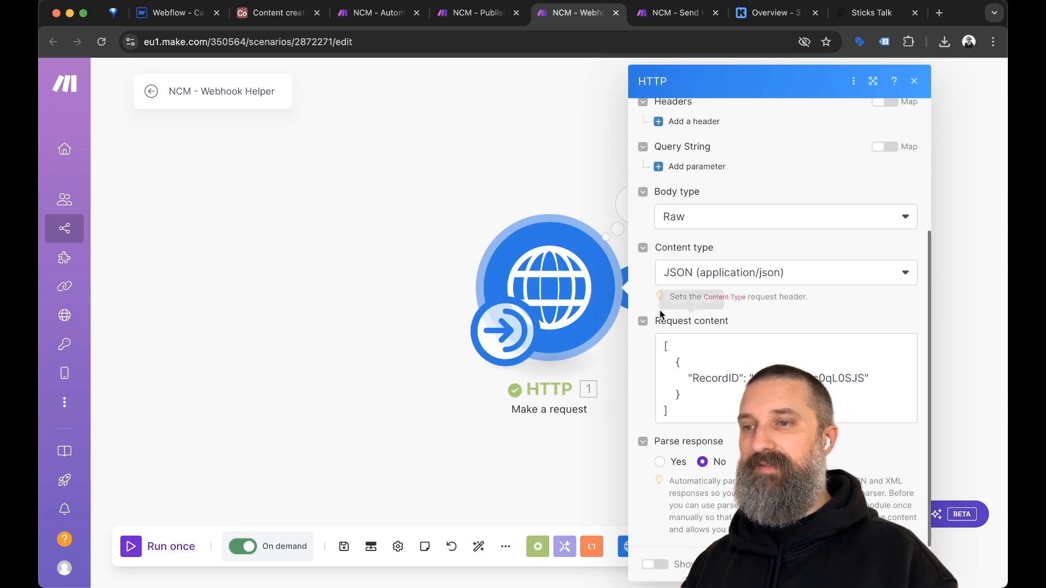
pyautogui.click(471, 211)
pyautogui.hscroll(8, 752, 296)
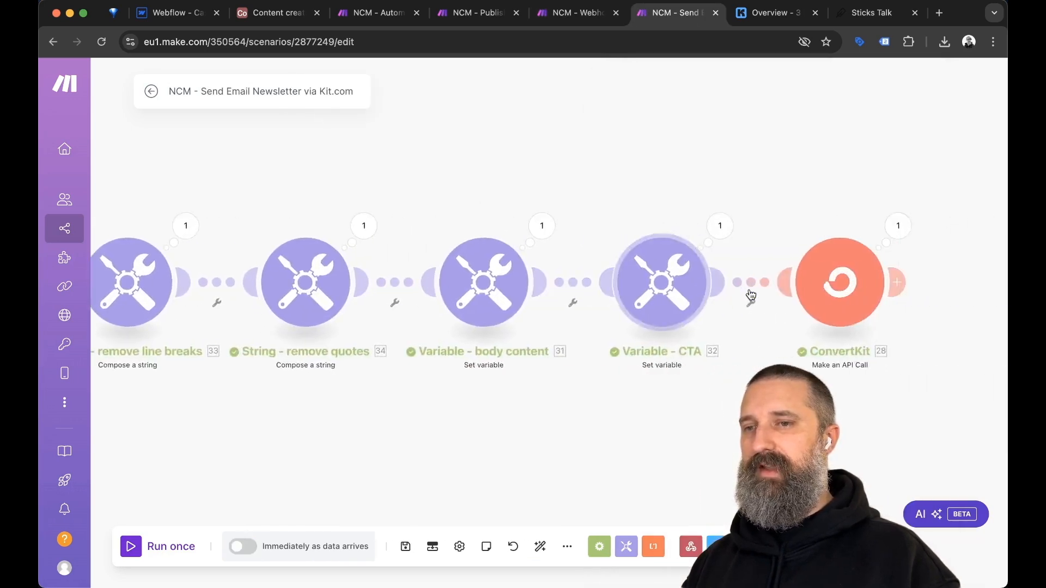
# Inspect the ConvertKit API call's URL, selecting its /v3/broadcasts path.
pyautogui.click(744, 282)
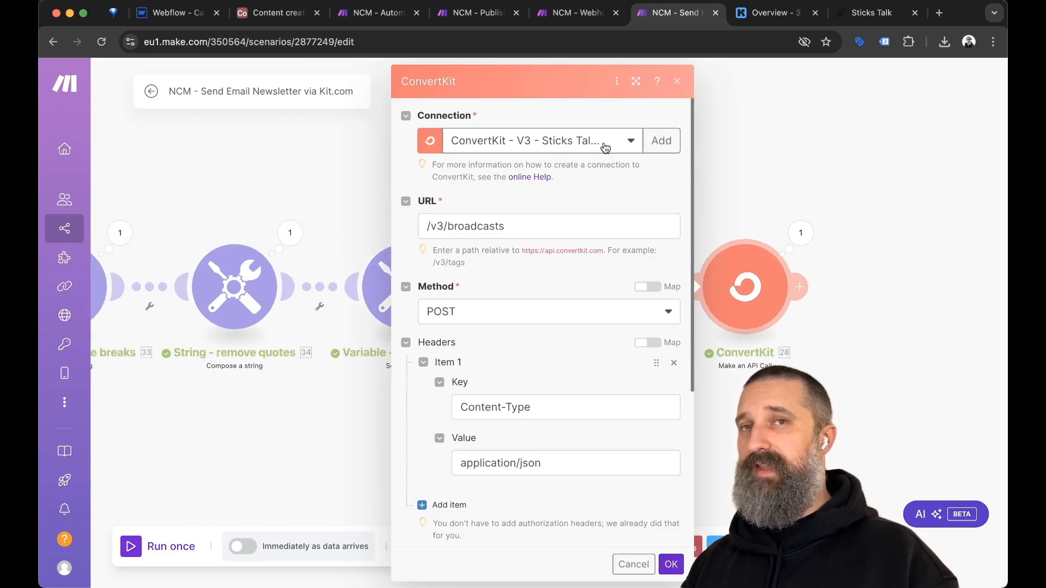
pyautogui.scroll(-2, 564, 195)
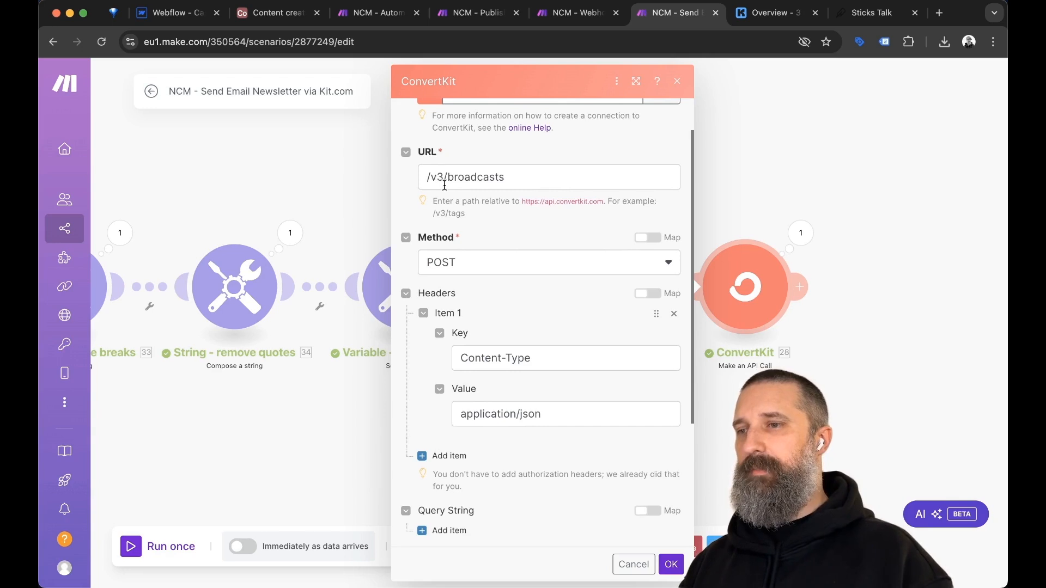
pyautogui.doubleClick(463, 176)
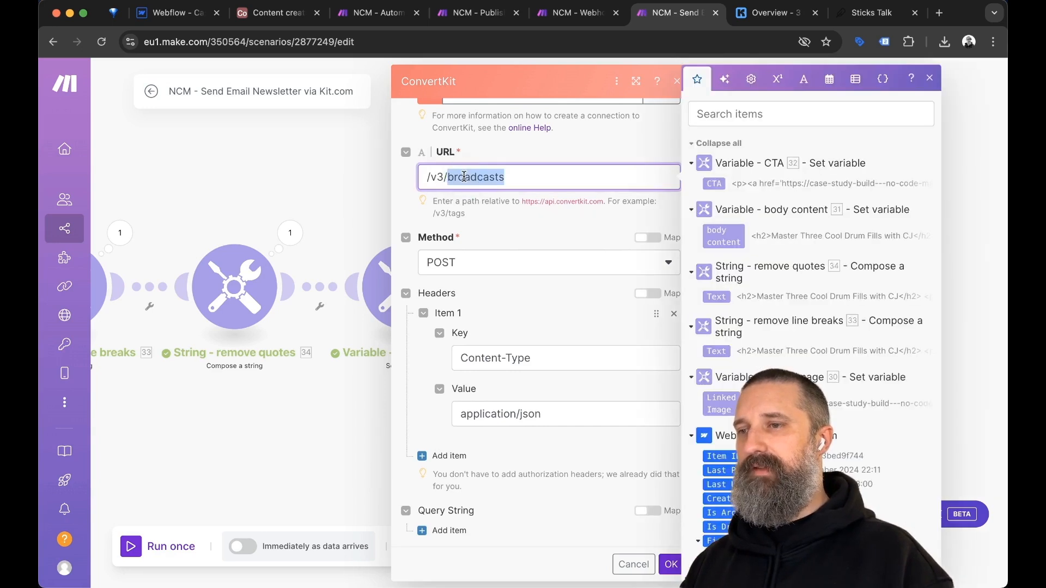
pyautogui.tripleClick(463, 176)
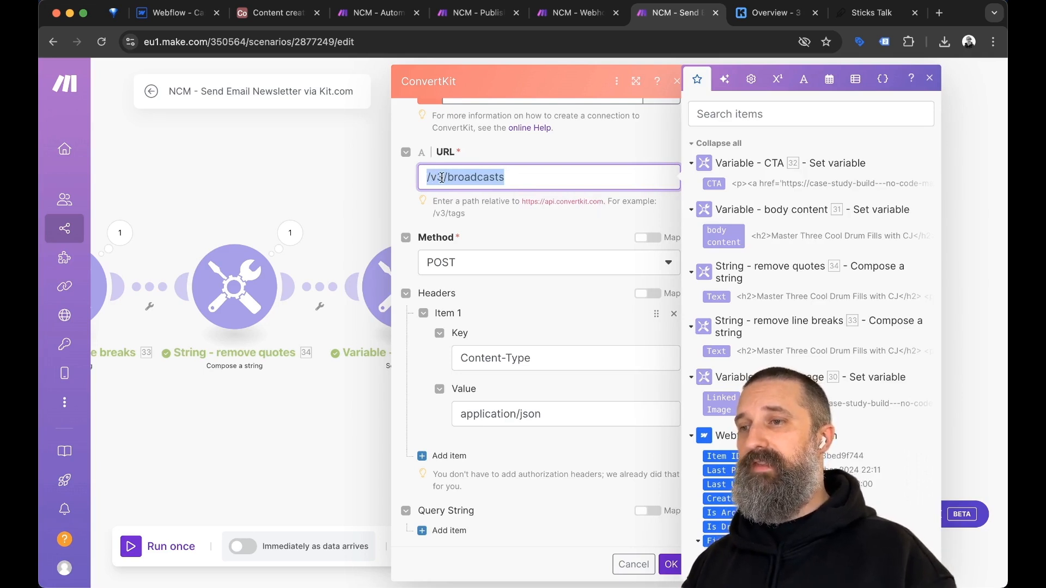
pyautogui.click(528, 229)
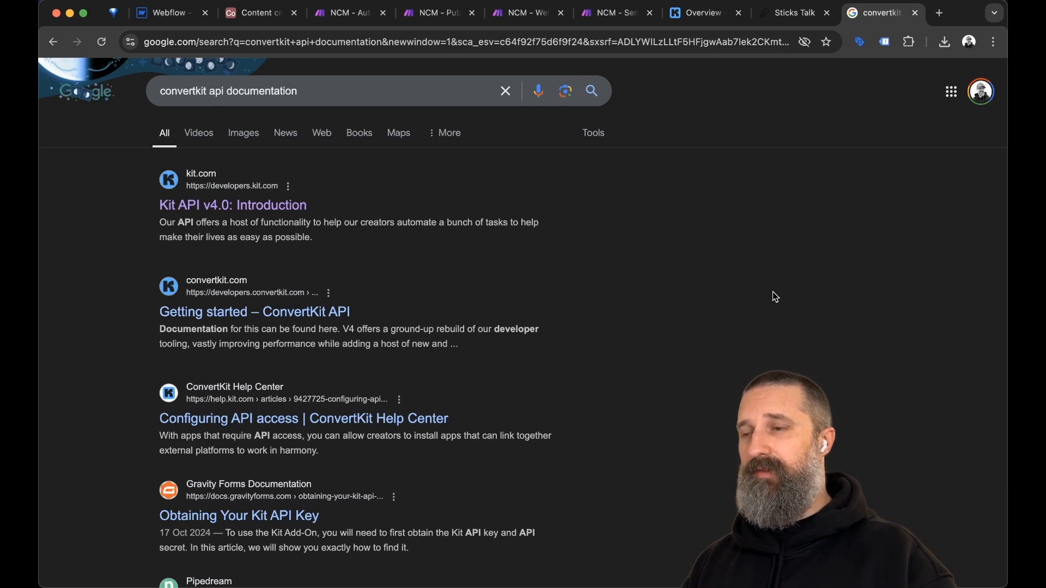
# Open the 'Kit API v4.0: Introduction' search result.
pyautogui.click(235, 205)
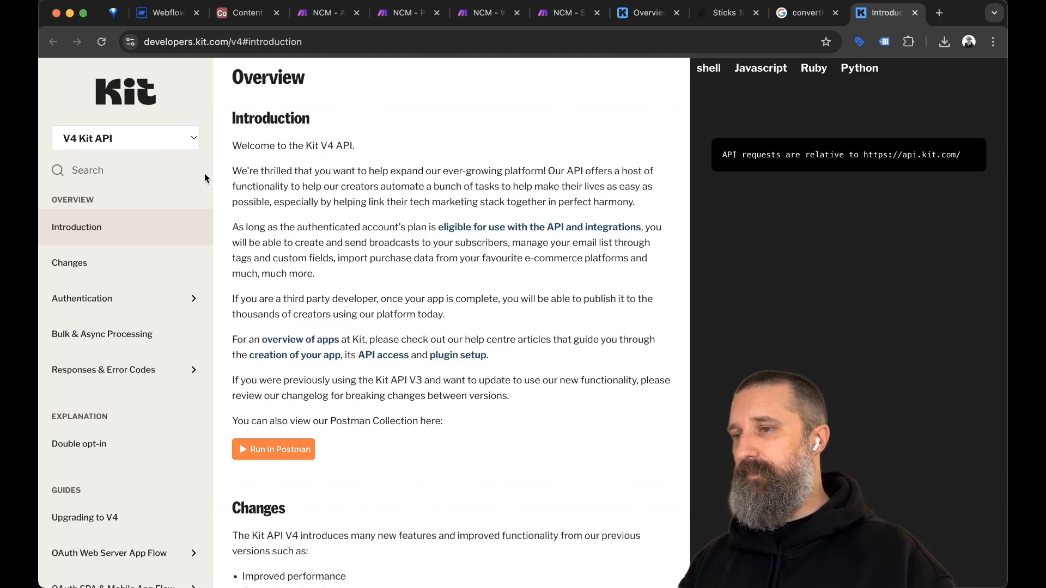
# Switch the Kit developer docs to the V3 Kit API and read its deprecation notice.
pyautogui.click(184, 139)
pyautogui.click(125, 155)
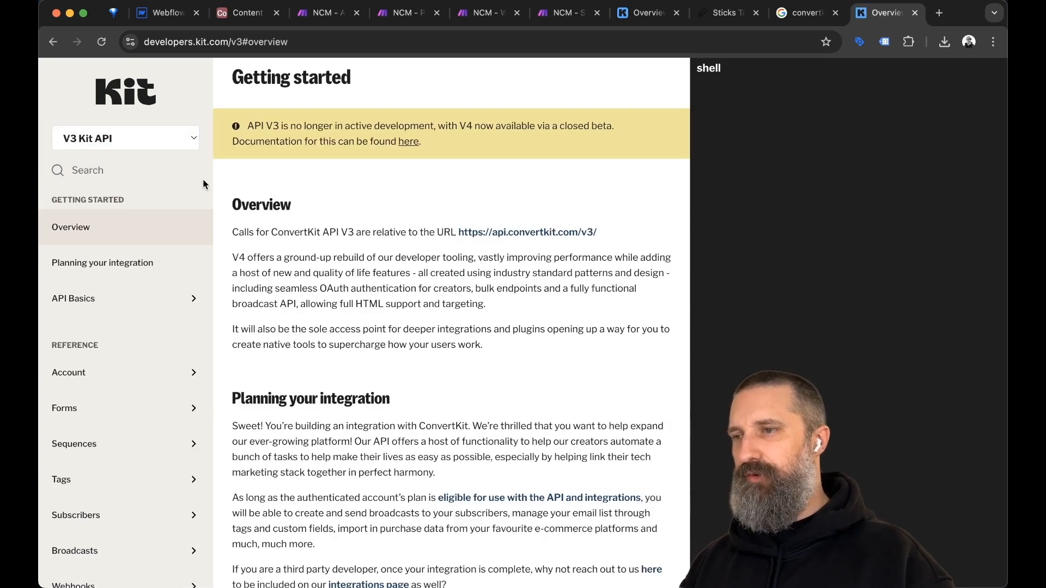
pyautogui.scroll(-1, 202, 178)
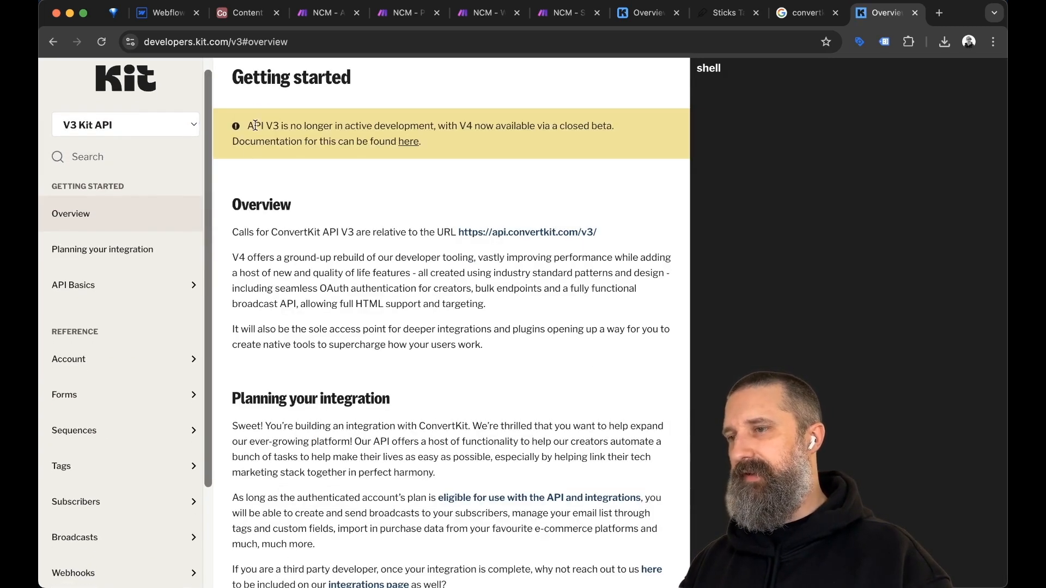
pyautogui.tripleClick(266, 125)
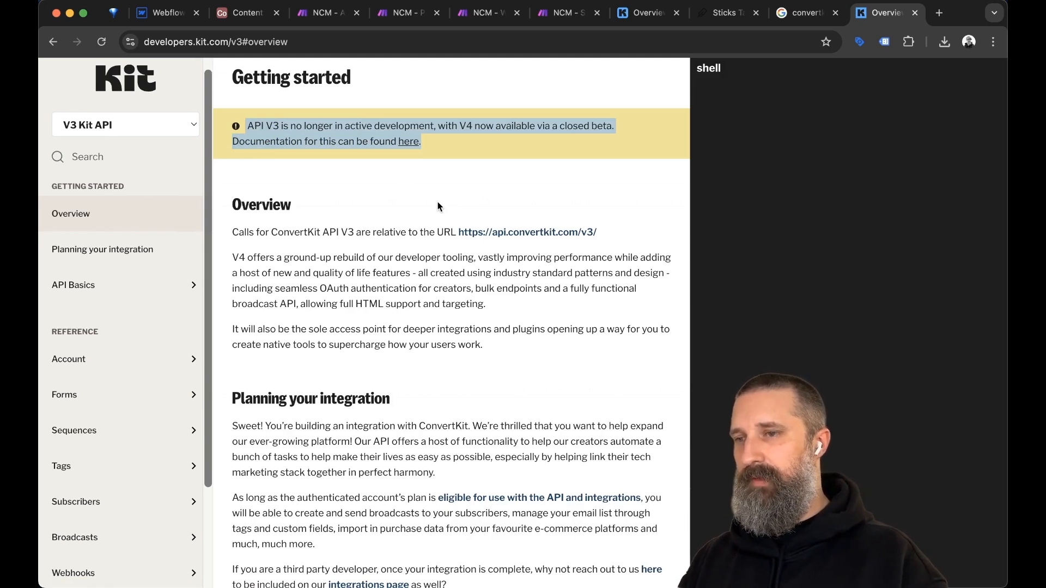
pyautogui.click(604, 191)
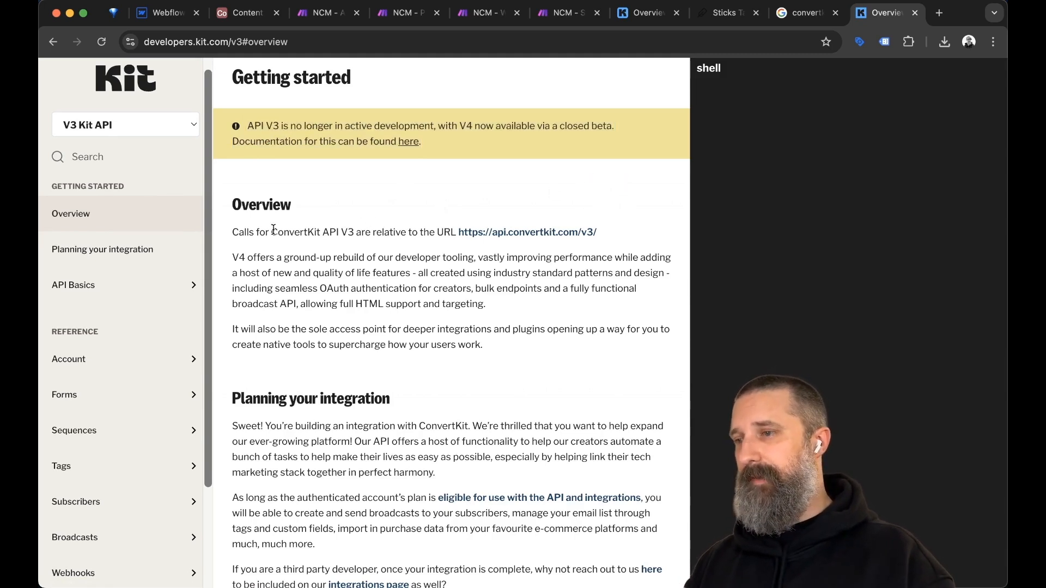
pyautogui.scroll(-5, 117, 479)
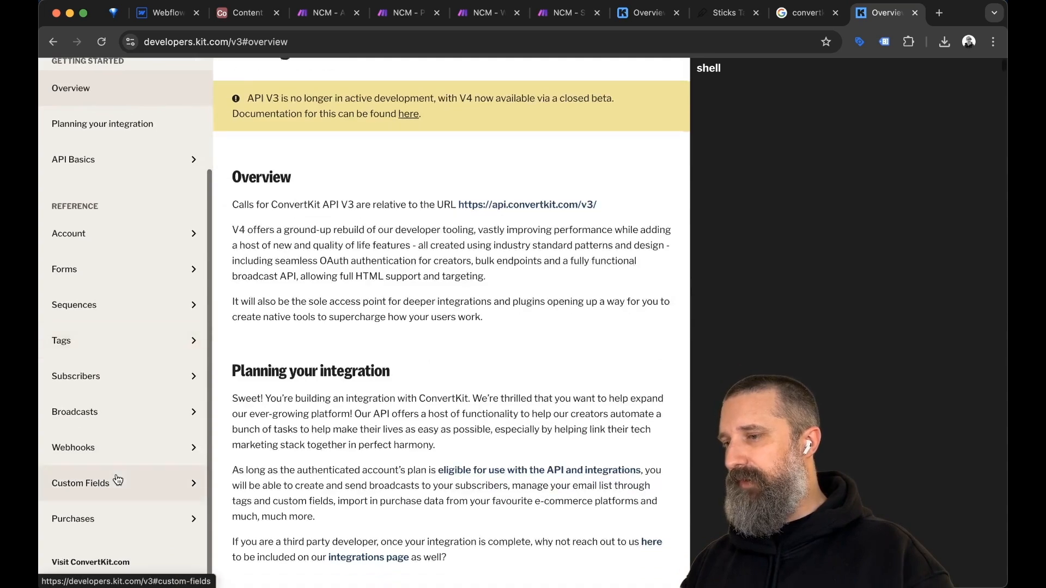
# Find Broadcasts > Create a broadcast and select its /v3/broadcasts endpoint before returning to Make.
pyautogui.click(76, 413)
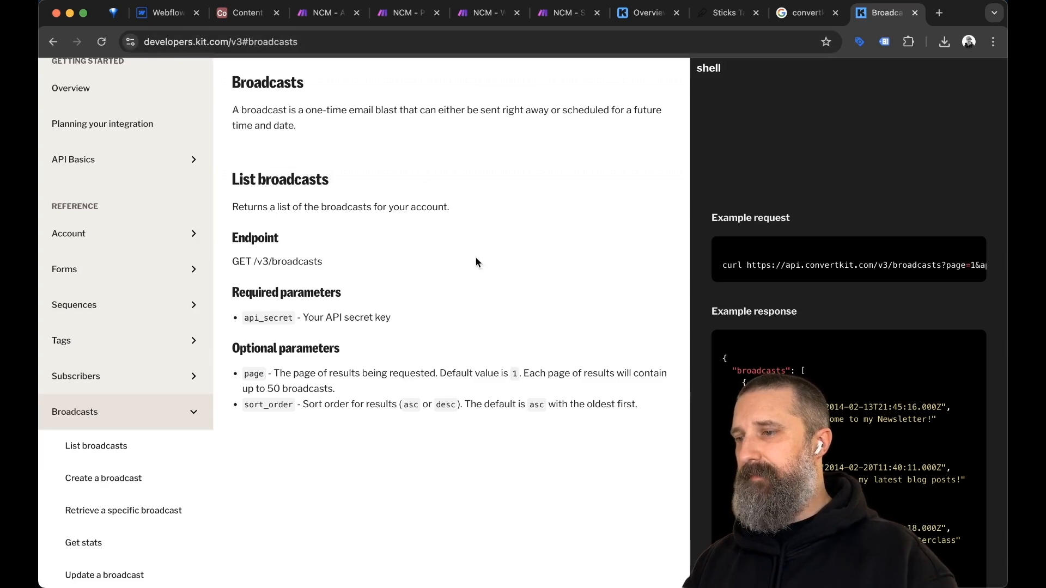
pyautogui.scroll(-1, 190, 402)
pyautogui.scroll(-5, 190, 402)
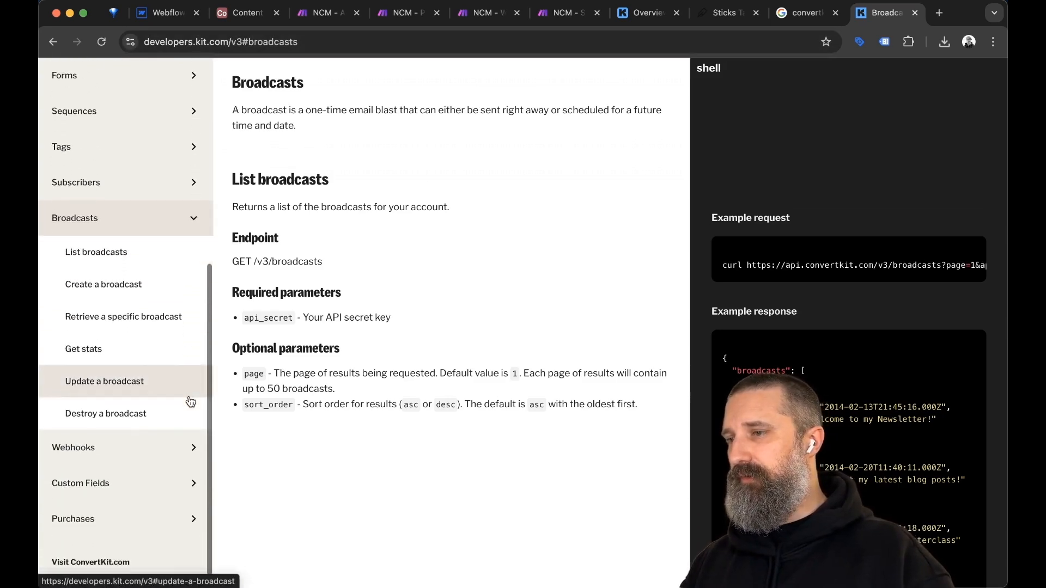
pyautogui.click(106, 284)
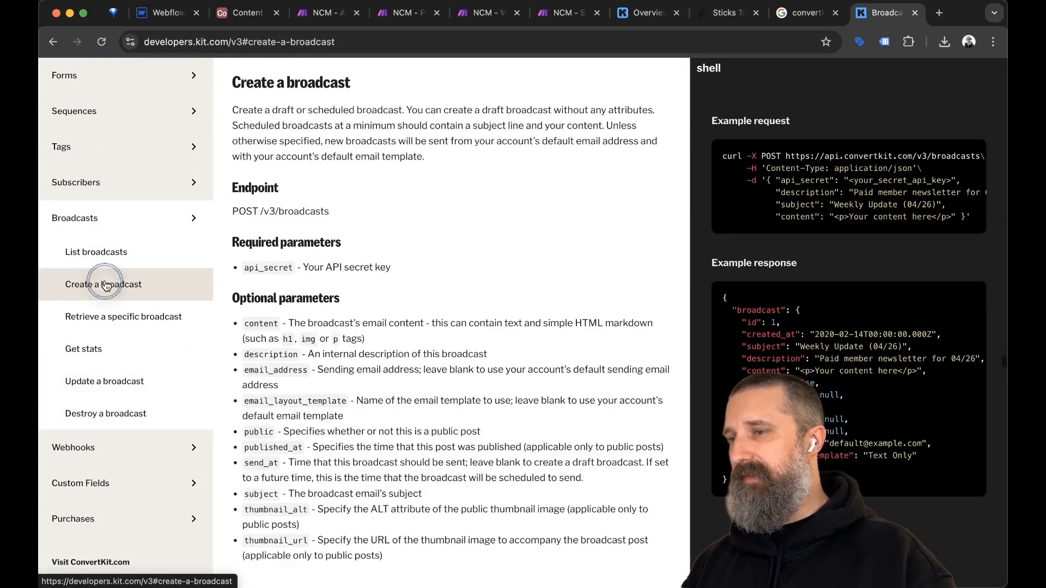
pyautogui.scroll(-1, 371, 211)
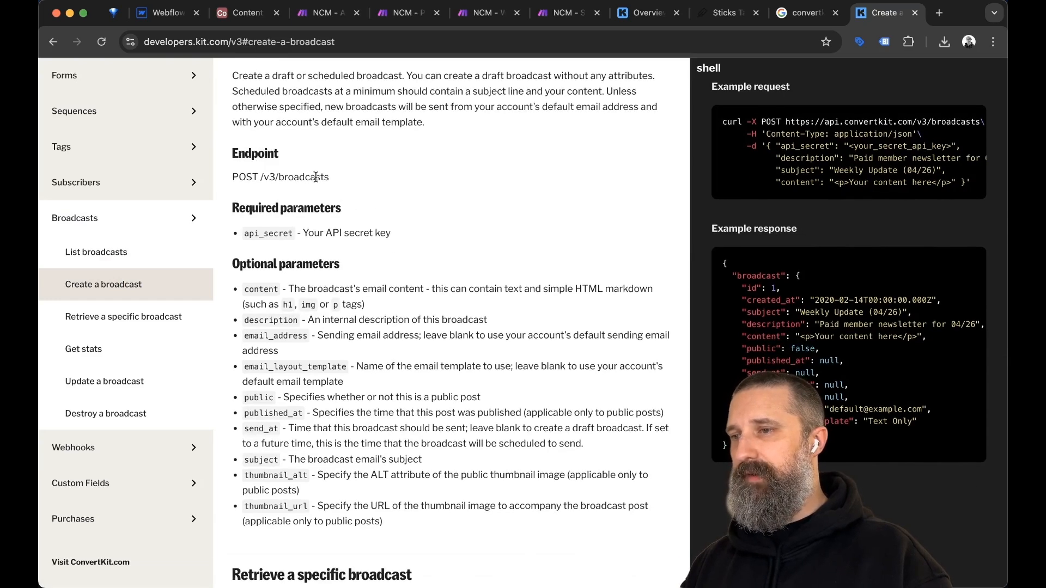
pyautogui.click(335, 179)
pyautogui.moveTo(336, 179); pyautogui.dragTo(258, 177)
pyautogui.moveTo(334, 176); pyautogui.dragTo(261, 178)
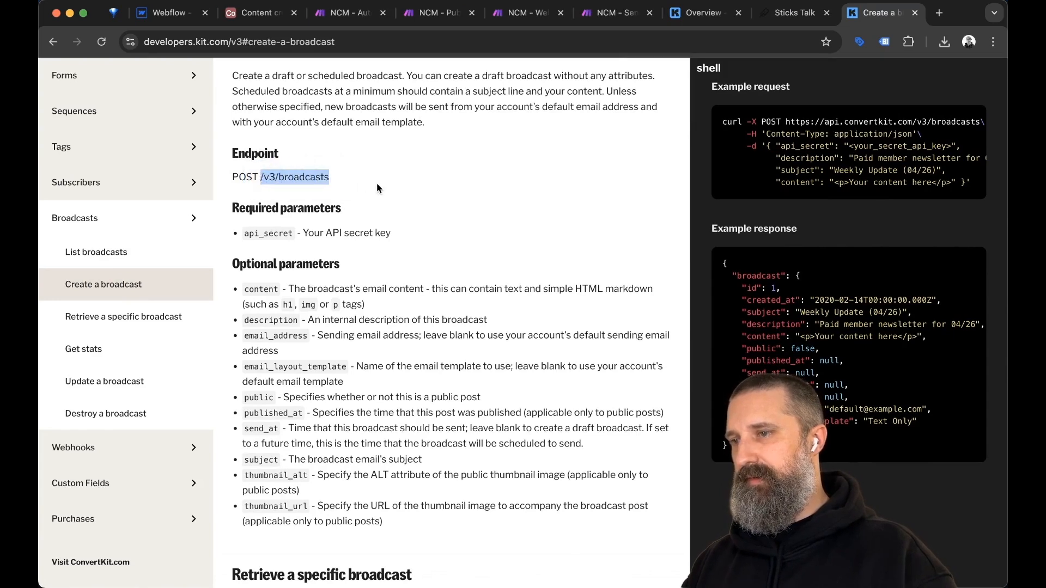
pyautogui.hotkey('ctrl', 'shift', 'Tab')
pyautogui.hotkey('ctrl', 'shift', 'Tab')
pyautogui.hotkey('ctrl', 'shift', 'Tab')
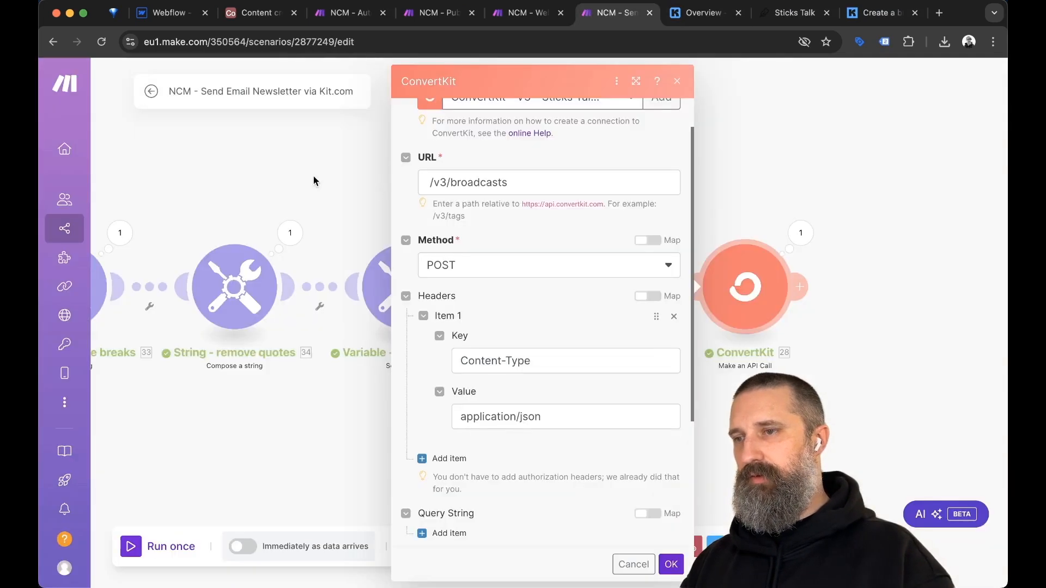
# Compare Make's /v3/broadcasts URL with the Kit docs and scroll to the ConvertKit JSON body.
pyautogui.tripleClick(480, 184)
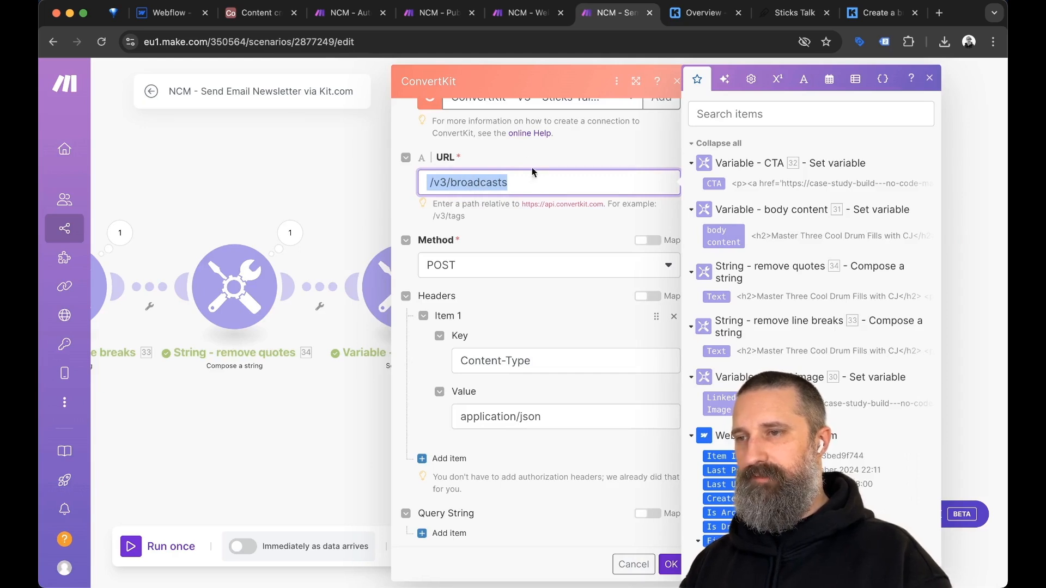
pyautogui.click(565, 147)
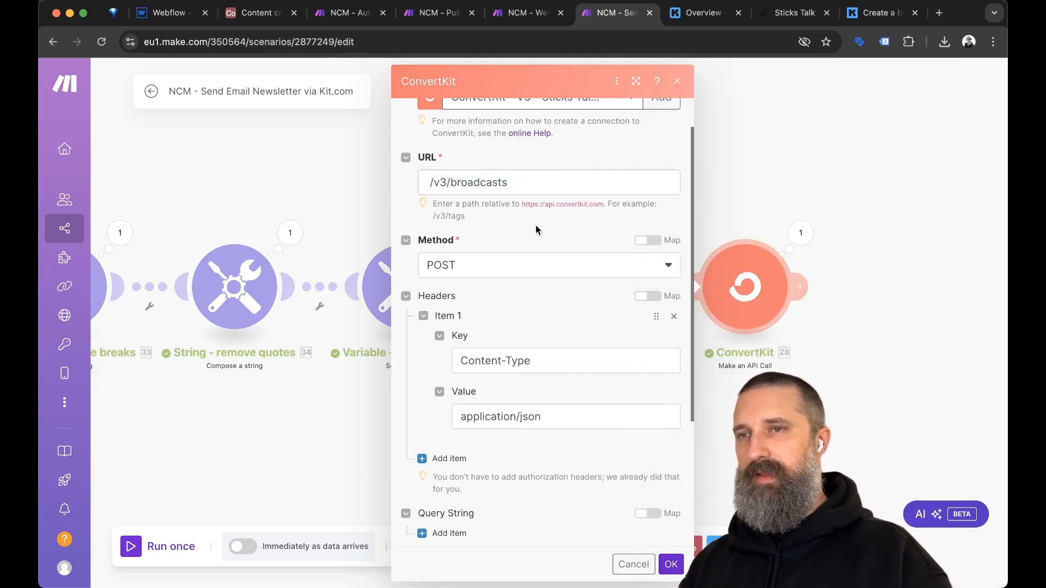
pyautogui.hotkey('ctrl', 'Tab')
pyautogui.moveTo(876, 10); pyautogui.dragTo(702, 10)
pyautogui.scroll(-2, 448, 185)
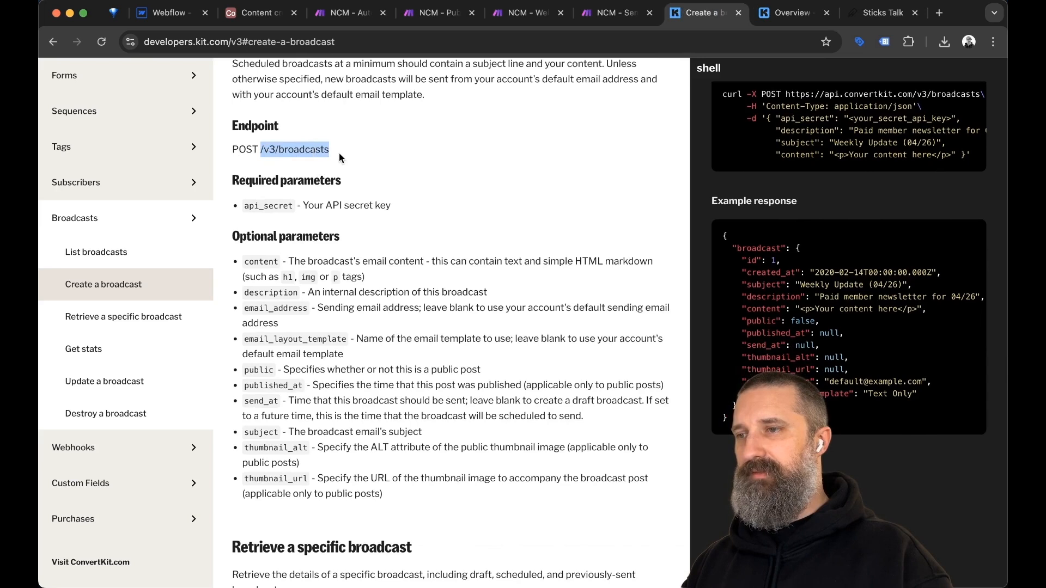
pyautogui.hotkey('ctrl', 'shift', 'Tab')
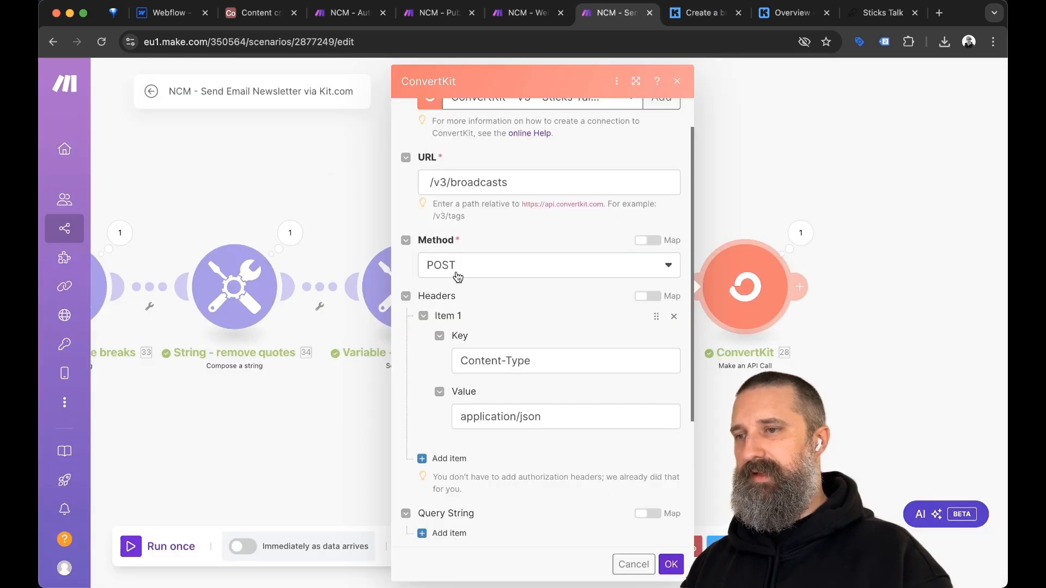
pyautogui.scroll(-4, 528, 281)
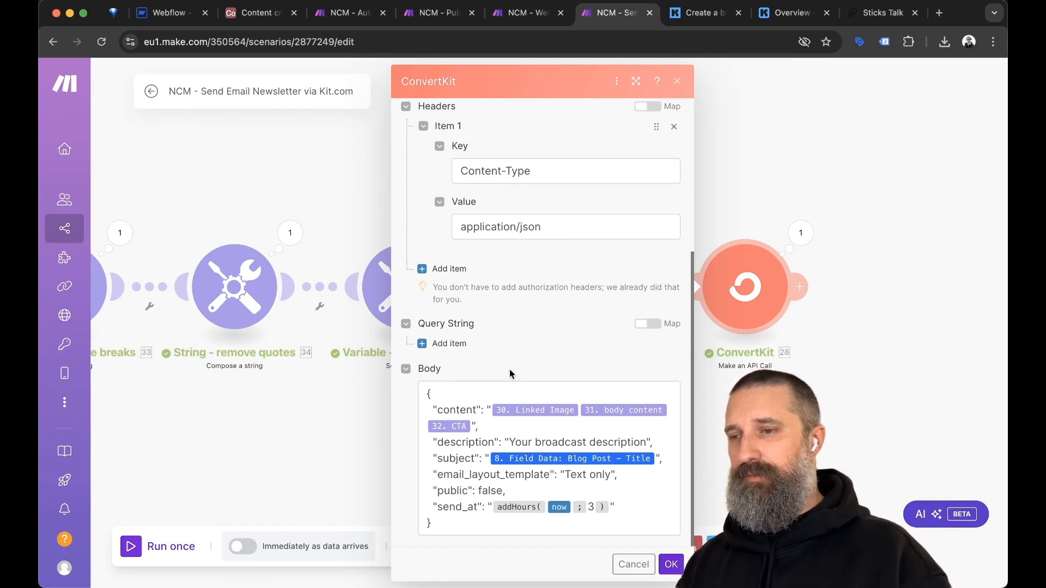
# Select the example broadcast response JSON in Kit's Create a broadcast docs.
pyautogui.hotkey('ctrl', 'Tab')
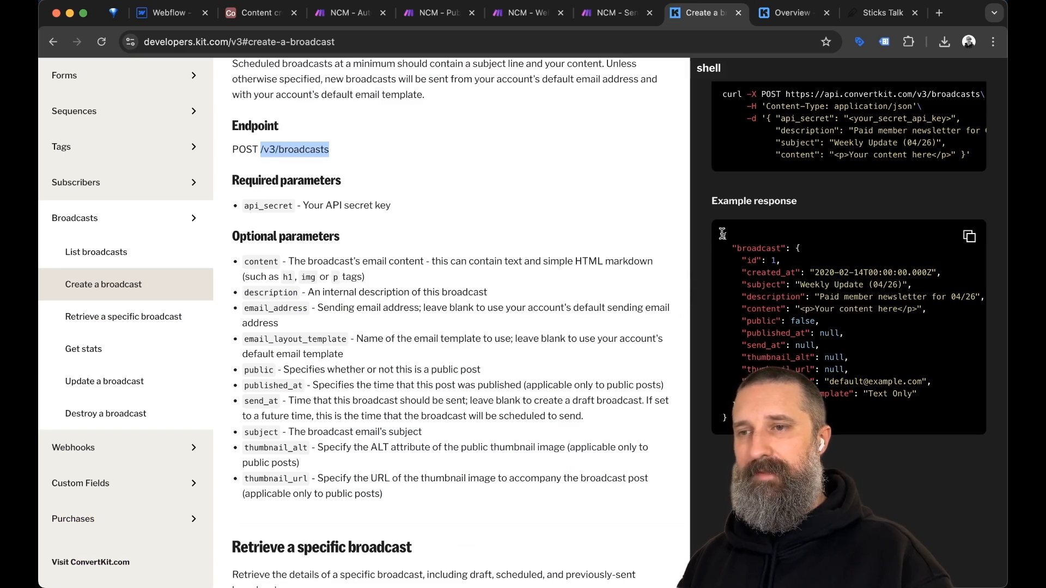
pyautogui.moveTo(722, 234); pyautogui.dragTo(726, 419)
pyautogui.hotkey('ctrl', 'c')
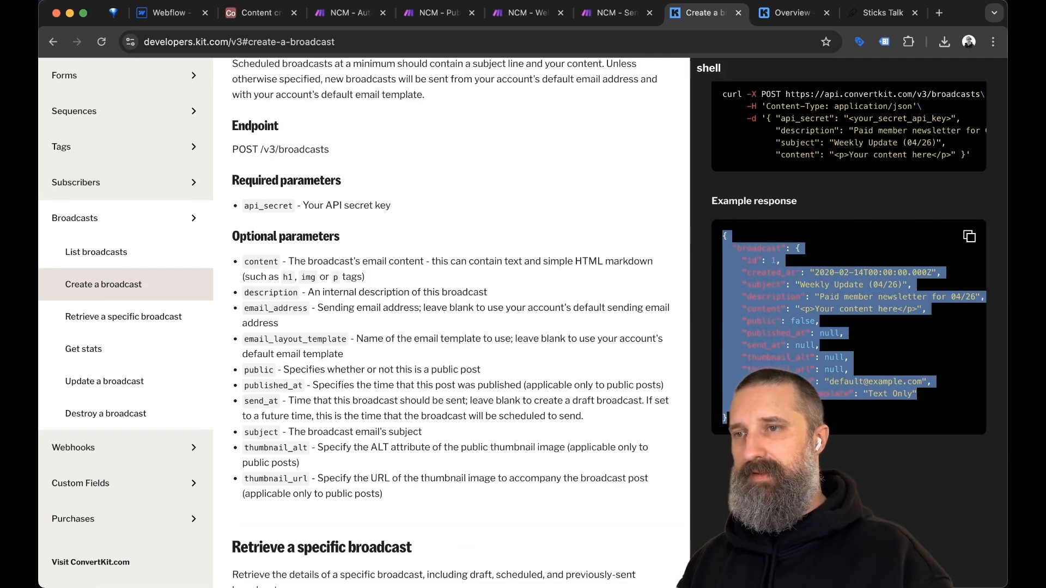
pyautogui.hotkey('ctrl', 'shift', 'Tab')
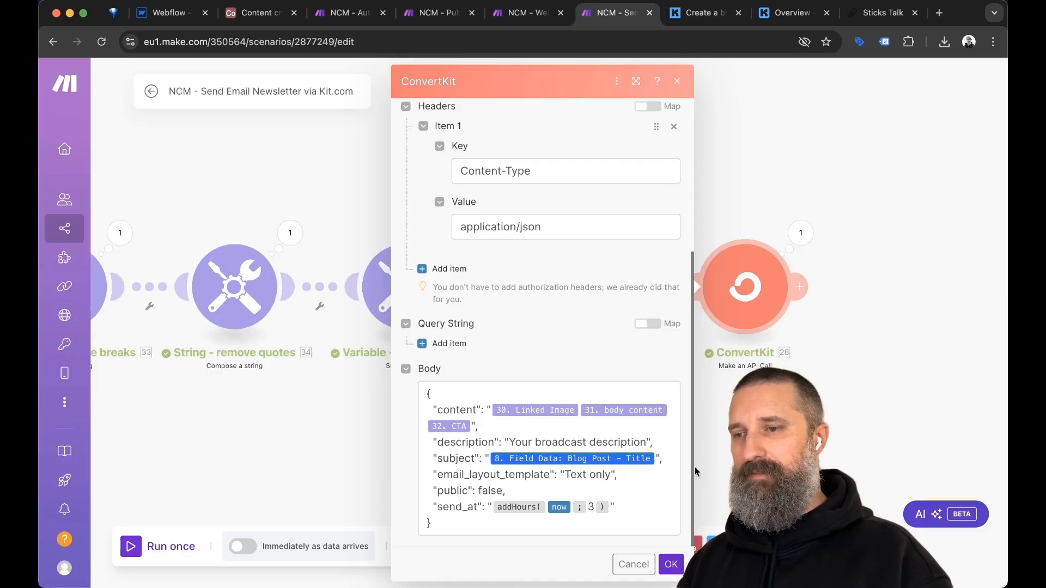
pyautogui.click(538, 524)
pyautogui.hotkey('ctrl', 'a')
pyautogui.hotkey('ctrl', 'v')
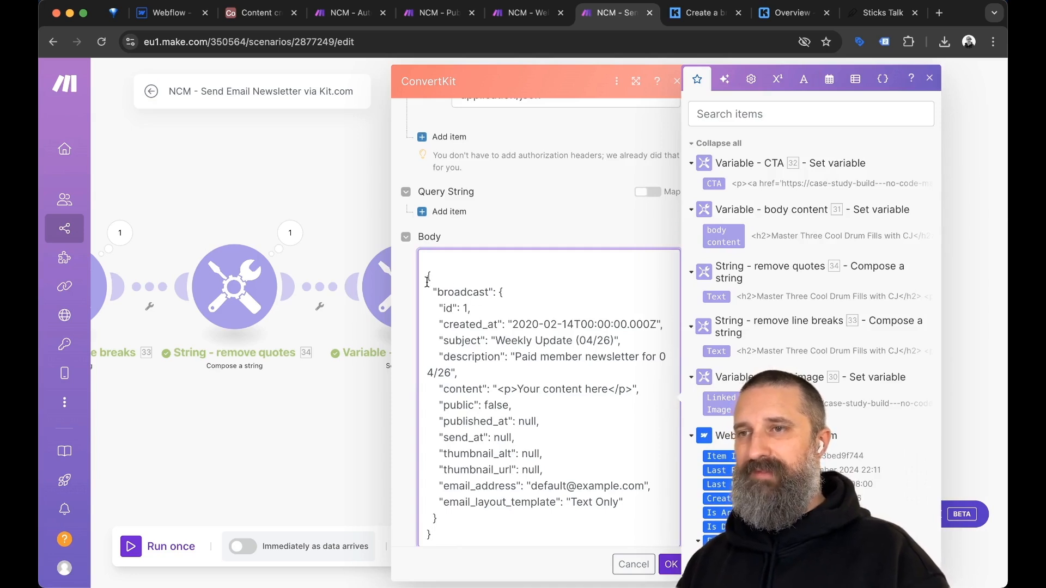
pyautogui.hotkey('ctrl', 'Tab')
pyautogui.click(790, 463)
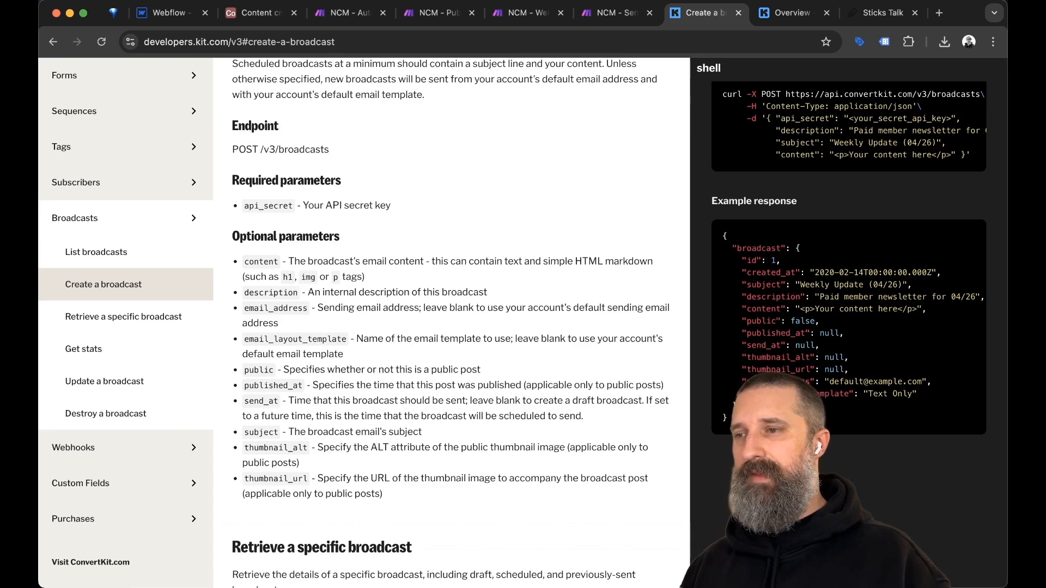
pyautogui.scroll(-1, 679, 523)
pyautogui.scroll(-2, 679, 522)
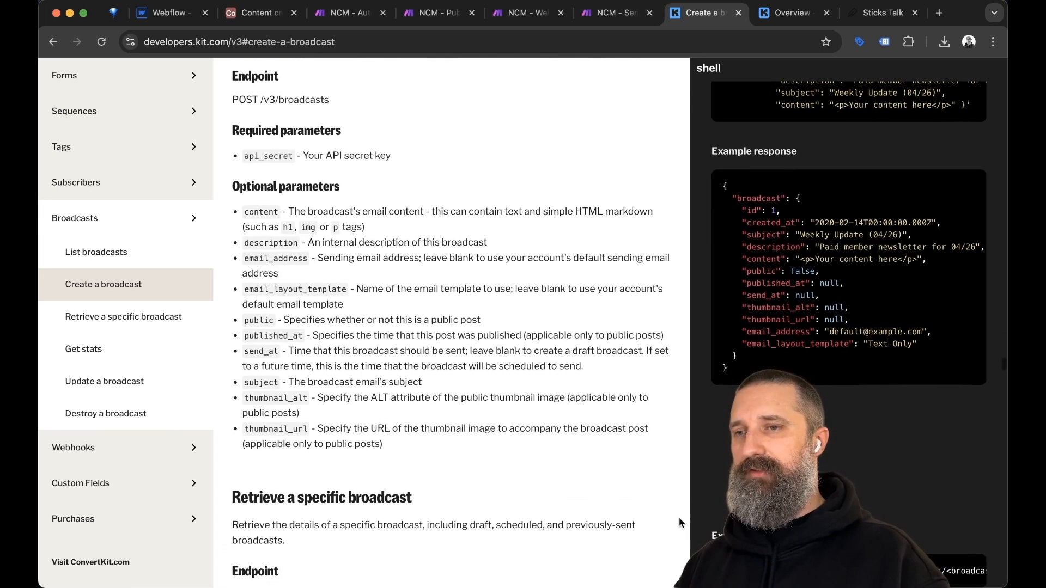
pyautogui.hotkey('ctrl', 'shift', 'Tab')
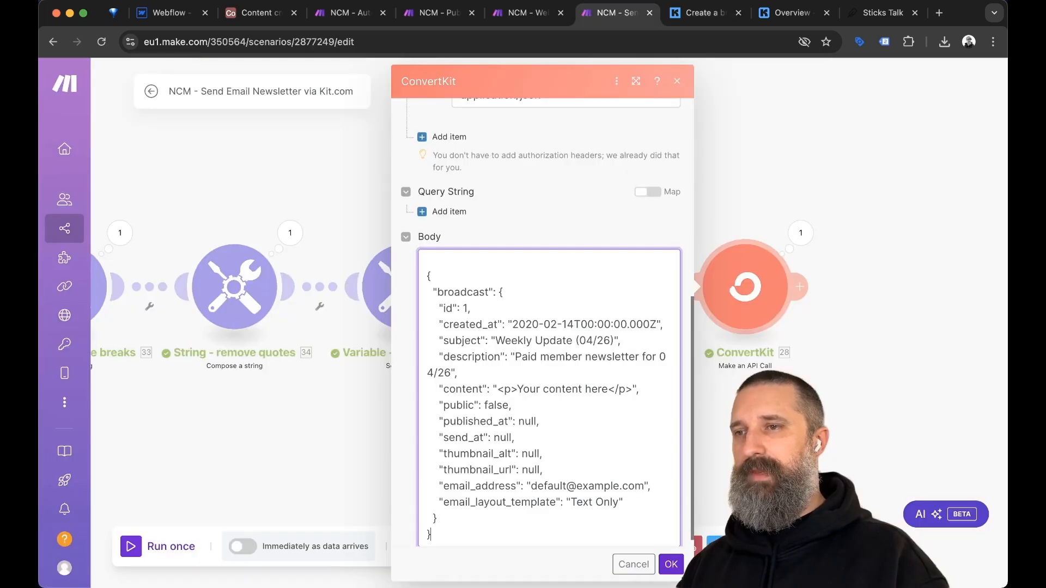
pyautogui.scroll(-1, 623, 451)
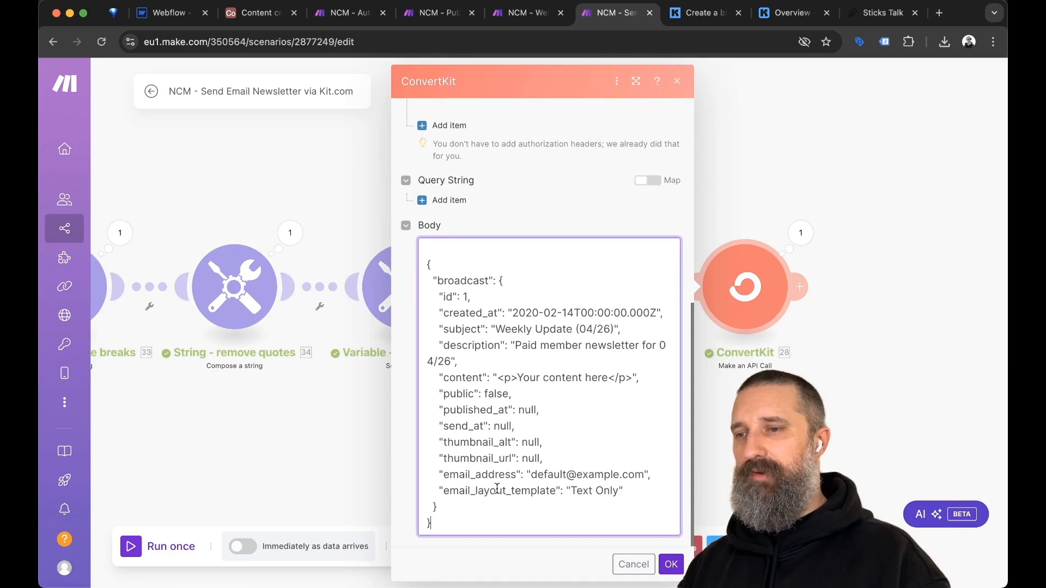
pyautogui.moveTo(431, 524); pyautogui.dragTo(430, 329)
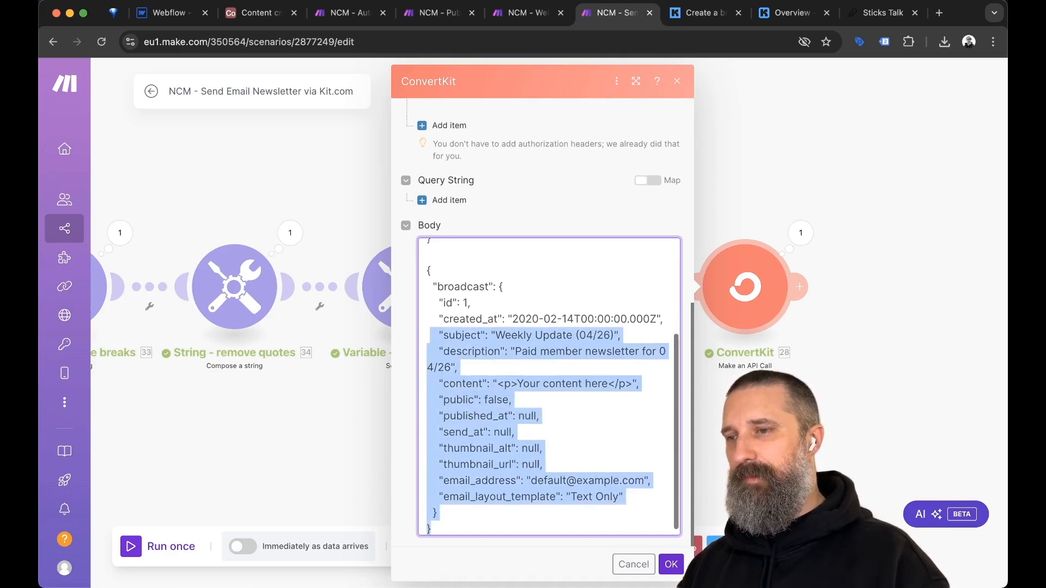
pyautogui.write('{   "content": "30. Linked Image 31. body content 32. CTA",   "description": "Your broadcast description",   "subject": "8. Field Data: Blog Post - Title",   "email_layout_template": "Text only",   "public": false,   "send_at": "addHours(now; 3)" }')
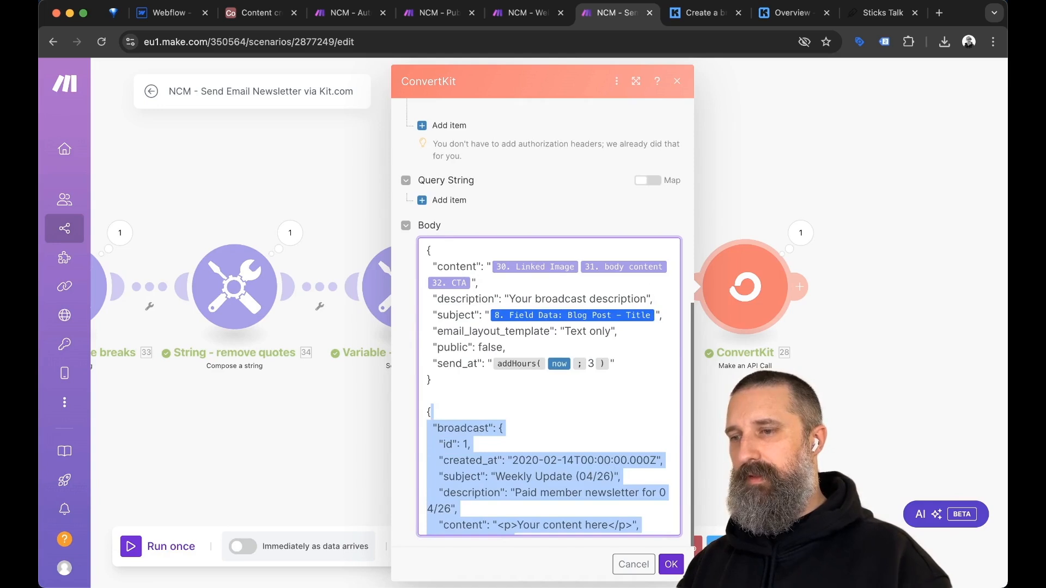
pyautogui.press('BackSpace')
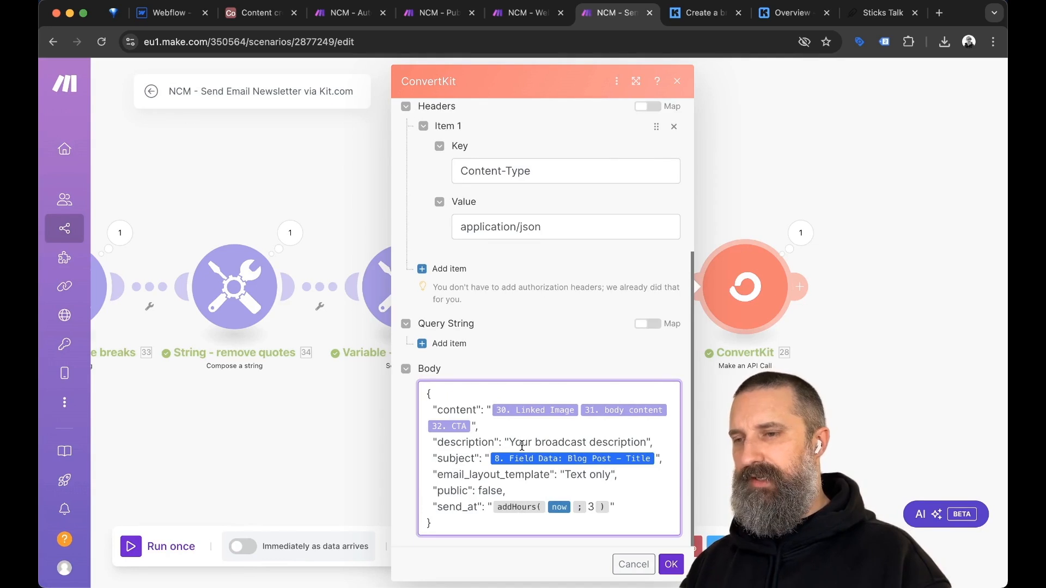
# Highlight the body's description line, then close and reopen the ConvertKit module settings.
pyautogui.tripleClick(588, 443)
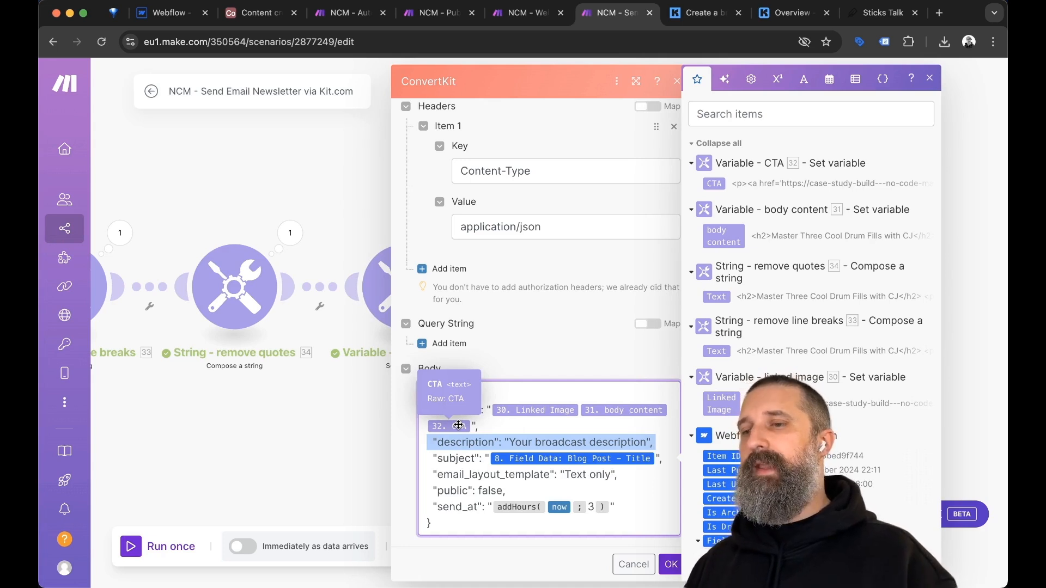
pyautogui.click(343, 424)
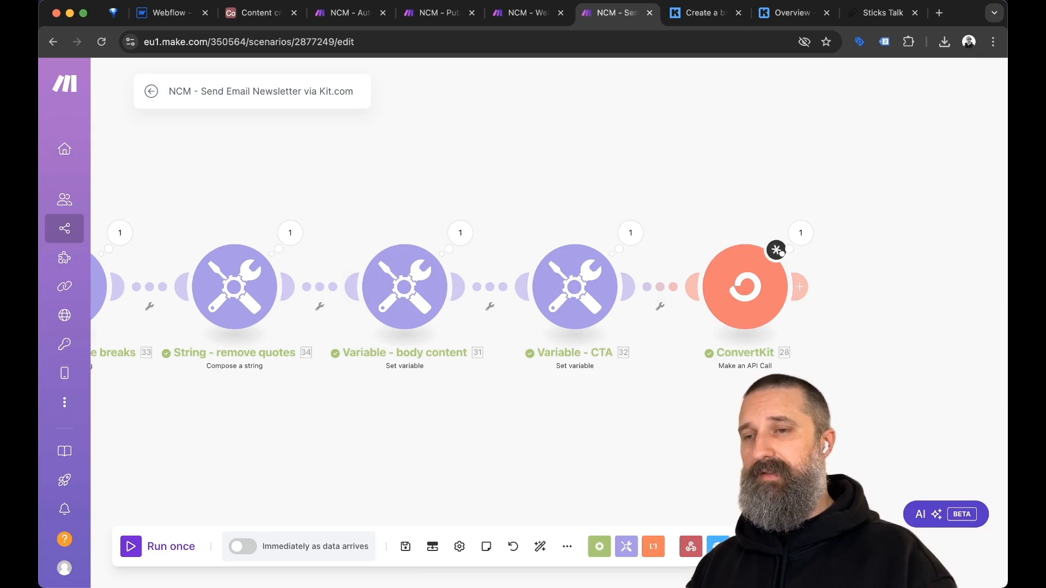
pyautogui.click(744, 316)
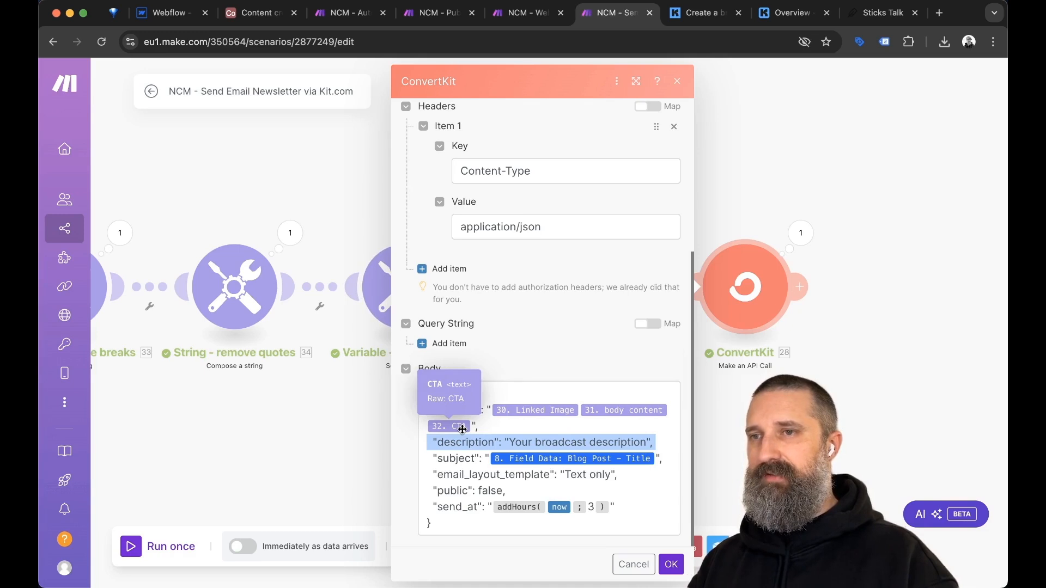
pyautogui.hotkey('ctrl', 'Tab')
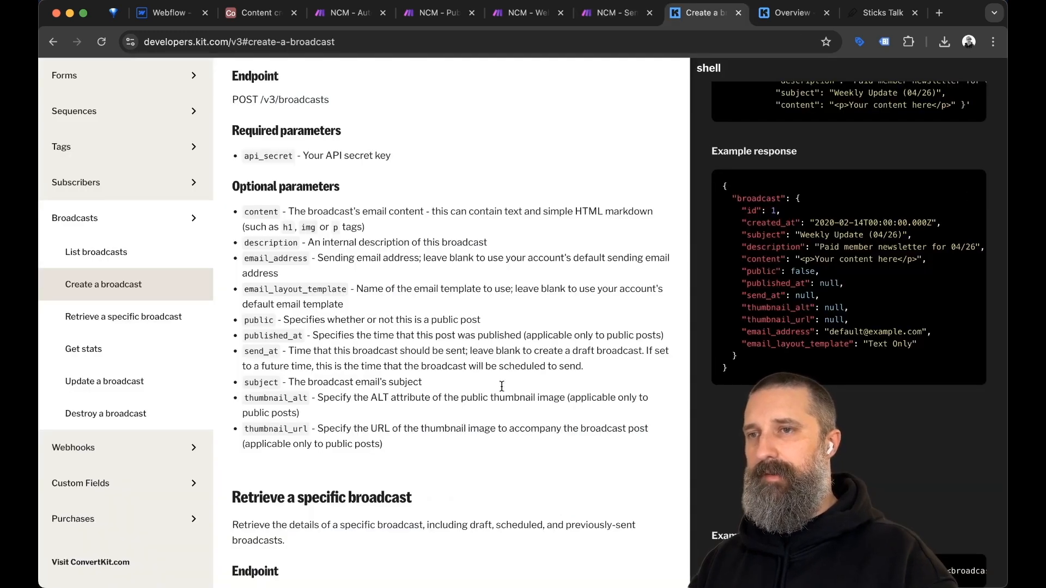
# Scroll the drum-fills broadcast overview in Kit to confirm its 'Your broadcast description' internal note.
pyautogui.moveTo(805, 14); pyautogui.dragTo(727, 17)
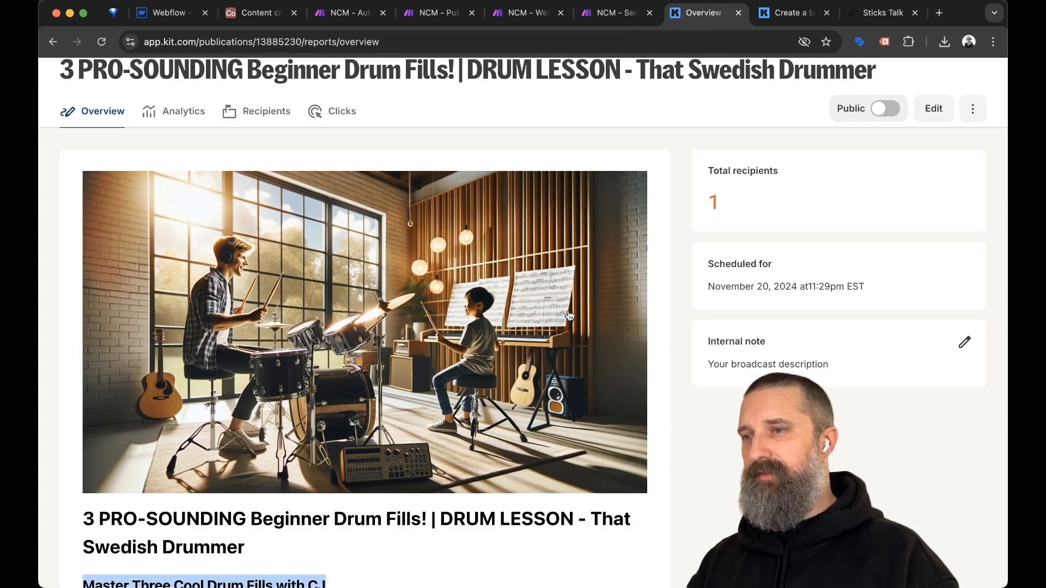
pyautogui.scroll(1, 582, 323)
pyautogui.hotkey('ctrl', 'shift', 'Tab')
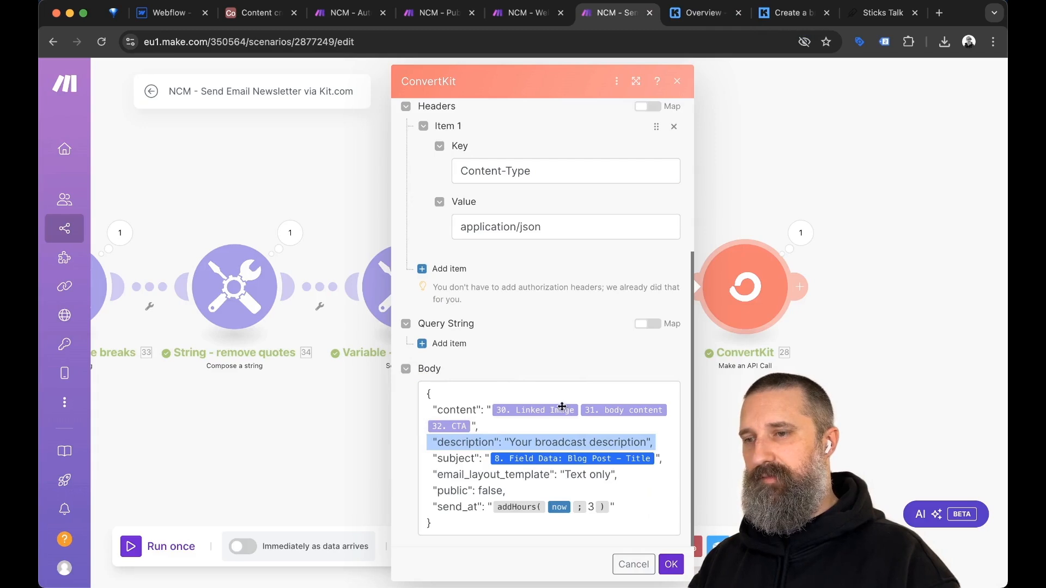
pyautogui.hotkey('ctrl', 'Tab')
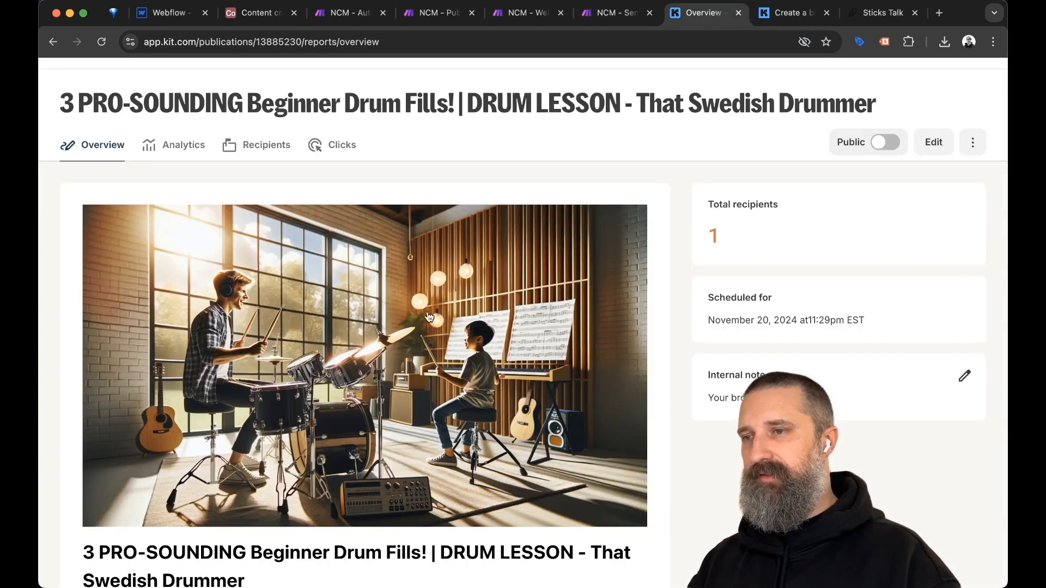
pyautogui.scroll(-6, 446, 355)
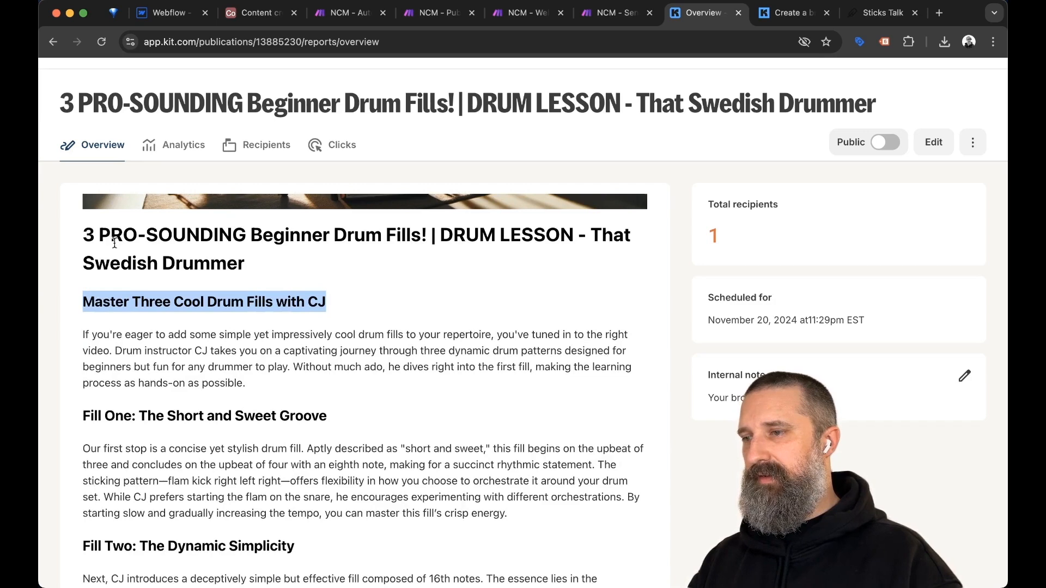
pyautogui.scroll(-8, 409, 352)
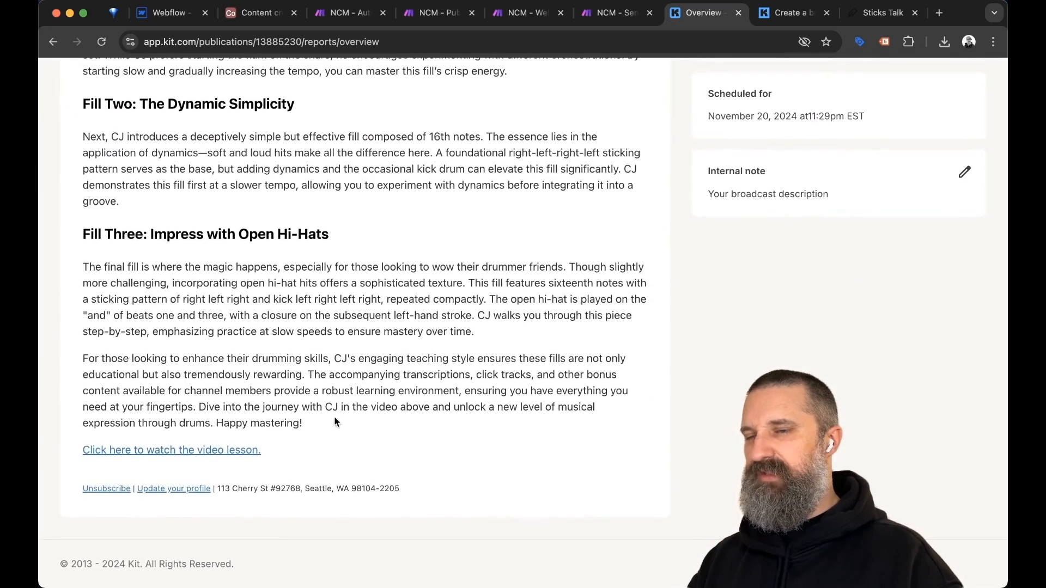
pyautogui.hotkey('ctrl', 'shift', 'Tab')
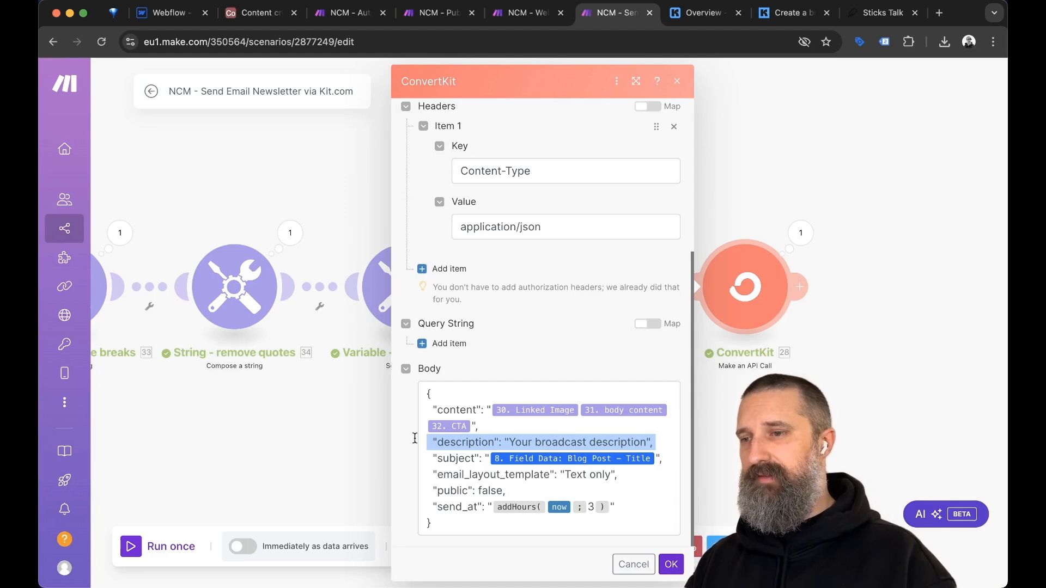
# Close the ConvertKit settings and inspect the Linked Image variable's value twice.
pyautogui.click(325, 460)
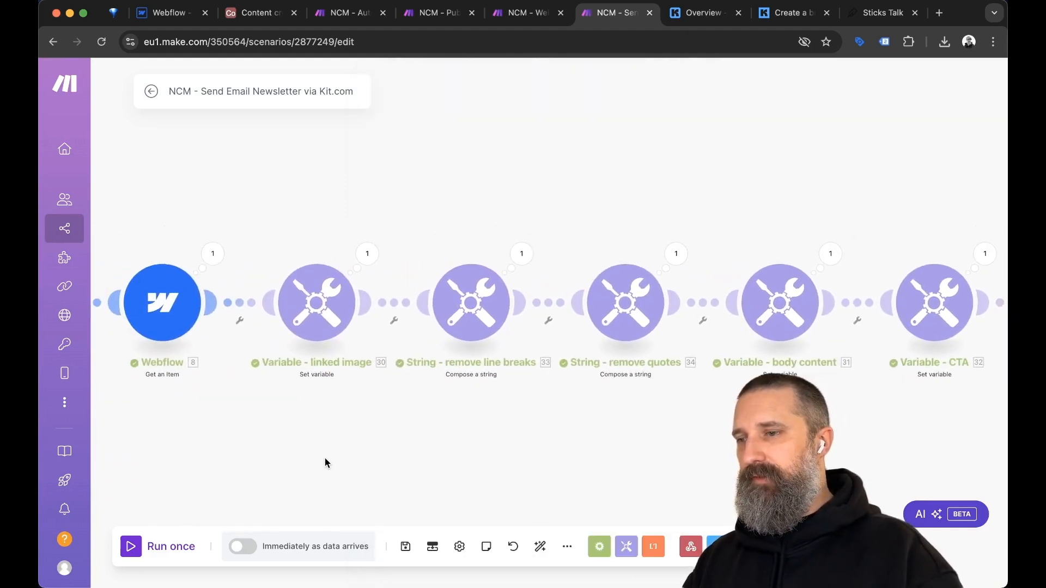
pyautogui.click(320, 308)
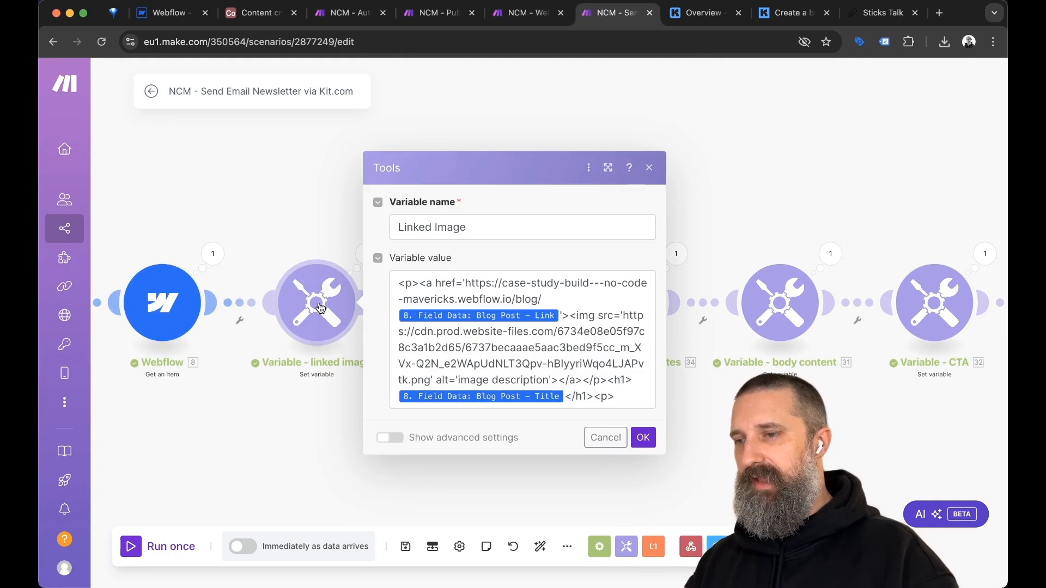
pyautogui.click(306, 425)
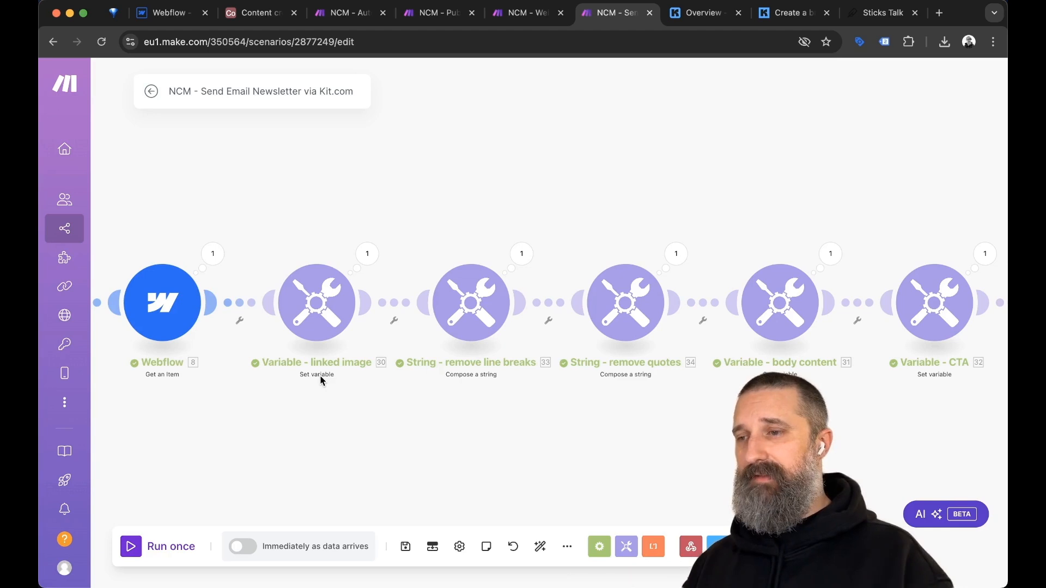
pyautogui.click(317, 305)
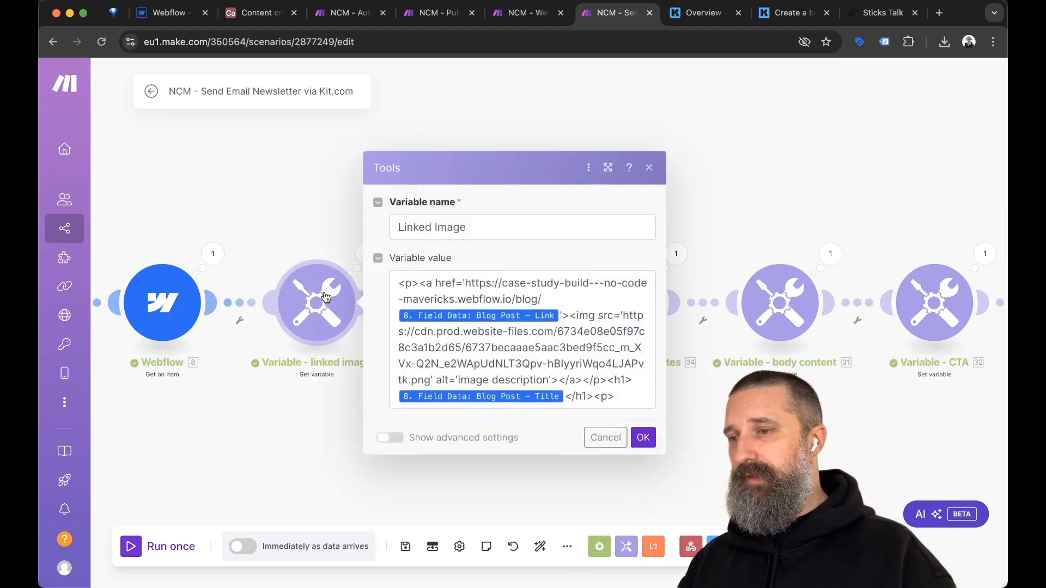
pyautogui.click(332, 412)
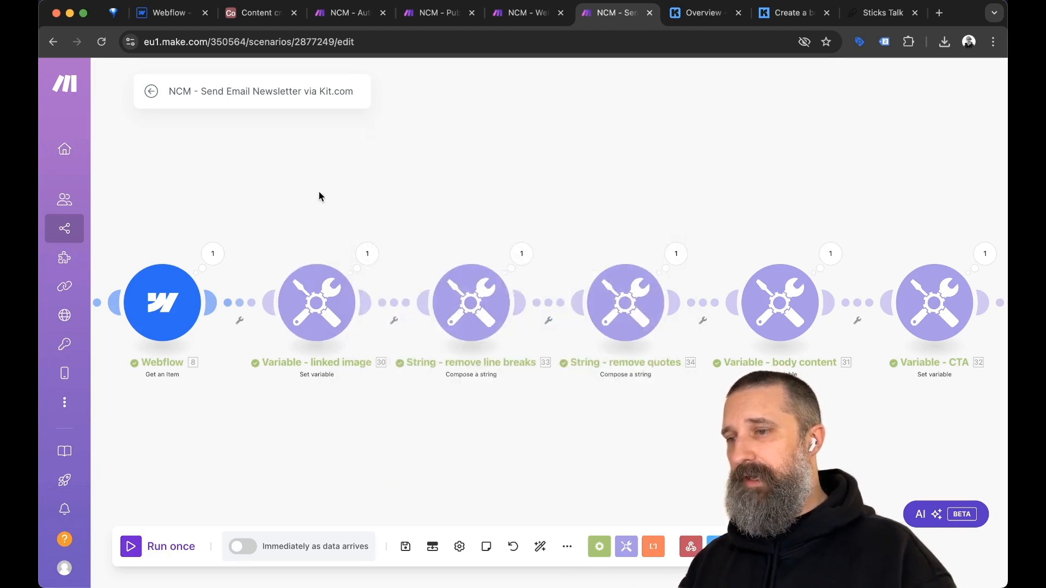
# Add an empty module, search the module picker for 'variable', then close it without adding anything.
pyautogui.rightClick(323, 176)
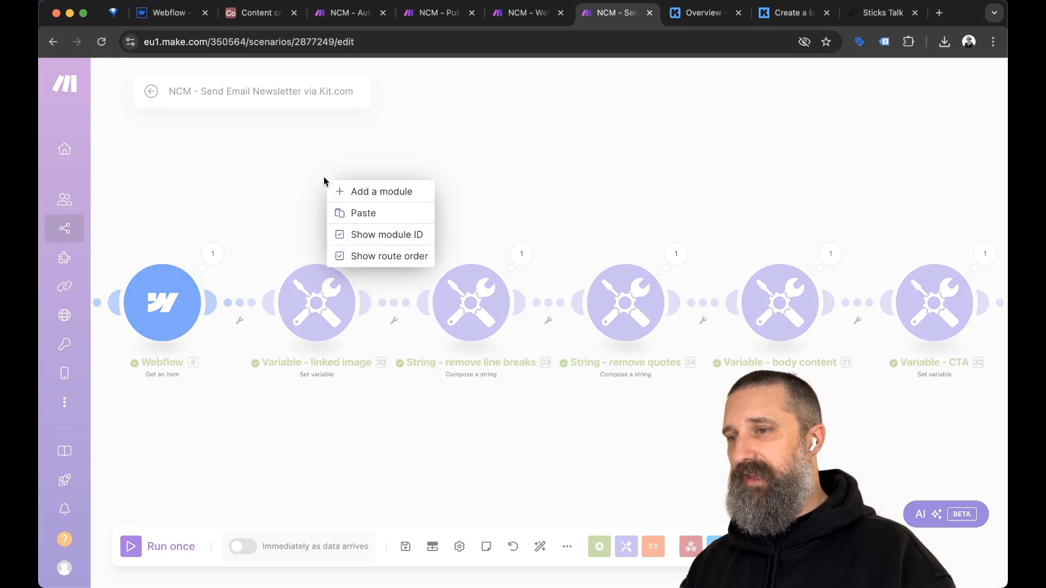
pyautogui.click(361, 192)
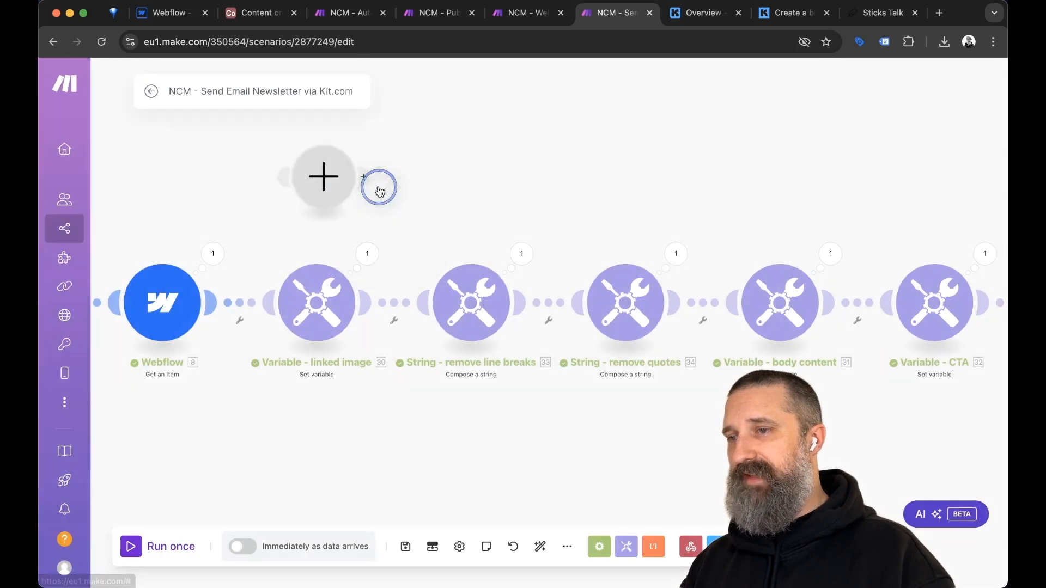
pyautogui.click(346, 189)
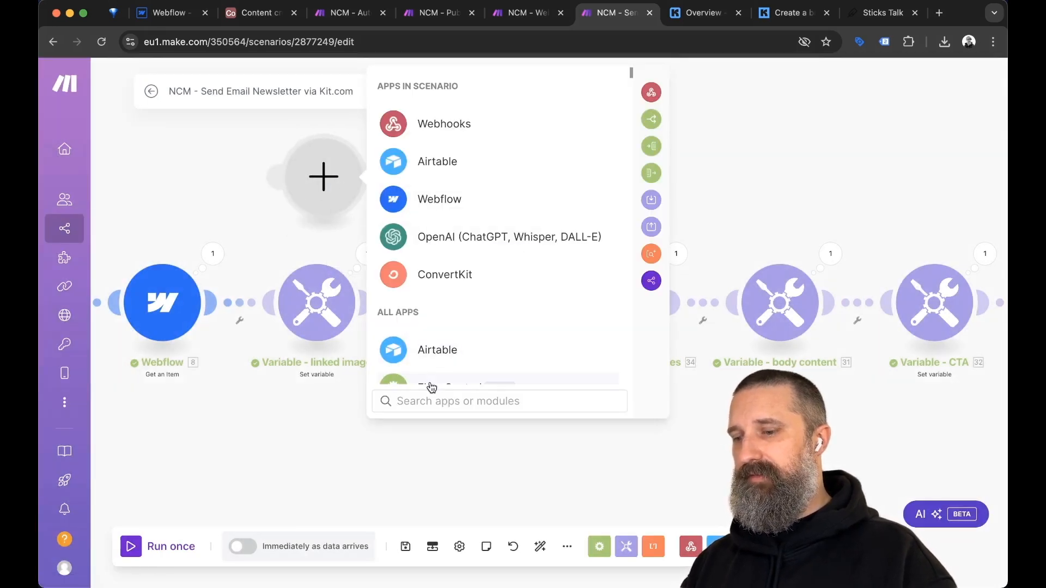
pyautogui.write('variable')
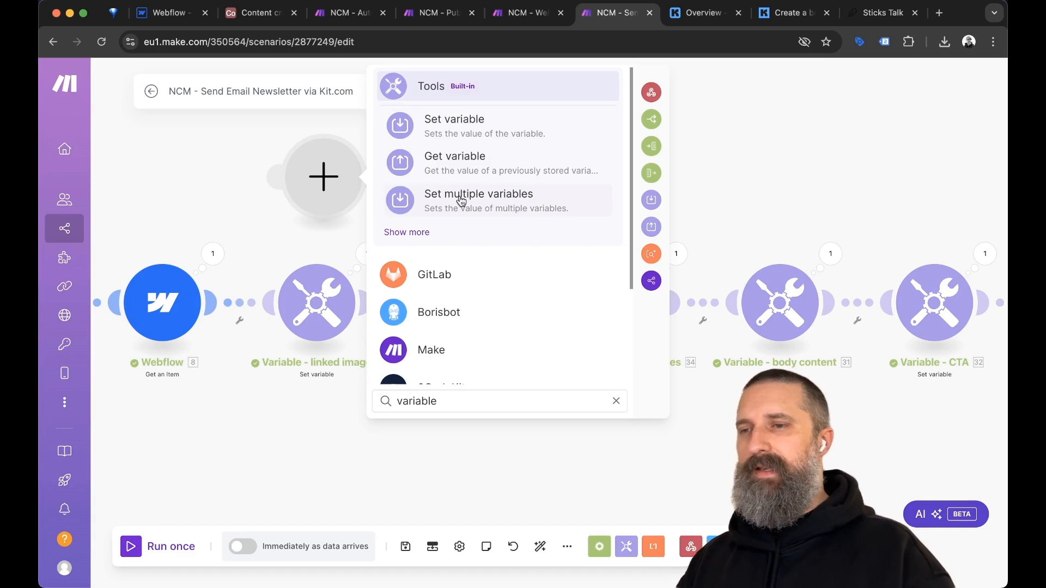
pyautogui.click(568, 462)
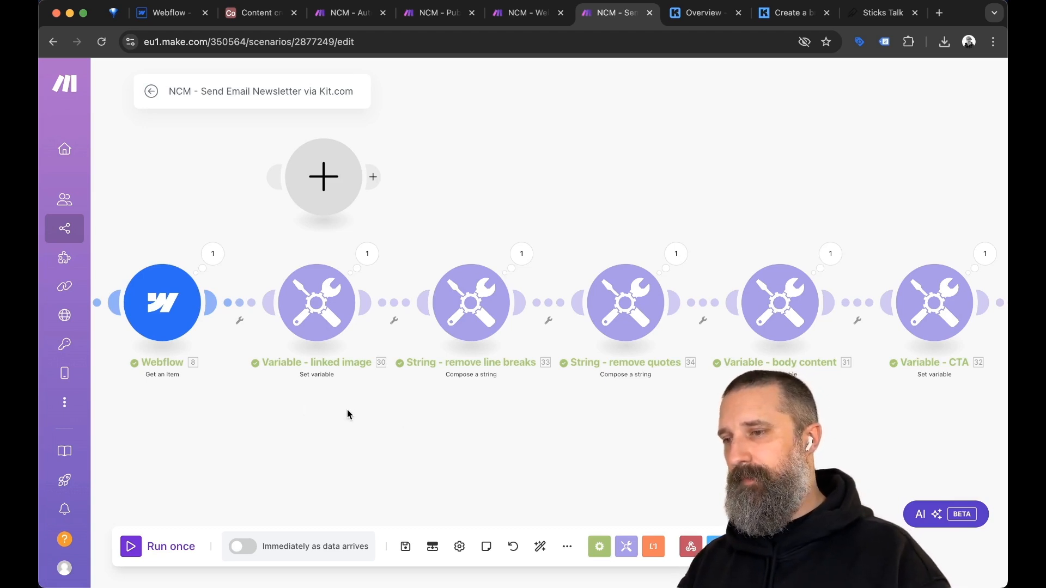
# Select the hard-coded blog URL in the Linked Image variable value, then bring up the live Sticks Talk blog.
pyautogui.click(358, 299)
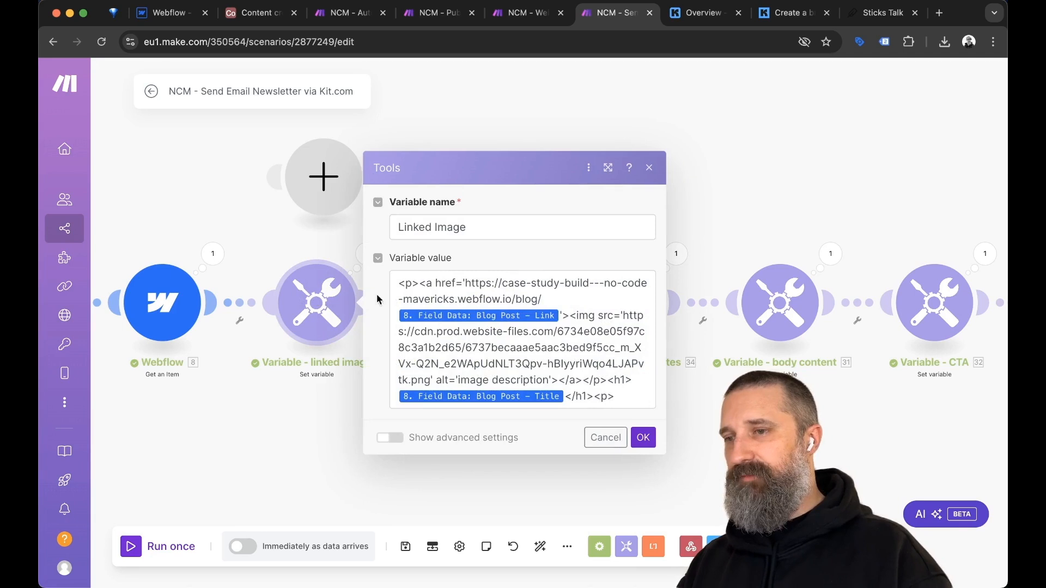
pyautogui.click(467, 283)
pyautogui.hotkey('shift', 'Right')
pyautogui.hotkey('shift', 'Right')
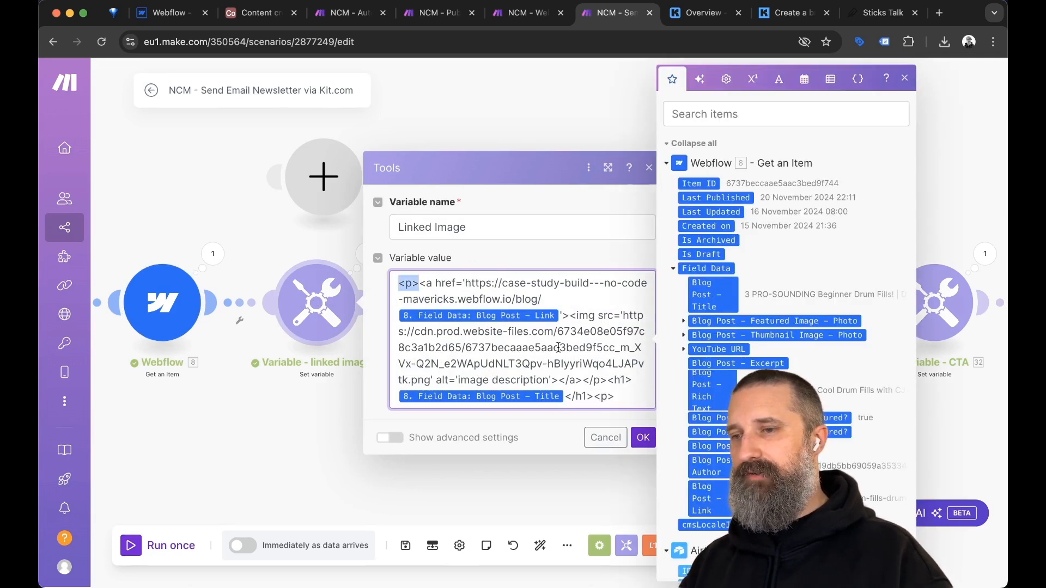
pyautogui.click(601, 396)
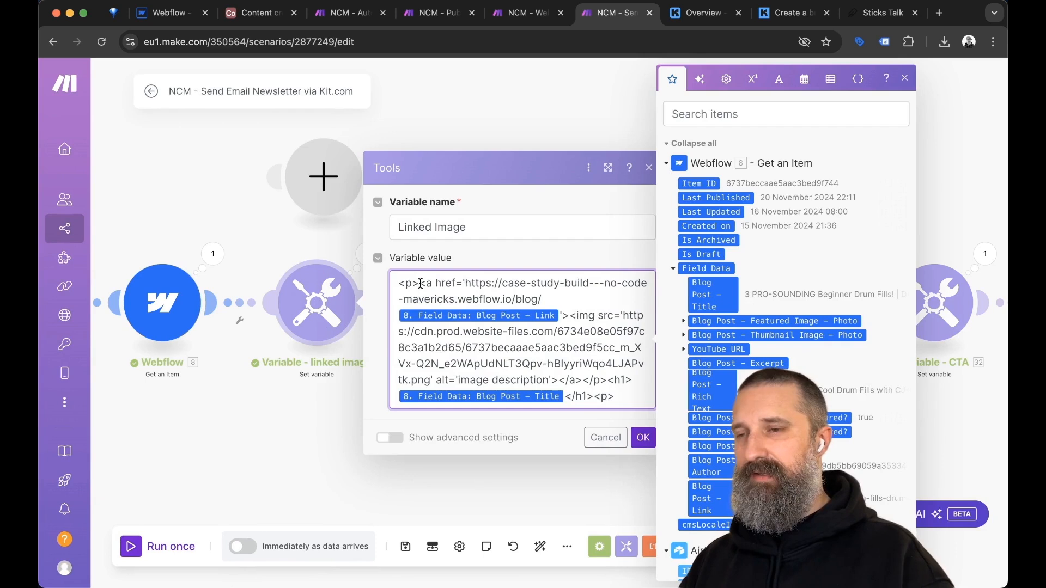
pyautogui.moveTo(465, 283); pyautogui.dragTo(541, 299)
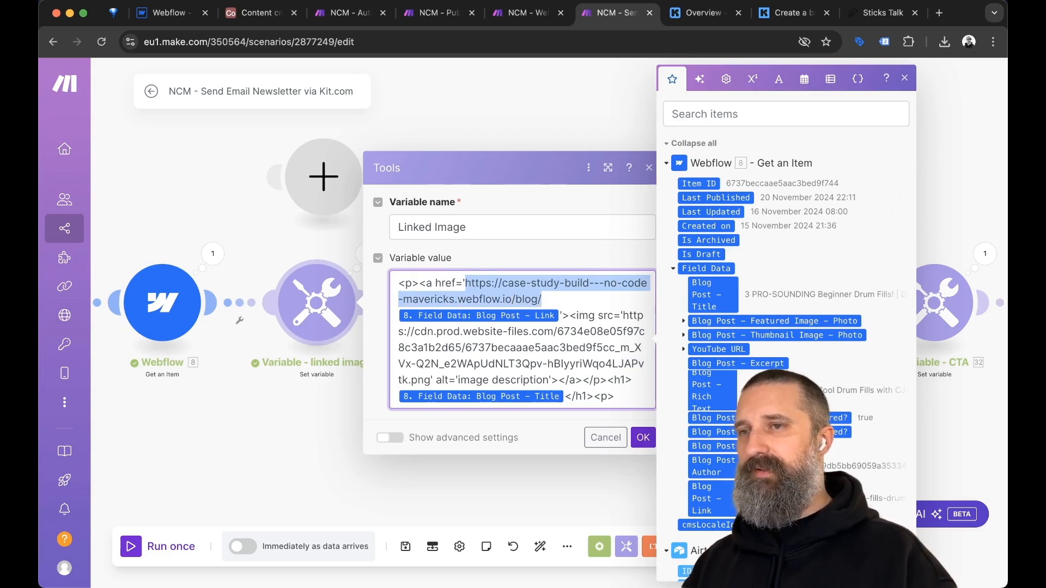
pyautogui.click(882, 12)
pyautogui.click(387, 41)
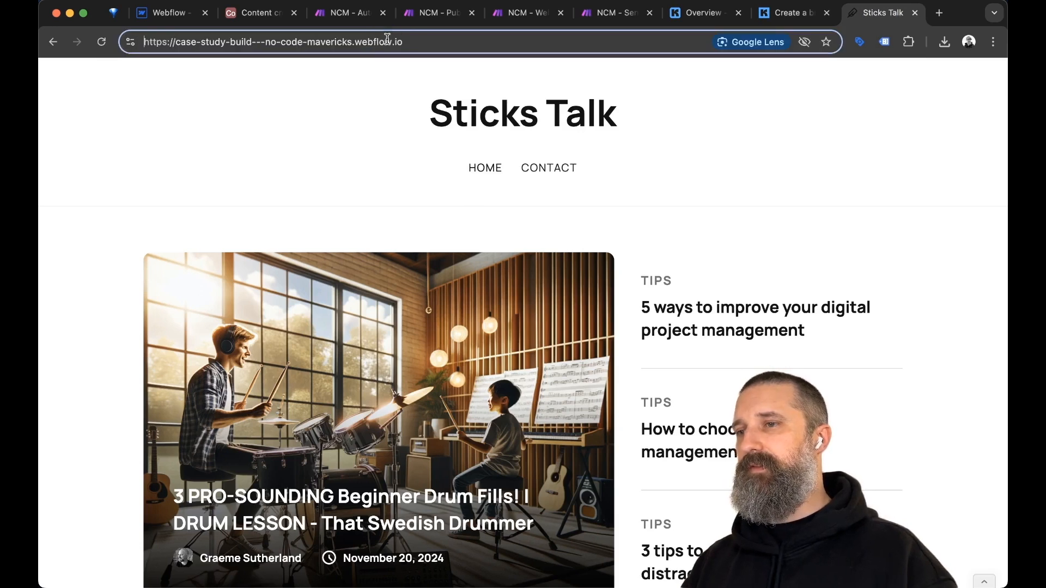
# Open the beginner drum fills post, select its URL up to /blog/, and return to Make.
pyautogui.click(458, 377)
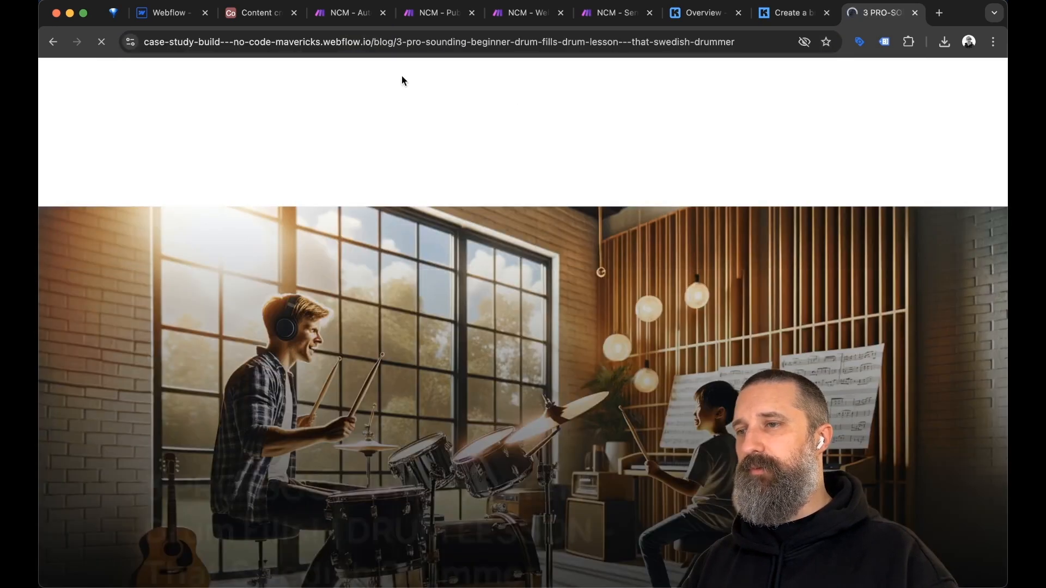
pyautogui.click(419, 45)
pyautogui.hotkey('shift', 'Right')
pyautogui.hotkey('shift', 'Right')
pyautogui.hotkey('shift', 'Right')
pyautogui.hotkey('shift', 'Right')
pyautogui.hotkey('shift', 'Right')
pyautogui.hotkey('shift', 'Right')
pyautogui.hotkey('shift', 'Right')
pyautogui.hotkey('shift', 'Right')
pyautogui.hotkey('shift', 'Right')
pyautogui.hotkey('shift', 'Right')
pyautogui.hotkey('shift', 'Right')
pyautogui.hotkey('shift', 'Right')
pyautogui.hotkey('shift', 'Right')
pyautogui.hotkey('shift', 'Right')
pyautogui.hotkey('shift', 'Right')
pyautogui.hotkey('shift', 'Right')
pyautogui.hotkey('shift', 'Right')
pyautogui.hotkey('shift', 'Right')
pyautogui.hotkey('shift', 'Right')
pyautogui.hotkey('shift', 'Right')
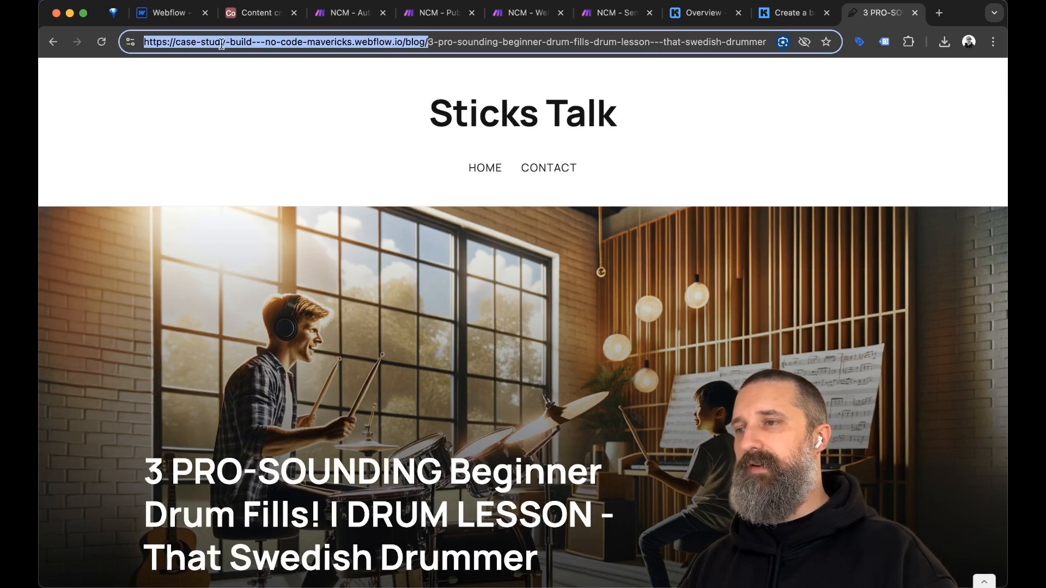
pyautogui.hotkey('ctrl', 'shift', 'Tab')
pyautogui.hotkey('ctrl', 'shift', 'Tab')
pyautogui.hotkey('ctrl', 'shift', 'Tab')
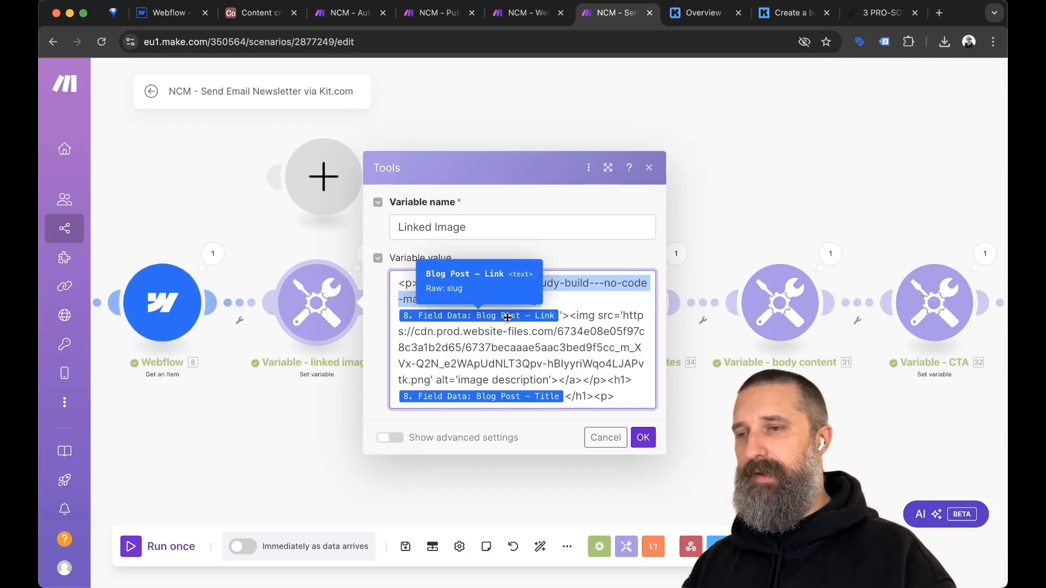
# Compare the hard-coded blog address in the Linked Image value with the drum fills post's URL.
pyautogui.click(561, 316)
pyautogui.scroll(-3, 730, 245)
pyautogui.scroll(-1, 728, 239)
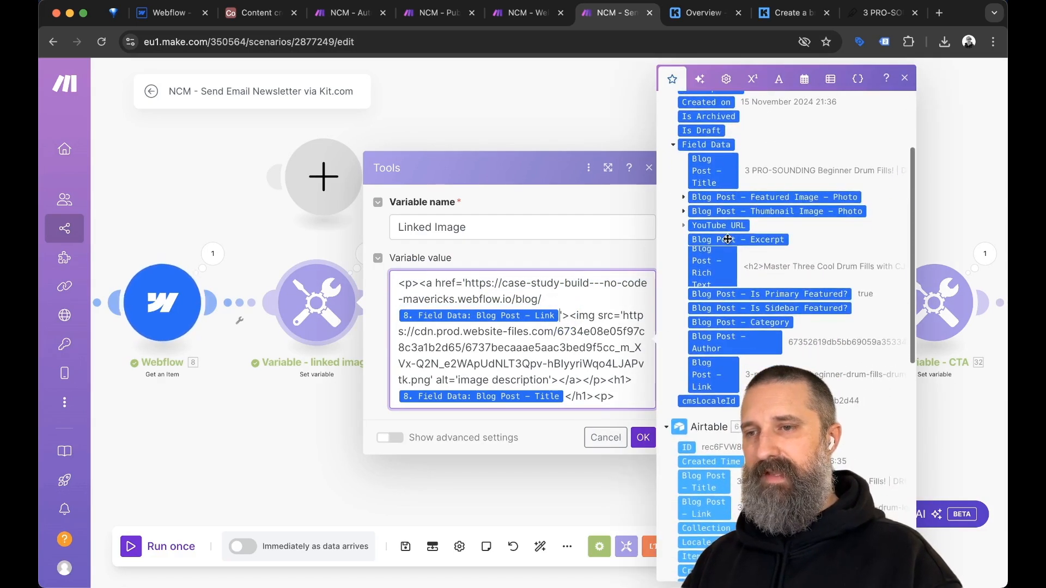
pyautogui.scroll(-1, 728, 238)
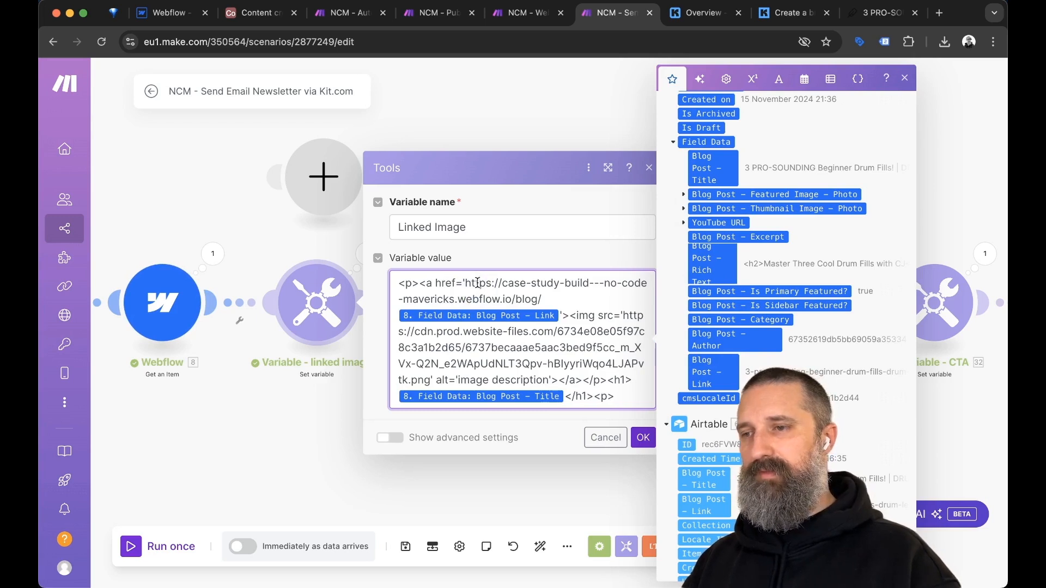
pyautogui.moveTo(465, 282); pyautogui.dragTo(560, 316)
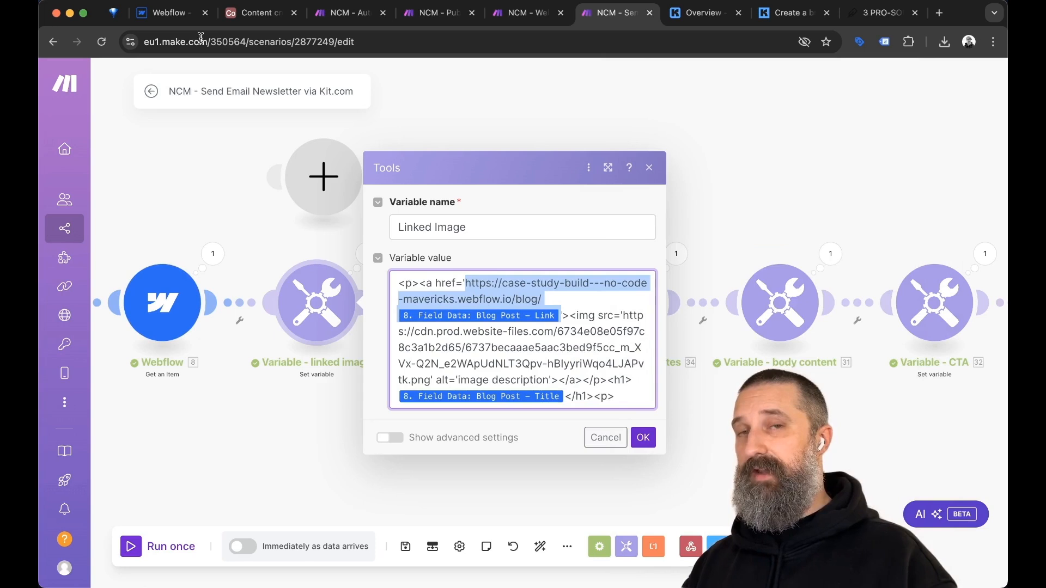
pyautogui.click(880, 13)
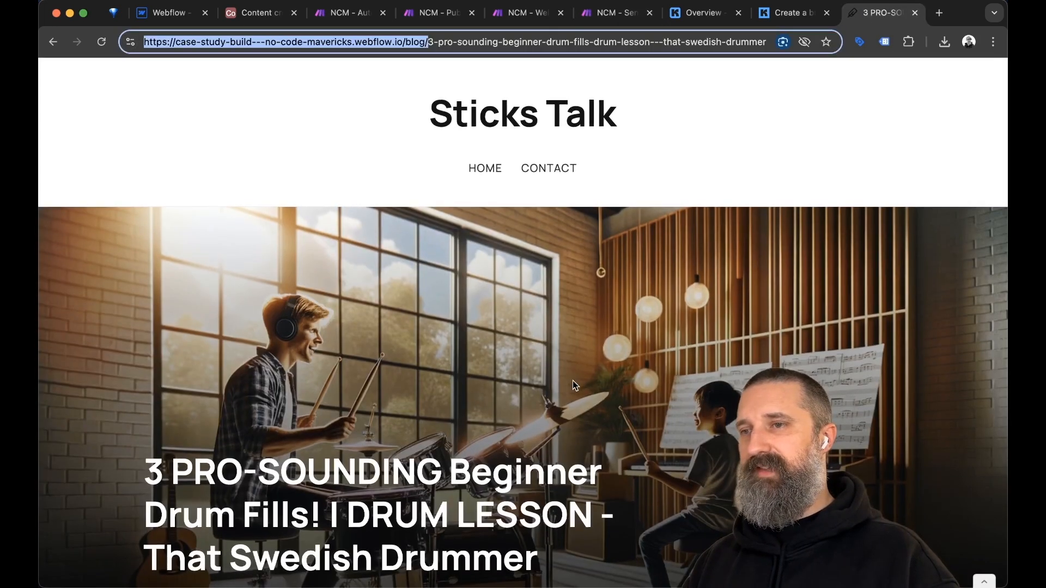
pyautogui.press('super+l')
pyautogui.hotkey('ctrl', 'shift', 'Tab')
pyautogui.hotkey('ctrl', 'shift', 'Tab')
pyautogui.hotkey('ctrl', 'shift', 'Tab')
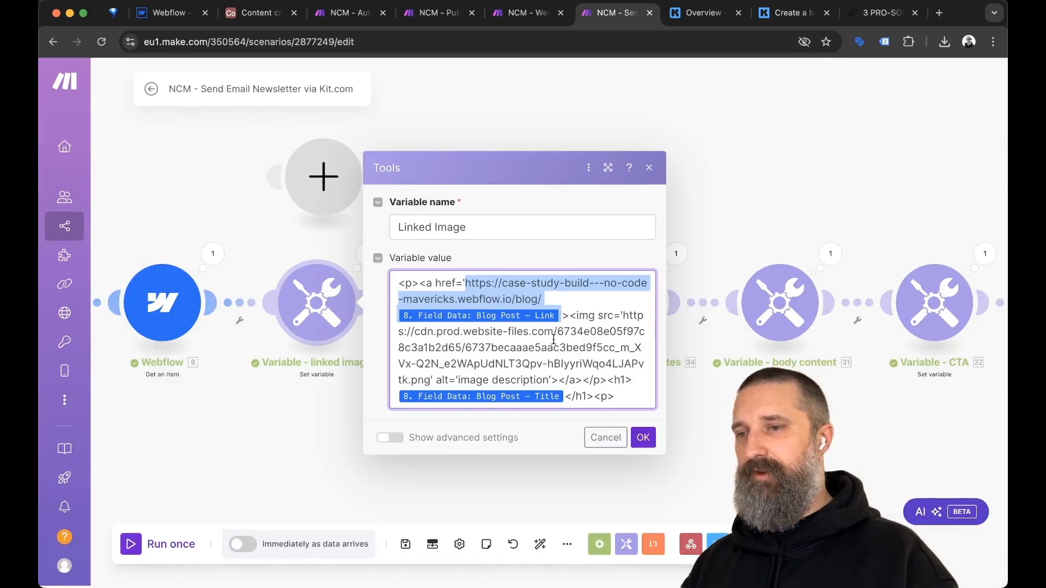
# Select the hard-coded .png image URL after src=' and delete it.
pyautogui.click(603, 317)
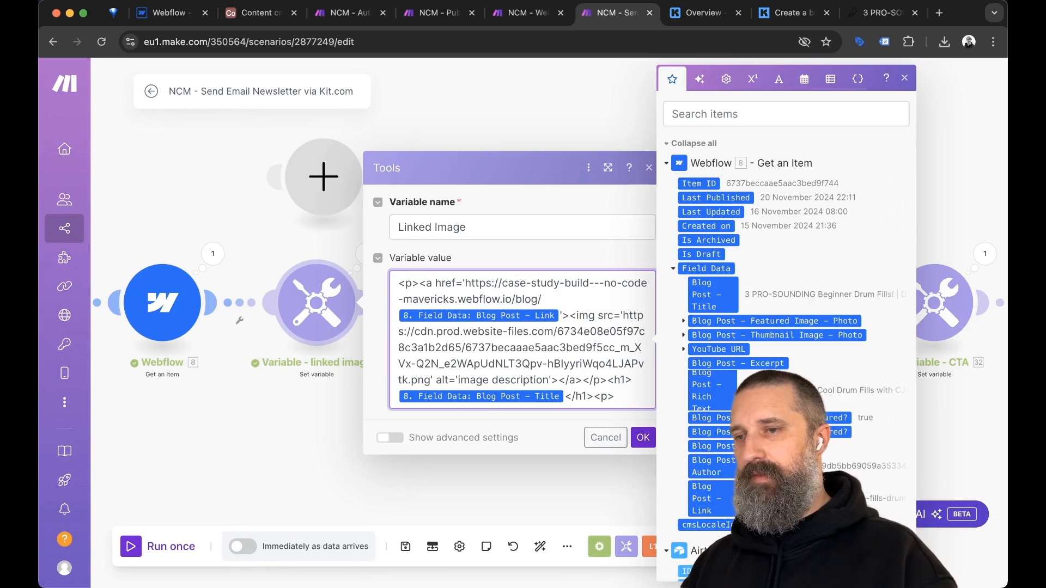
pyautogui.moveTo(622, 316); pyautogui.dragTo(623, 331)
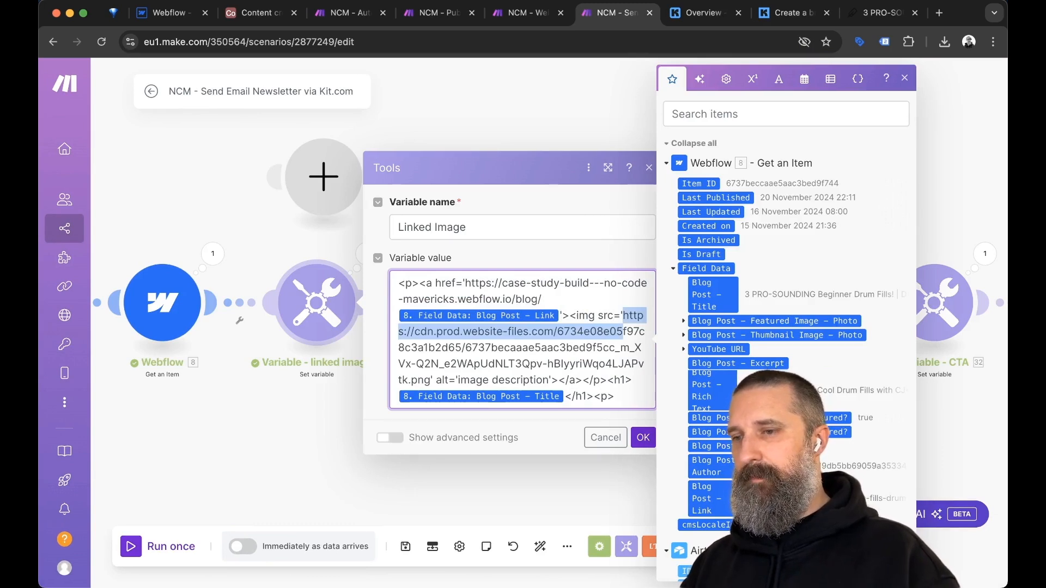
pyautogui.moveTo(623, 331); pyautogui.dragTo(621, 347)
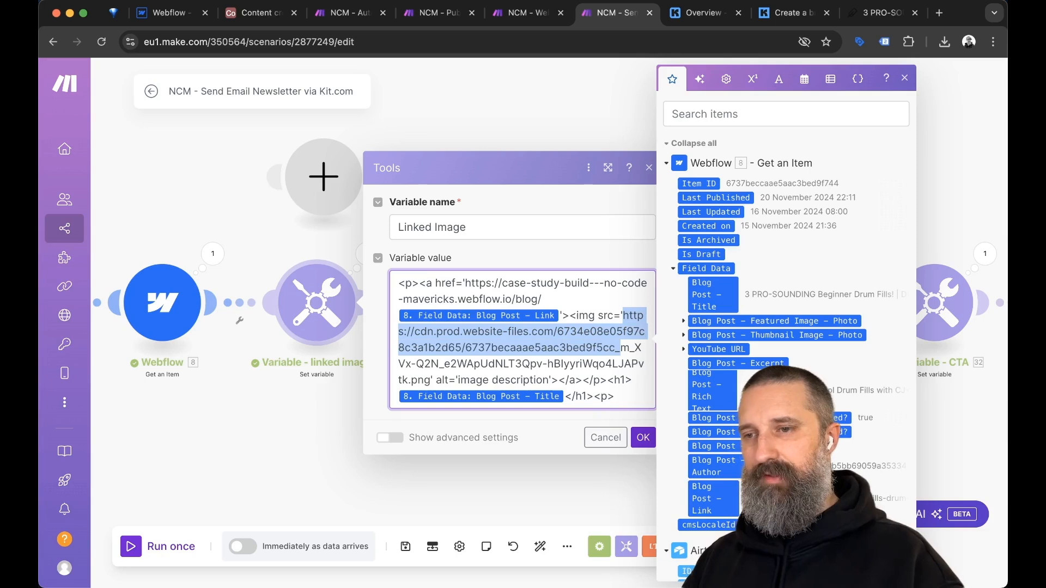
pyautogui.click(623, 315)
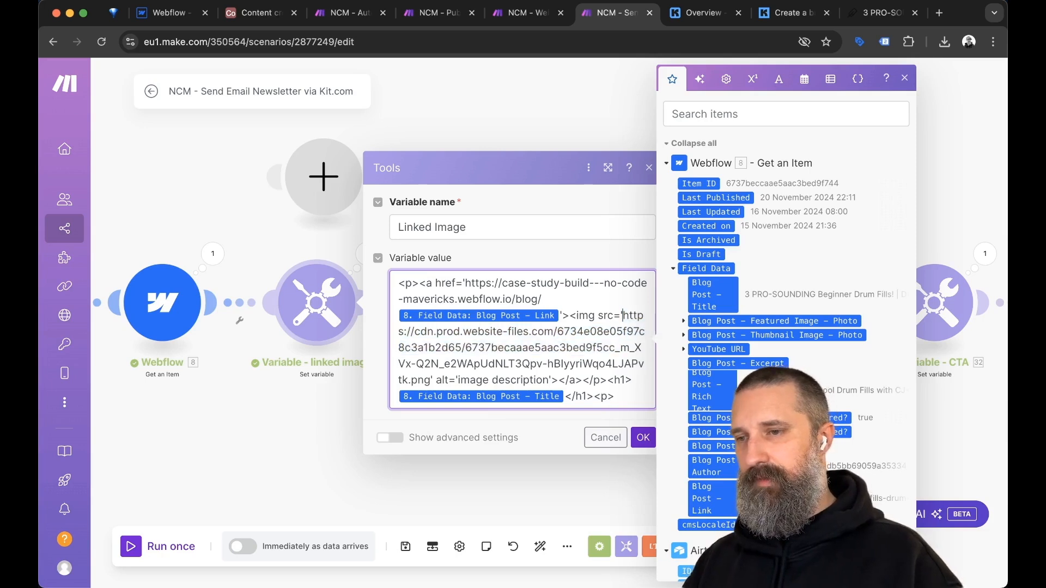
pyautogui.moveTo(623, 315); pyautogui.dragTo(639, 364)
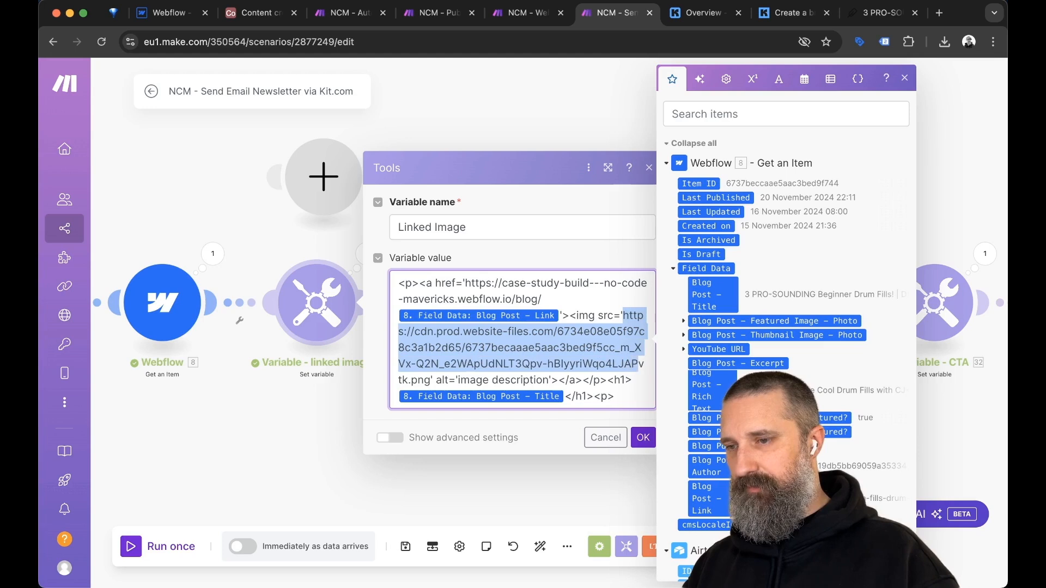
pyautogui.moveTo(408, 380); pyautogui.dragTo(431, 380)
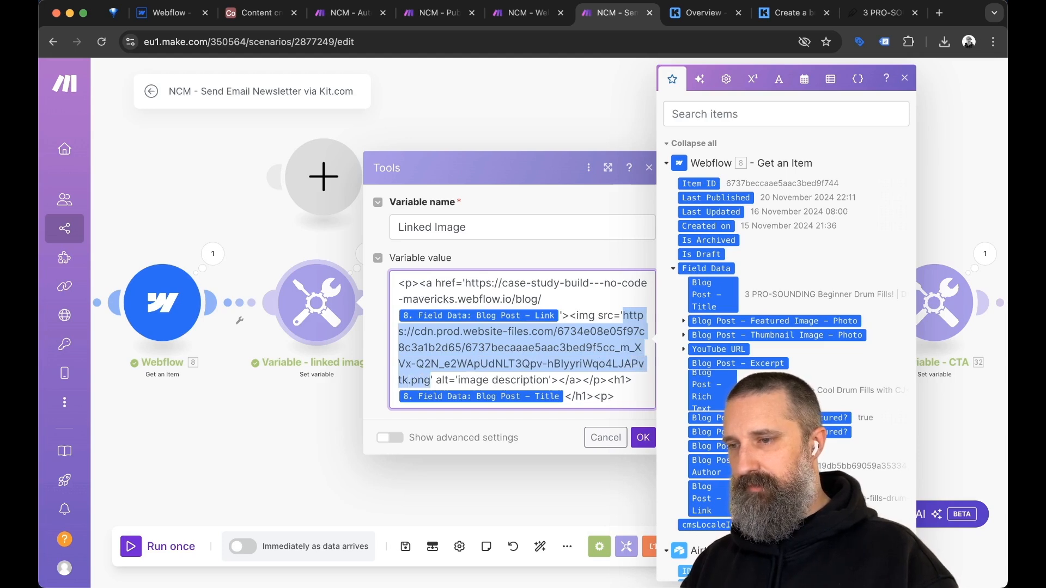
pyautogui.press('BackSpace')
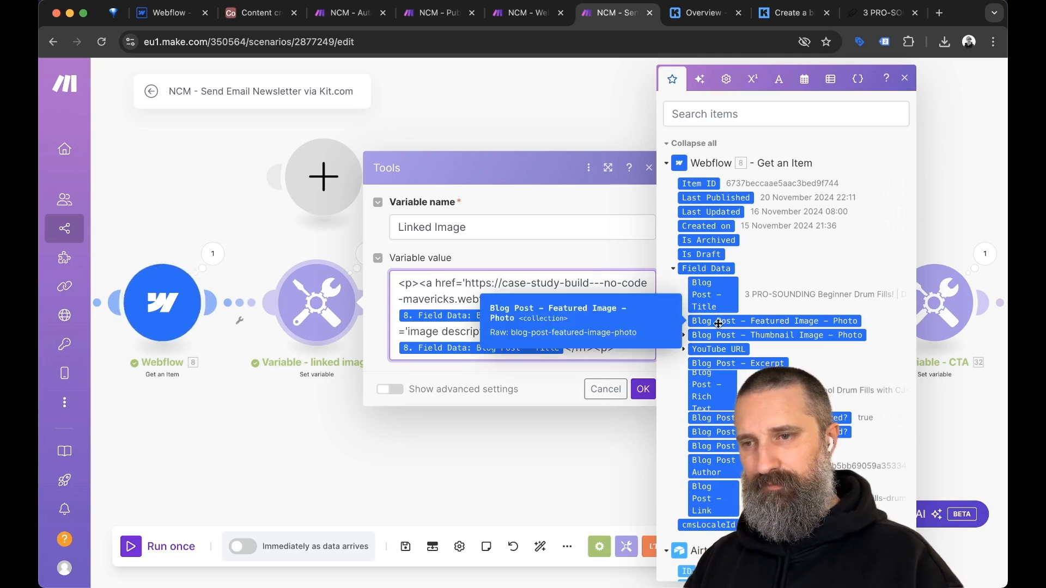
# Map Featured Image – Photo URL into the img src and type 'learning drums' as the alt text.
pyautogui.click(683, 322)
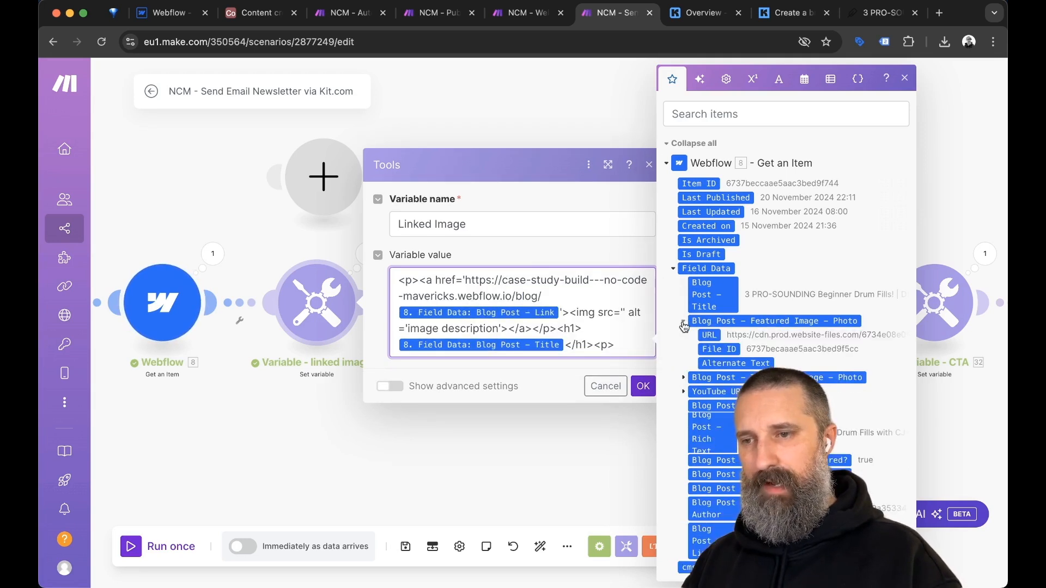
pyautogui.click(711, 336)
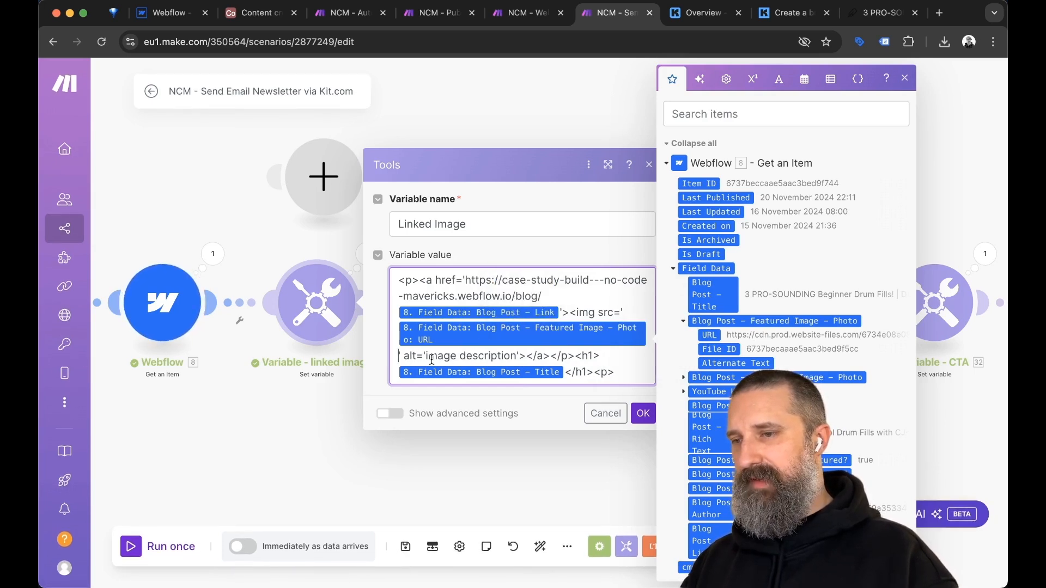
pyautogui.write('learning')
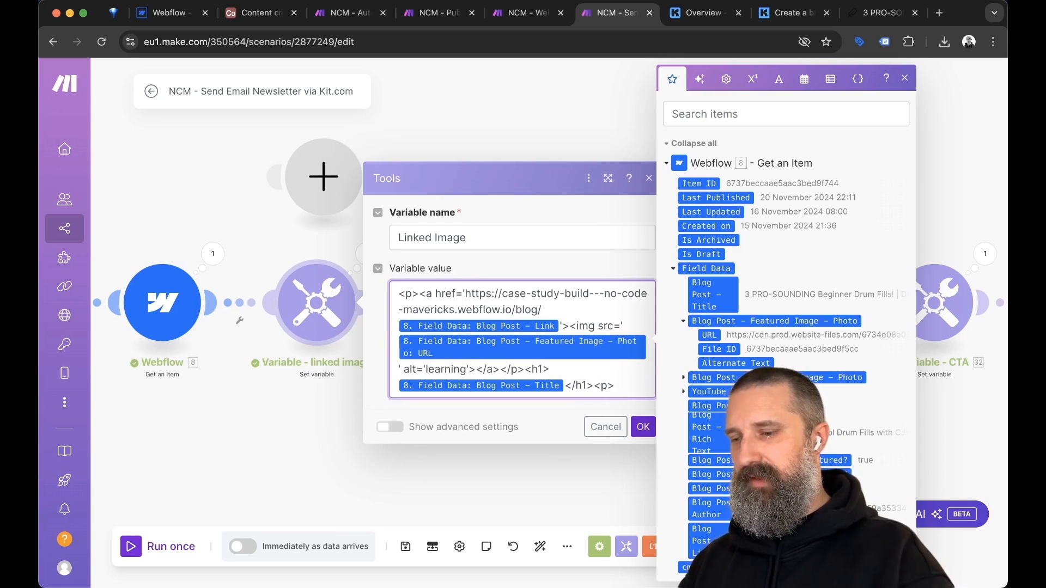
pyautogui.write(' drums')
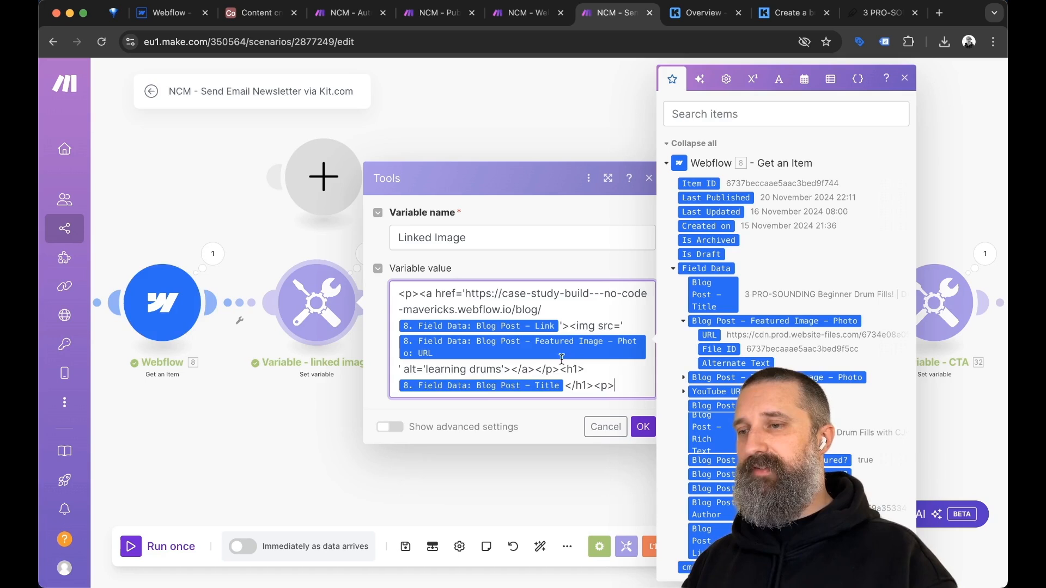
# Save the Linked Image changes, review the remove-line-breaks module, then switch to the Webhook Helper scenario.
pyautogui.click(641, 431)
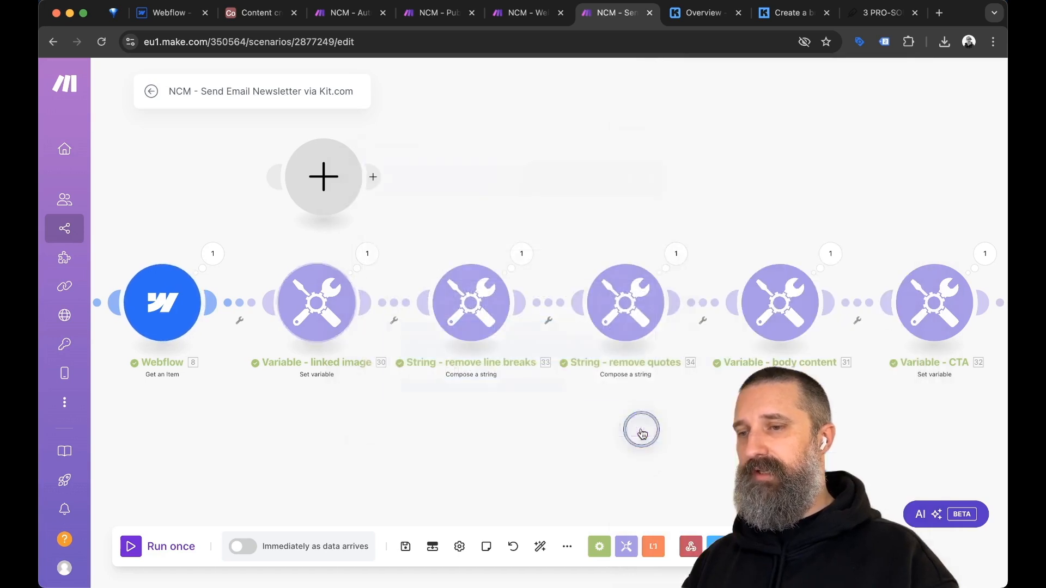
pyautogui.click(405, 547)
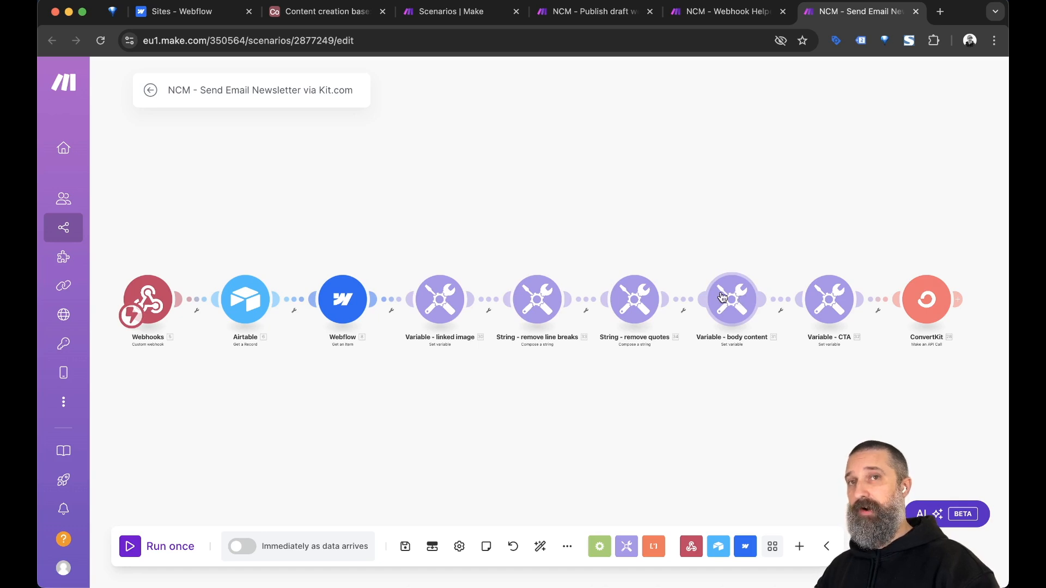
pyautogui.click(537, 301)
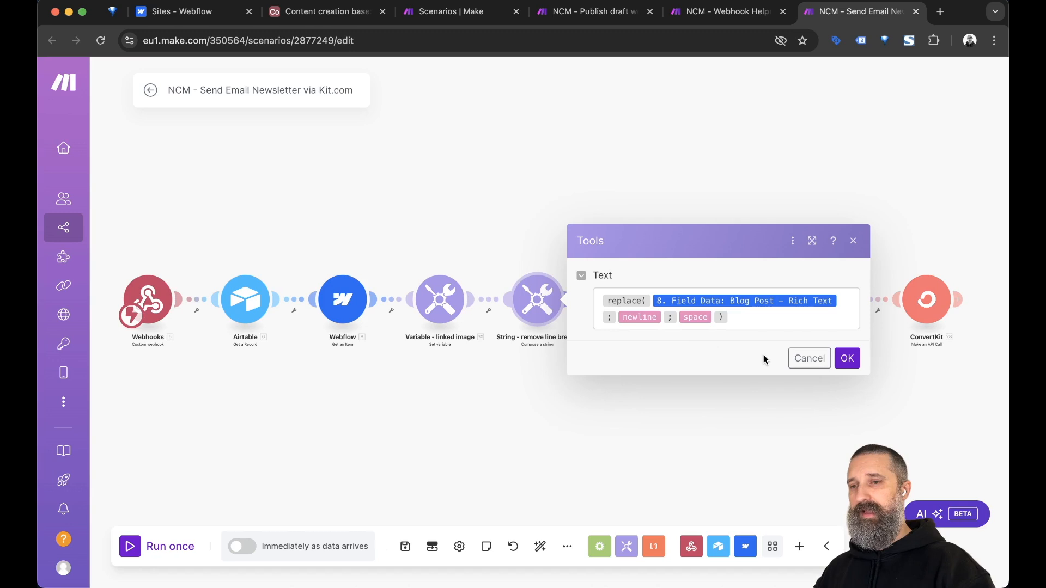
pyautogui.click(766, 406)
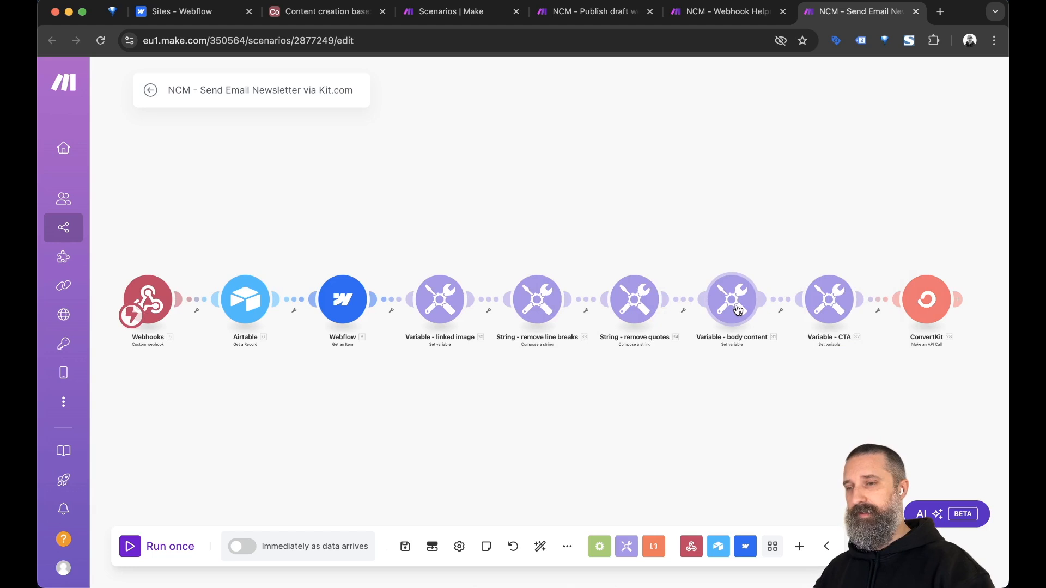
pyautogui.click(537, 302)
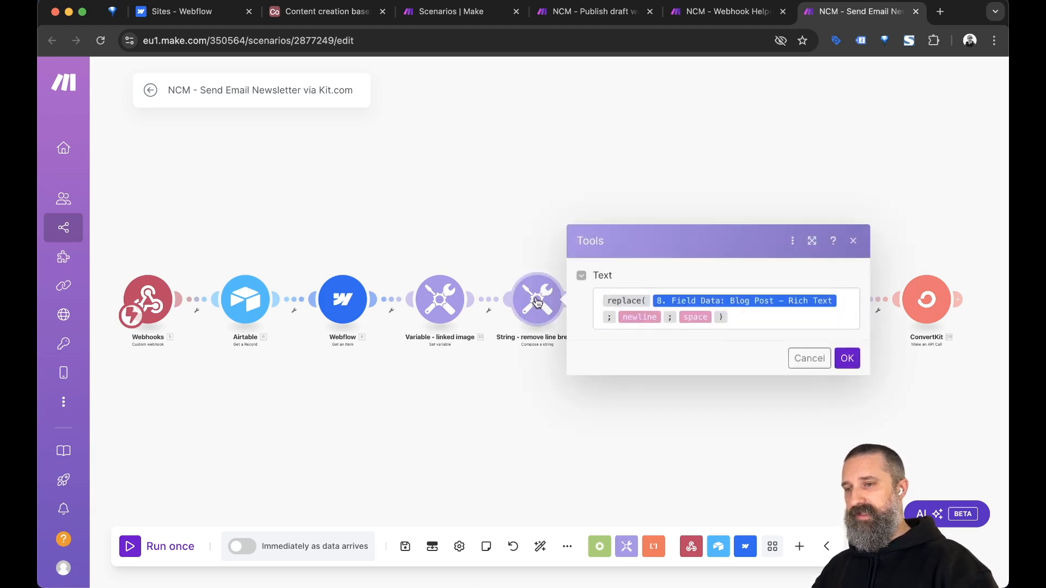
pyautogui.click(526, 460)
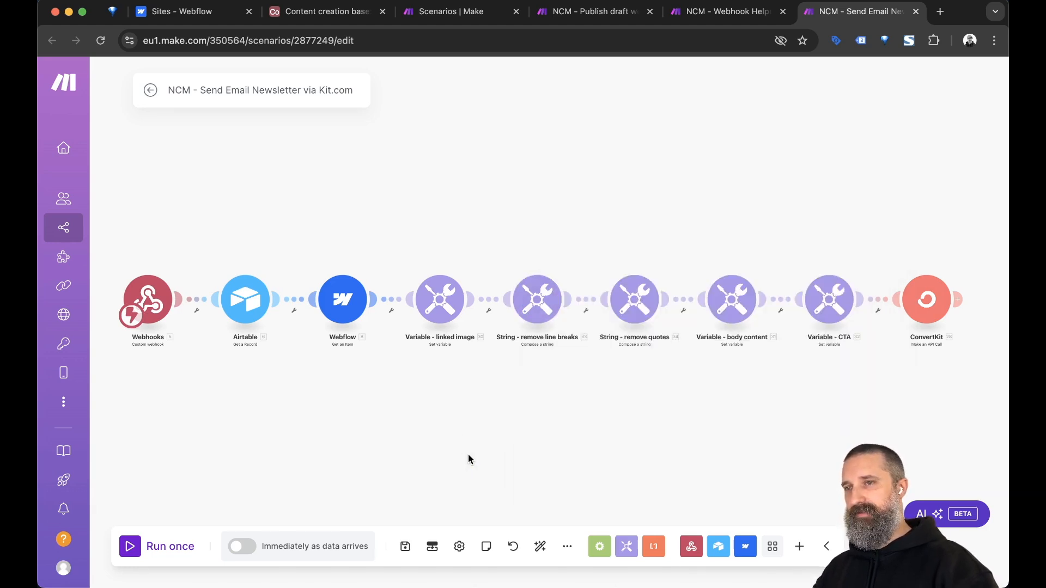
pyautogui.hotkey('ctrl', 'shift', 'Tab')
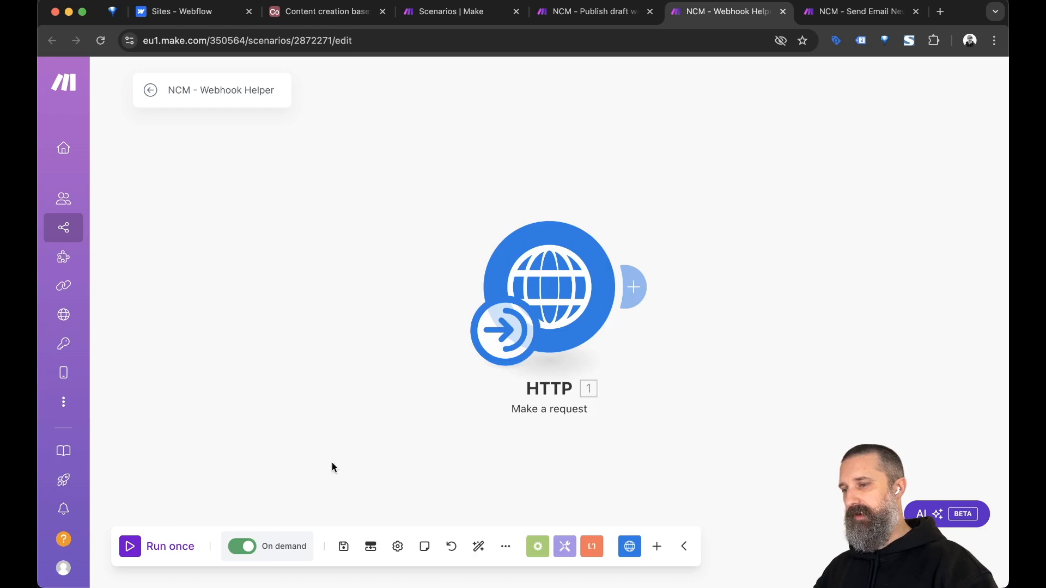
# Run the newsletter scenario once, trigger it by running the Webhook Helper, then inspect remove-line-breaks results.
pyautogui.hotkey('ctrl', 'Tab')
pyautogui.click(133, 547)
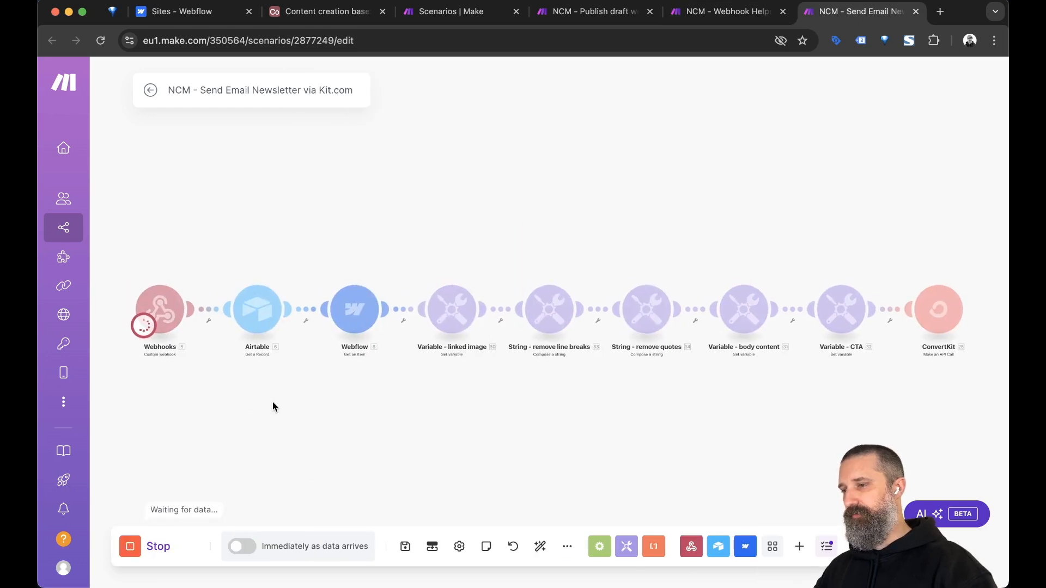
pyautogui.hotkey('ctrl', 'shift', 'Tab')
pyautogui.click(130, 547)
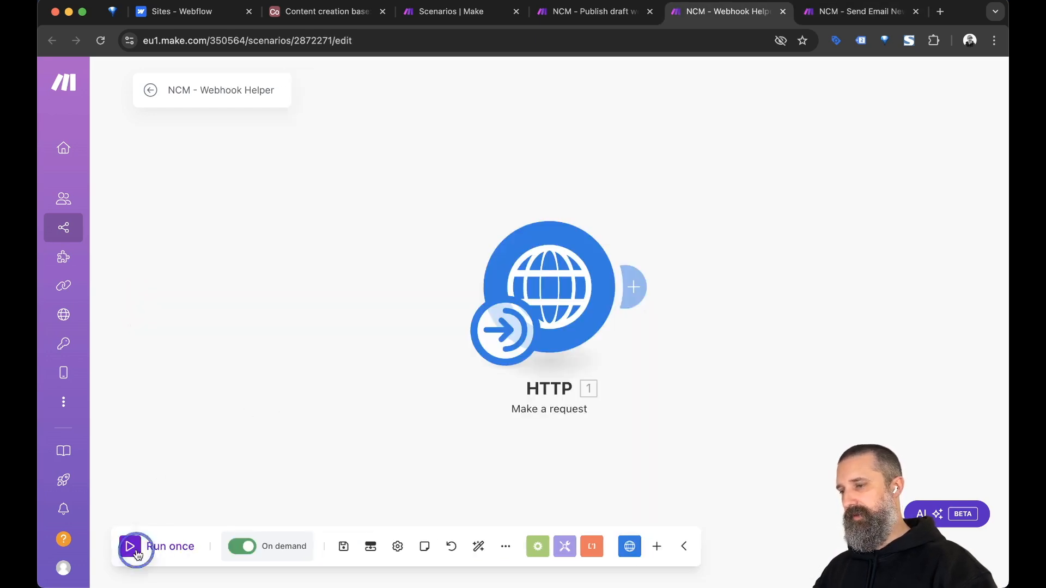
pyautogui.hotkey('ctrl', 'Tab')
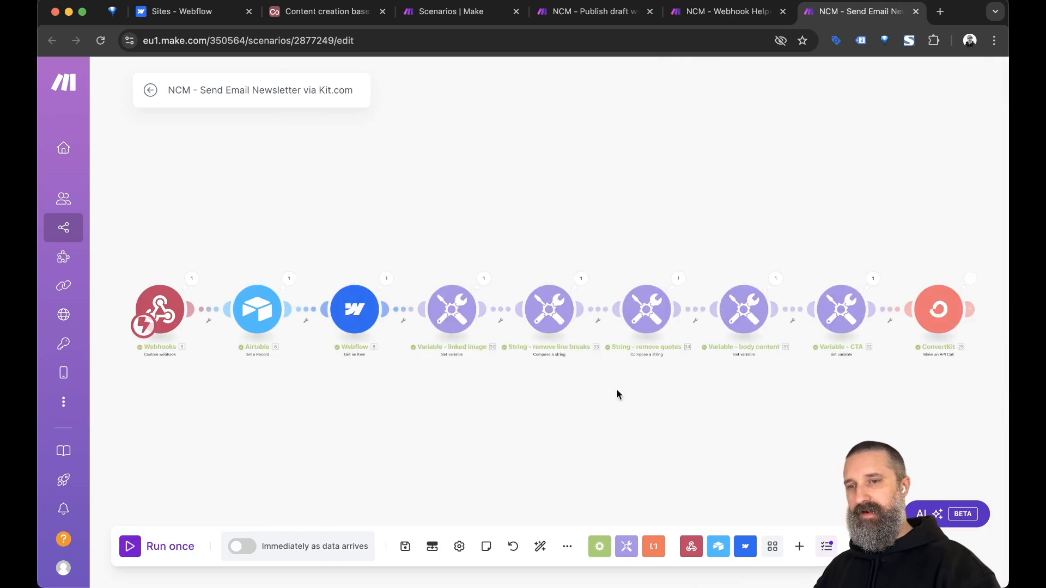
pyautogui.moveTo(728, 387); pyautogui.dragTo(705, 384)
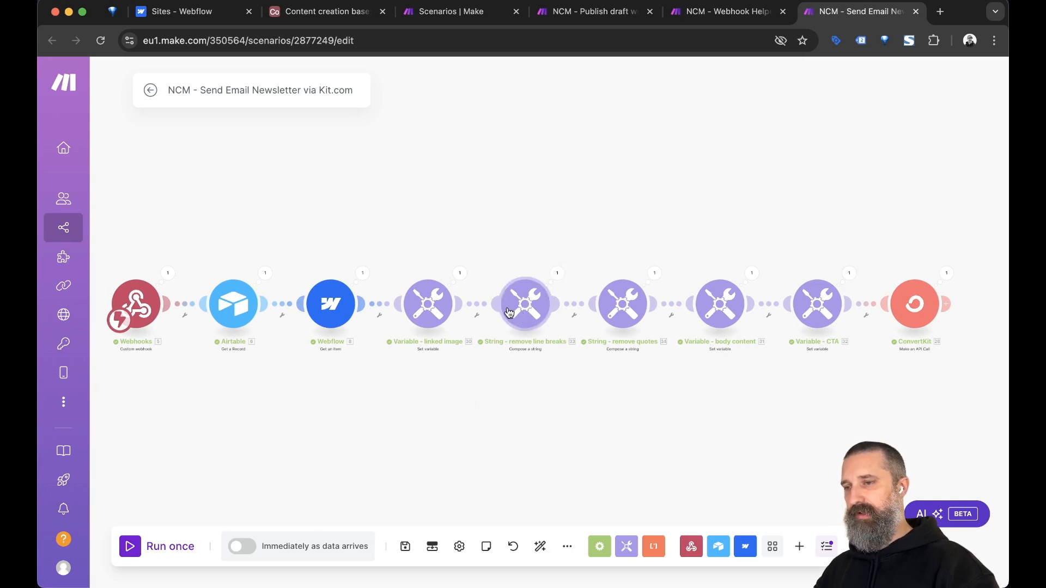
pyautogui.click(555, 275)
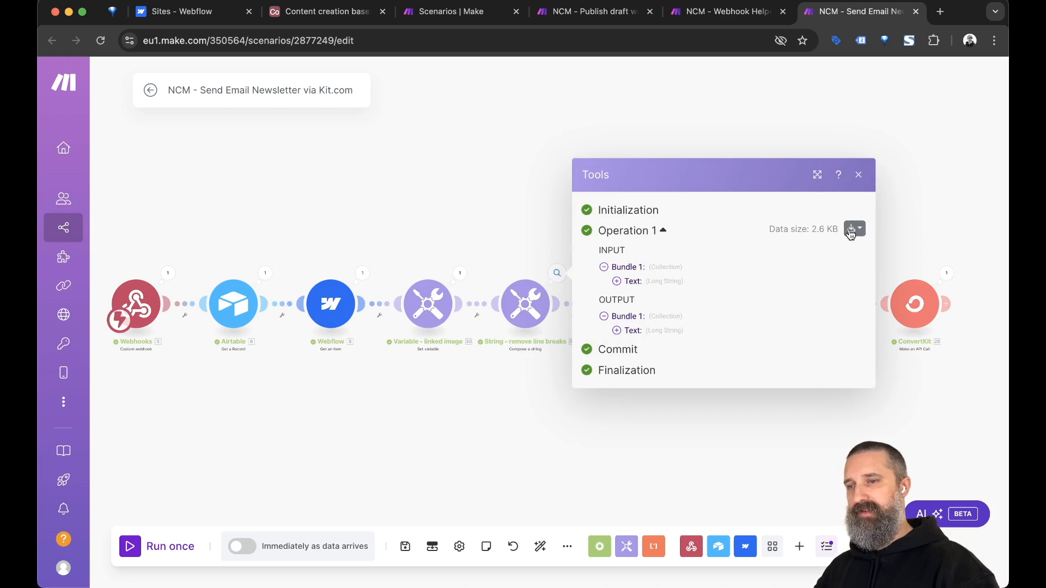
# Expand the remove-line-breaks operation's full input and output Text.
pyautogui.click(617, 281)
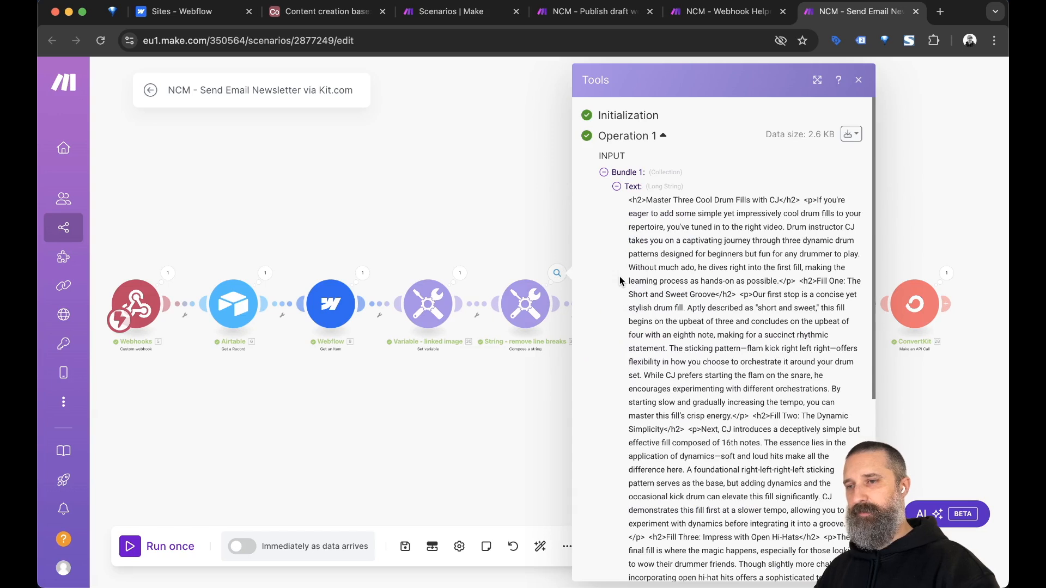
pyautogui.scroll(-5, 732, 312)
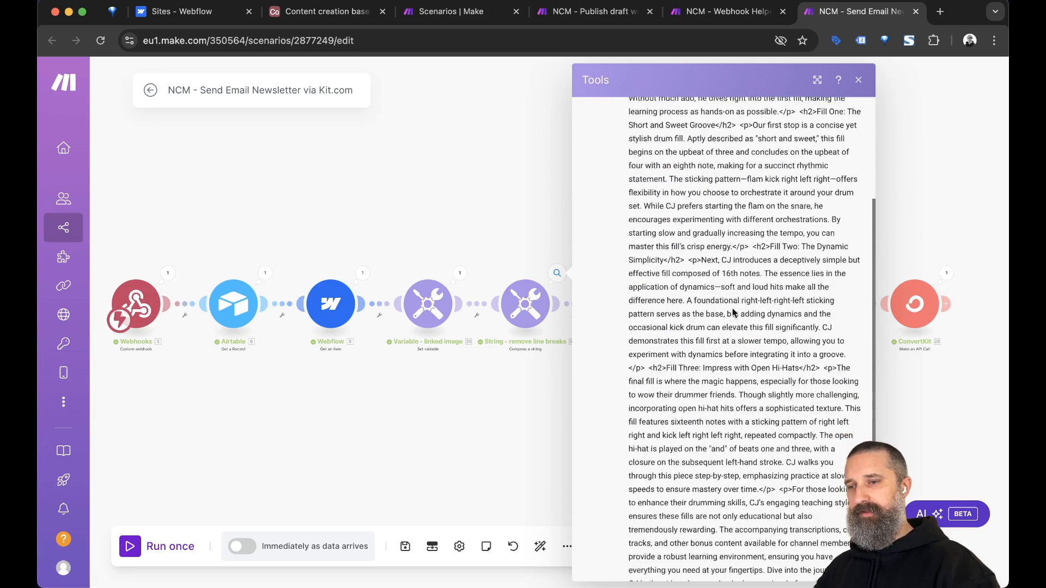
pyautogui.scroll(-4, 732, 312)
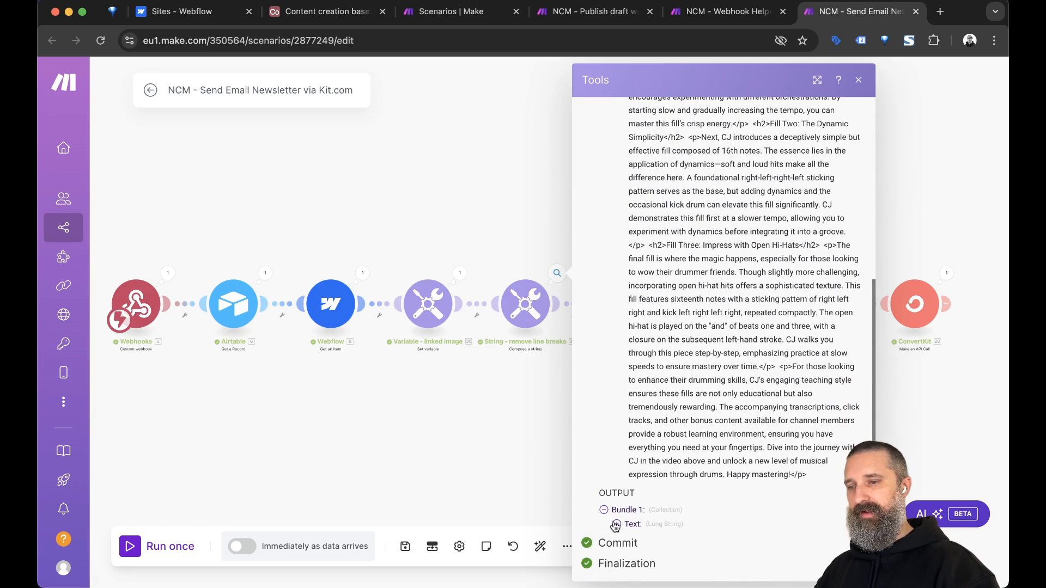
pyautogui.click(615, 525)
pyautogui.scroll(-10, 690, 486)
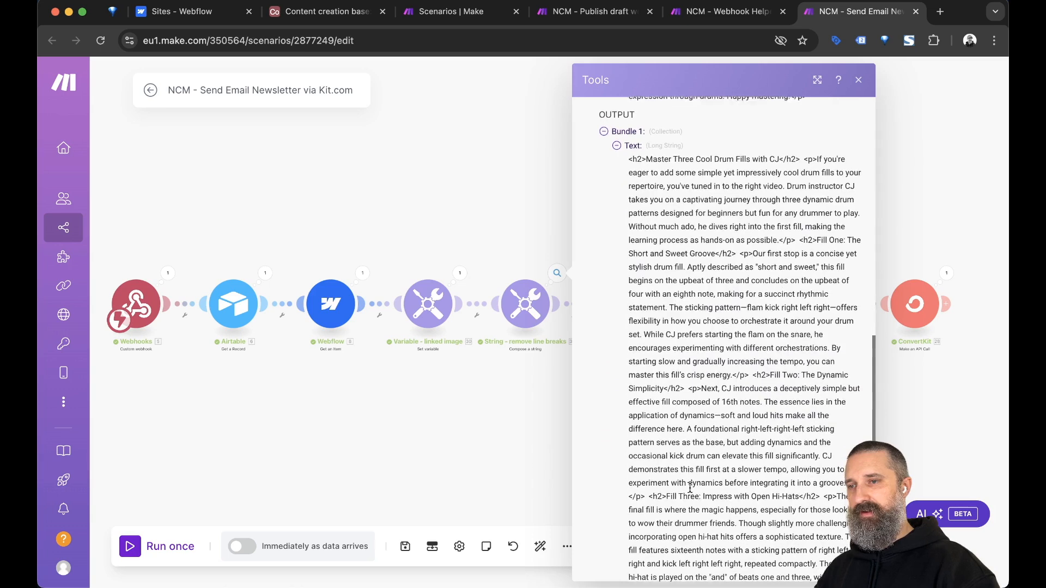
pyautogui.scroll(15, 690, 487)
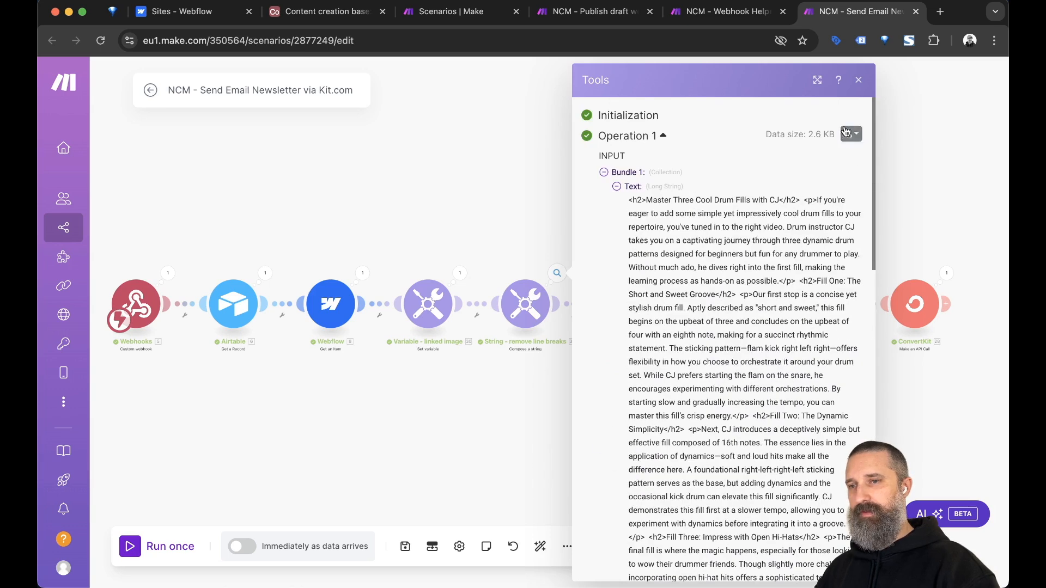
# View the input bundle as raw JSON through Download input bundles.
pyautogui.click(845, 133)
pyautogui.click(799, 158)
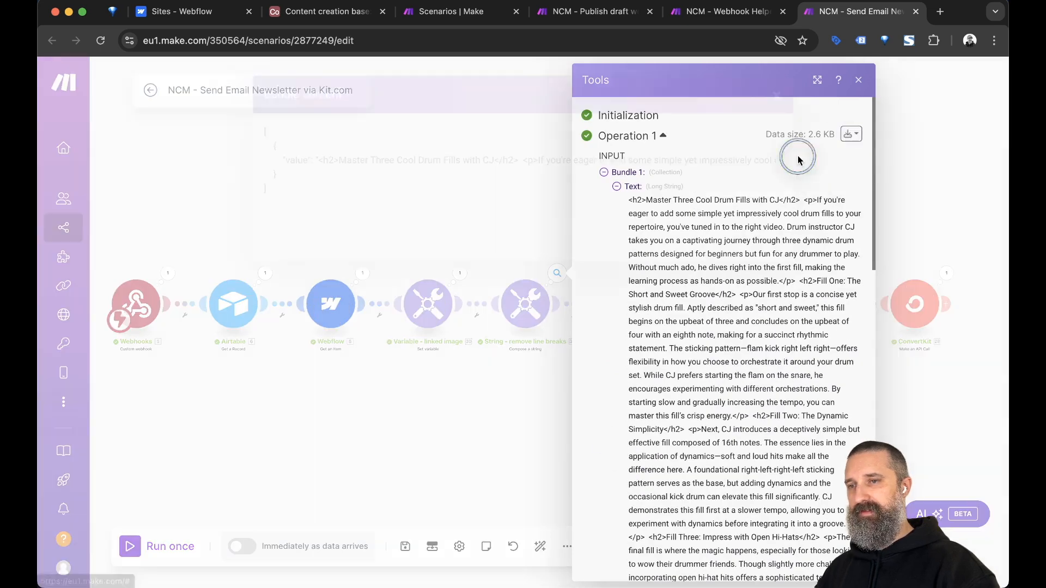
pyautogui.hscroll(20, 506, 160)
pyautogui.hscroll(20, 506, 160)
pyautogui.hscroll(20, 506, 159)
pyautogui.hscroll(20, 506, 159)
pyautogui.hscroll(15, 506, 160)
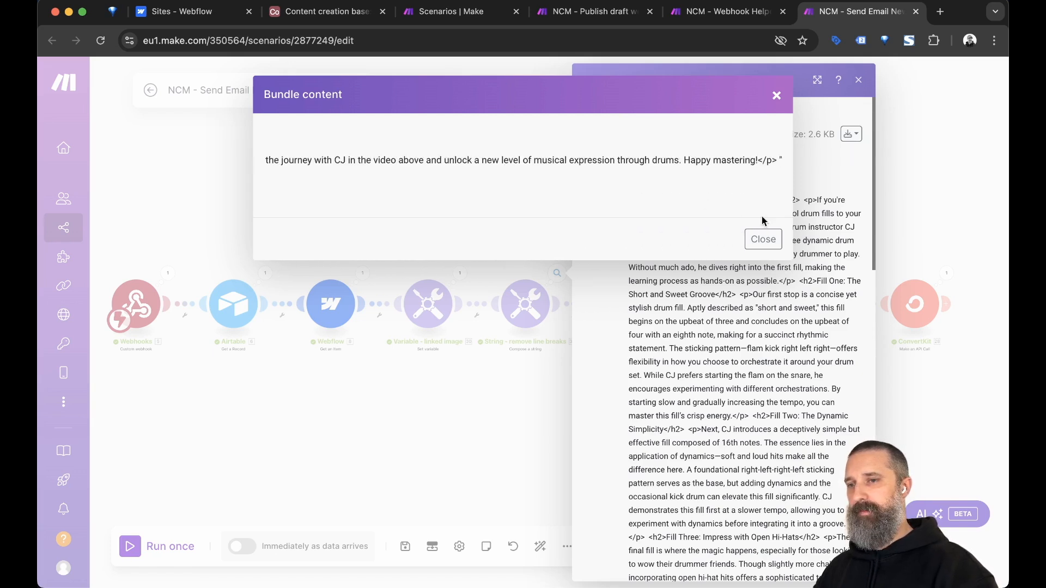
pyautogui.click(763, 239)
# Review the raw input bundle once more, then open the remove-line-breaks module's settings.
pyautogui.click(850, 133)
pyautogui.click(827, 161)
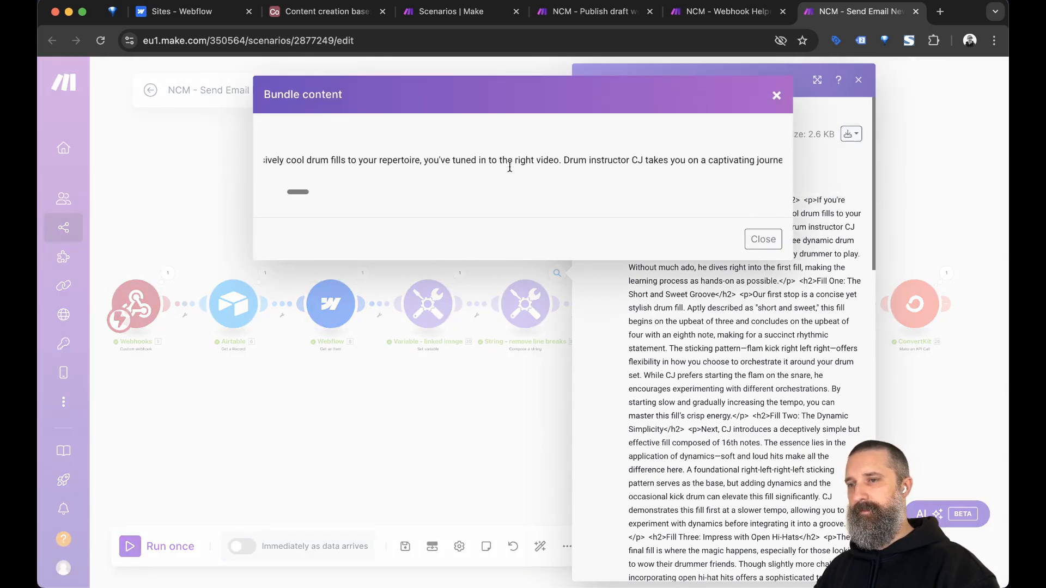
pyautogui.hscroll(6, 510, 166)
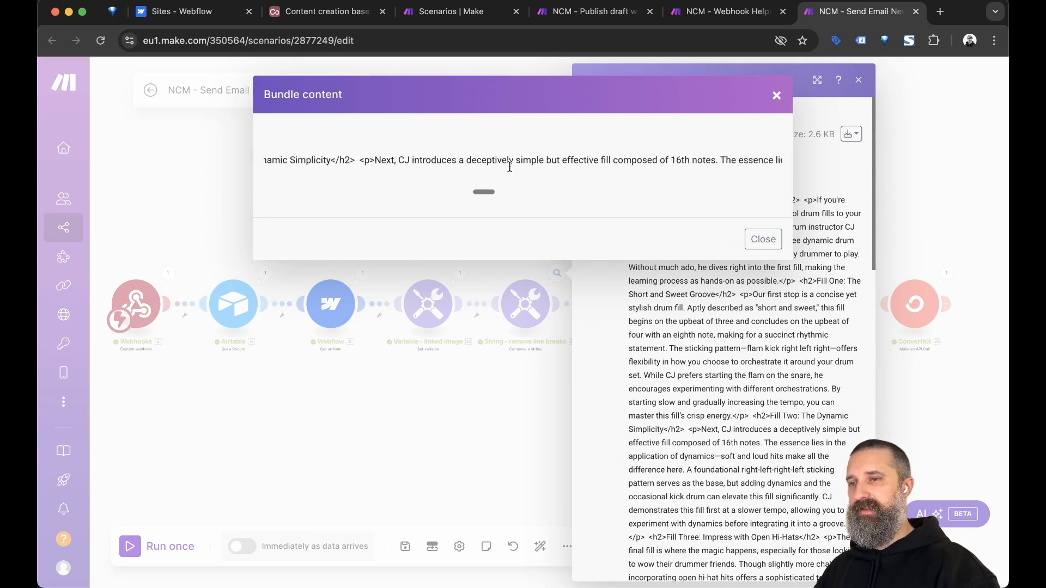
pyautogui.hscroll(5, 510, 167)
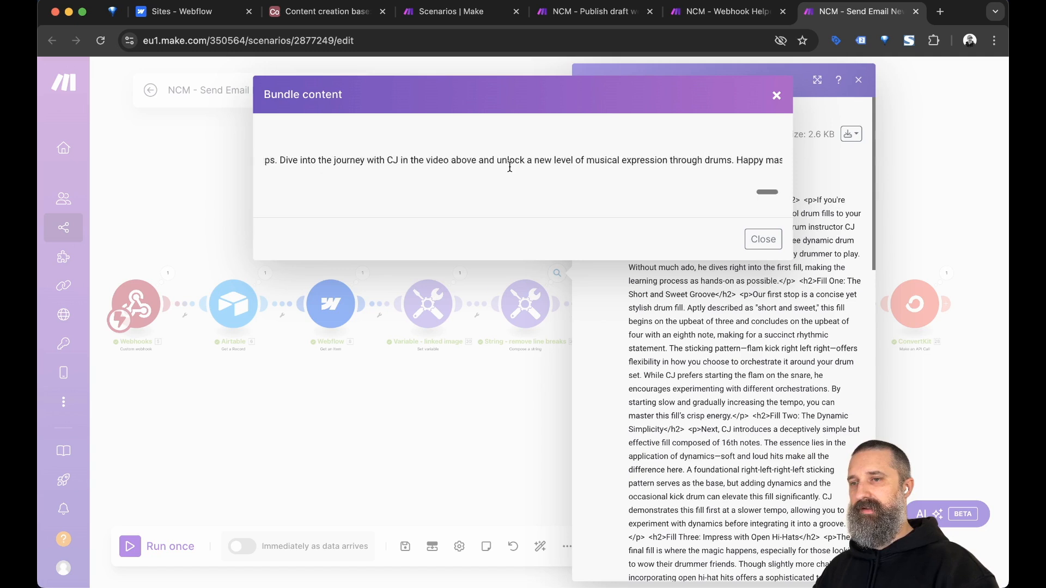
pyautogui.click(777, 95)
pyautogui.click(440, 402)
pyautogui.click(526, 304)
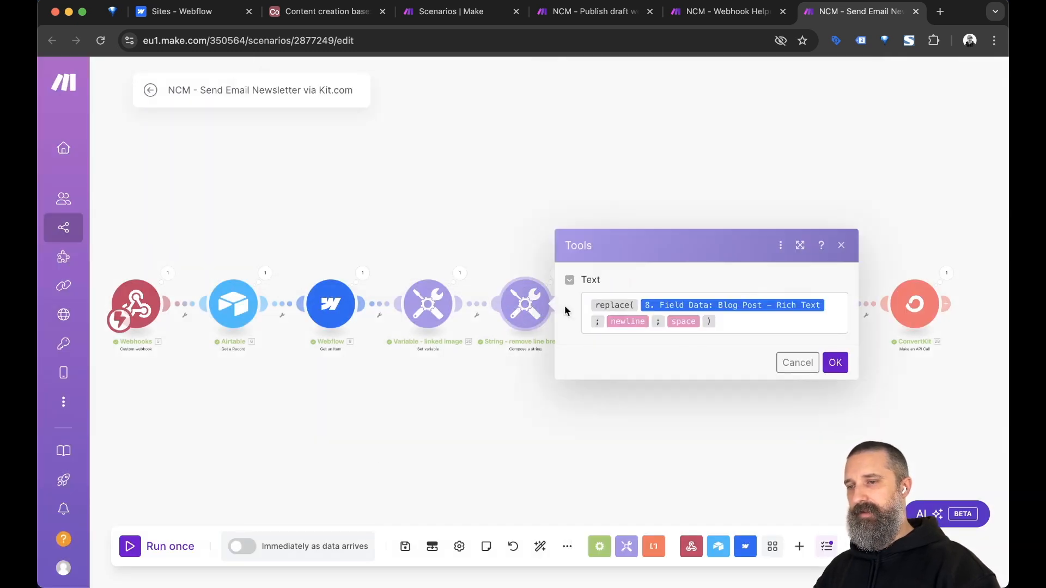
# Insert an empty replace() from the text and binary functions on the Text formula's second line.
pyautogui.click(751, 324)
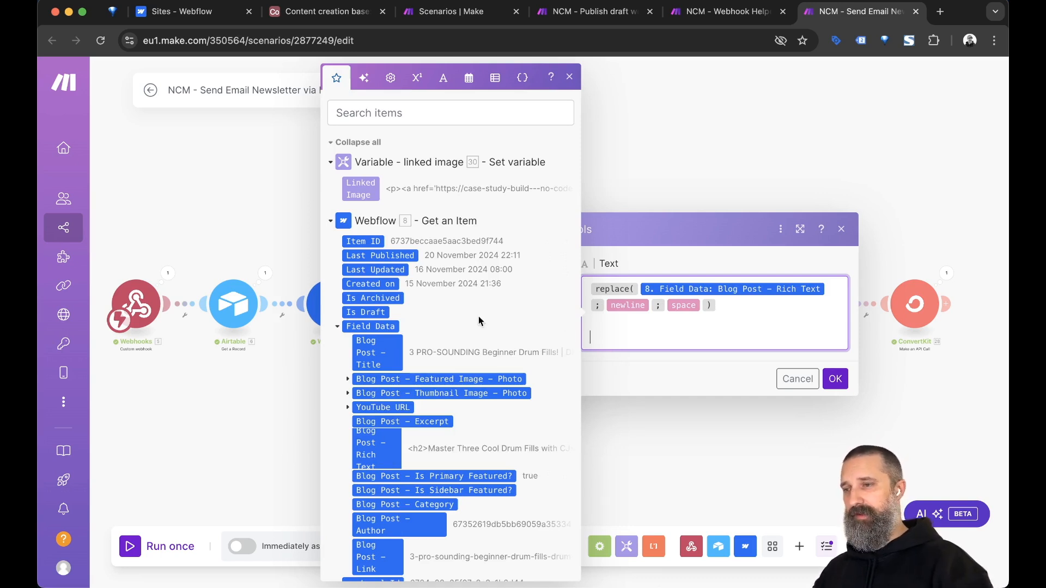
pyautogui.scroll(-2, 359, 242)
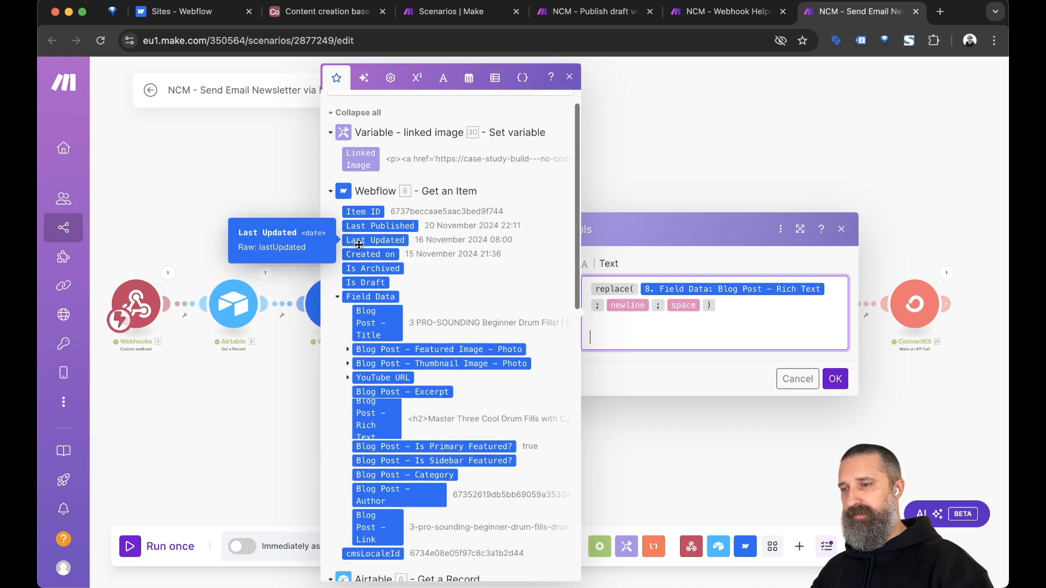
pyautogui.scroll(-10, 359, 246)
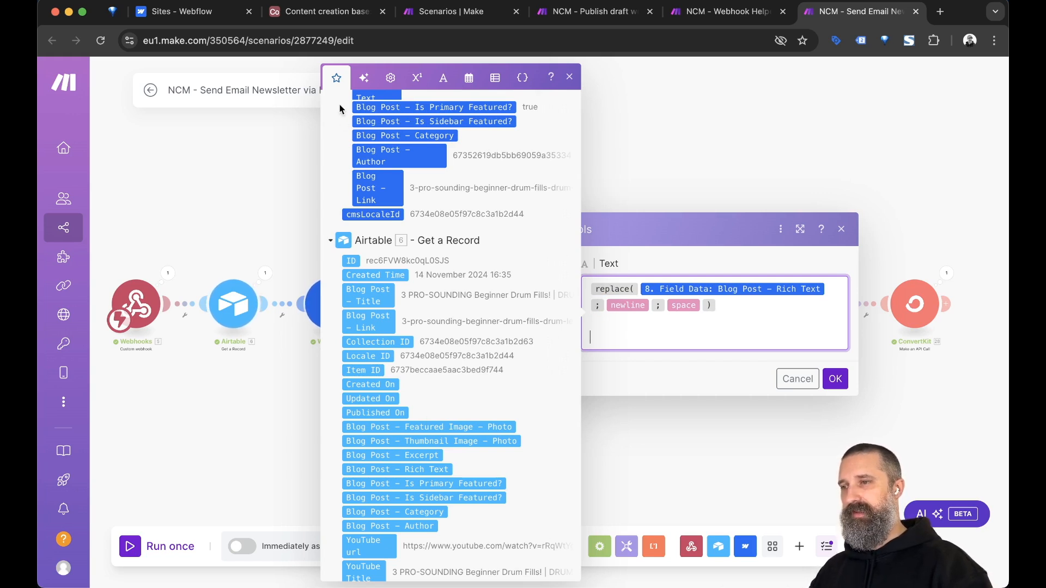
pyautogui.click(444, 77)
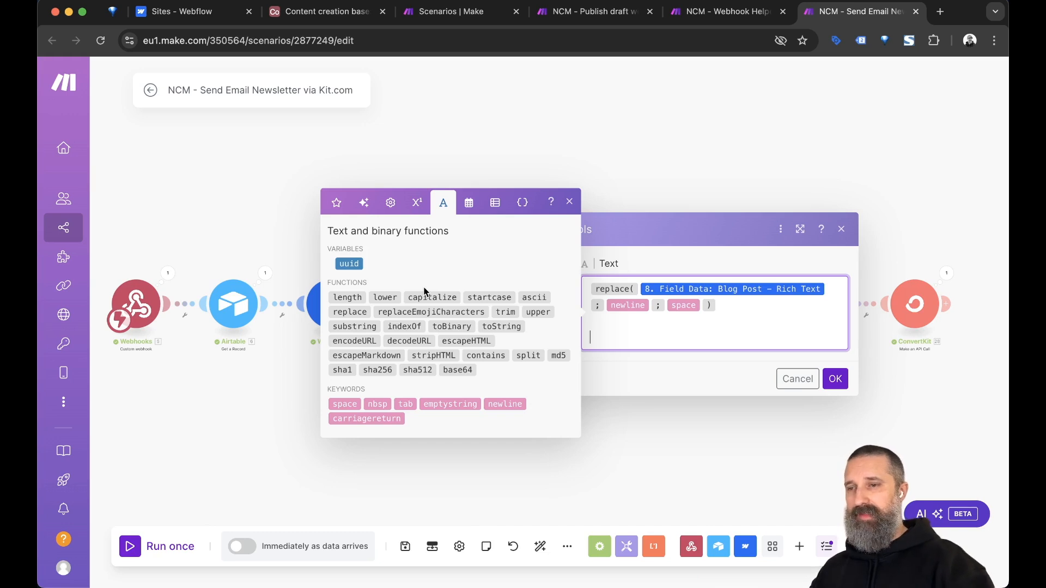
pyautogui.click(610, 336)
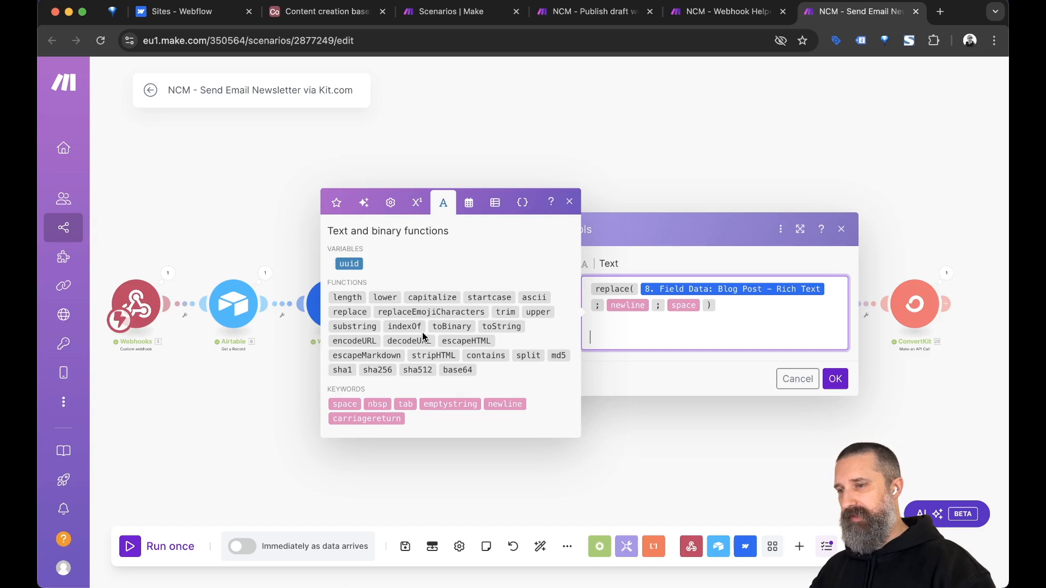
pyautogui.click(355, 316)
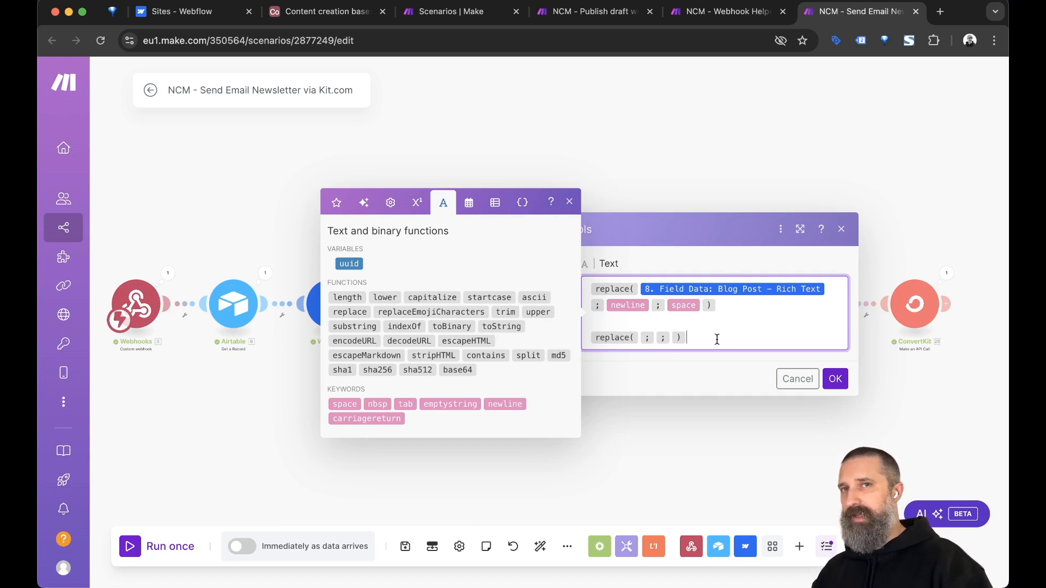
pyautogui.click(640, 338)
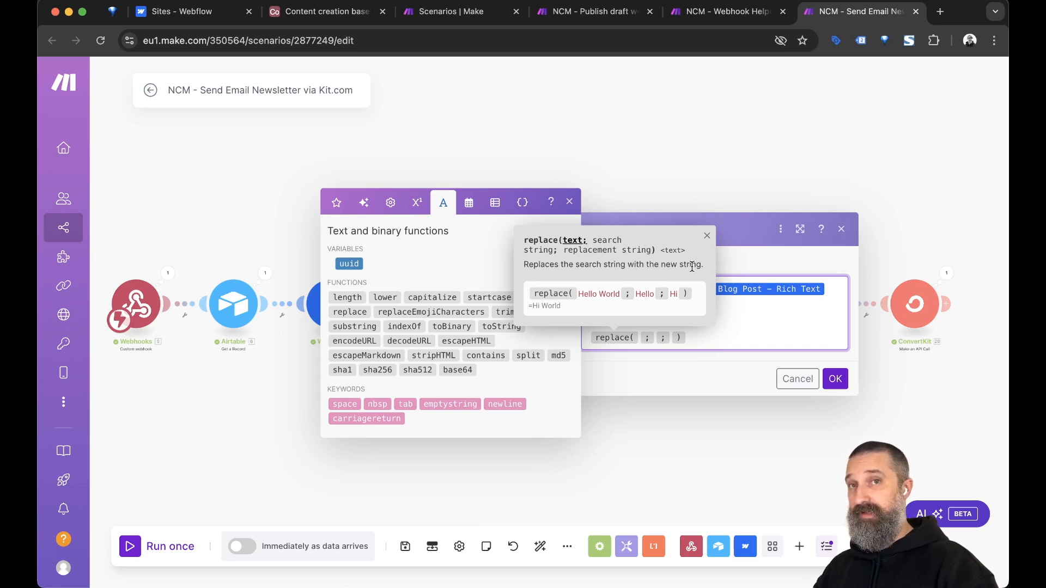
pyautogui.click(724, 374)
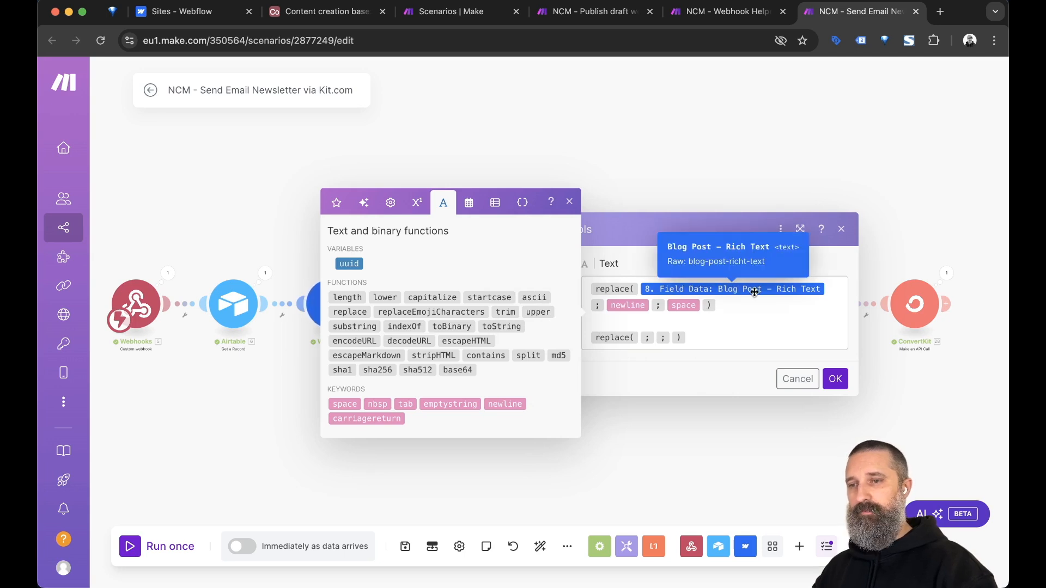
pyautogui.click(640, 337)
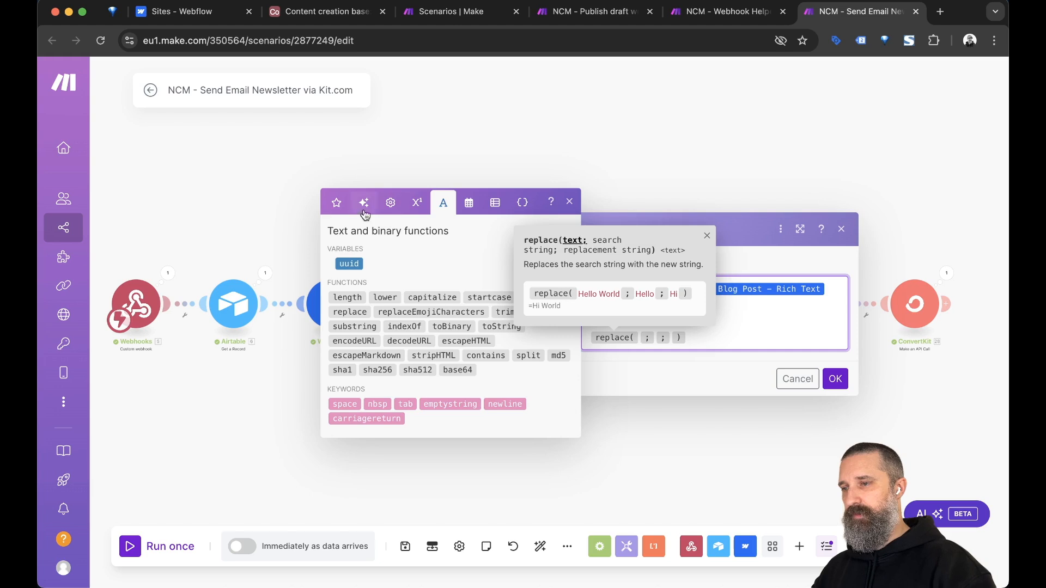
pyautogui.click(334, 203)
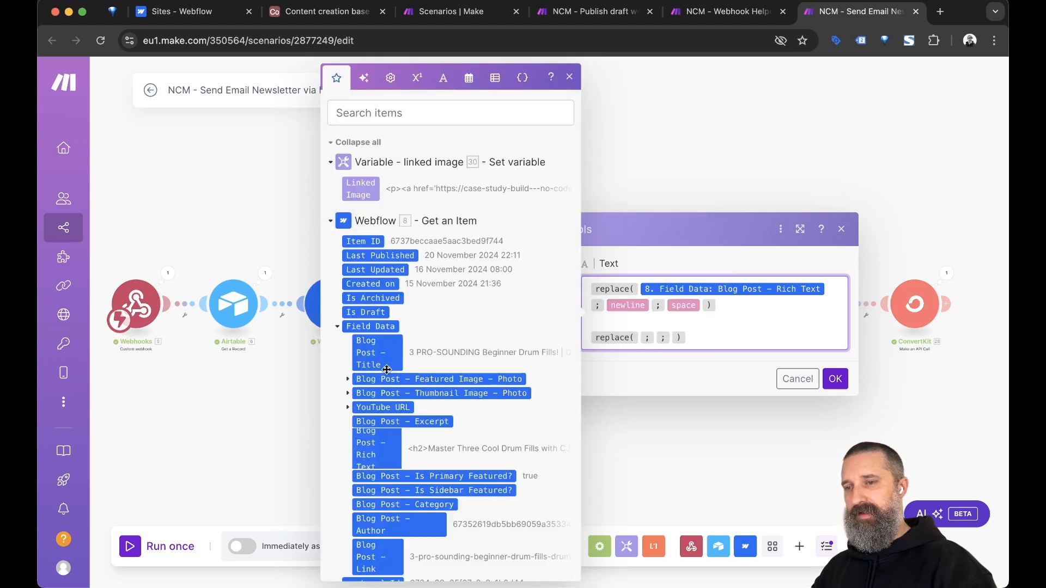
# Map 8. Field Data: Blog Post – Rich Text as the second replace()'s first argument.
pyautogui.scroll(-2, 387, 370)
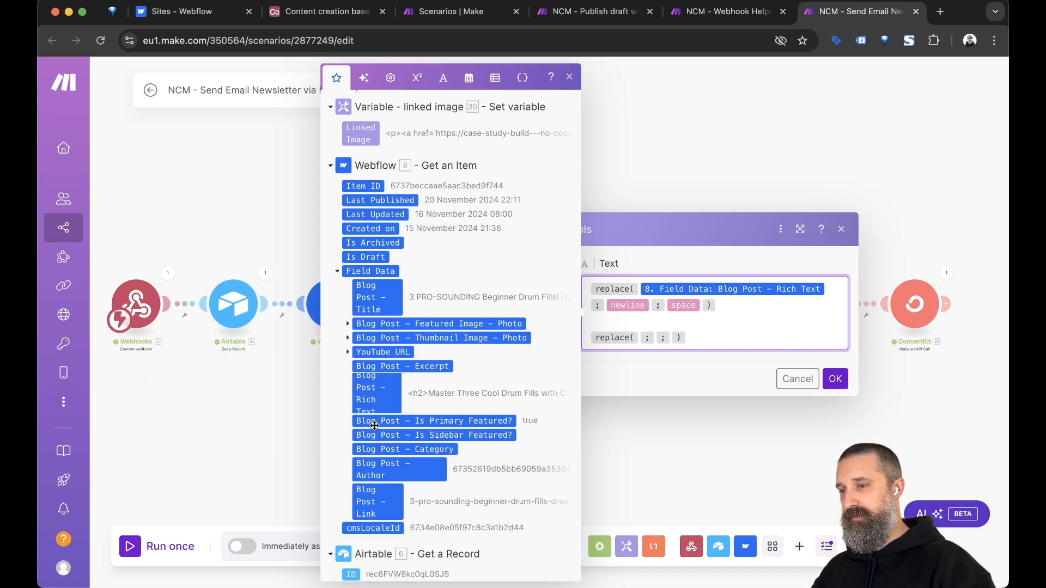
pyautogui.scroll(-1, 375, 425)
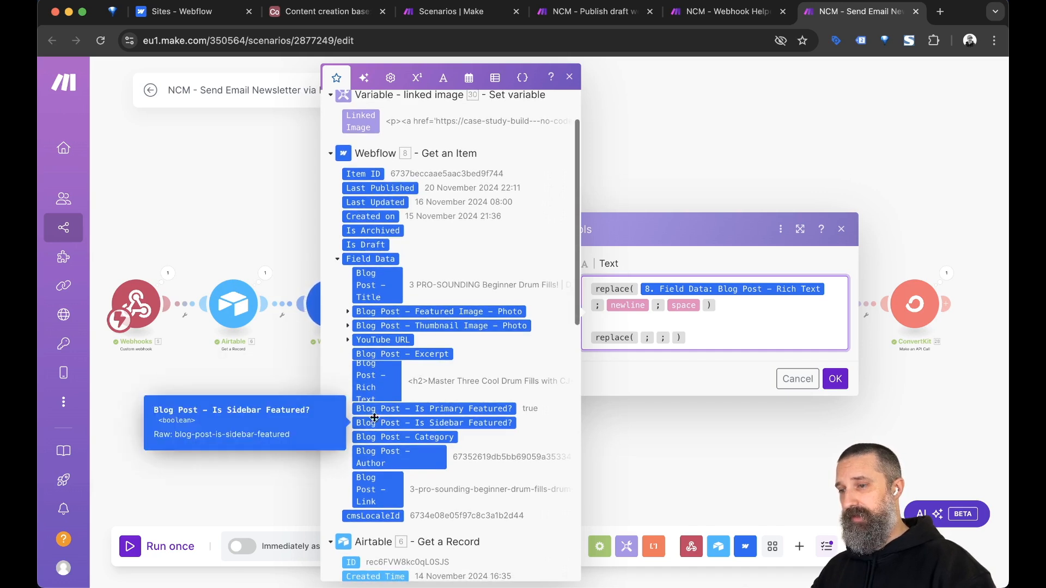
pyautogui.click(372, 380)
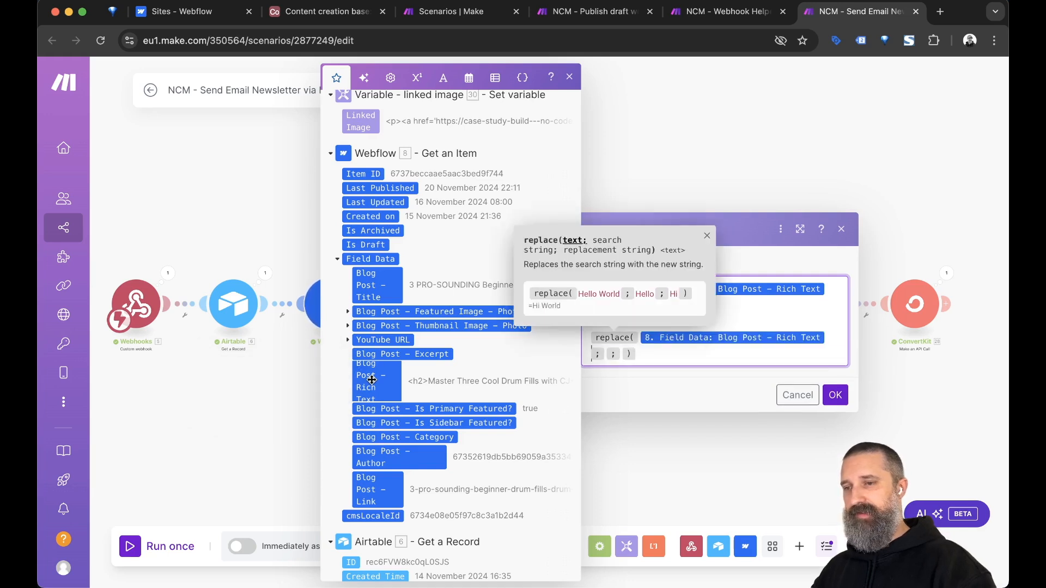
pyautogui.click(656, 352)
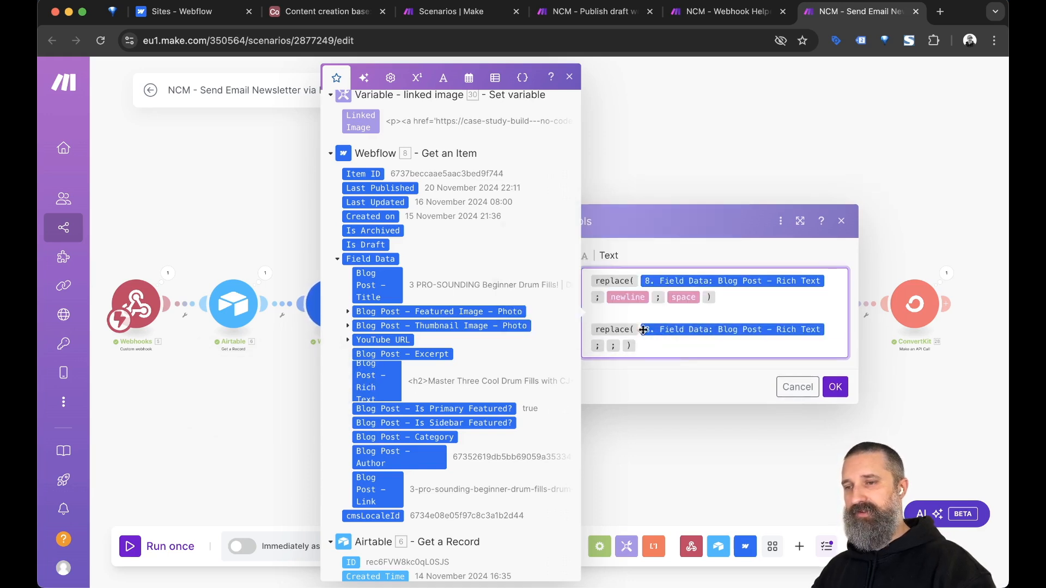
pyautogui.moveTo(637, 328)
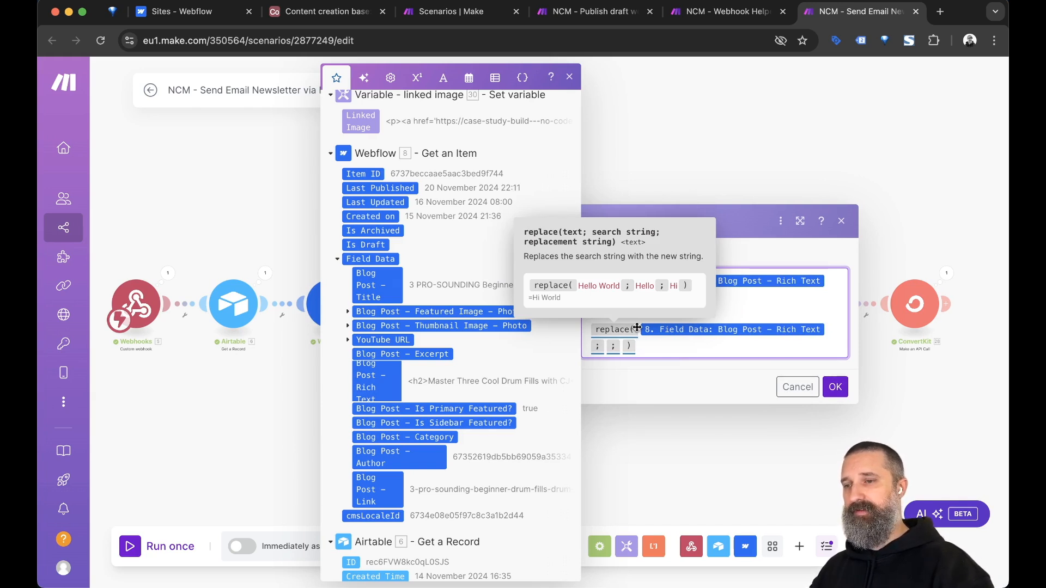
pyautogui.click(606, 346)
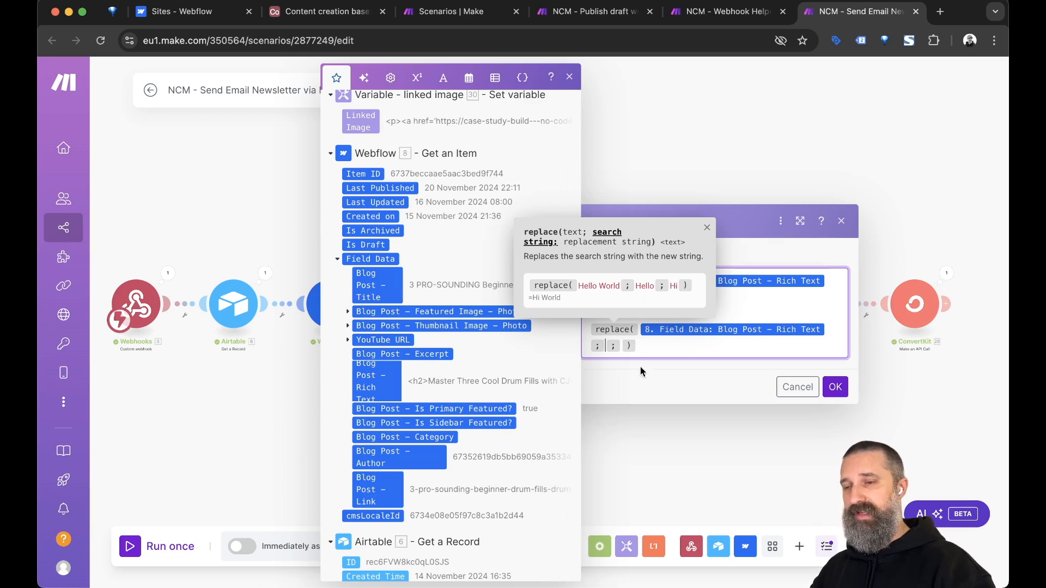
pyautogui.click(642, 381)
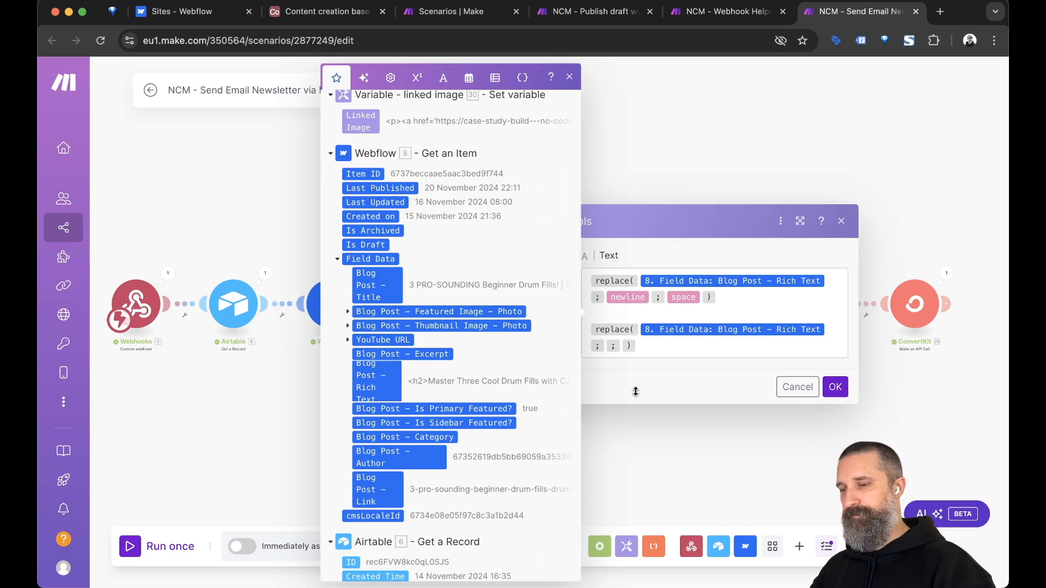
pyautogui.click(444, 78)
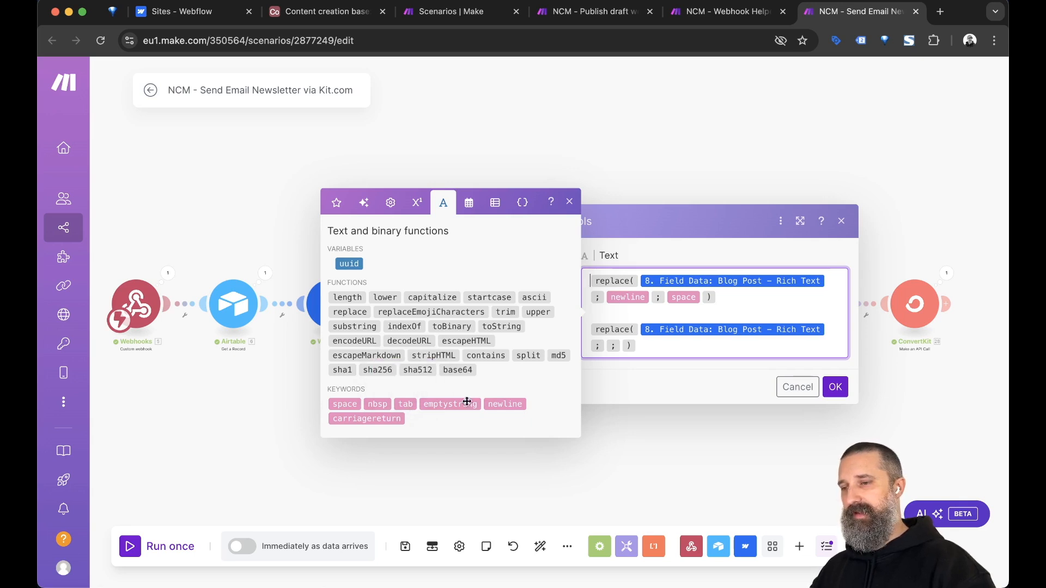
# Make newline the search string of the second replace() in the remove-line-breaks formula.
pyautogui.click(502, 403)
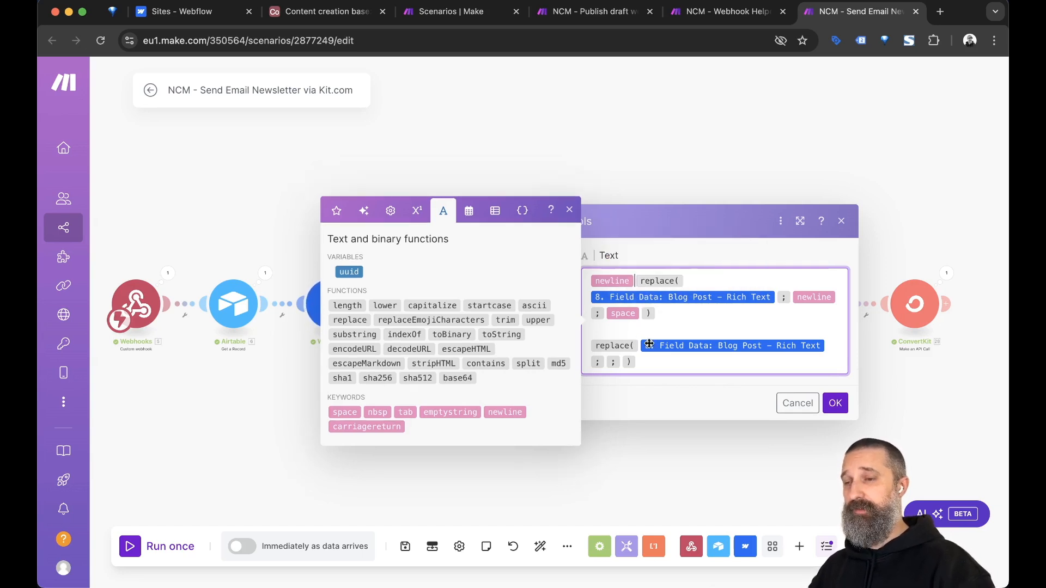
pyautogui.moveTo(649, 344)
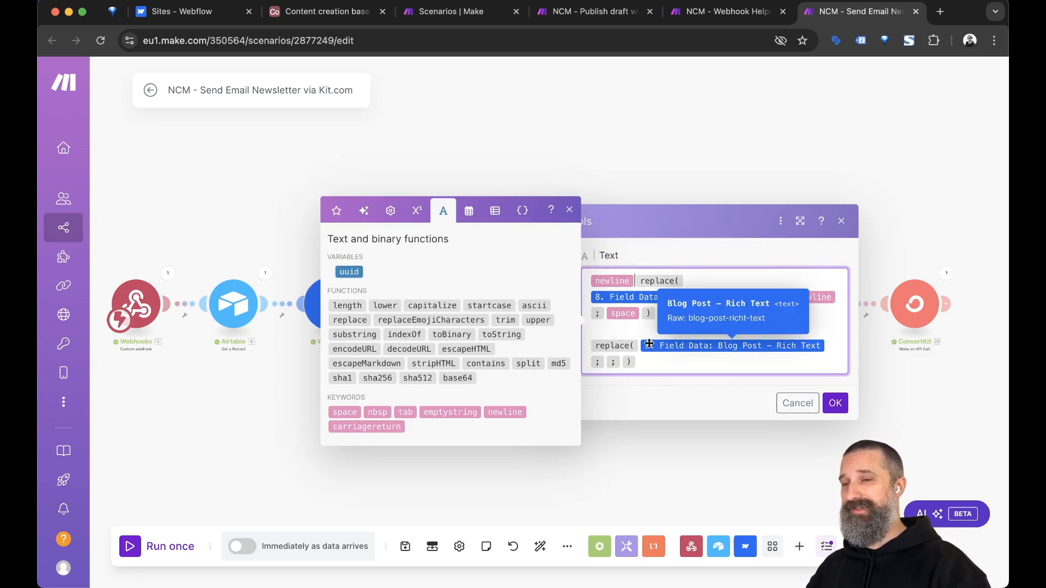
pyautogui.press('BackSpace')
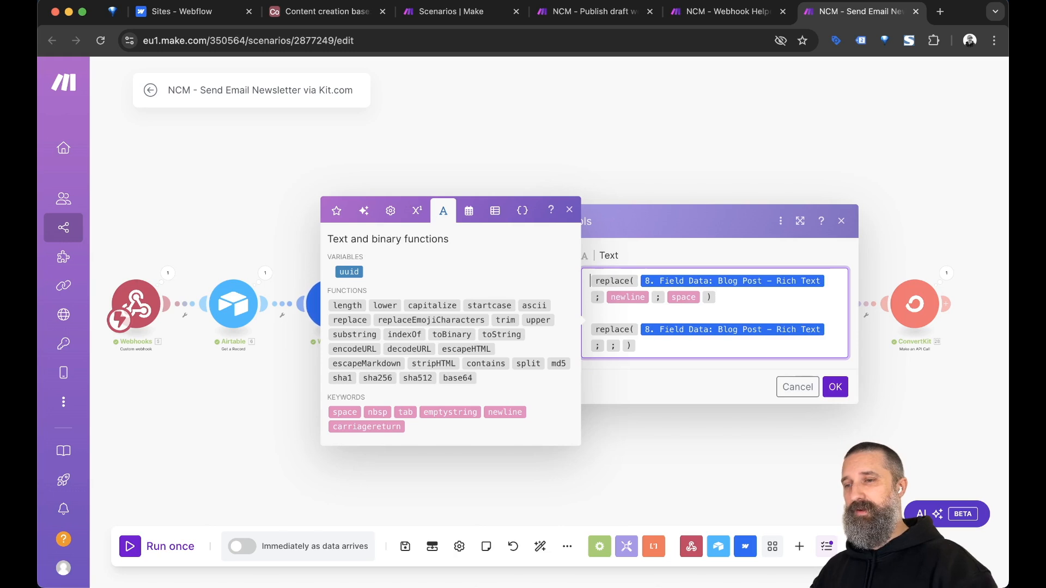
pyautogui.click(336, 211)
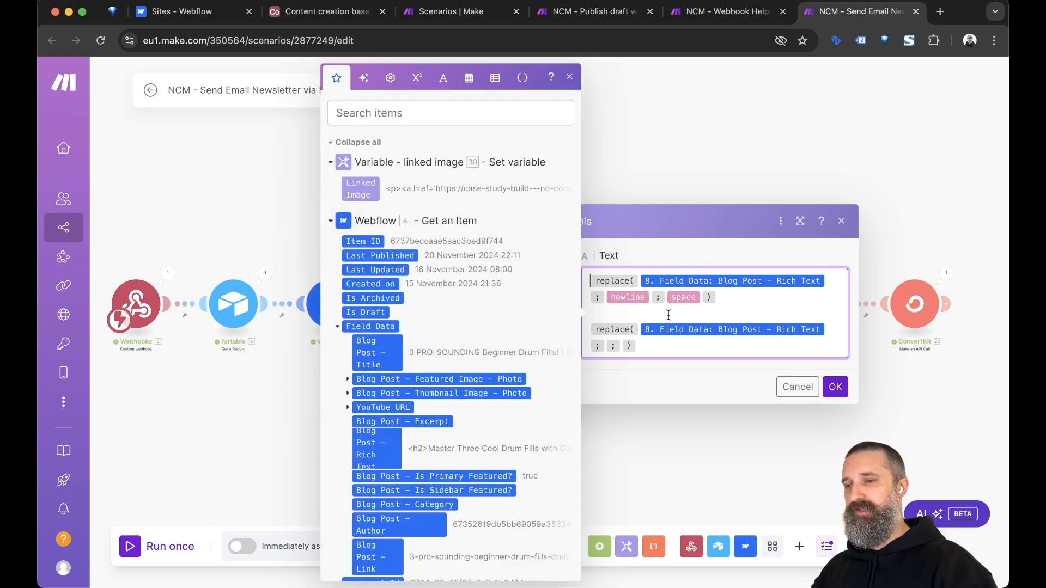
pyautogui.click(654, 353)
pyautogui.press('Left')
pyautogui.press('Left')
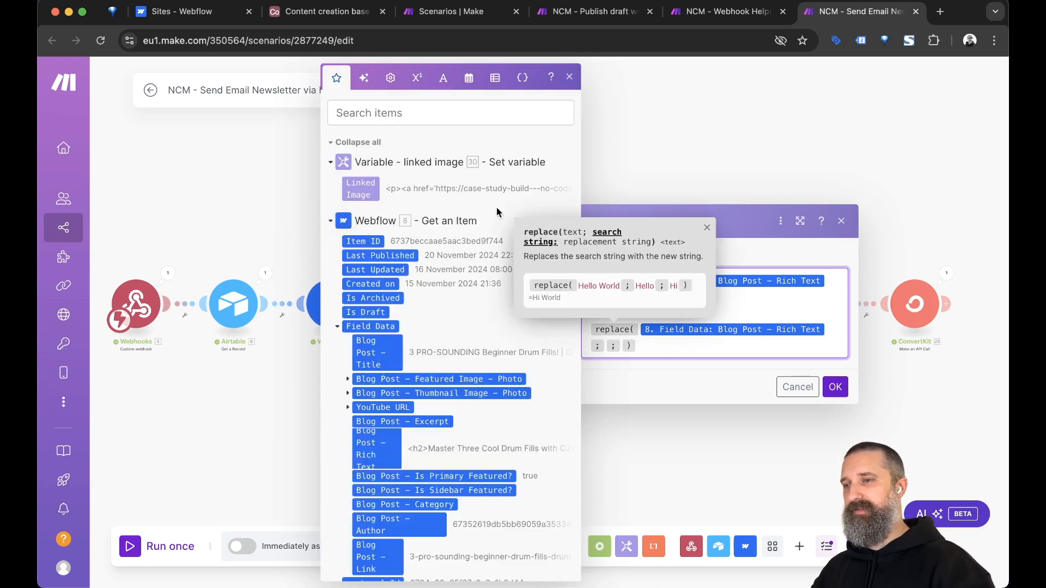
pyautogui.click(443, 77)
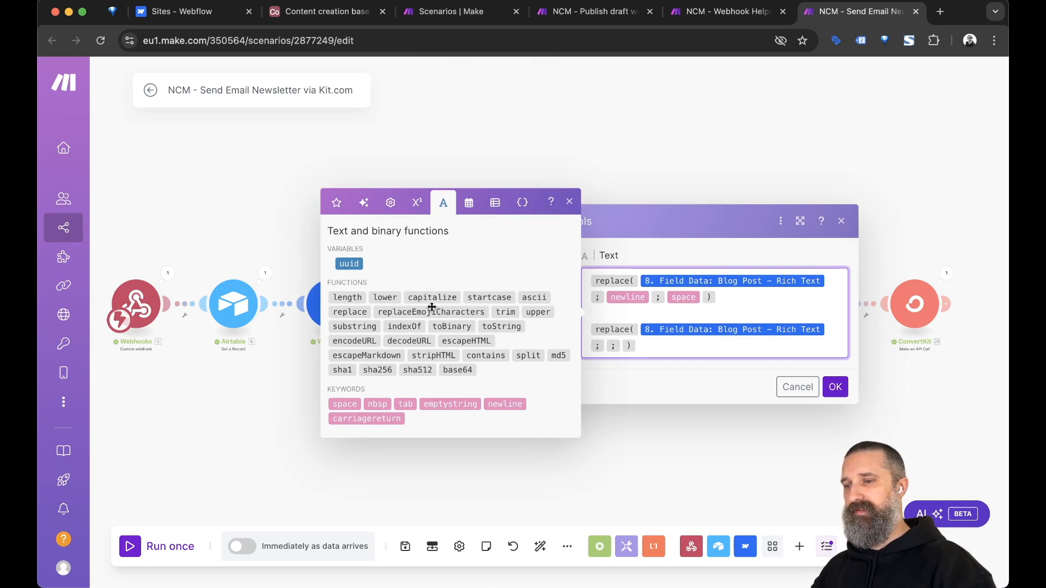
pyautogui.click(499, 405)
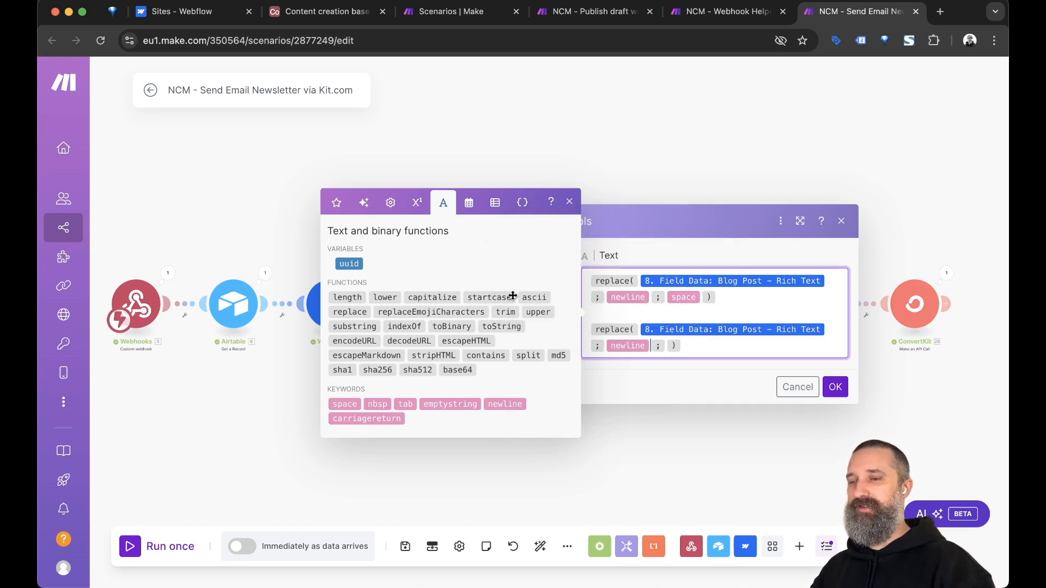
# Set emptystring as the second replace()'s replacement value and confirm the formula.
pyautogui.click(693, 351)
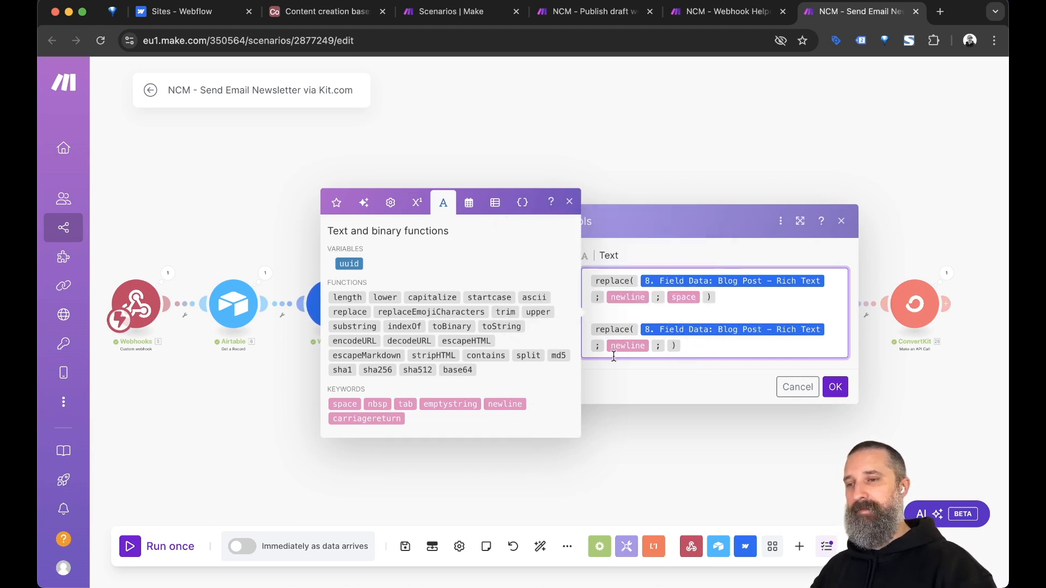
pyautogui.click(667, 344)
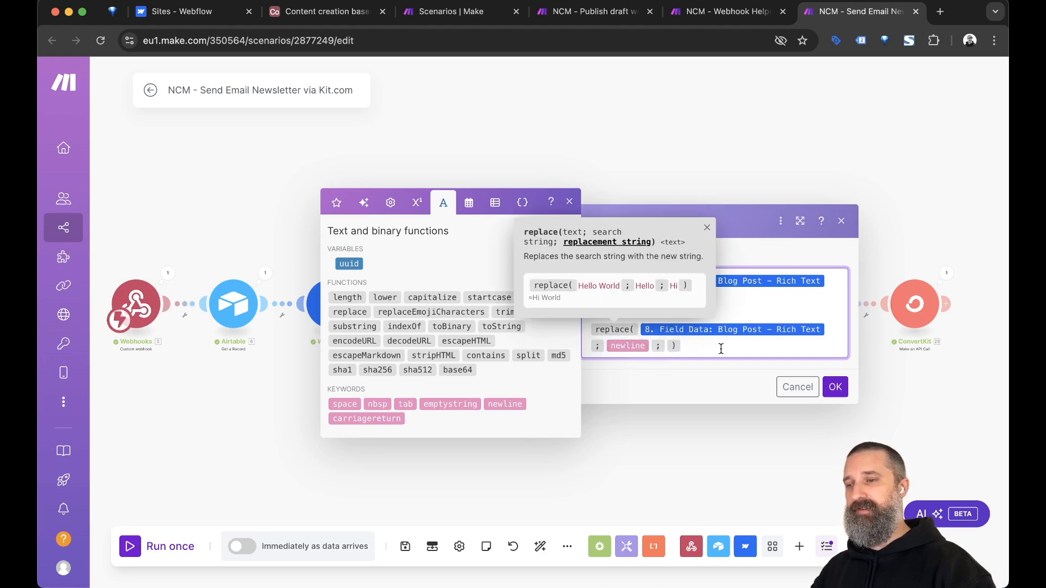
pyautogui.click(666, 346)
pyautogui.write('" "')
pyautogui.press('BackSpace')
pyautogui.press('BackSpace')
pyautogui.press('BackSpace')
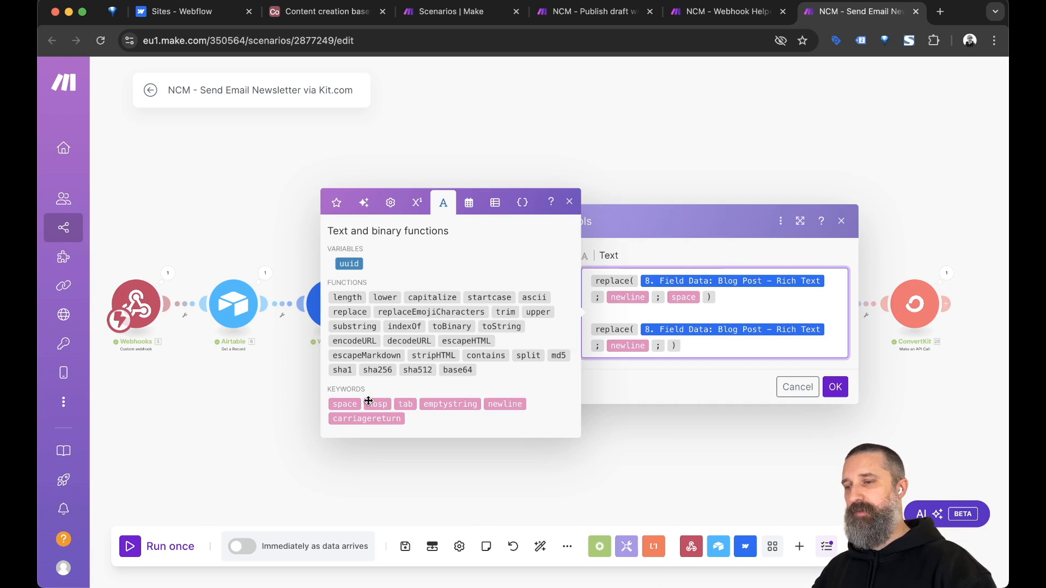
pyautogui.click(451, 405)
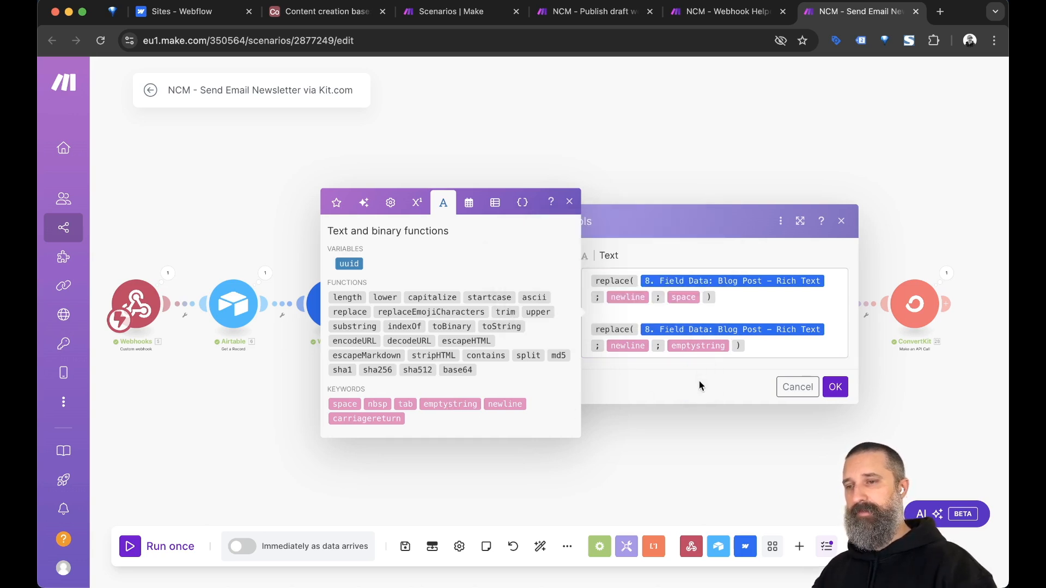
pyautogui.click(835, 387)
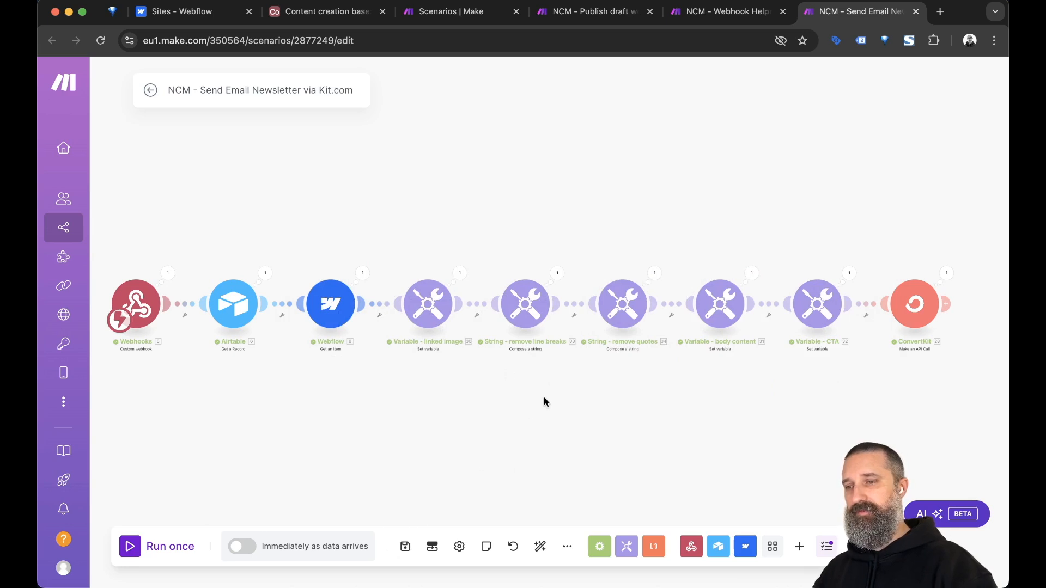
# Cut the remove-line-breaks step down to the single newline-to-space replace() and save the scenario.
pyautogui.click(524, 300)
pyautogui.click(772, 344)
pyautogui.press('super+shift+Left')
pyautogui.hotkey('shift', 'Up')
pyautogui.press('BackSpace')
pyautogui.press('BackSpace')
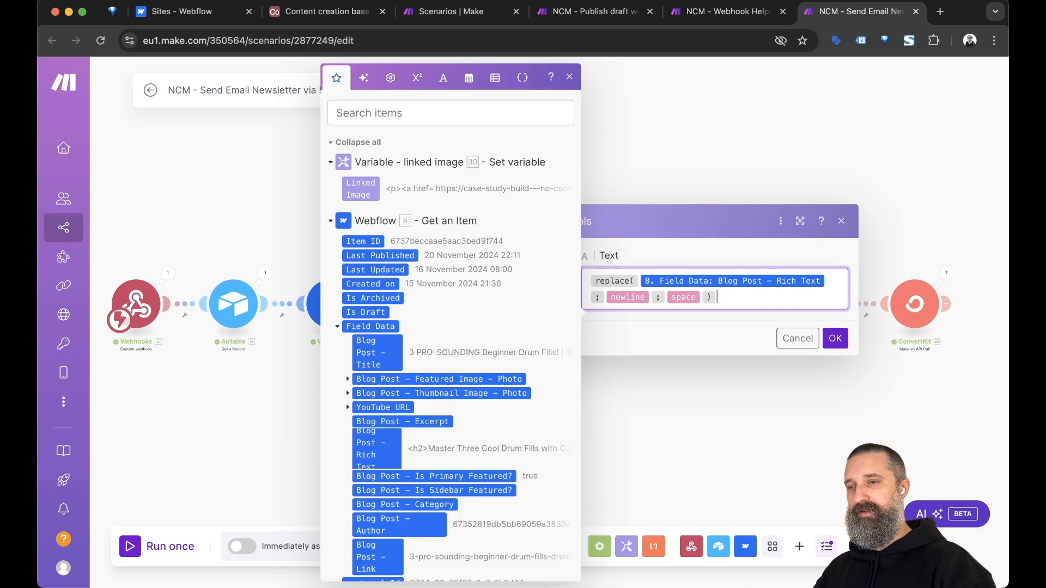
pyautogui.click(734, 325)
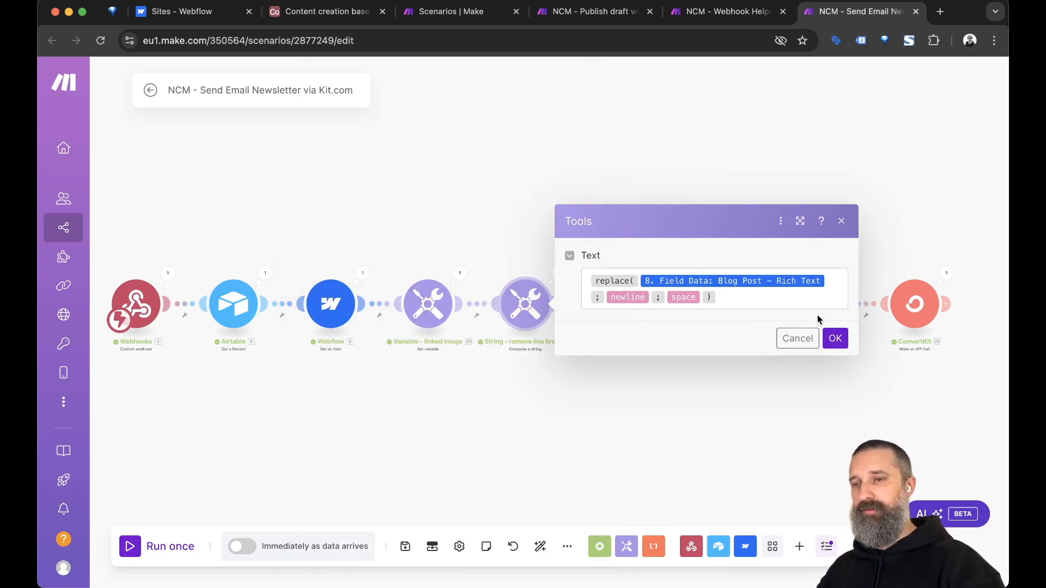
pyautogui.click(835, 339)
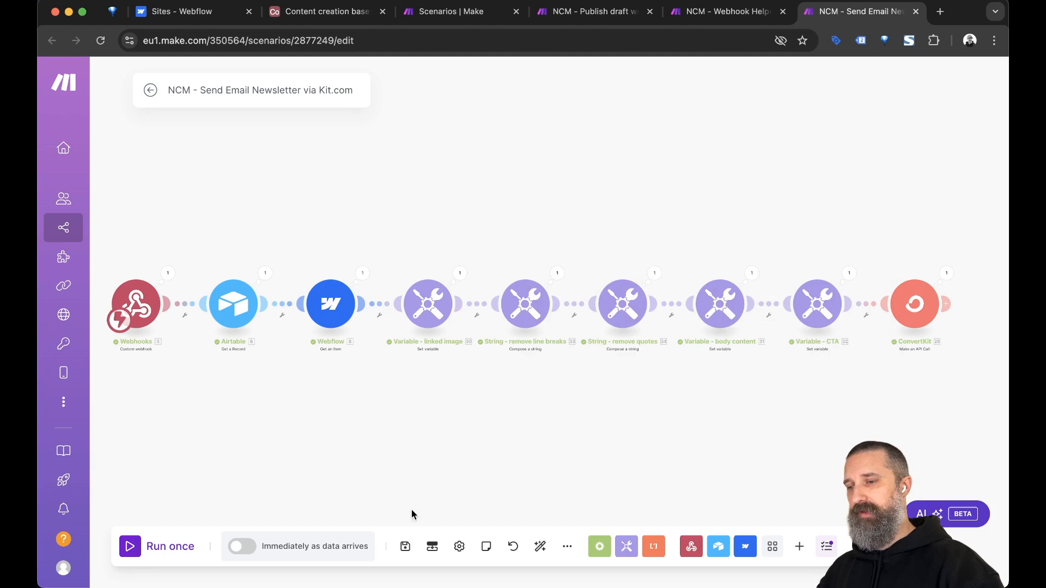
pyautogui.click(405, 547)
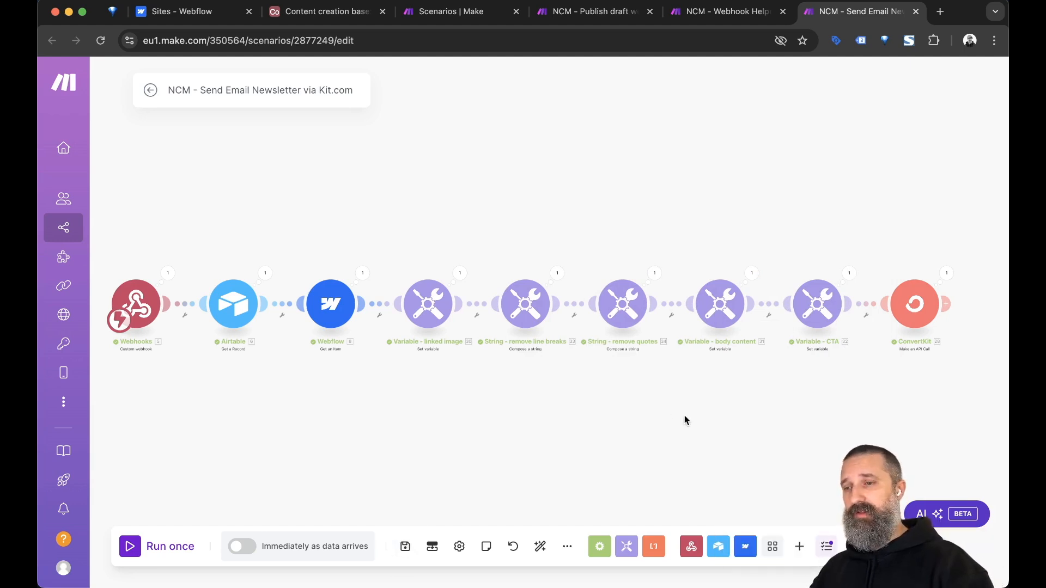
# Check the remove-quotes step's double-quote escaping replace() formula and close it unchanged.
pyautogui.click(622, 318)
pyautogui.click(857, 310)
pyautogui.press('Left')
pyautogui.press('Left')
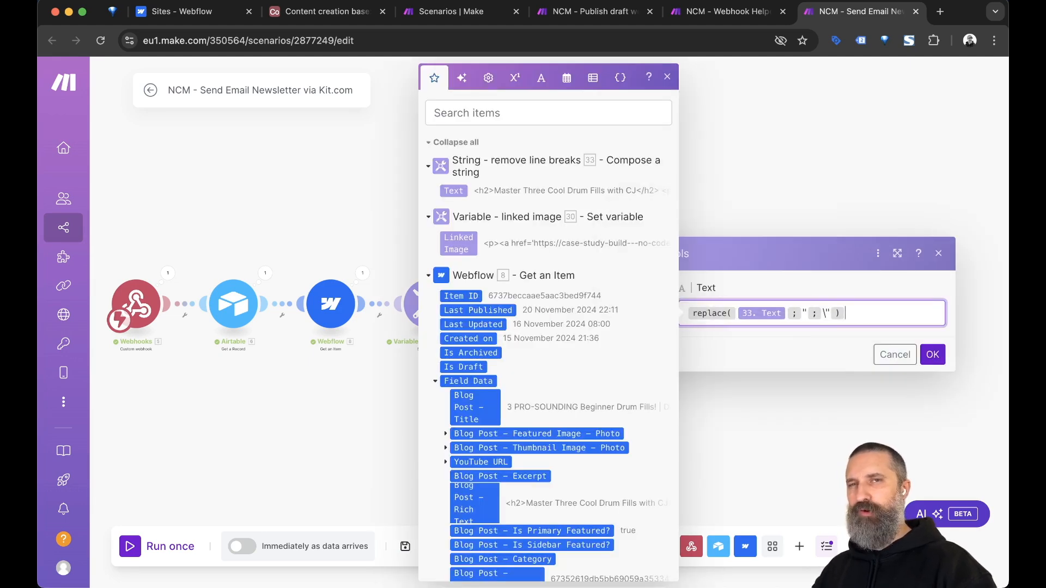
pyautogui.press('Left')
pyautogui.press('Left')
pyautogui.press('Left')
pyautogui.press('Left')
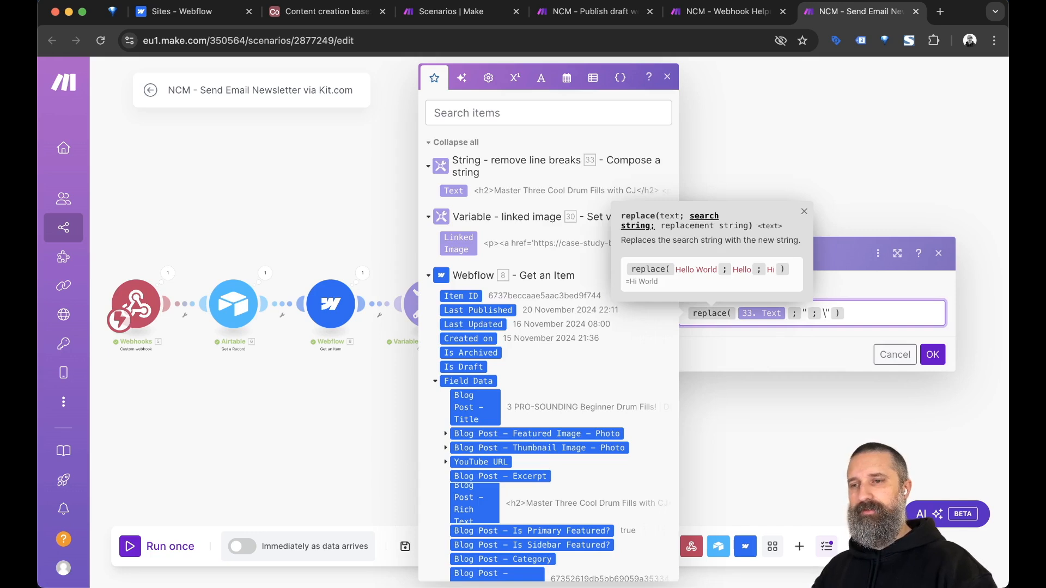
pyautogui.press('Left')
pyautogui.press('Left')
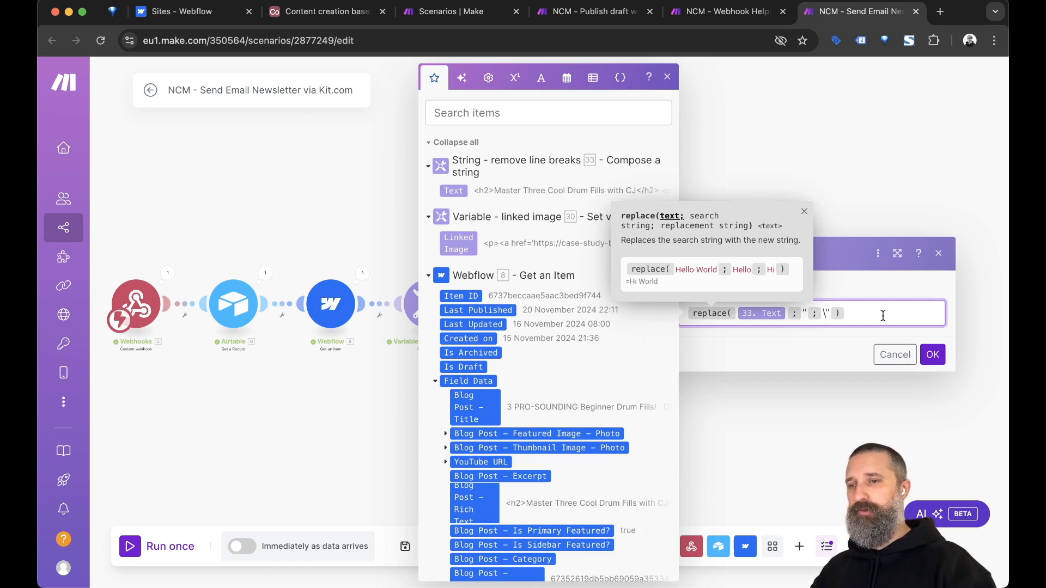
pyautogui.click(816, 424)
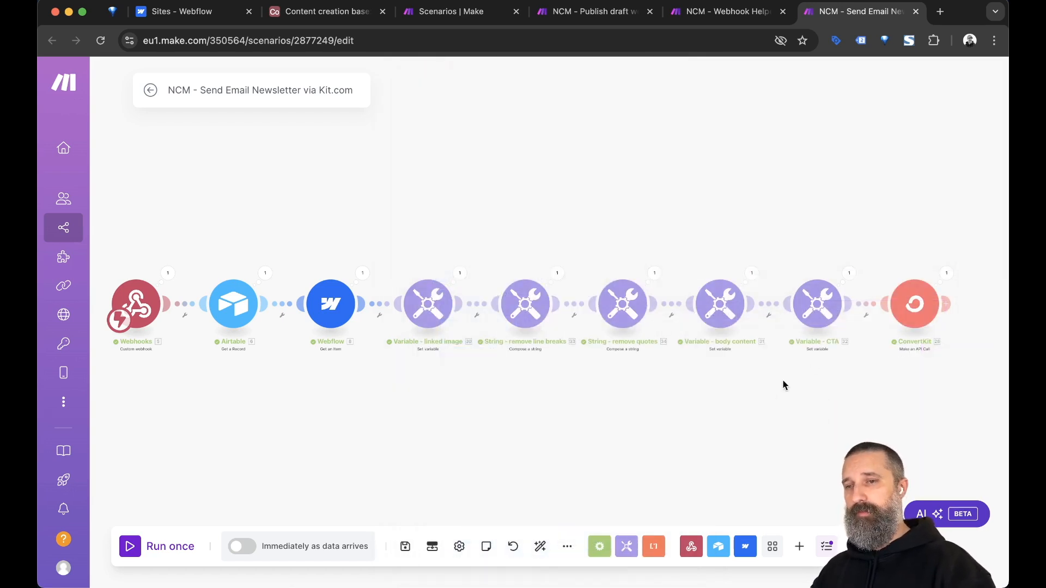
# Open the ConvertKit Make an API Call module and place the caret in its JSON Body after the description key.
pyautogui.click(920, 308)
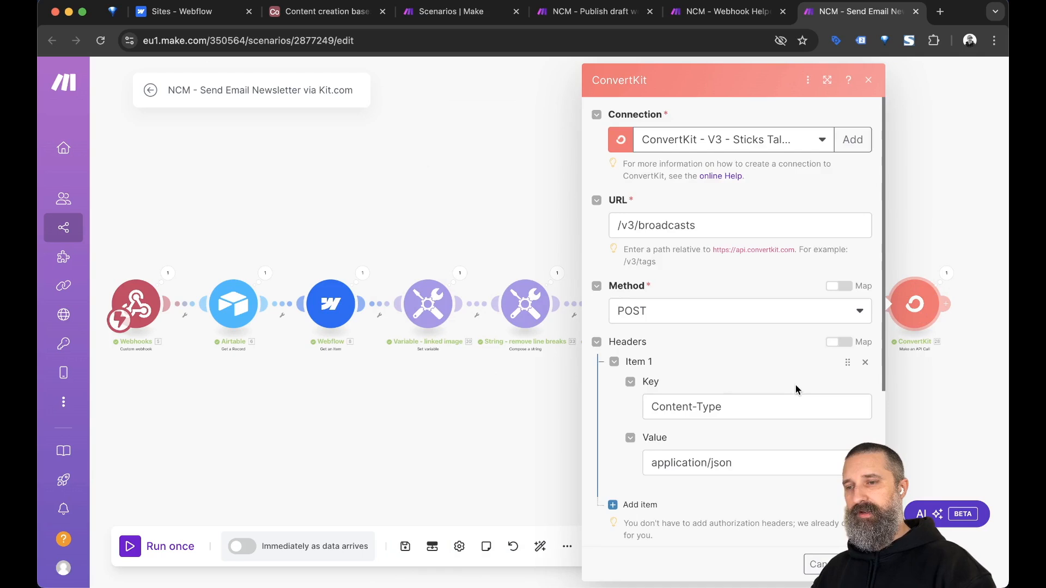
pyautogui.scroll(-4, 796, 385)
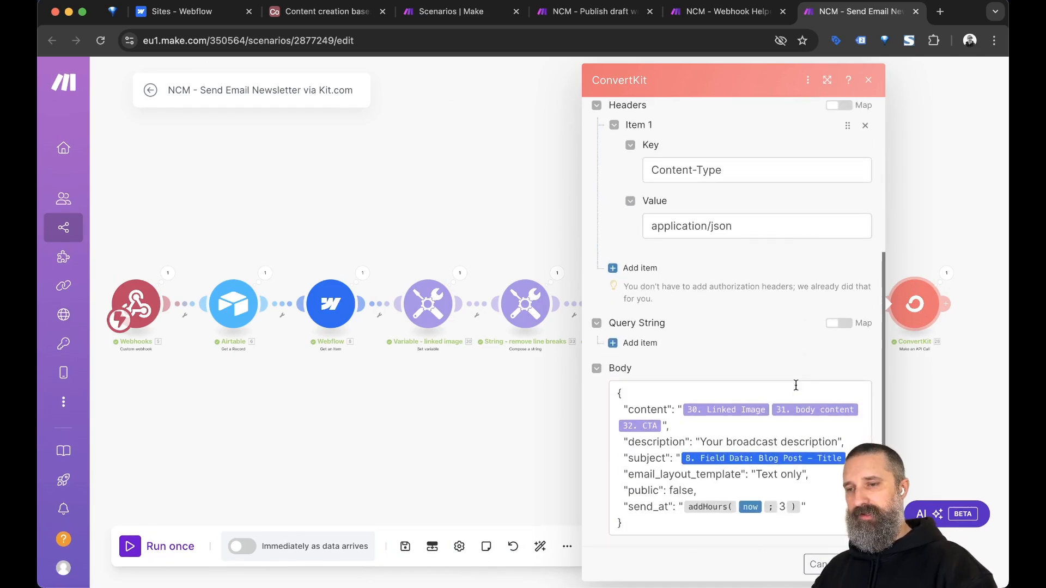
pyautogui.click(699, 442)
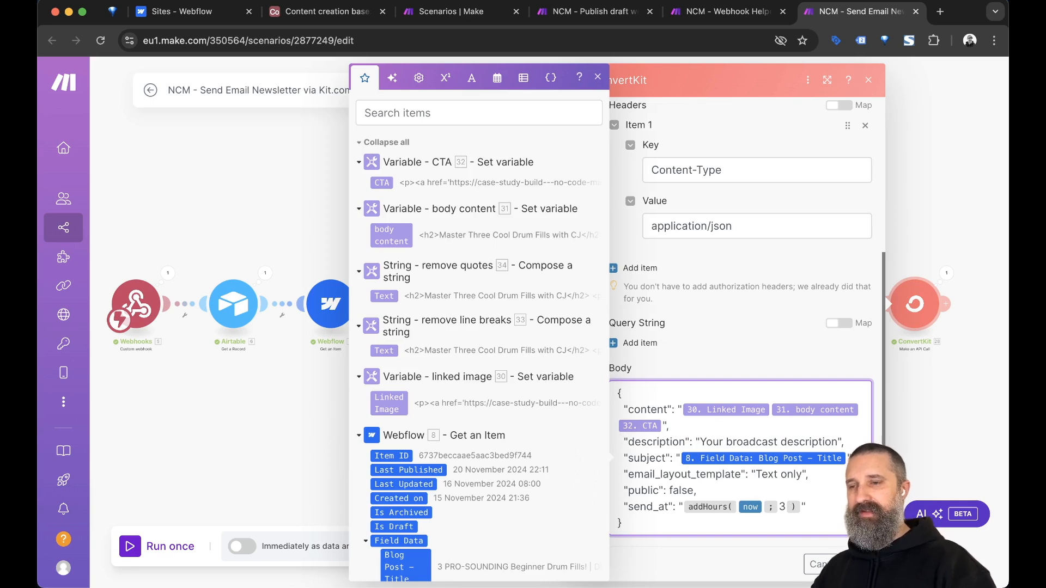
pyautogui.click(685, 442)
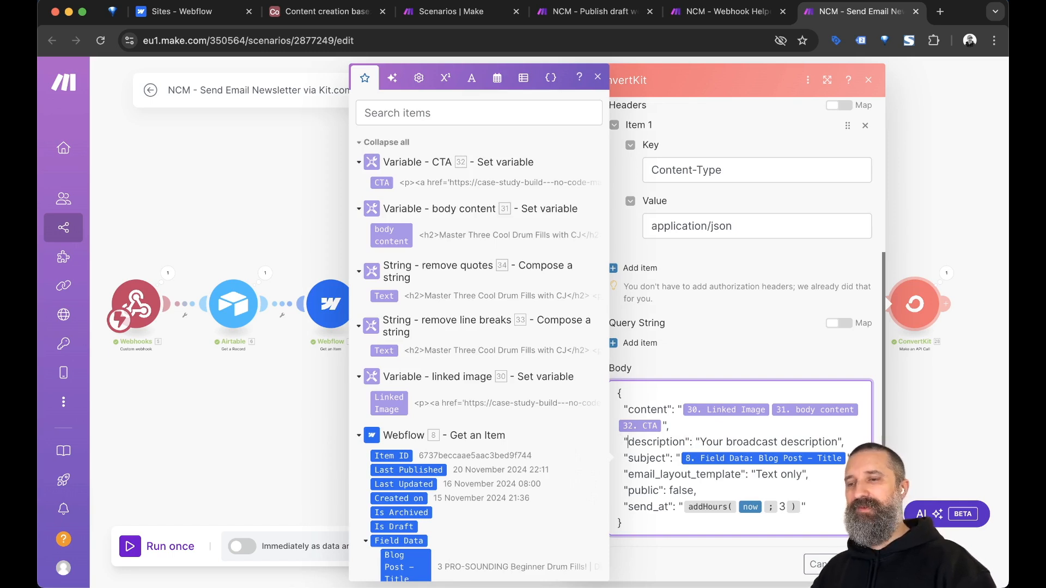
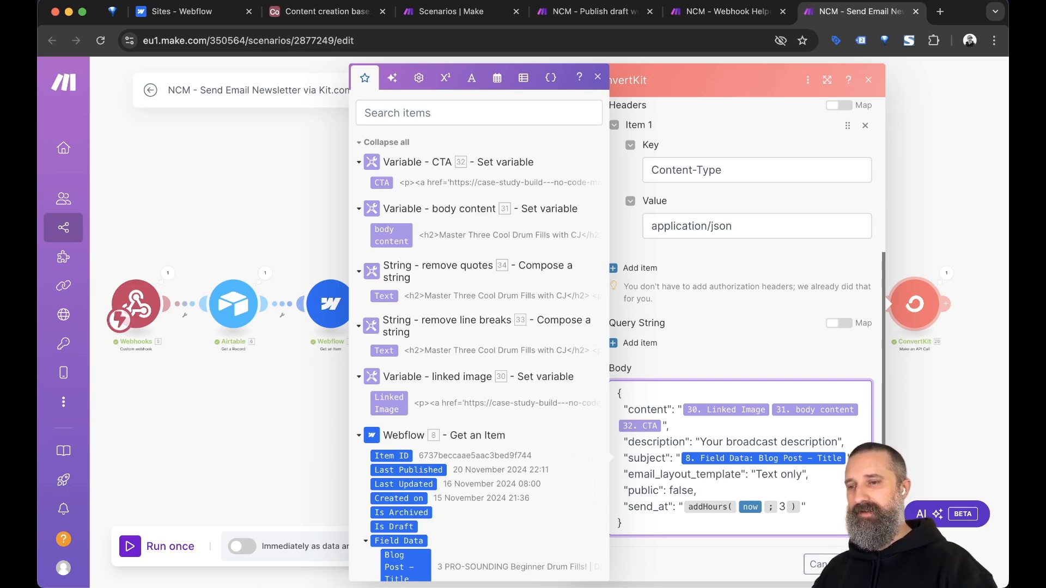
# Close the mapping panel and confirm the ConvertKit API call module settings with OK.
pyautogui.click(733, 358)
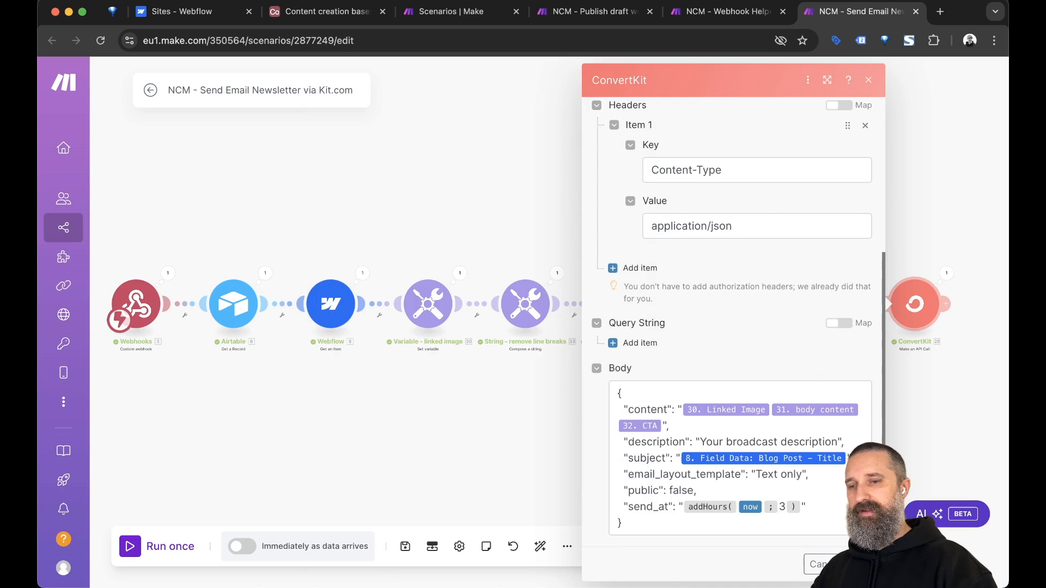
pyautogui.click(858, 564)
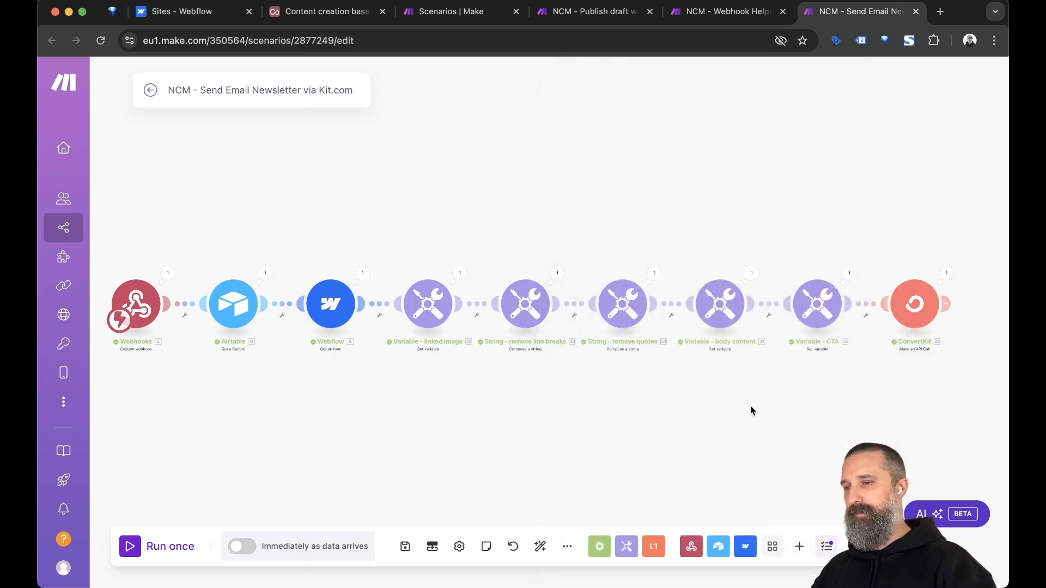
pyautogui.click(429, 309)
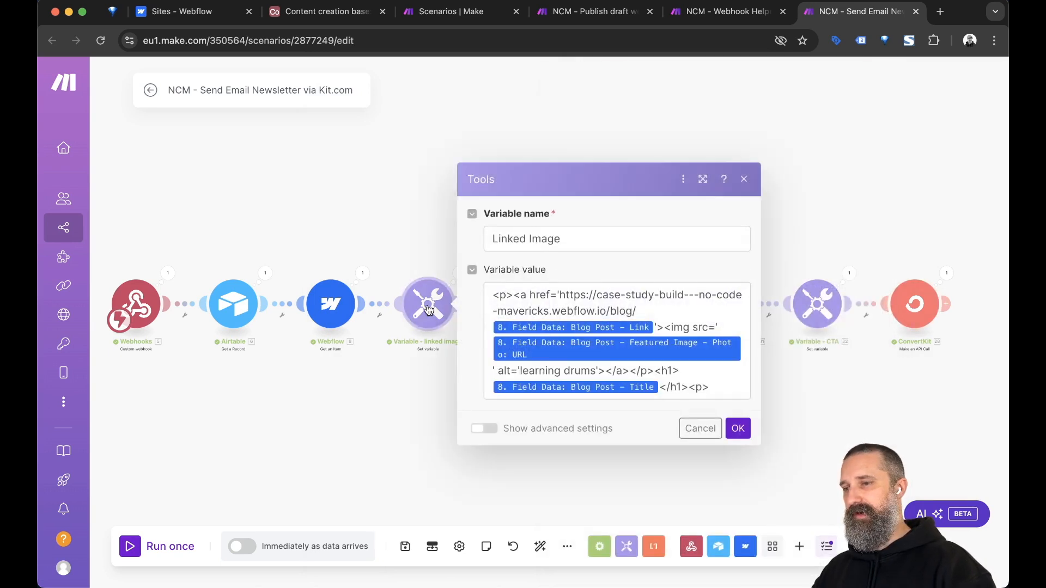
pyautogui.click(582, 297)
pyautogui.press('Right')
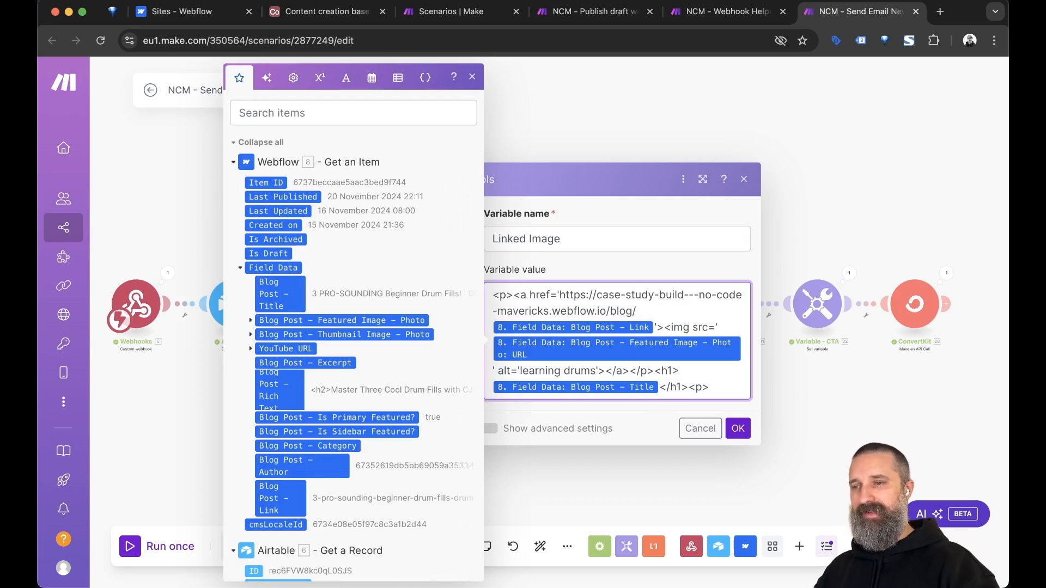
pyautogui.click(671, 271)
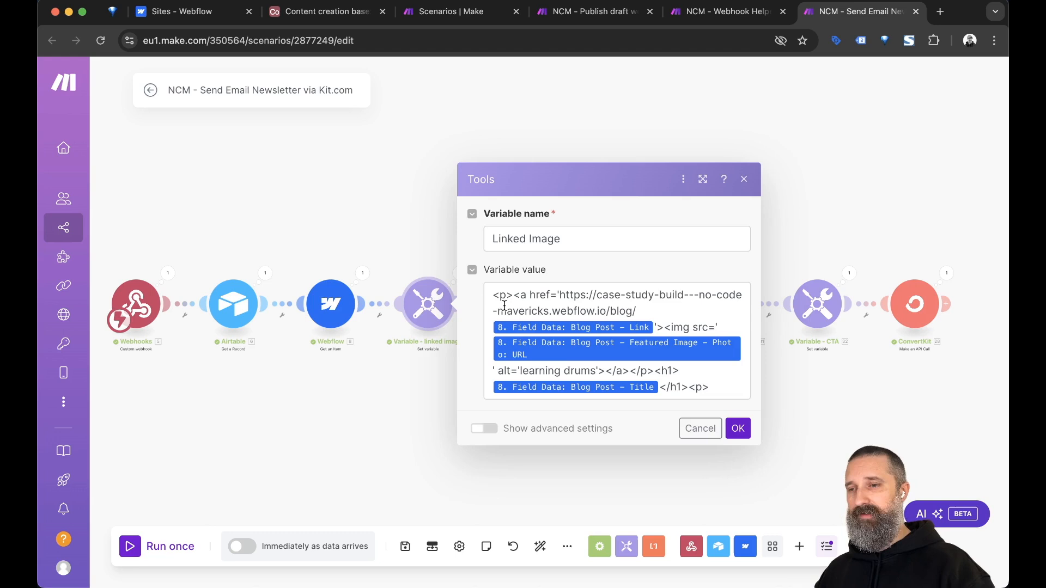
pyautogui.click(565, 294)
pyautogui.press('Left')
pyautogui.hotkey('shift', 'Left')
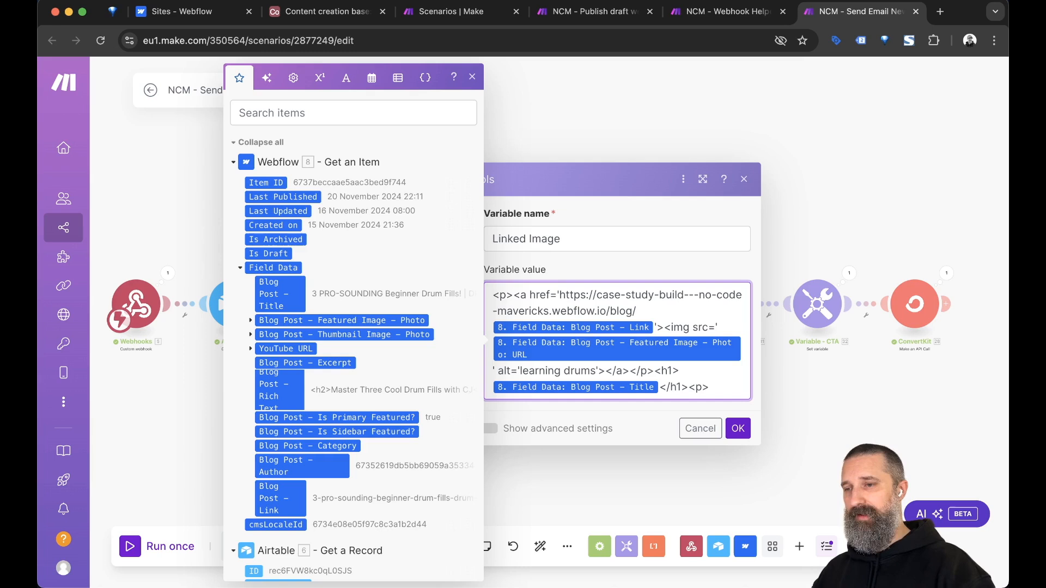
pyautogui.click(786, 185)
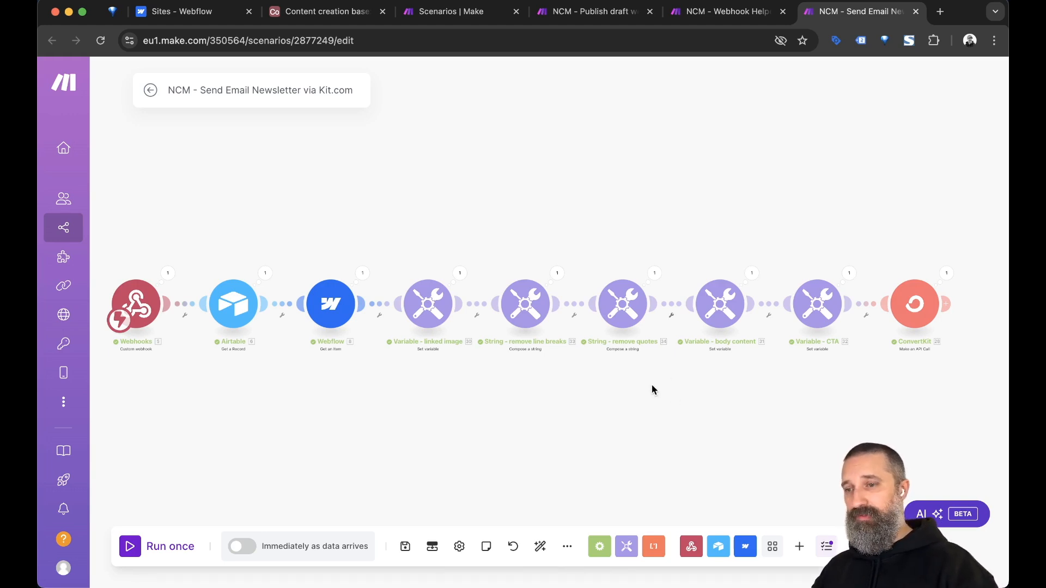
# In the String - remove quotes formula, swap the escaped-quote replacement for emptystring.
pyautogui.click(623, 304)
pyautogui.click(820, 289)
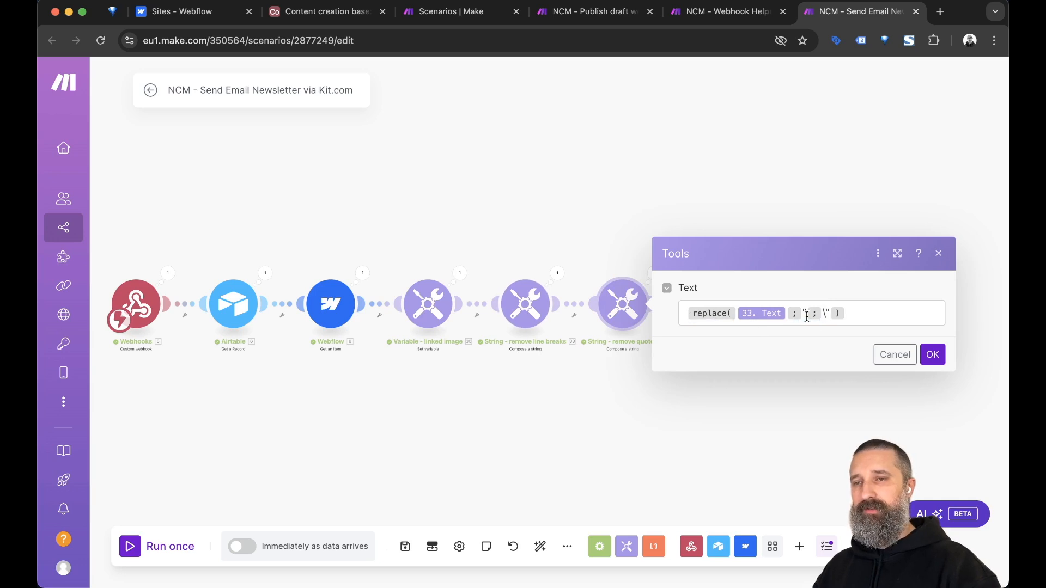
pyautogui.click(852, 310)
pyautogui.press('Left')
pyautogui.press('Left')
pyautogui.press('Left')
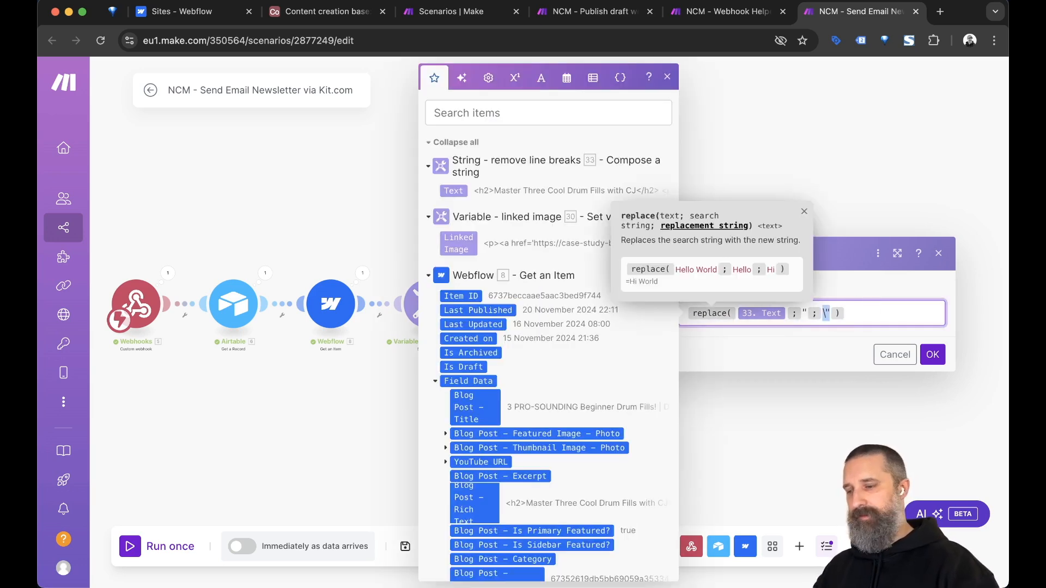
pyautogui.press('BackSpace')
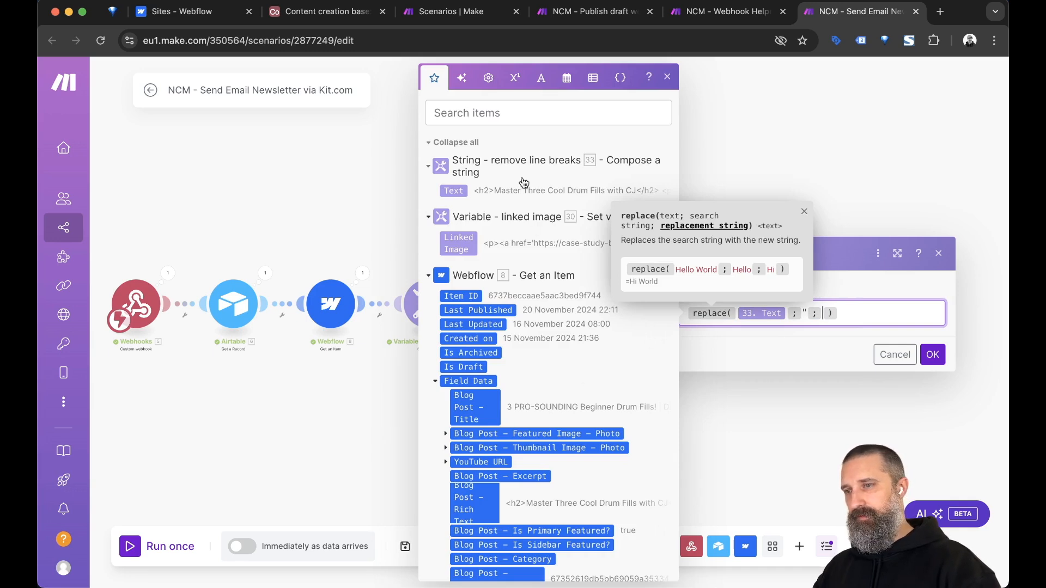
pyautogui.click(541, 77)
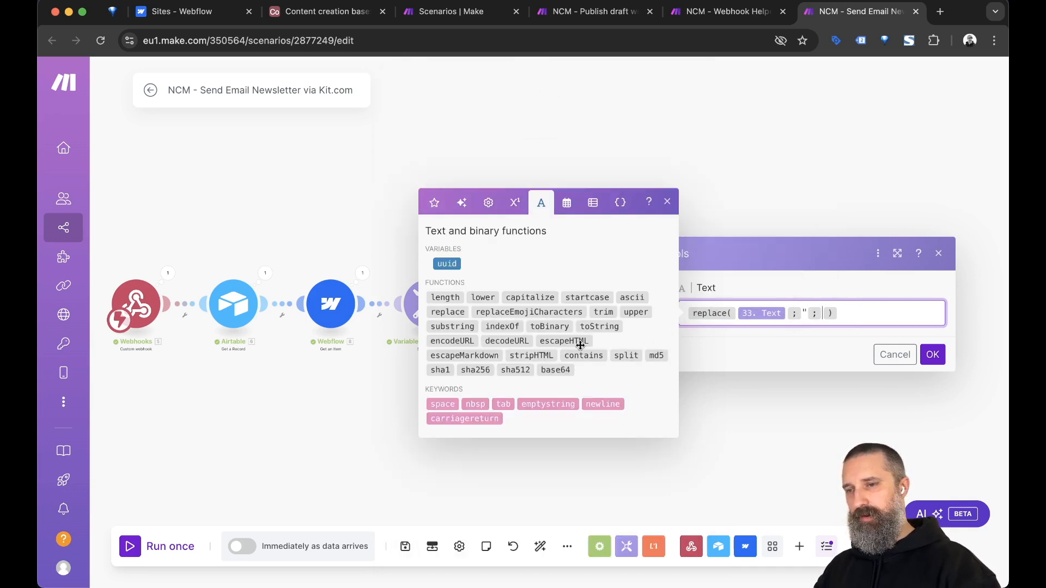
pyautogui.click(557, 404)
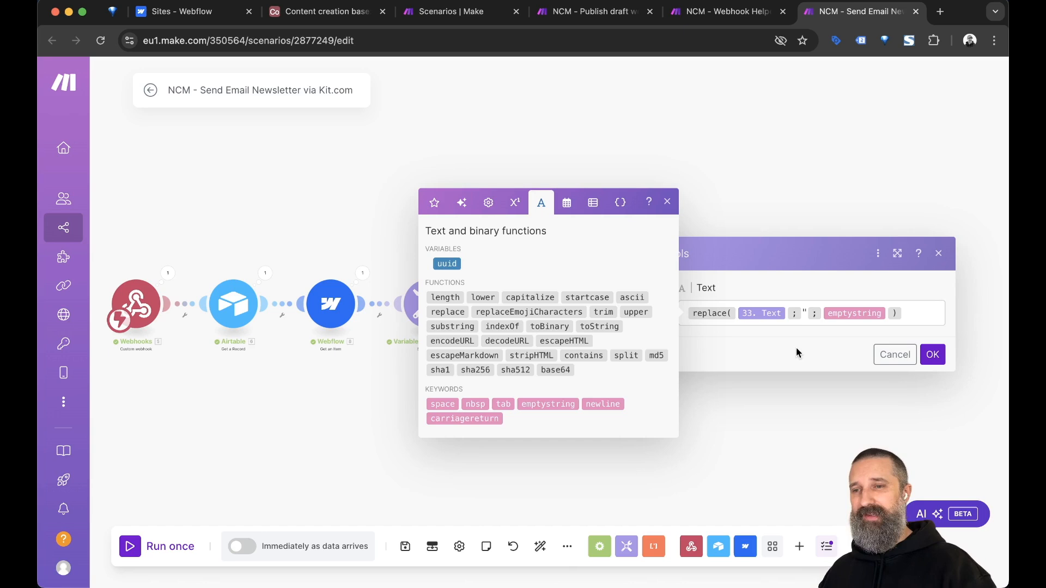
# Restore \" as the replacement so the Text reads replace(33. Text; "; \").
pyautogui.click(902, 312)
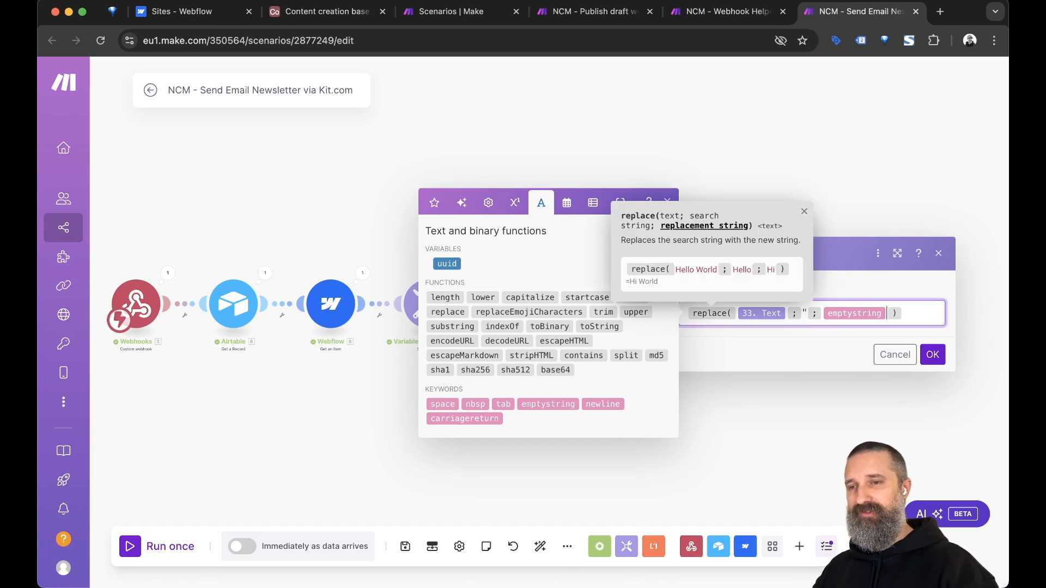
pyautogui.press('BackSpace')
pyautogui.write('\\"')
pyautogui.click(837, 291)
pyautogui.click(845, 312)
pyautogui.press('Left')
pyautogui.hotkey('shift', 'Left')
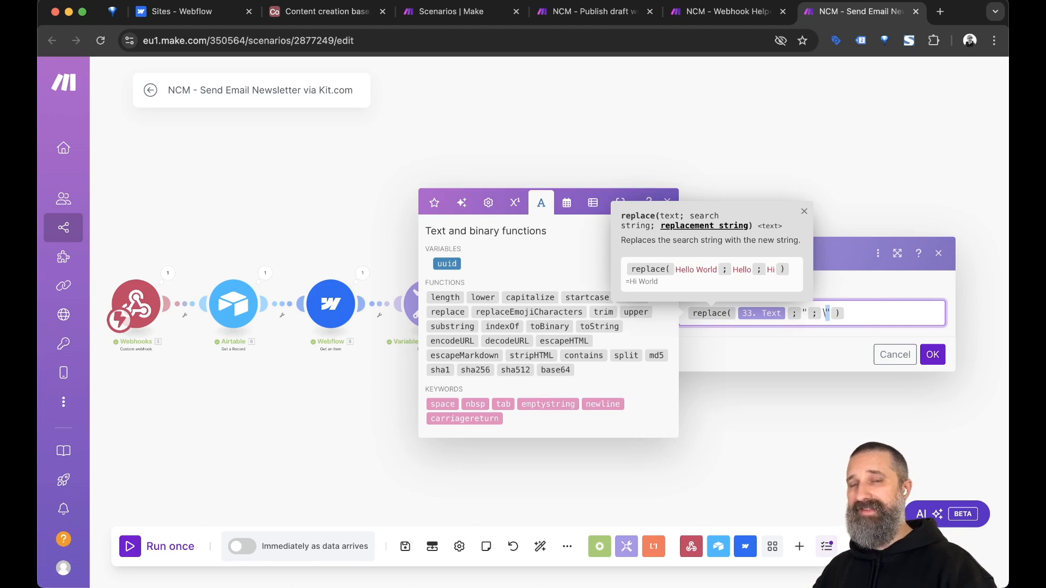
pyautogui.press('Right')
pyautogui.press('Right')
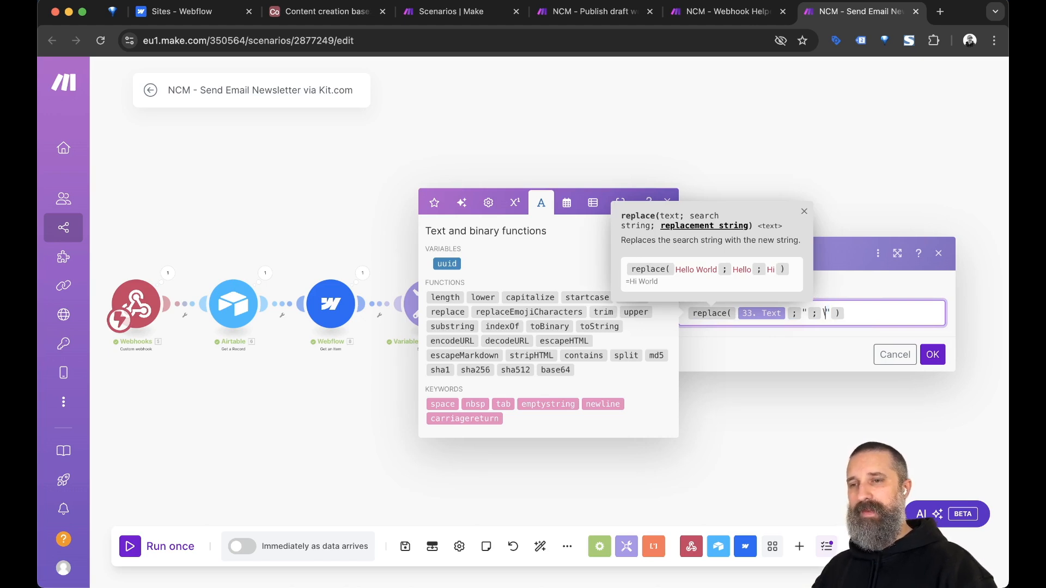
pyautogui.press('Left')
pyautogui.press('Left')
pyautogui.press('Left')
pyautogui.press('Left')
pyautogui.press('Left')
pyautogui.press('Left')
pyautogui.press('Left')
pyautogui.press('Left')
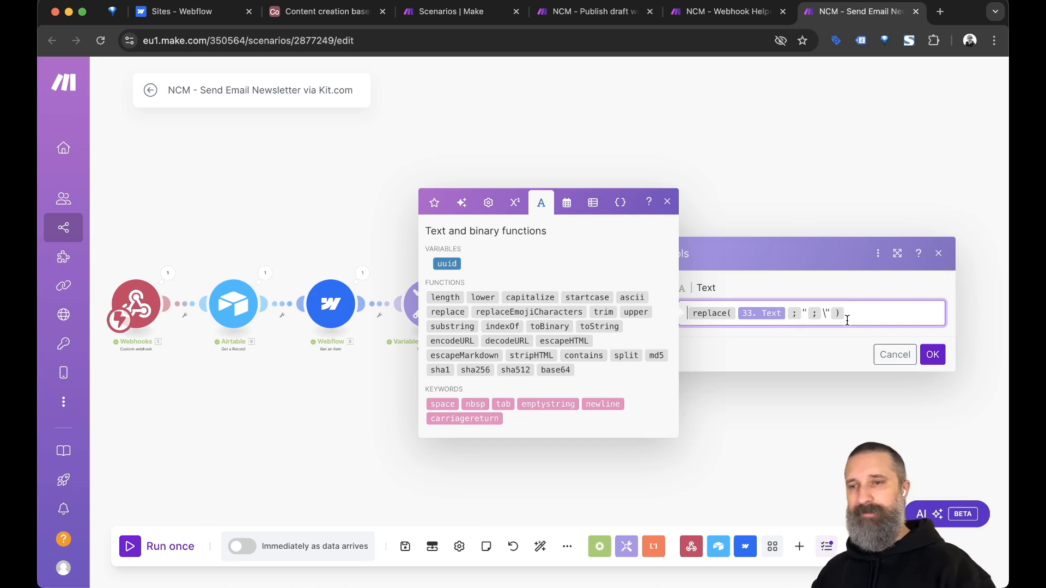
pyautogui.click(790, 282)
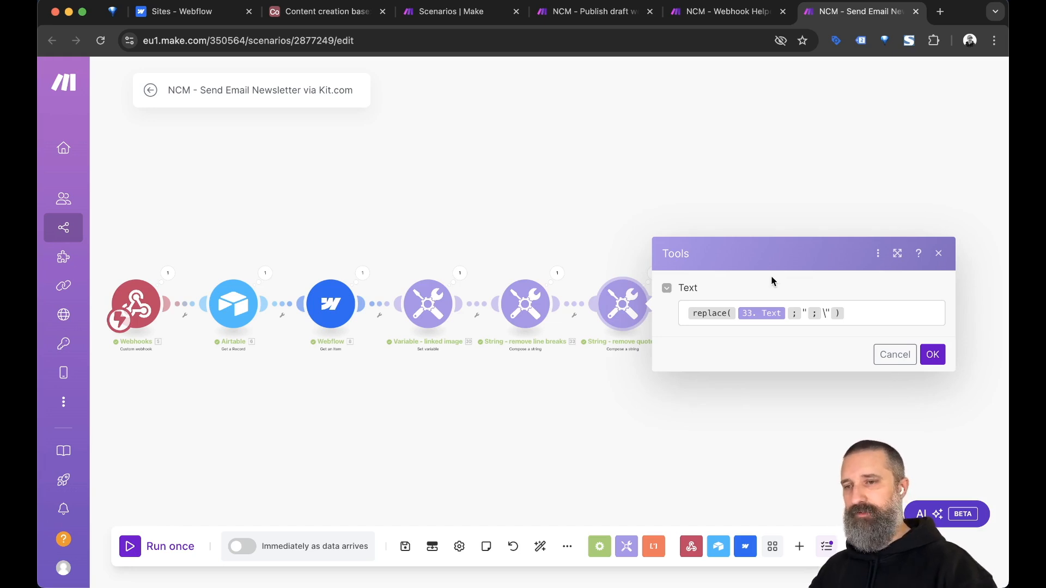
# Confirm the module and rename it to 'String - escaping quotes'.
pyautogui.click(934, 355)
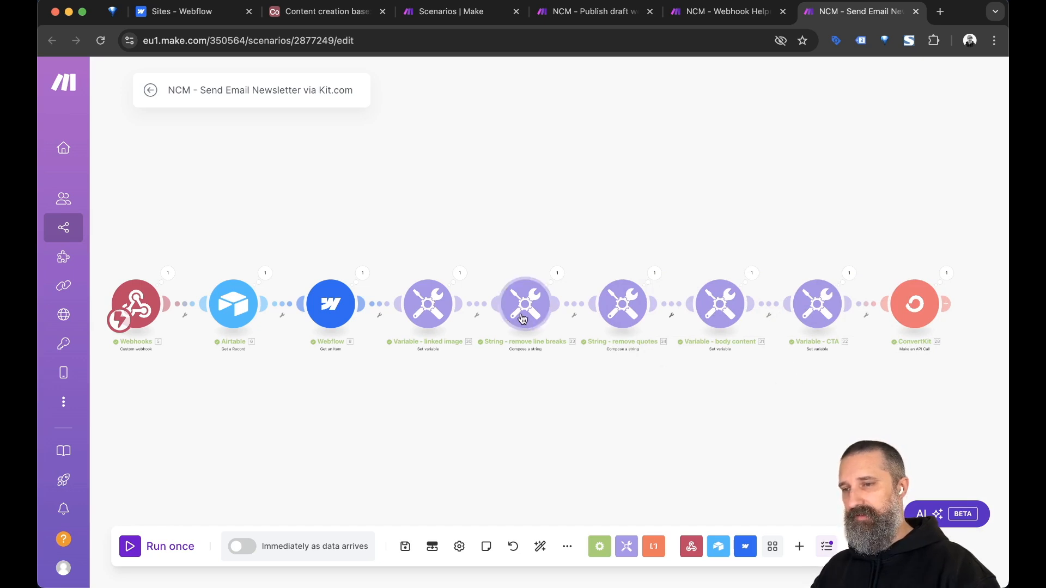
pyautogui.rightClick(624, 308)
pyautogui.click(656, 381)
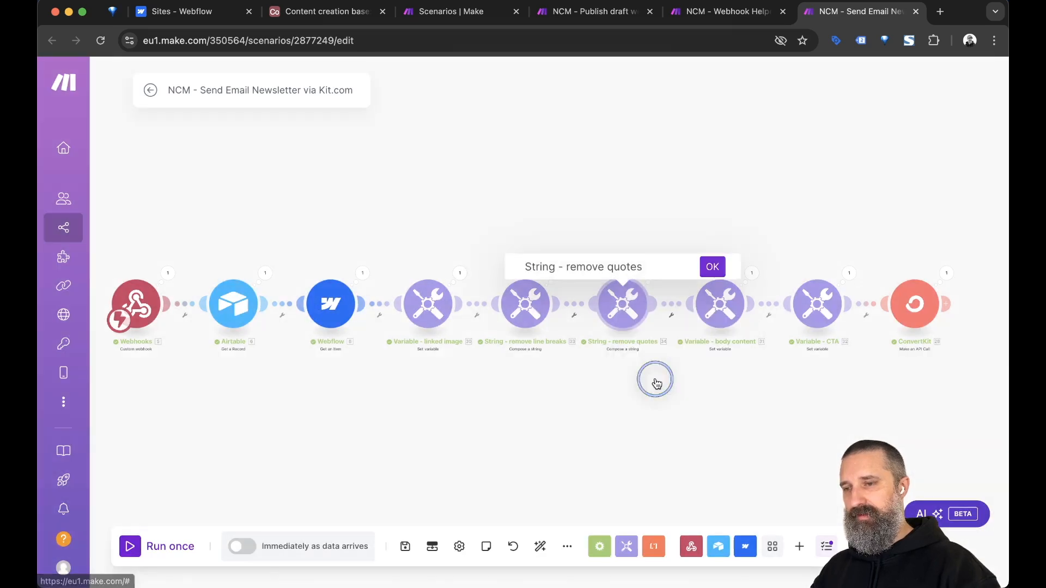
pyautogui.doubleClick(581, 268)
pyautogui.write('escaoing')
pyautogui.doubleClick(602, 267)
pyautogui.write('escaping')
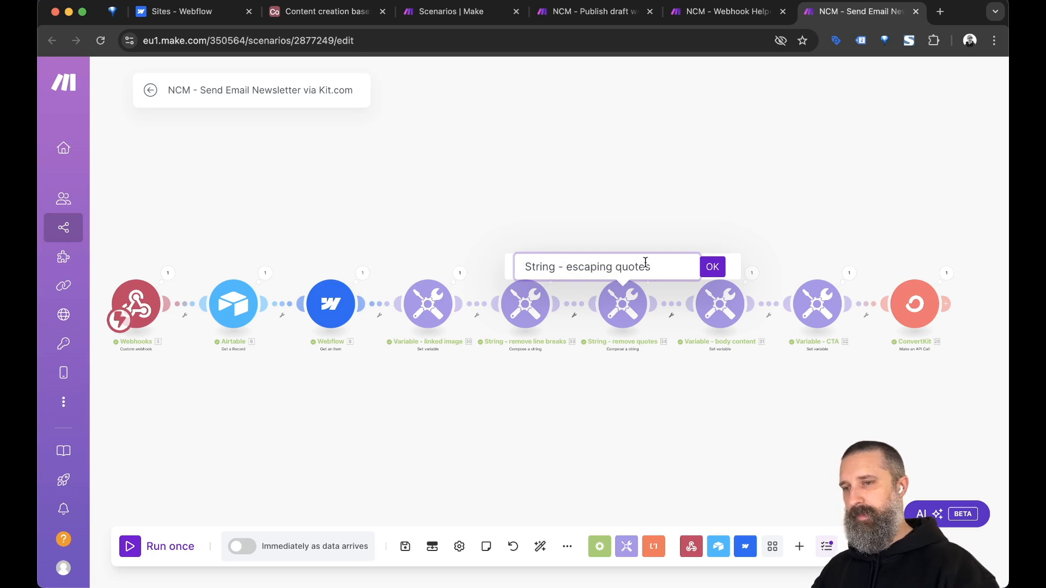
pyautogui.click(712, 267)
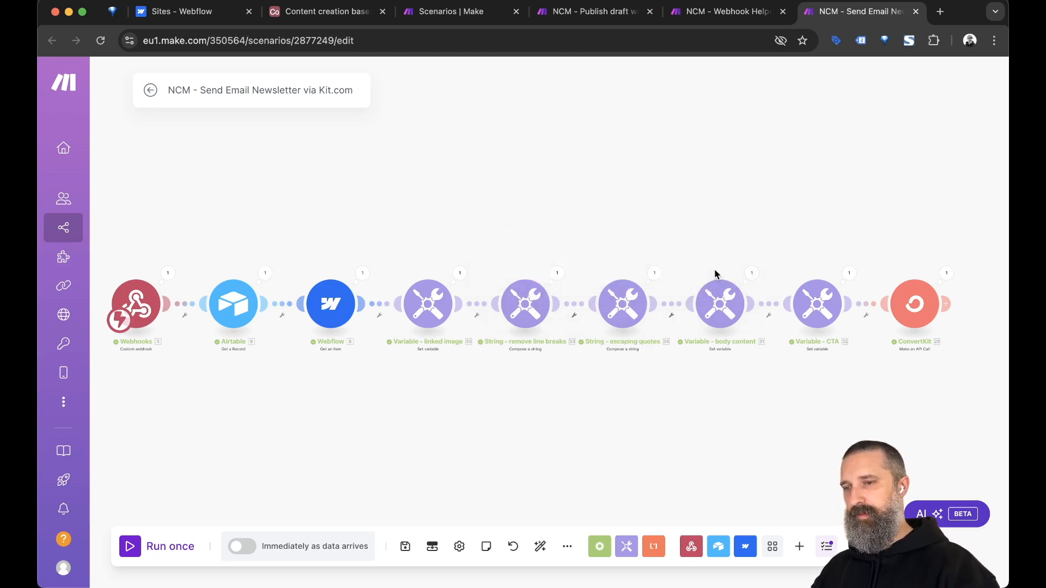
# Check that the body content variable maps 34. Text, then save the scenario.
pyautogui.click(721, 310)
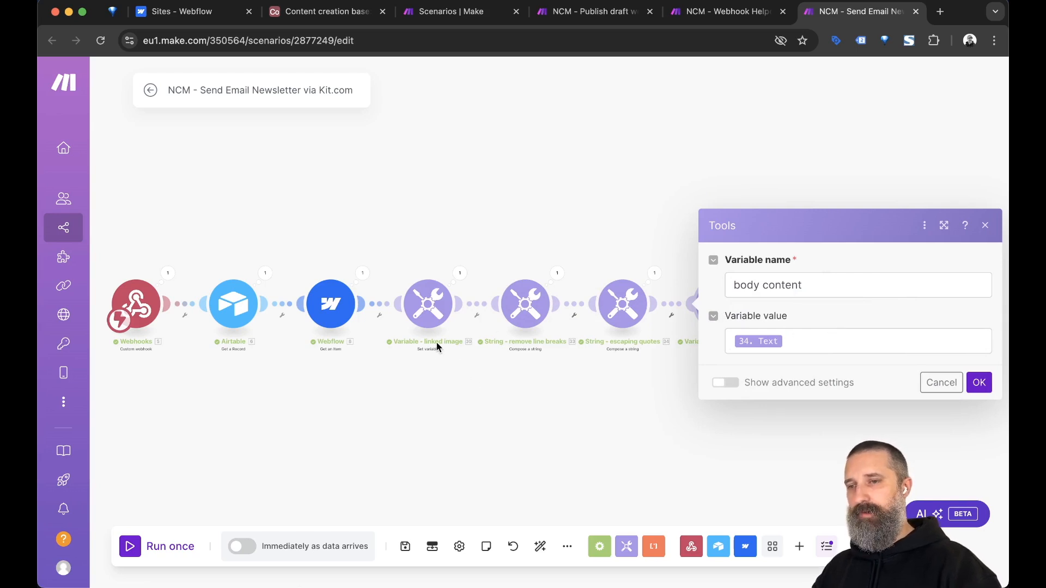
pyautogui.click(973, 382)
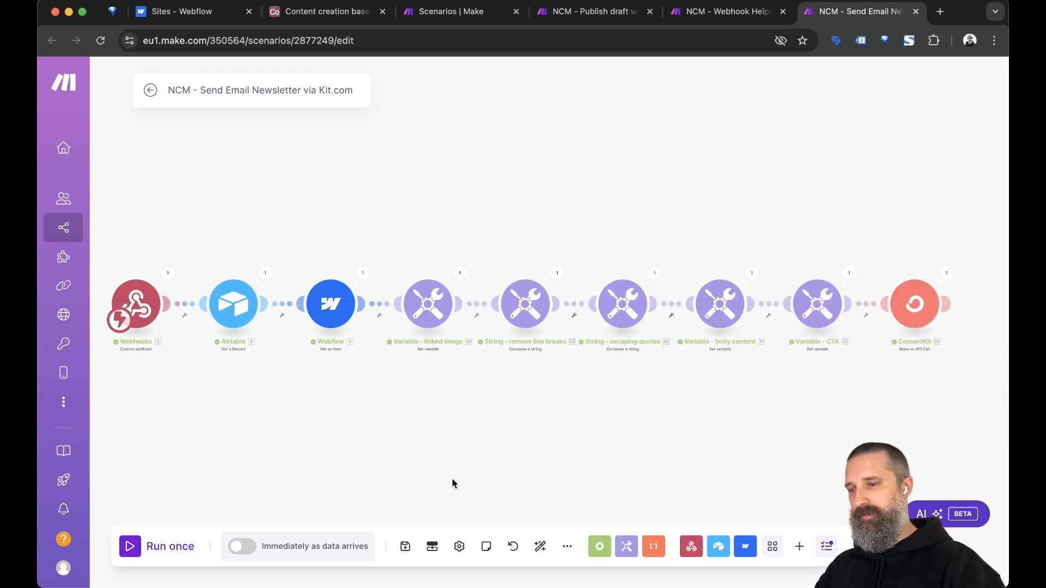
pyautogui.click(405, 547)
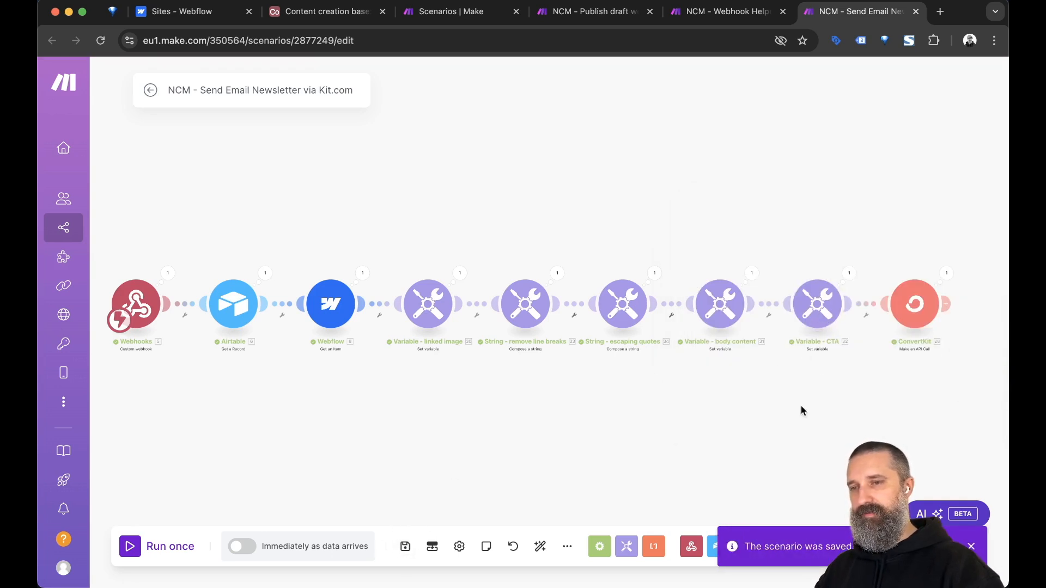
pyautogui.click(830, 309)
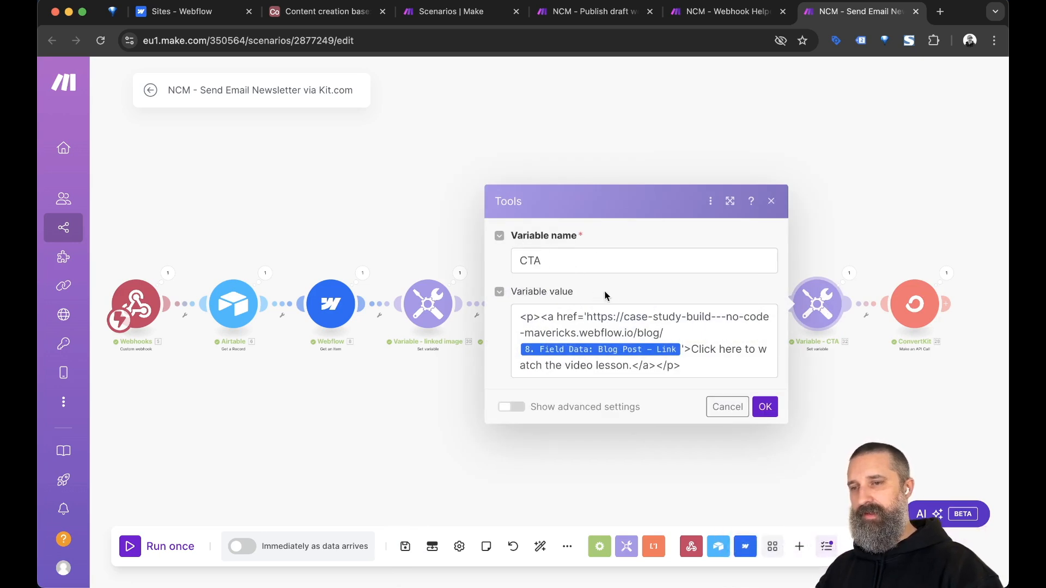
# Keep the CTA link as the blog URL plus the Blog Post - Link slug, then save.
pyautogui.click(581, 316)
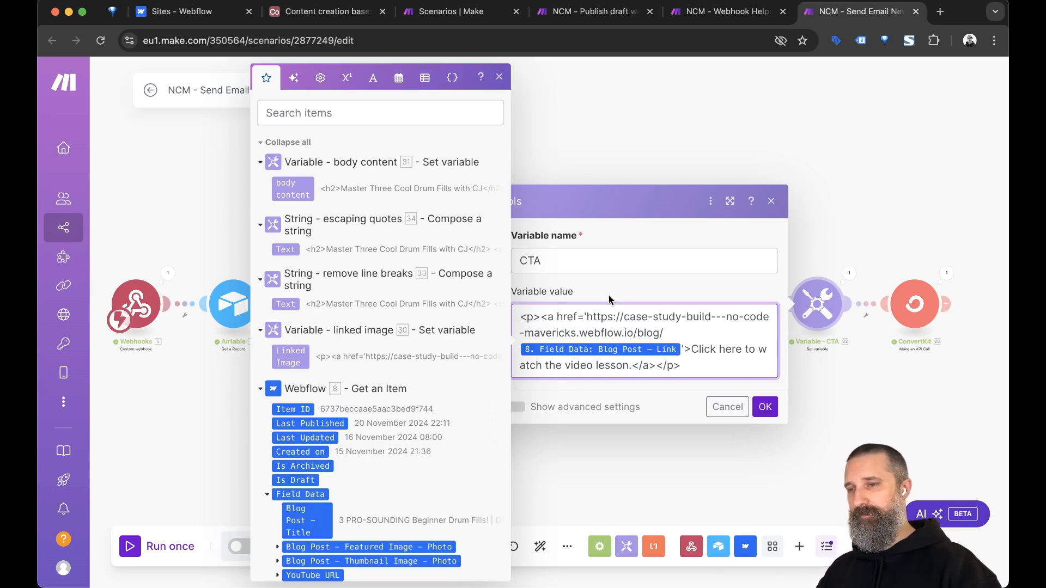
pyautogui.click(624, 287)
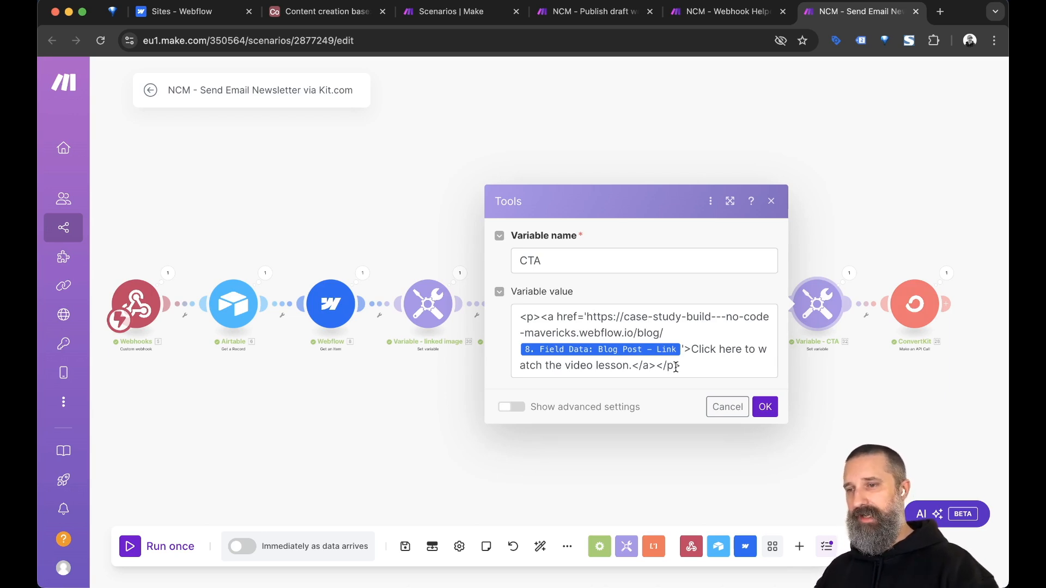
pyautogui.click(597, 315)
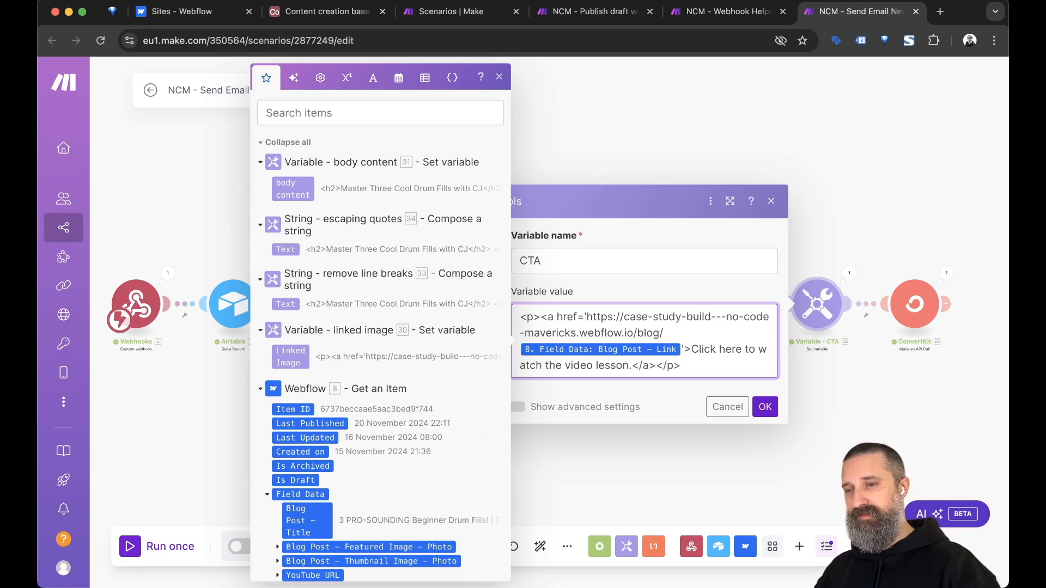
pyautogui.hotkey('shift', 'Down')
pyautogui.hotkey('shift', 'Right')
pyautogui.hotkey('shift', 'Right')
pyautogui.hotkey('shift', 'Right')
pyautogui.hotkey('shift', 'Right')
pyautogui.hotkey('shift', 'Right')
pyautogui.hotkey('shift', 'Right')
pyautogui.hotkey('shift', 'Right')
pyautogui.hotkey('shift', 'Right')
pyautogui.hotkey('shift', 'Right')
pyautogui.hotkey('shift', 'Right')
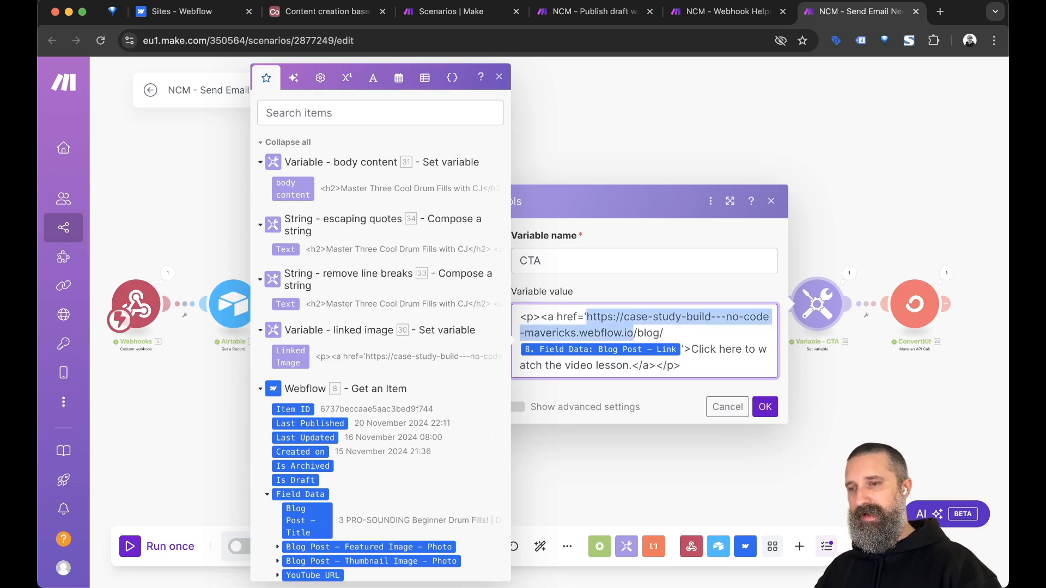
pyautogui.hotkey('shift', 'Right')
pyautogui.hotkey('shift', 'Right')
pyautogui.hotkey('shift', 'Right')
pyautogui.hotkey('shift', 'Right')
pyautogui.hotkey('shift', 'Right')
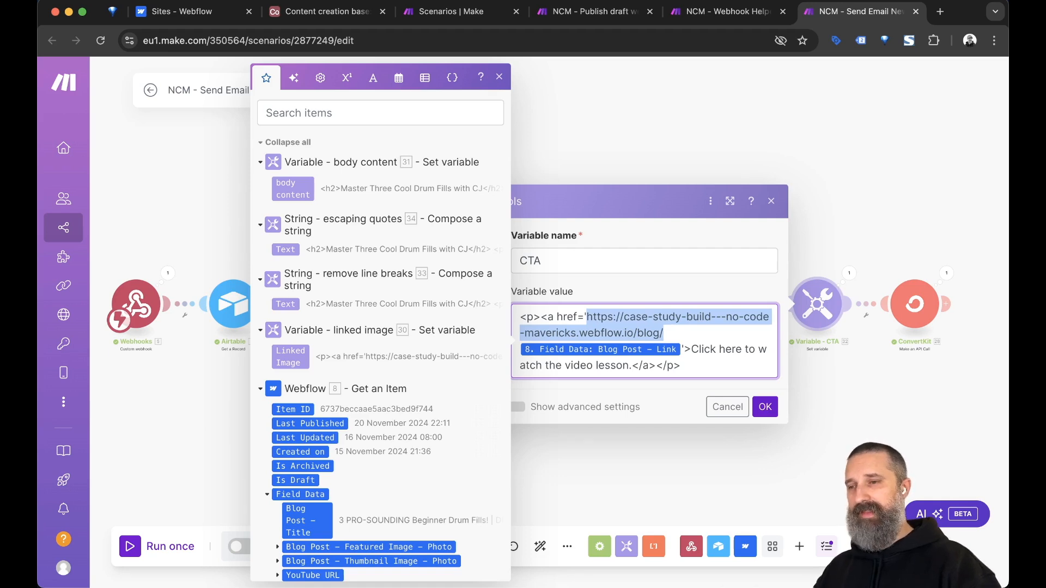
pyautogui.scroll(-5, 409, 394)
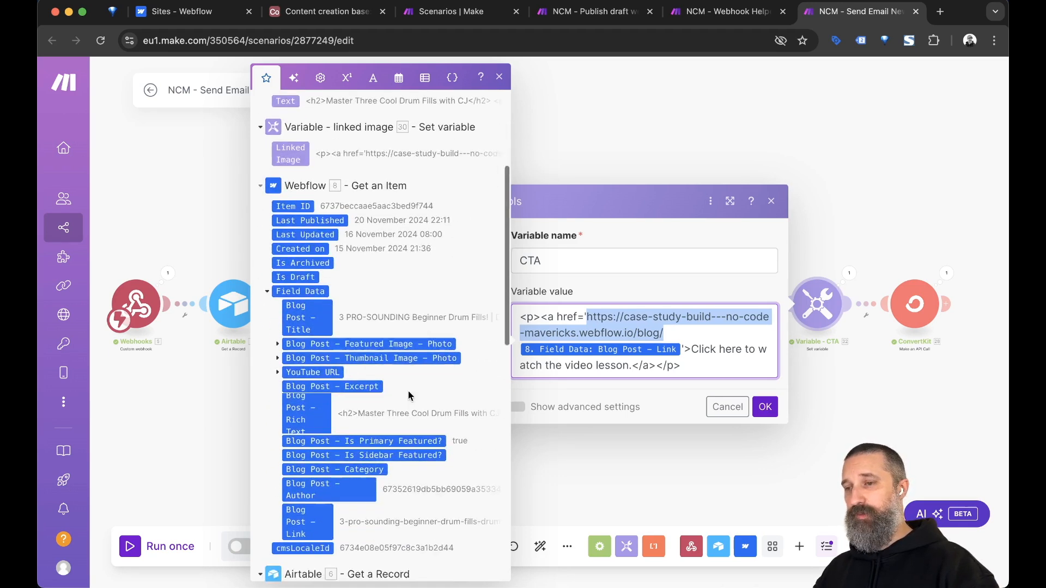
pyautogui.scroll(-1, 410, 393)
pyautogui.scroll(-1, 409, 392)
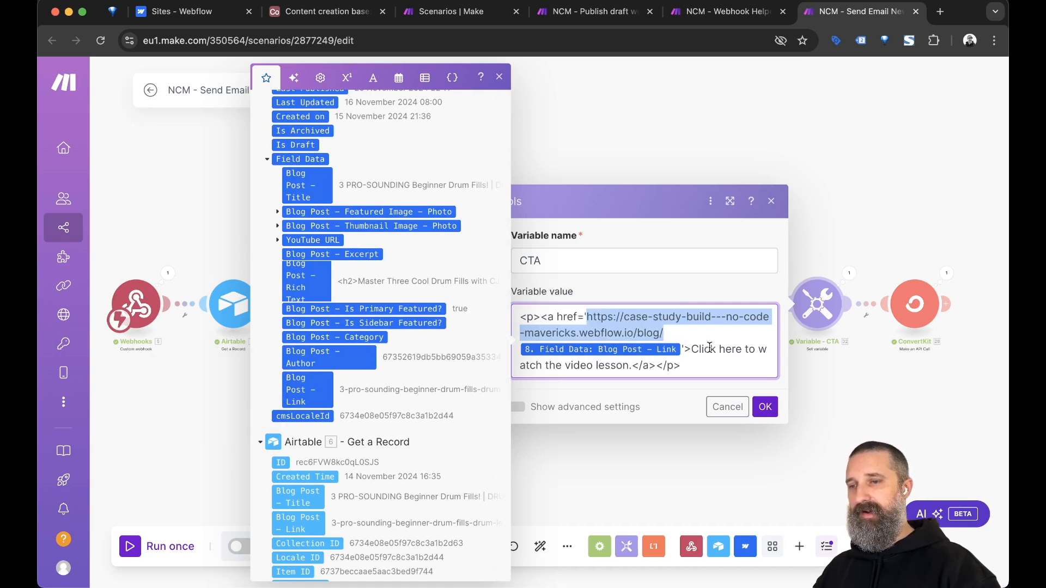
pyautogui.click(695, 402)
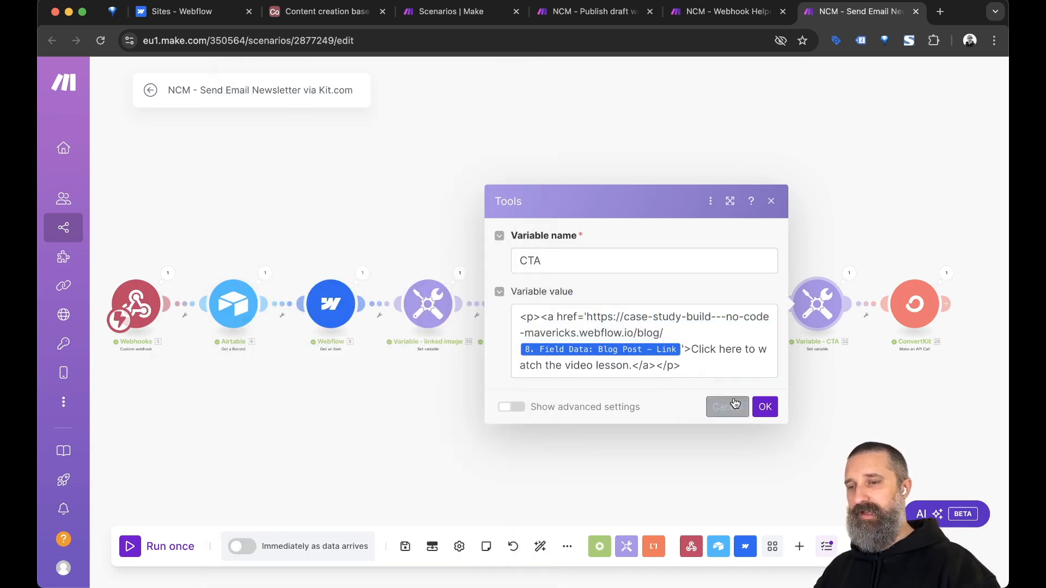
pyautogui.click(764, 406)
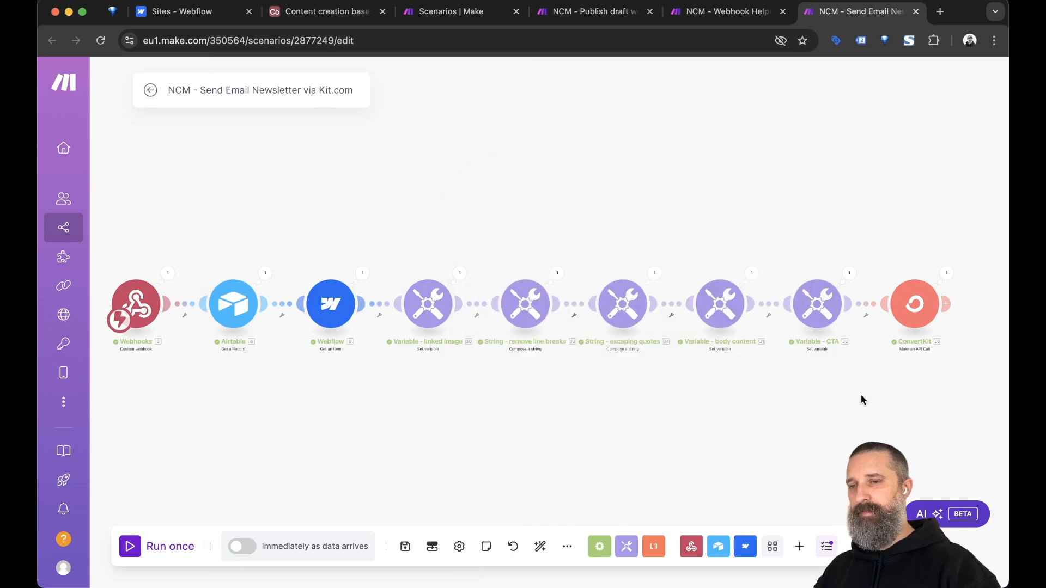
pyautogui.click(404, 547)
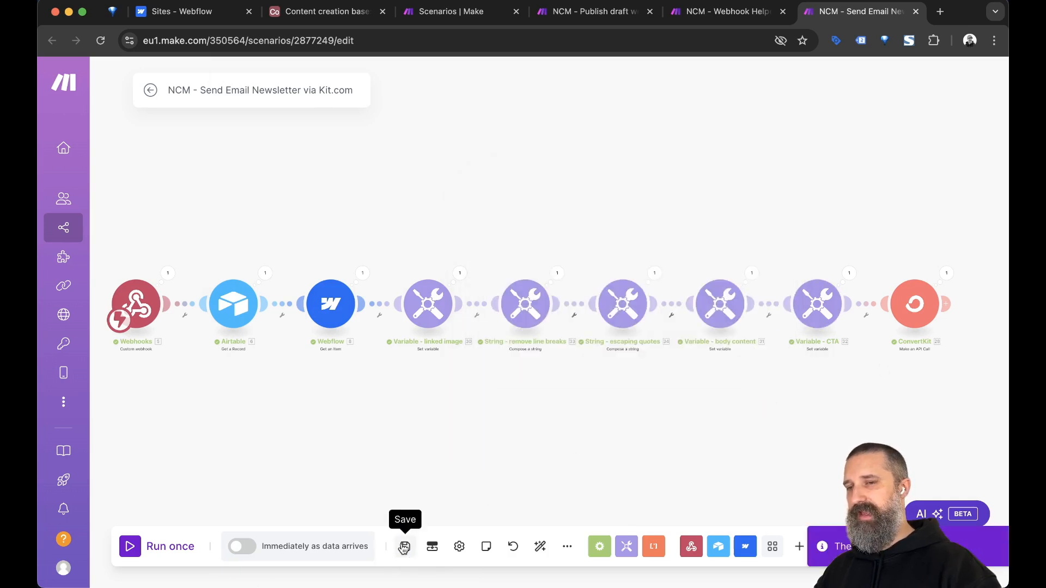
# Trial-add Linked Image, body content and CTA values to the ConvertKit body content, then remove them.
pyautogui.click(914, 327)
pyautogui.scroll(-5, 841, 399)
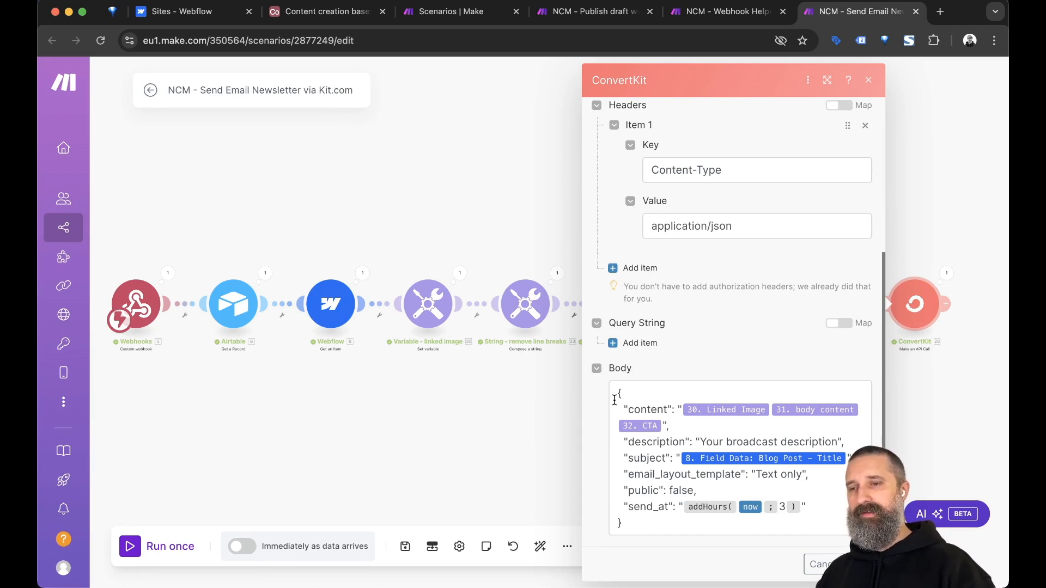
pyautogui.click(675, 409)
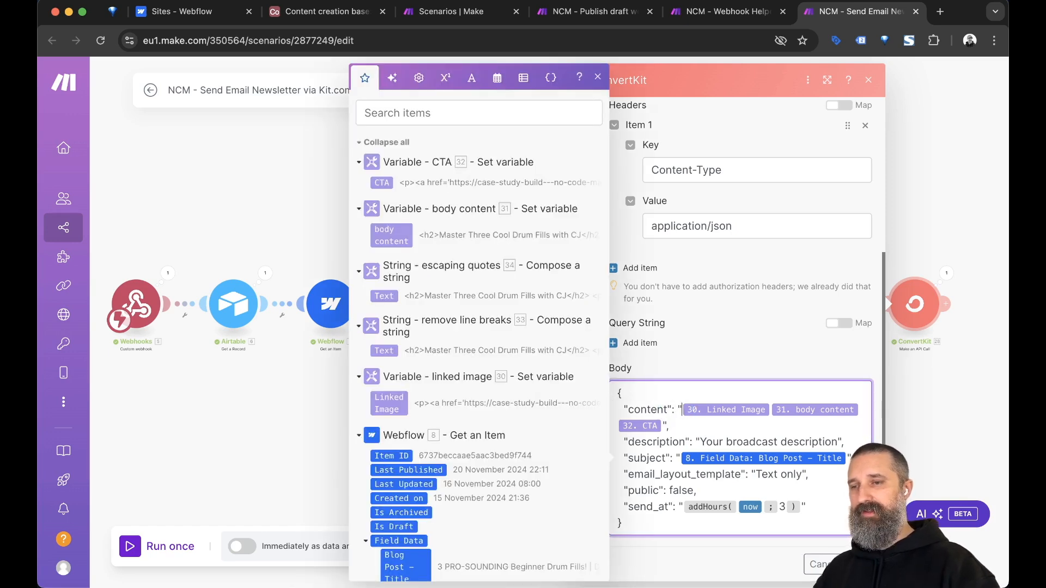
pyautogui.click(770, 410)
pyautogui.click(669, 426)
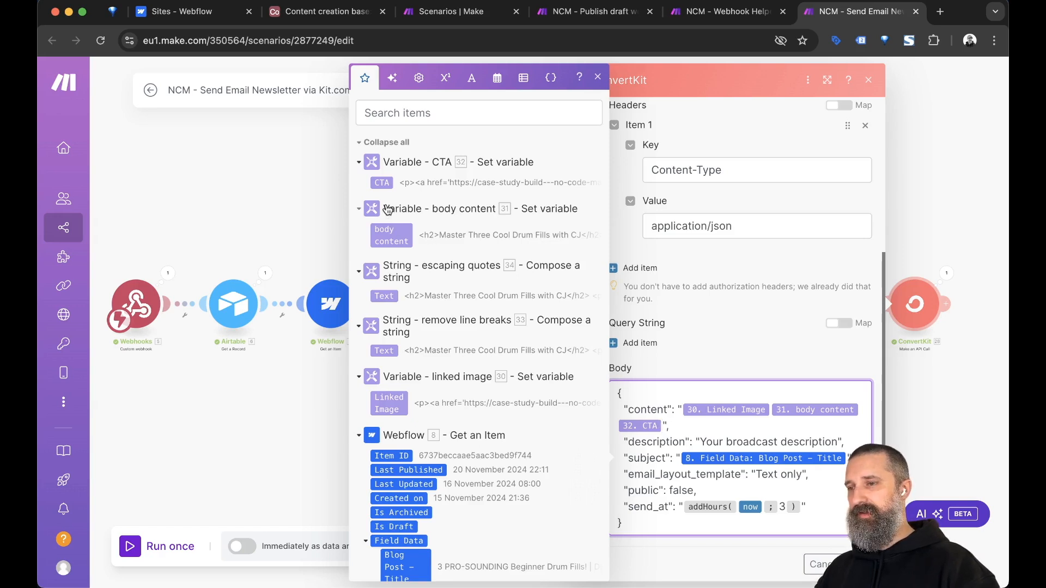
pyautogui.scroll(-1, 389, 211)
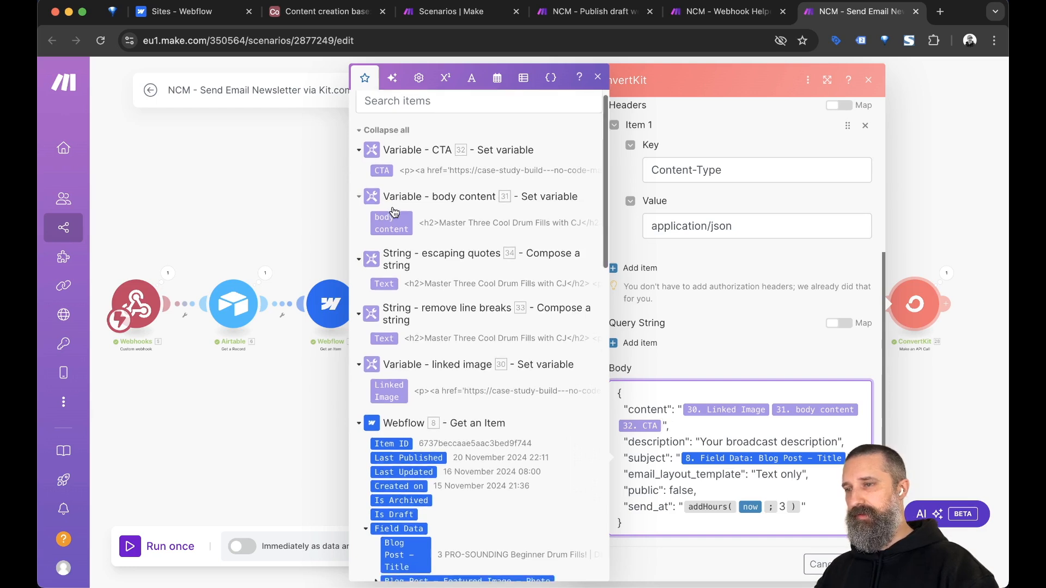
pyautogui.scroll(-1, 394, 212)
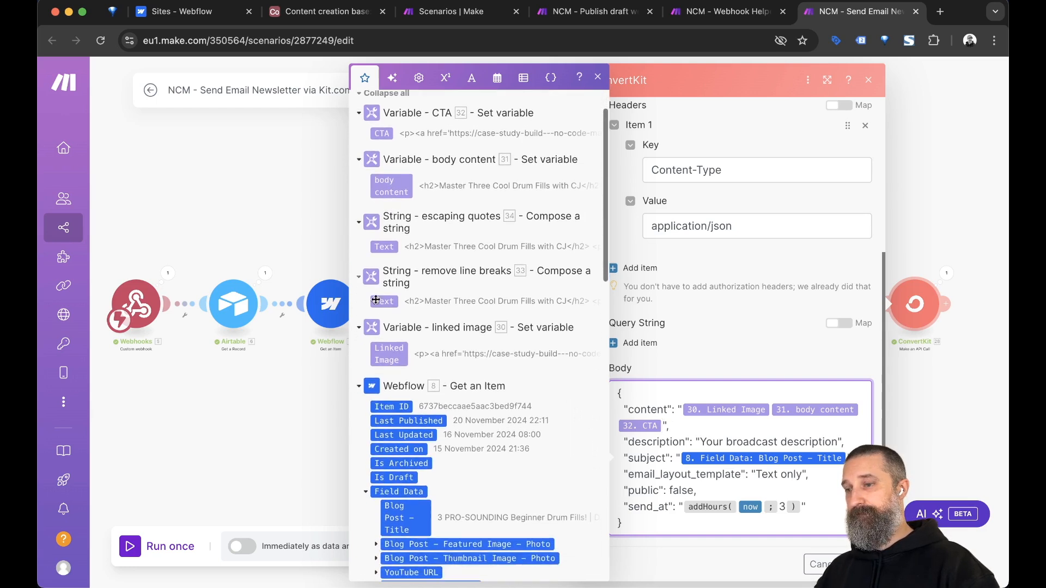
pyautogui.click(388, 356)
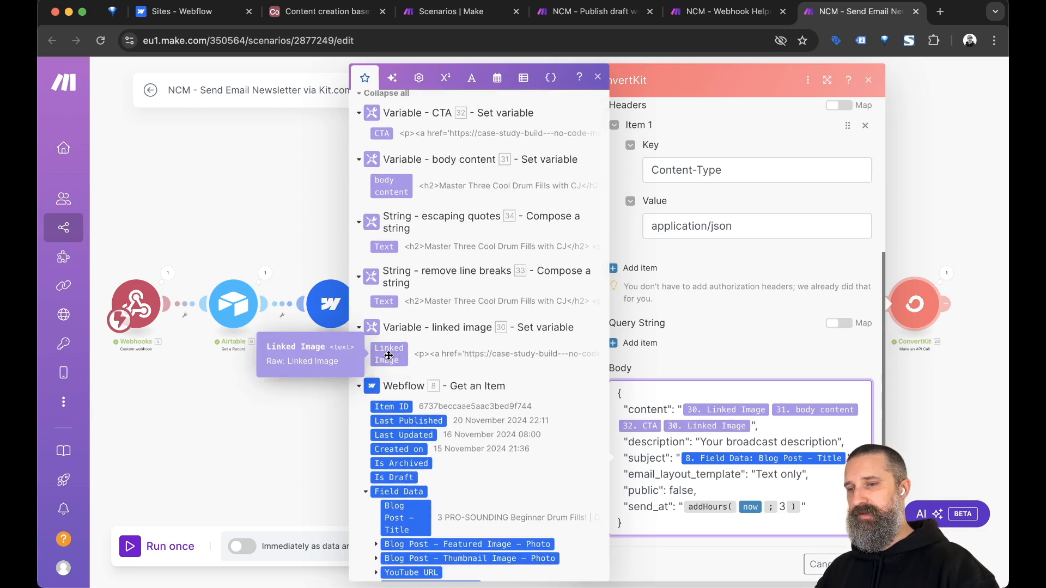
pyautogui.click(392, 186)
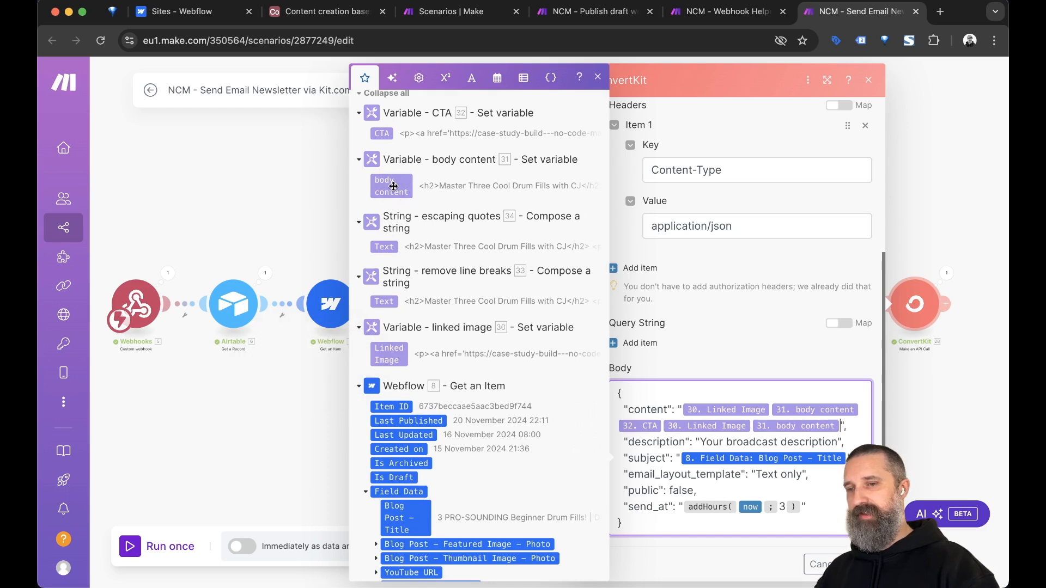
pyautogui.scroll(2, 393, 186)
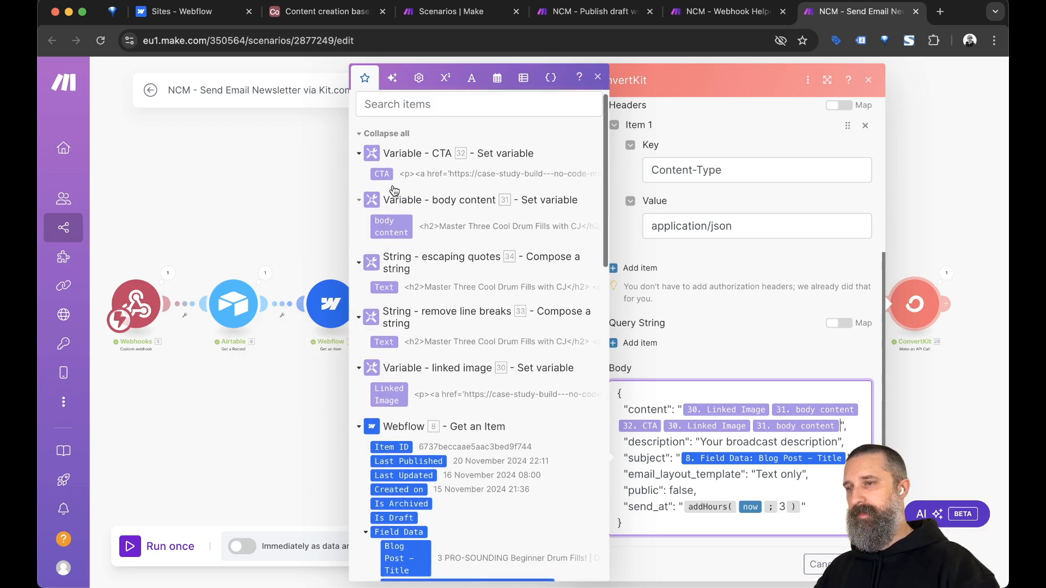
pyautogui.click(382, 181)
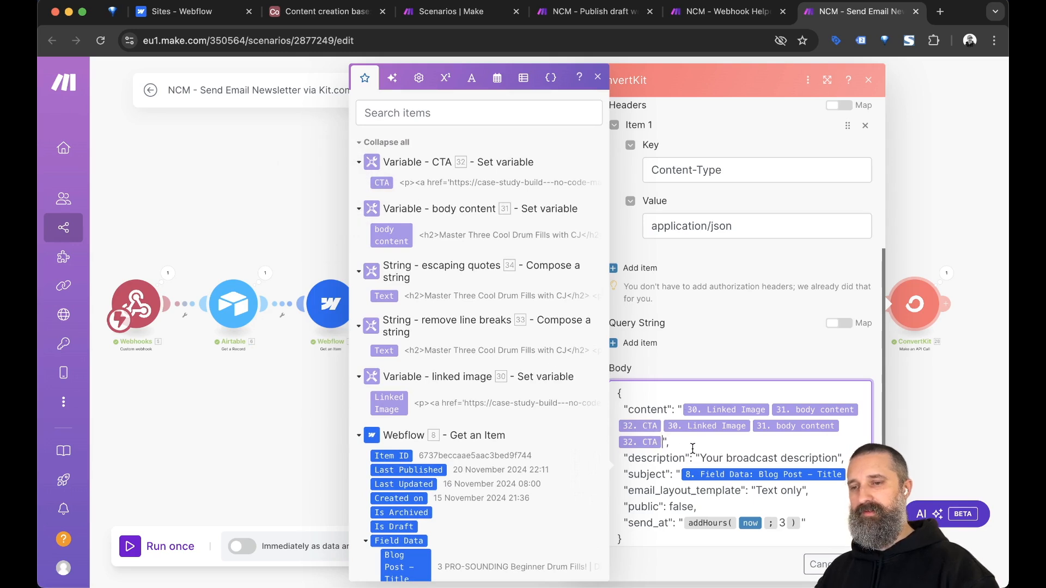
pyautogui.press('BackSpace')
pyautogui.press('BackSpace')
pyautogui.press('BackSpace')
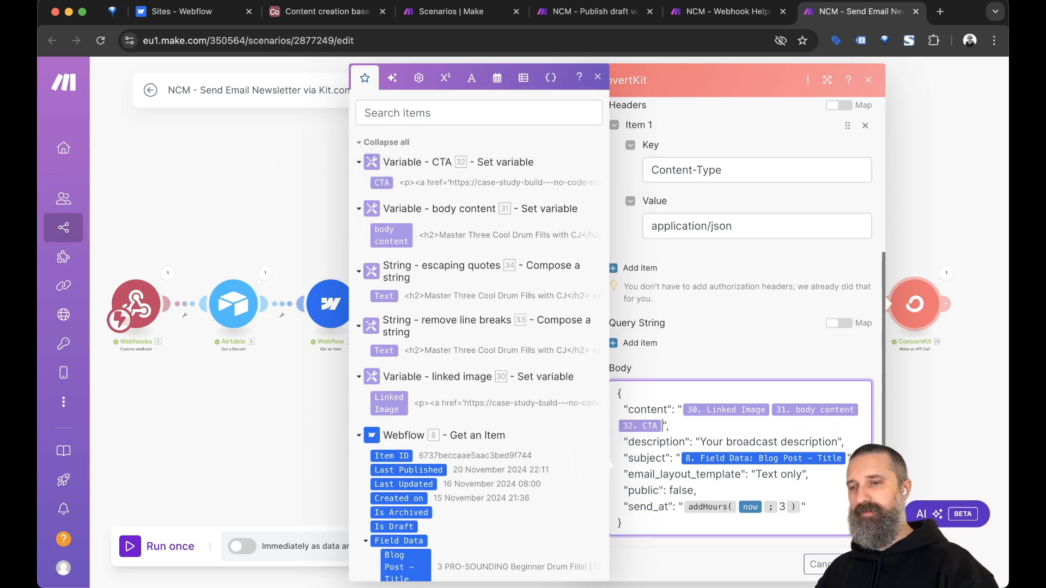
# Show the Date and time functions, then switch to the weekly Publish draft webflow post scenario.
pyautogui.click(705, 530)
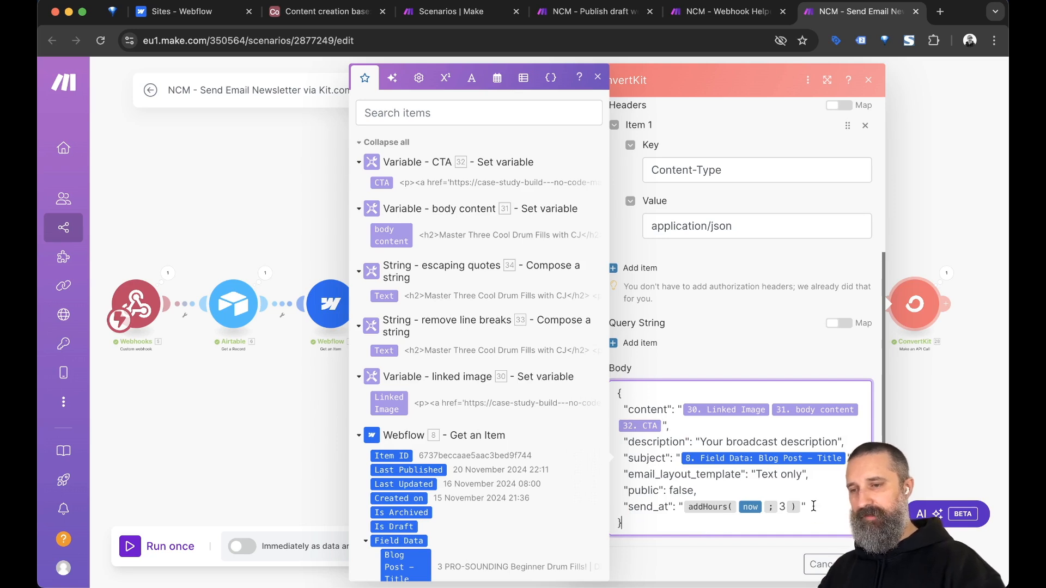
pyautogui.scroll(-1, 695, 531)
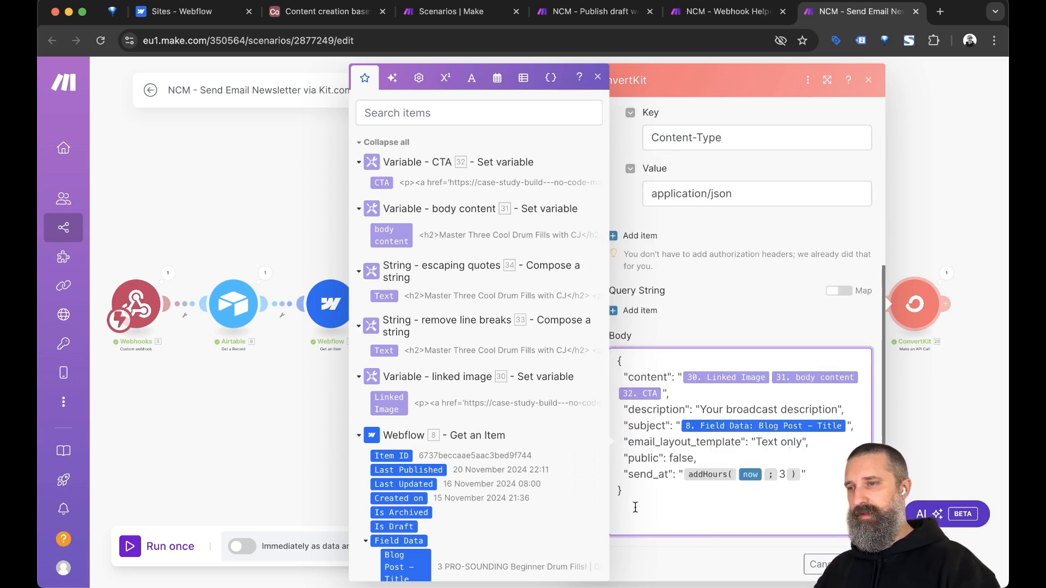
pyautogui.click(497, 80)
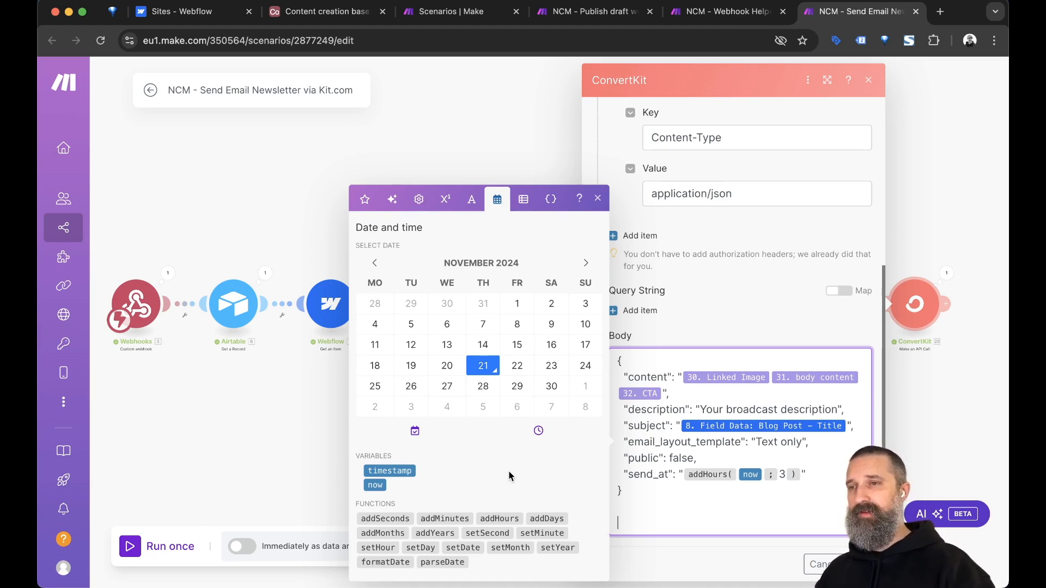
pyautogui.hotkey('ctrl', 'shift', 'Tab')
pyautogui.hotkey('ctrl', 'shift', 'Tab')
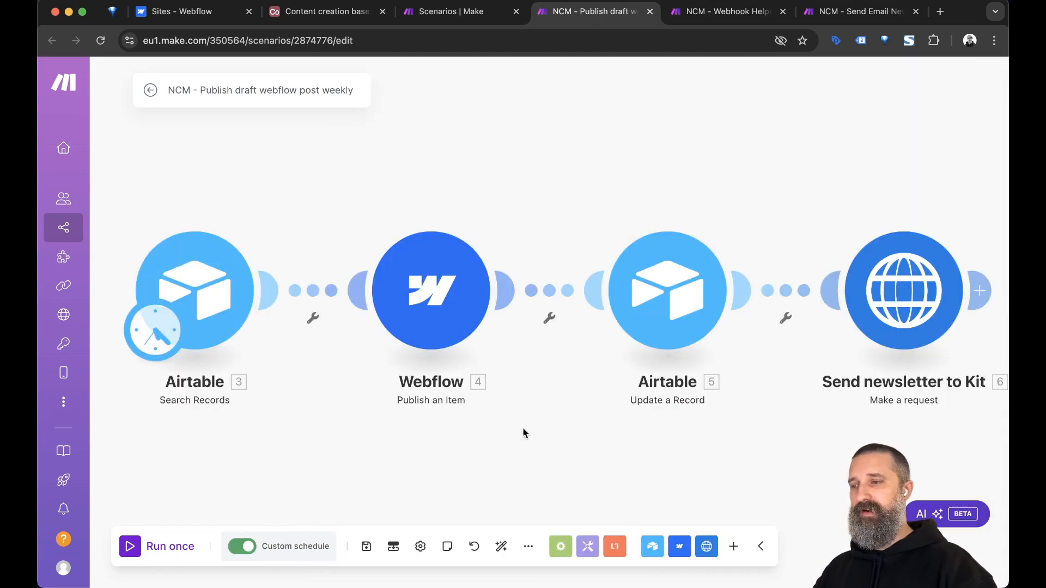
# Review the weekly scenario's Saturday 08:00 custom schedule and keep it unchanged.
pyautogui.click(311, 545)
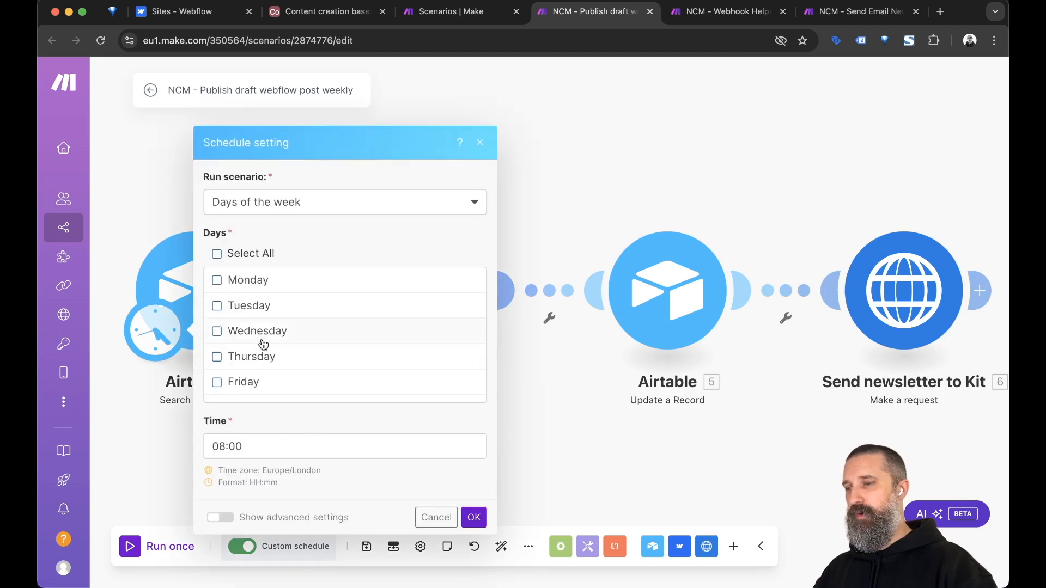
pyautogui.scroll(-2, 263, 343)
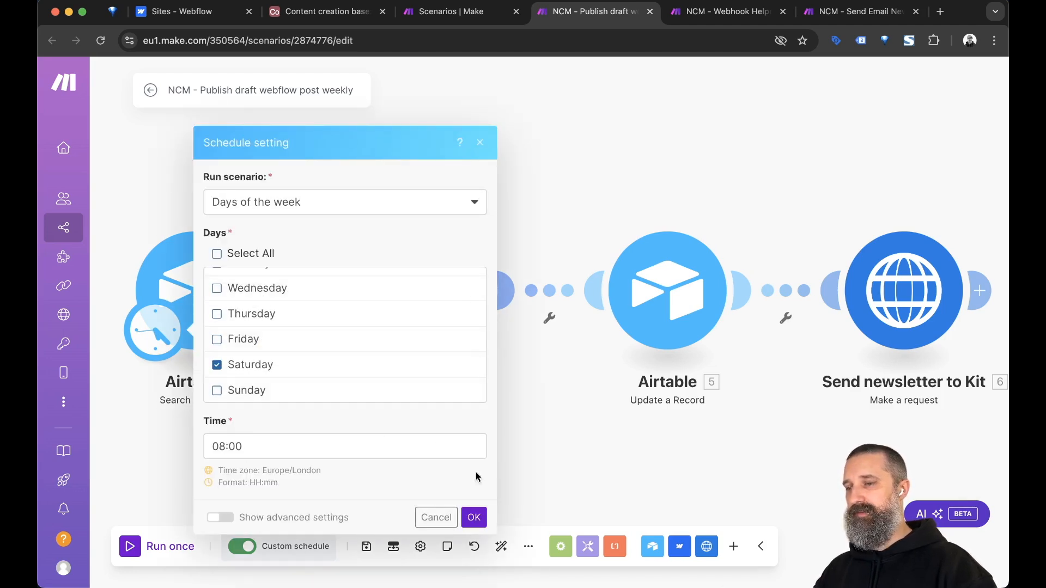
pyautogui.click(473, 517)
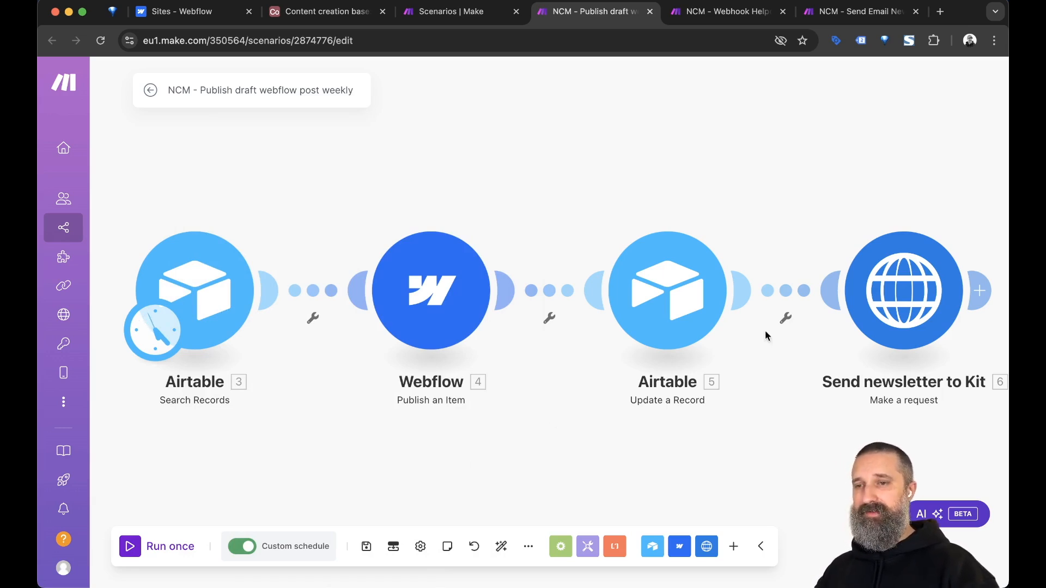
# Inspect the Send newsletter to Kit POST request with RecordID mapped to 3. ID.
pyautogui.click(870, 294)
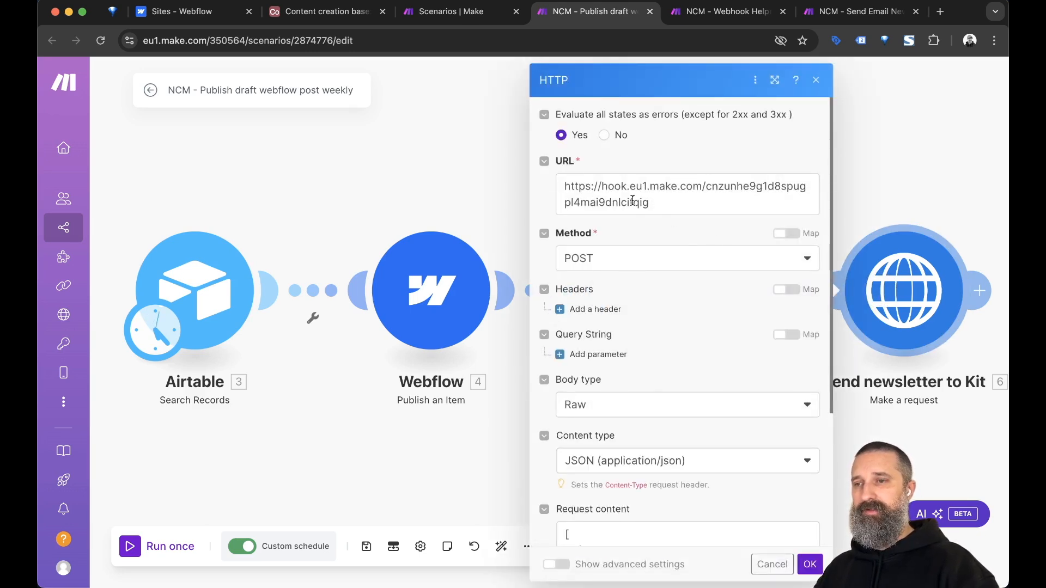
pyautogui.scroll(-4, 670, 264)
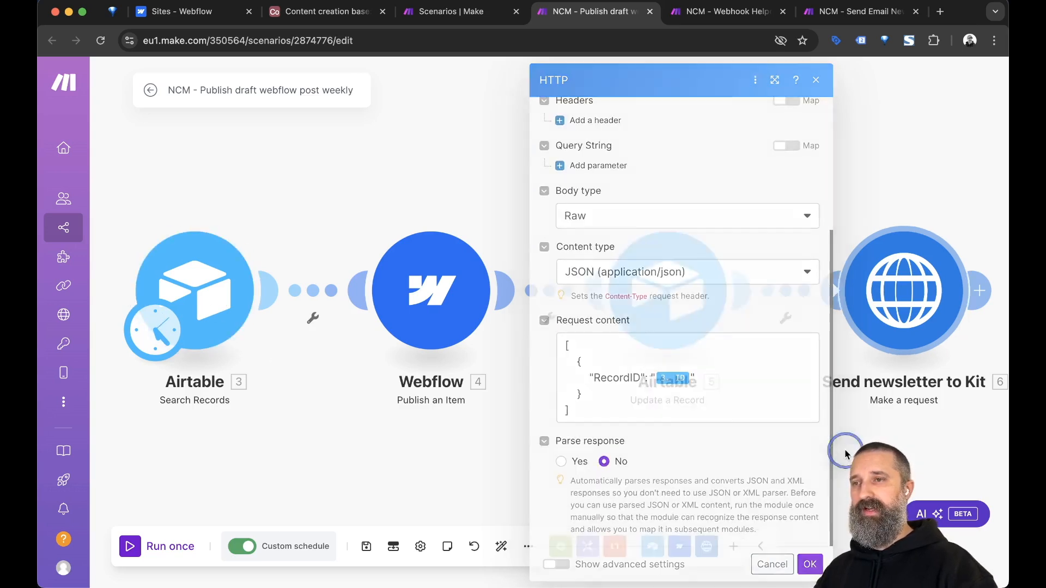
pyautogui.hotkey('ctrl', 'Tab')
pyautogui.hotkey('ctrl', 'Tab')
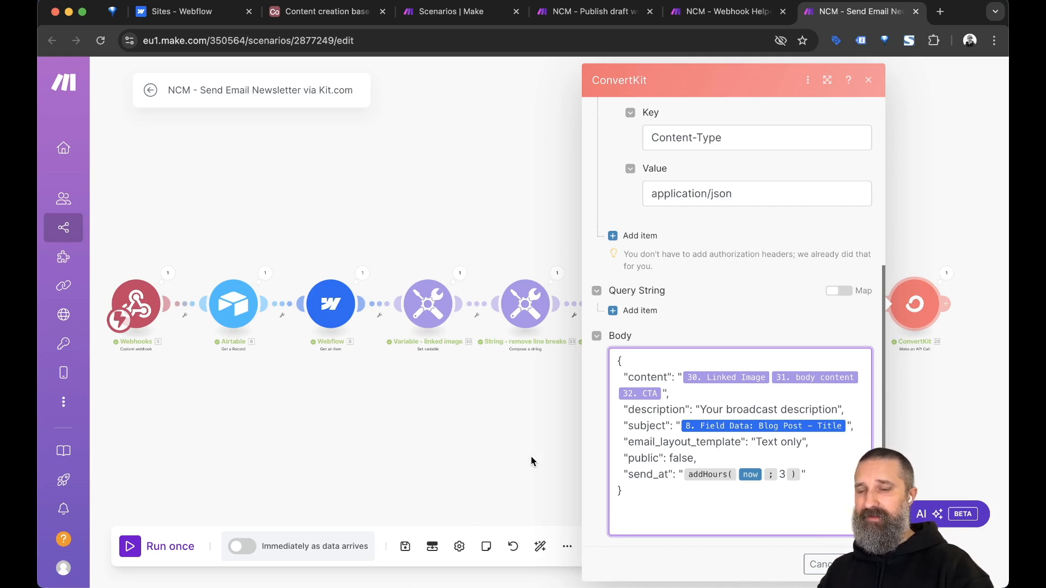
# Build a test addHours(now; 3) formula on the line below the ConvertKit JSON body.
pyautogui.click(819, 479)
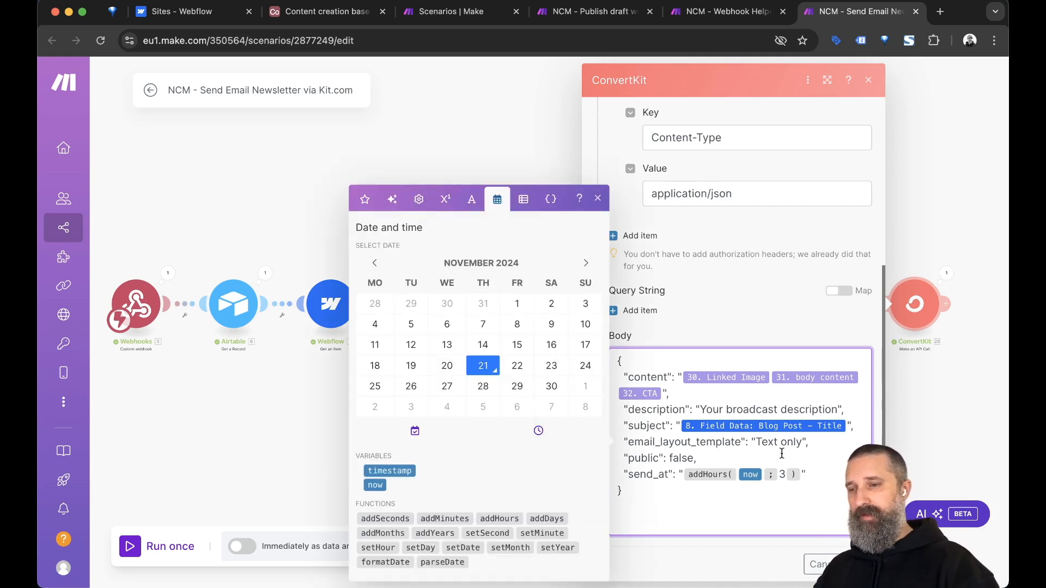
pyautogui.click(657, 524)
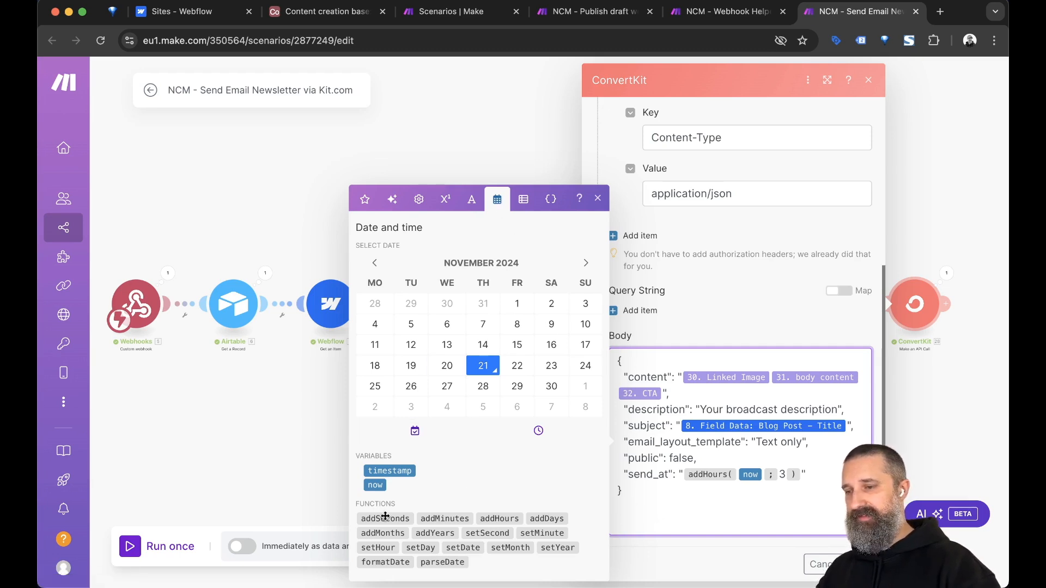
pyautogui.click(496, 518)
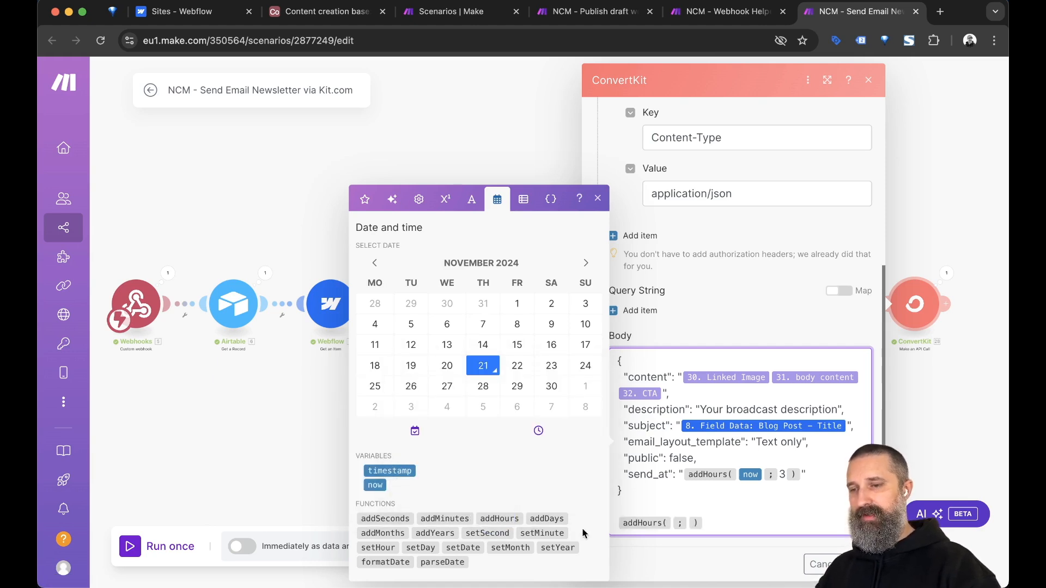
pyautogui.click(712, 523)
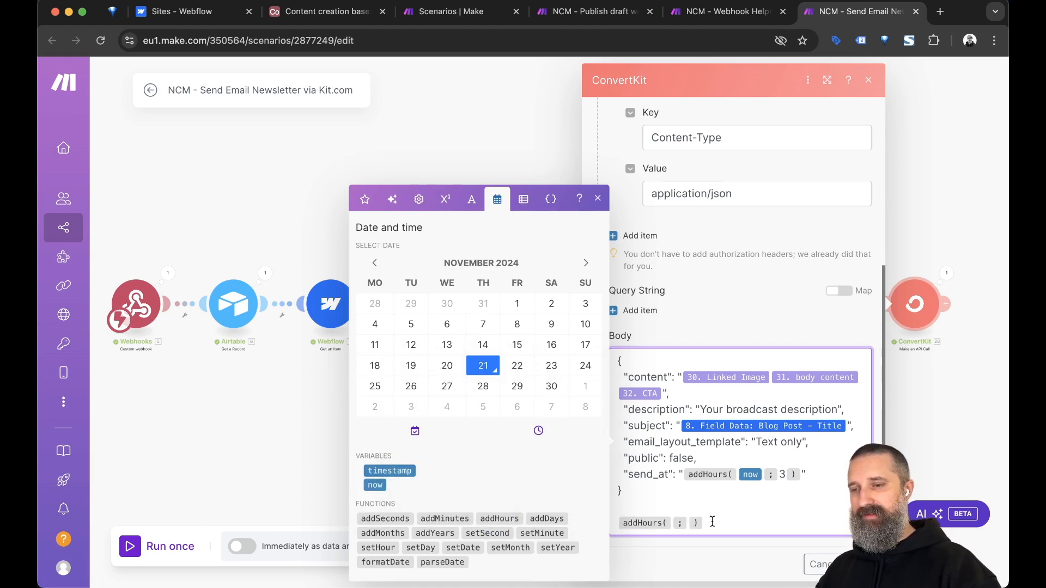
pyautogui.click(712, 522)
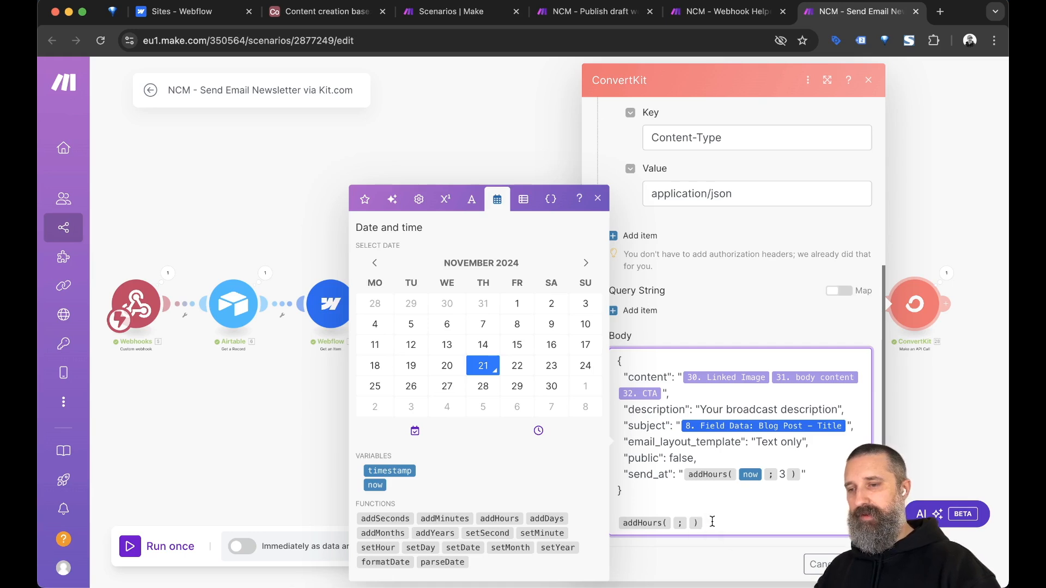
pyautogui.press('Left')
pyautogui.press('Left')
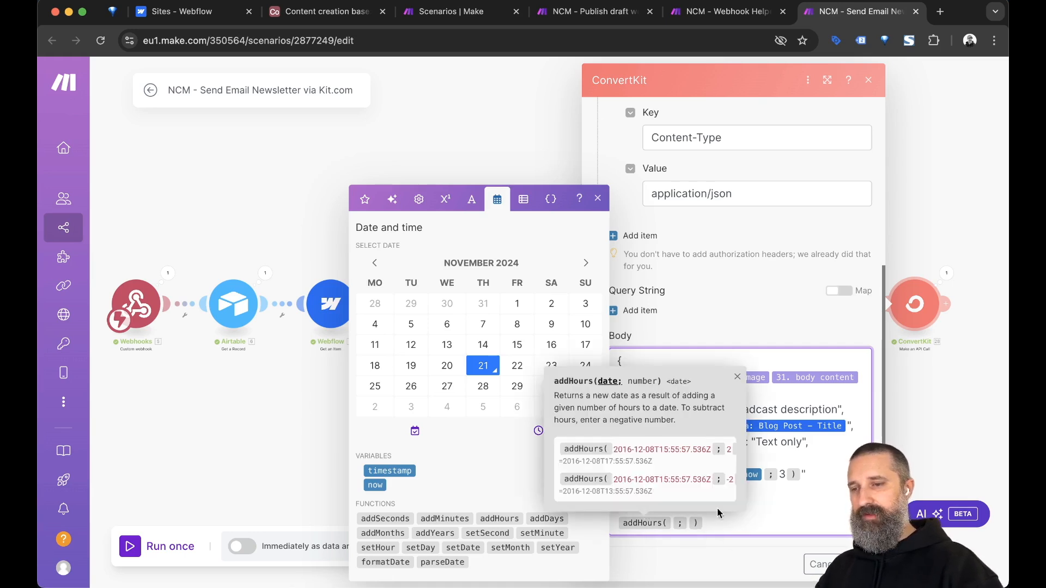
pyautogui.click(376, 486)
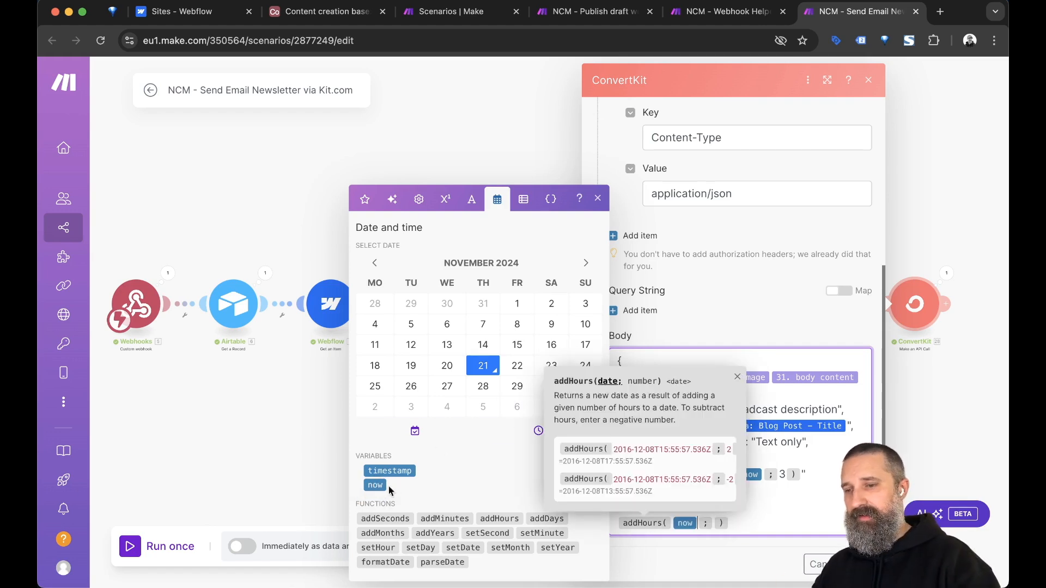
pyautogui.click(715, 524)
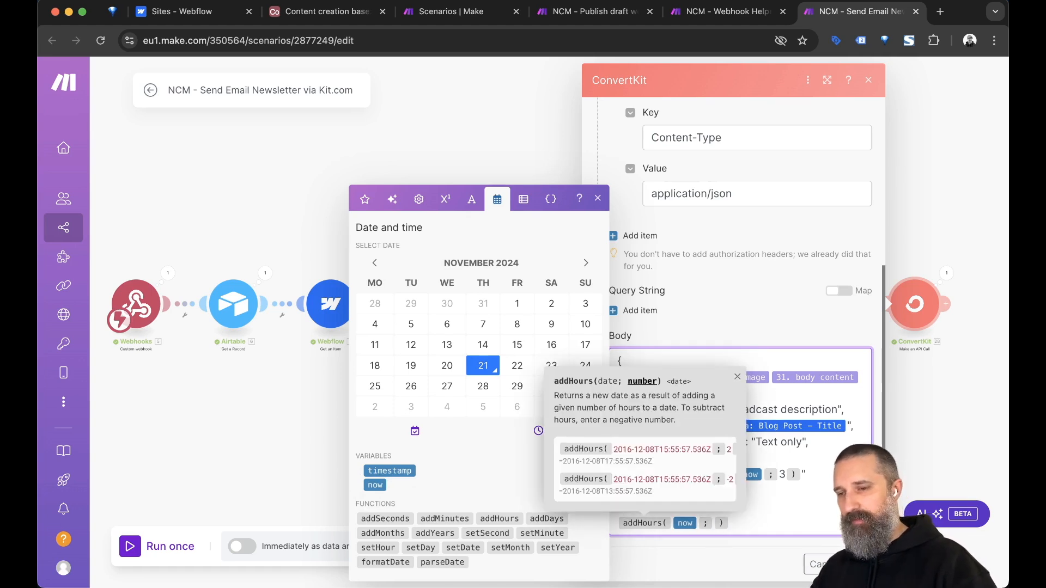
pyautogui.write('3')
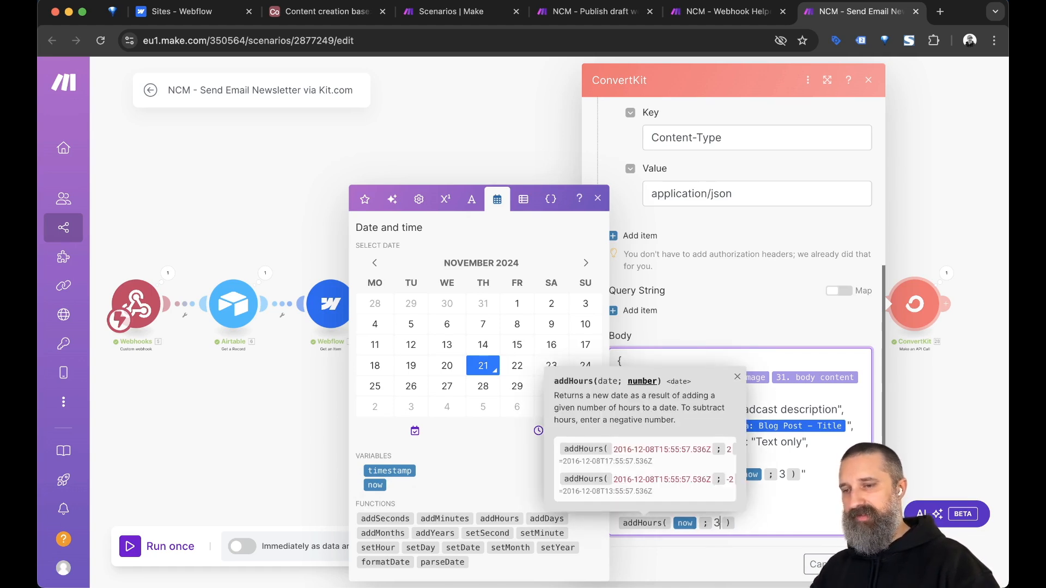
pyautogui.click(756, 522)
# Delete the scratch addHours line and leftover empty lines, then close the function picker.
pyautogui.press('super+a')
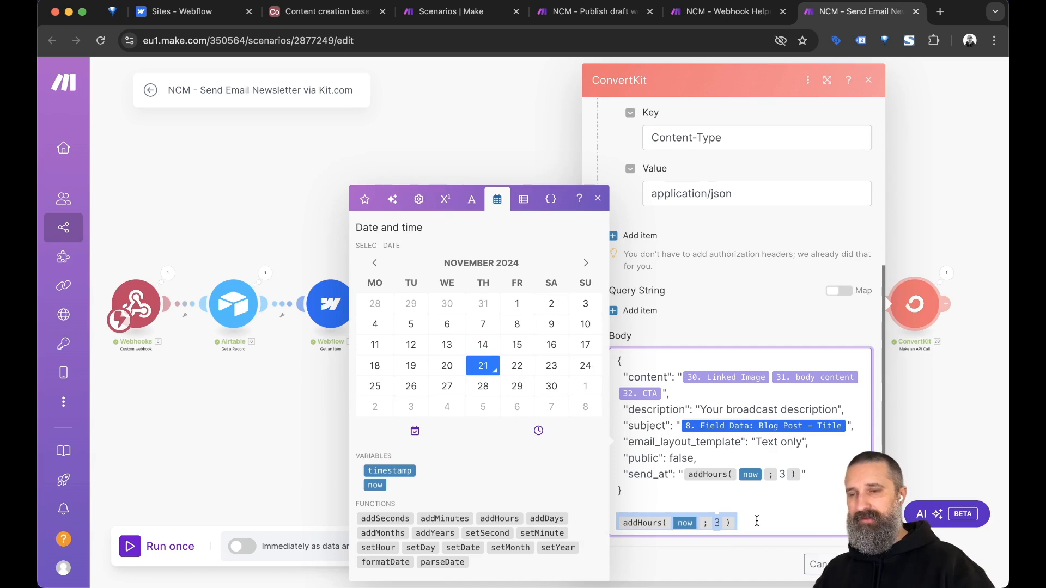
pyautogui.press('Right')
pyautogui.press('shift+super+Left')
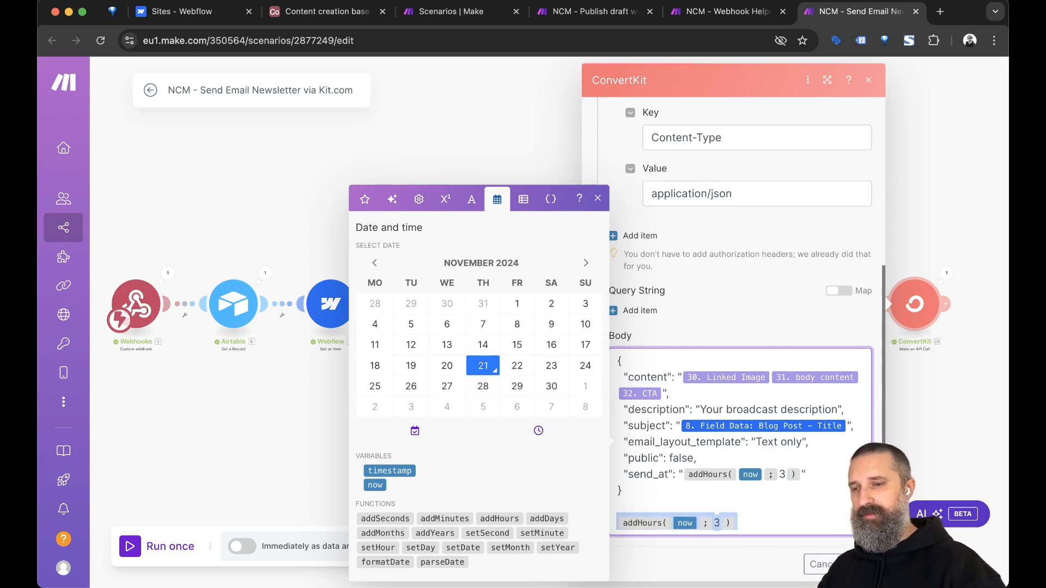
pyautogui.press('BackSpace')
pyautogui.press('BackSpace')
pyautogui.press('BackSpace')
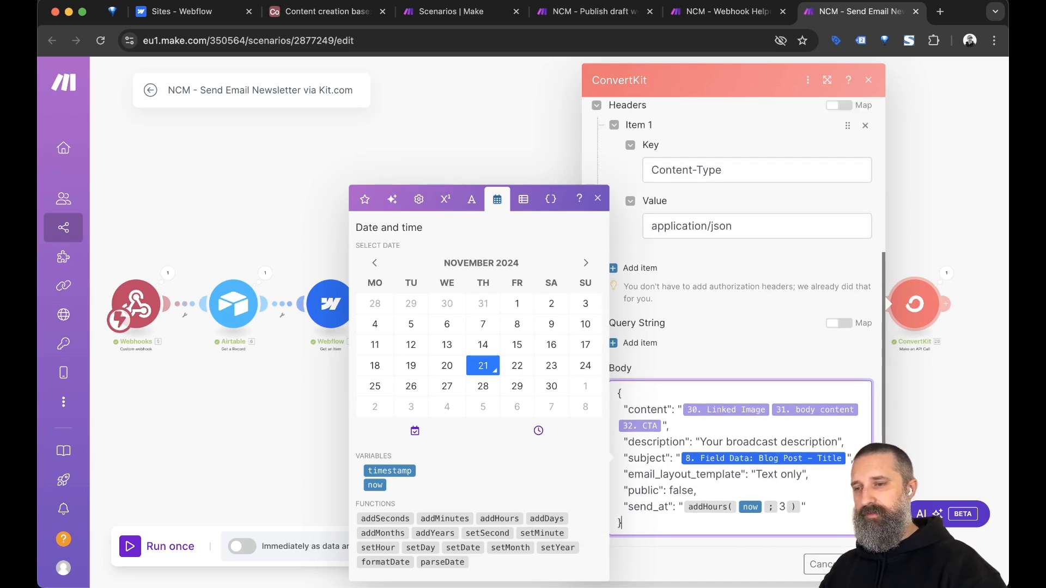
pyautogui.click(779, 552)
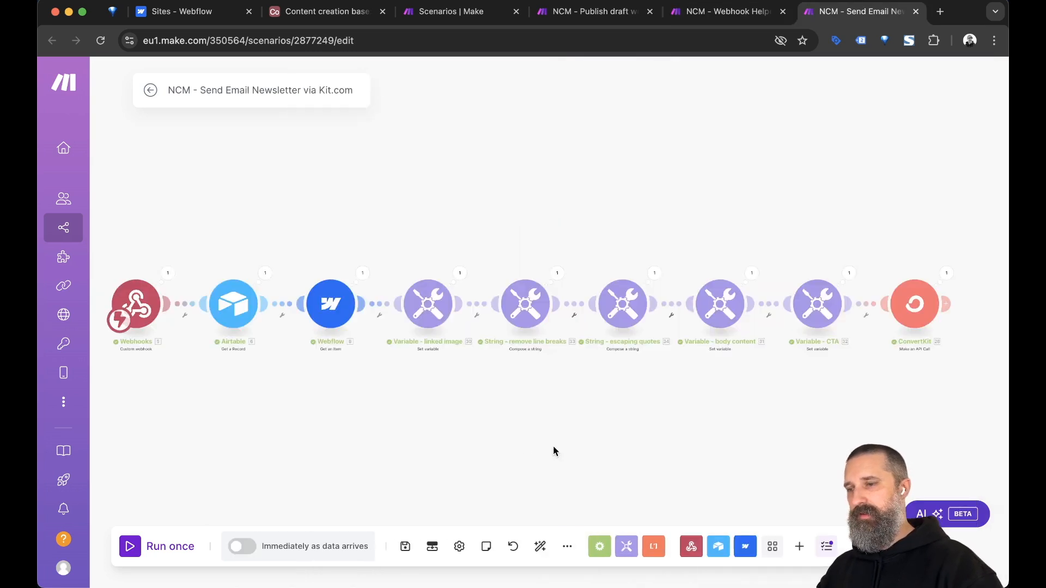
# Save the newsletter scenario and close the HTTP operation output details.
pyautogui.click(405, 547)
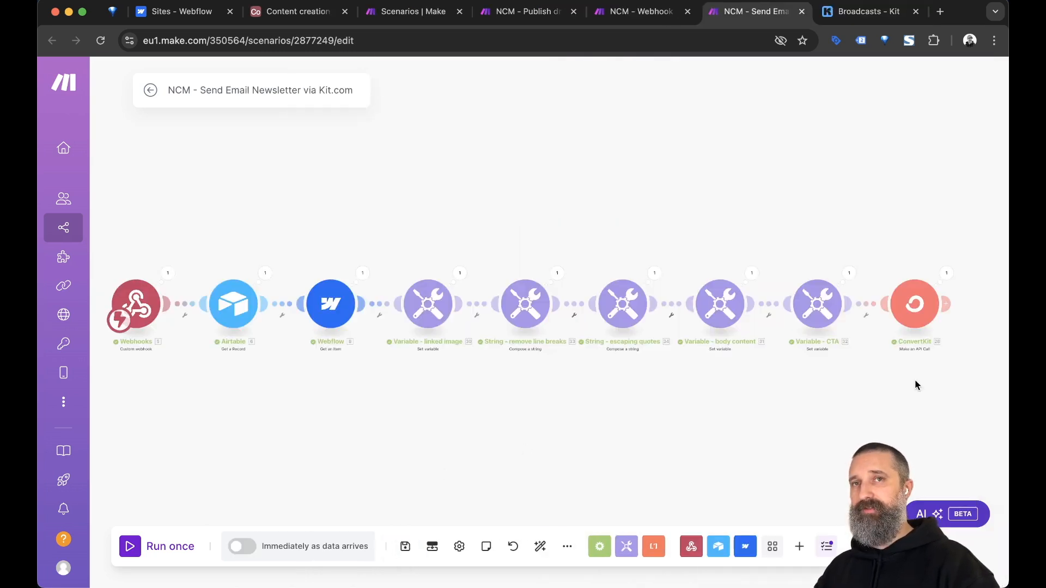
pyautogui.hotkey('ctrl', 'Tab')
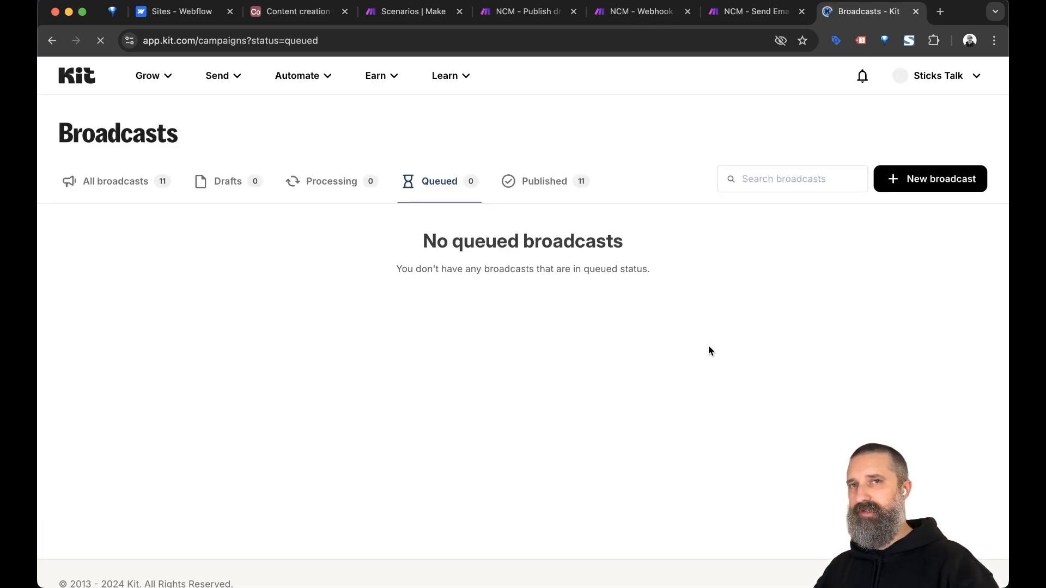
pyautogui.hotkey('ctrl', 'shift', 'Tab')
pyautogui.hotkey('ctrl', 'shift', 'Tab')
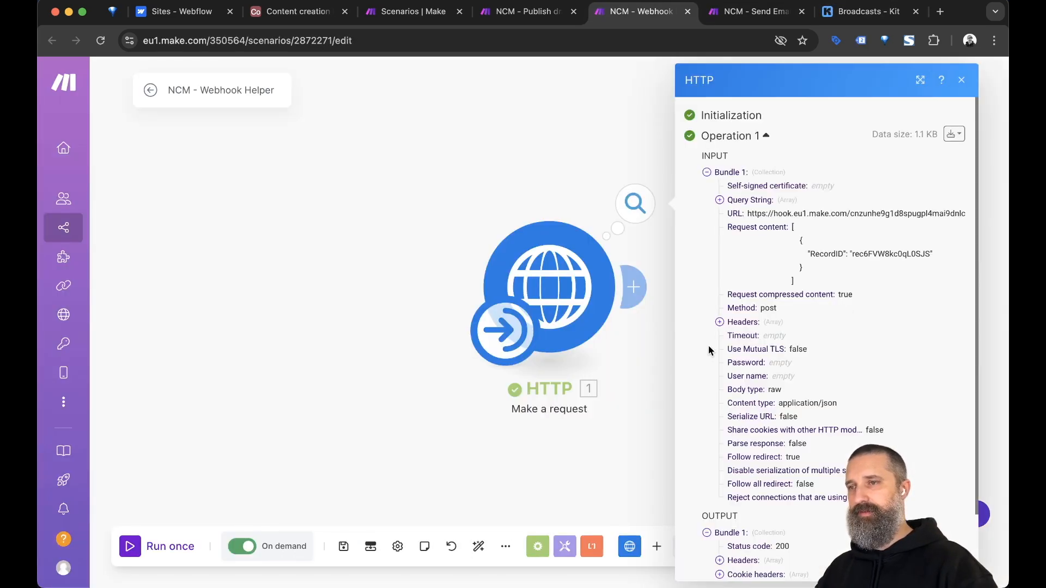
pyautogui.click(403, 434)
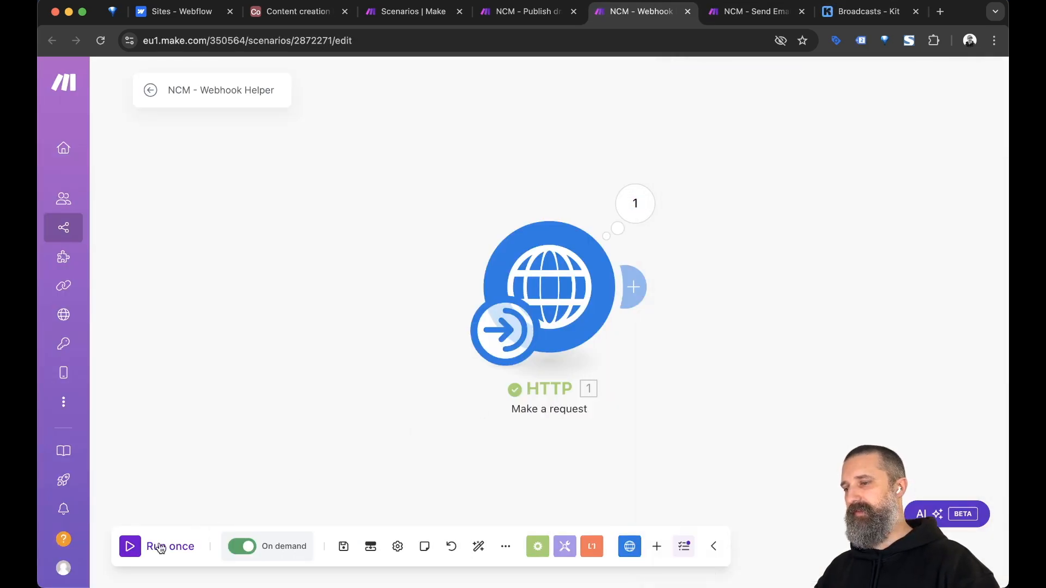
pyautogui.hotkey('ctrl', 'Tab')
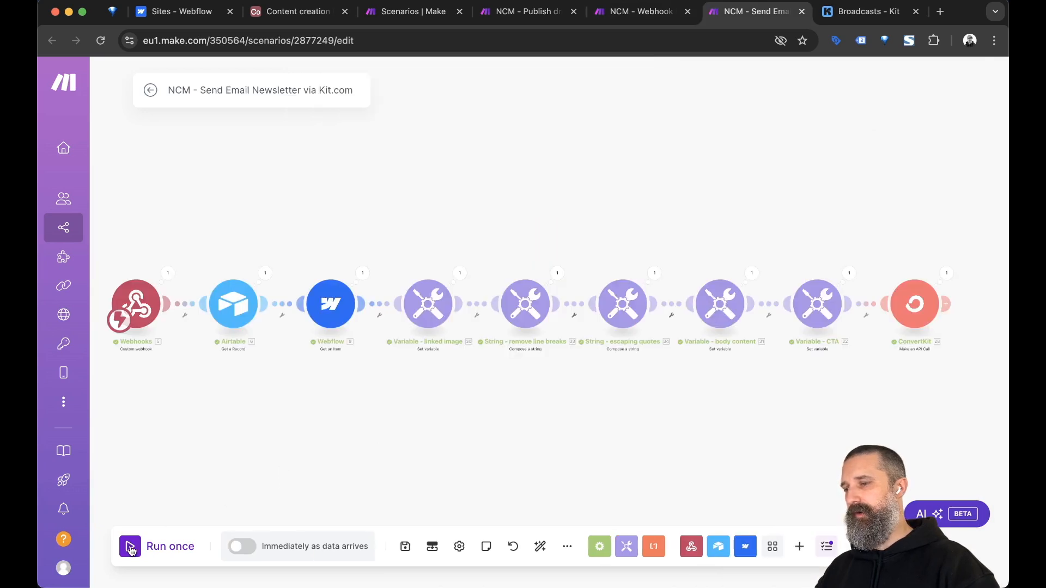
# Run the newsletter scenario once, fire the webhook helper, then reload Kit's Queued broadcasts.
pyautogui.click(163, 547)
pyautogui.hotkey('ctrl', 'shift', 'Tab')
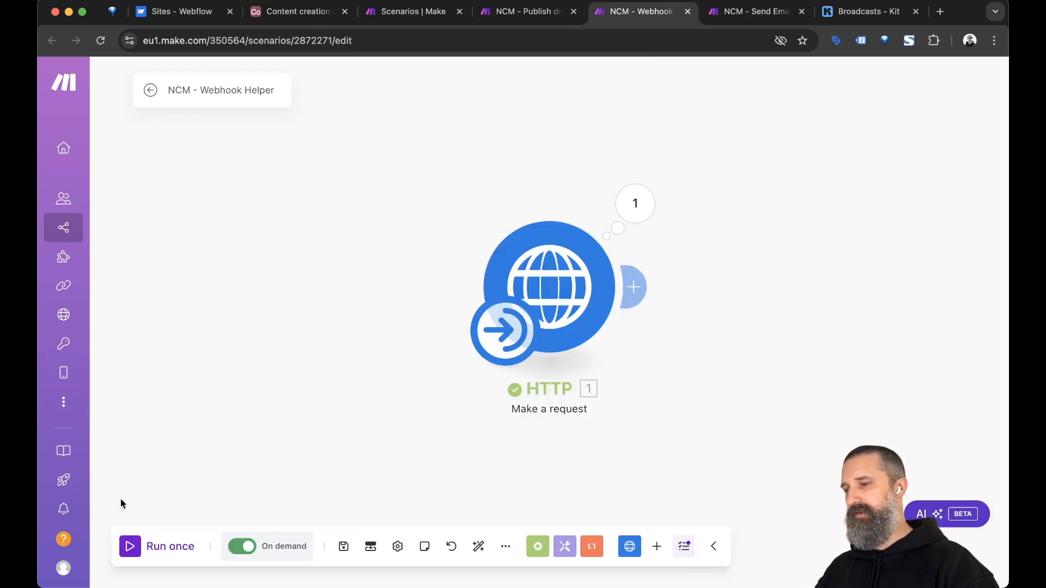
pyautogui.click(131, 546)
pyautogui.hotkey('ctrl', 'Tab')
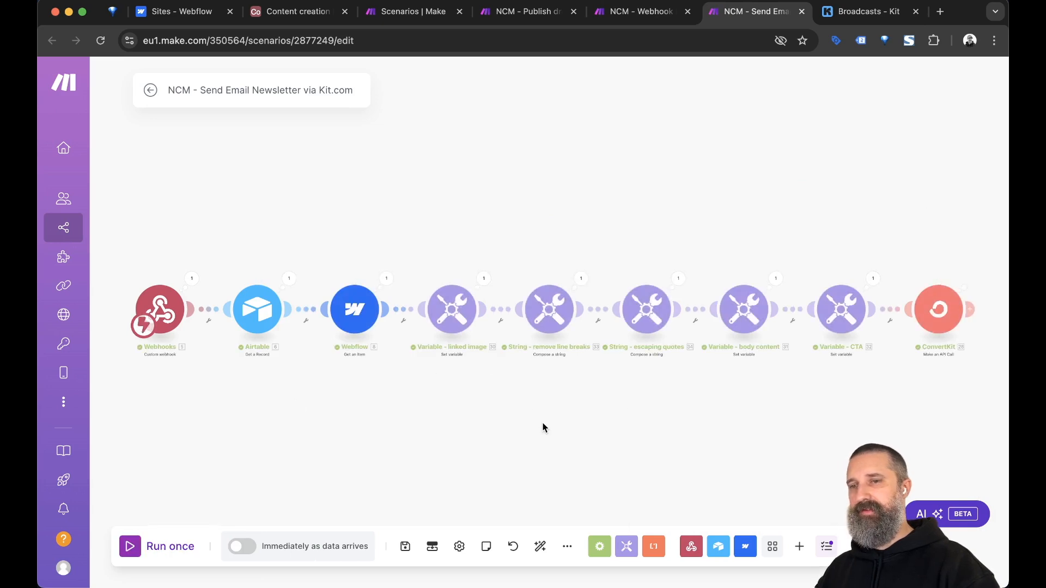
pyautogui.moveTo(627, 403); pyautogui.dragTo(610, 391)
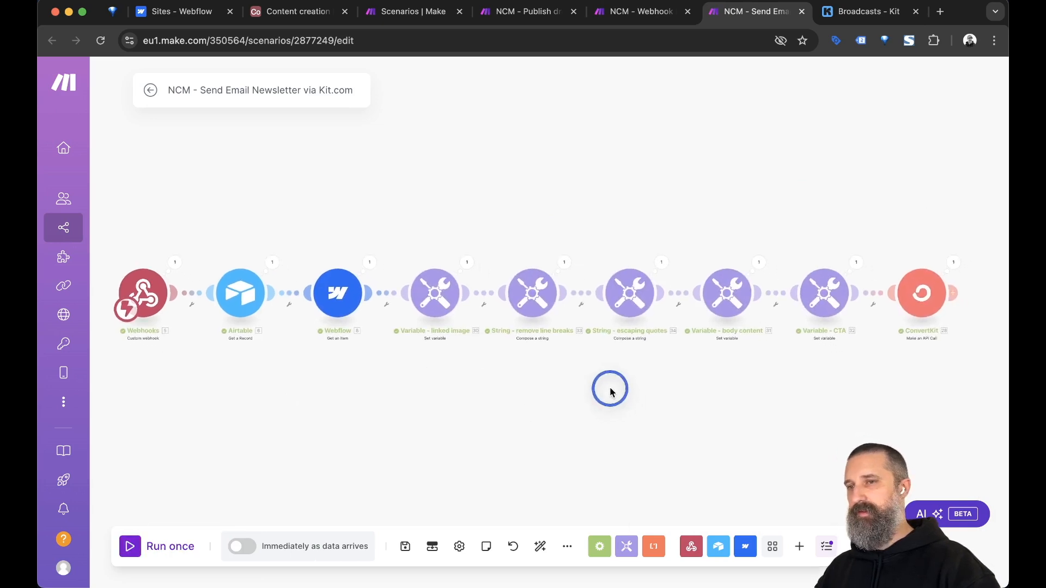
pyautogui.hotkey('ctrl', 'Tab')
pyautogui.press('super+r')
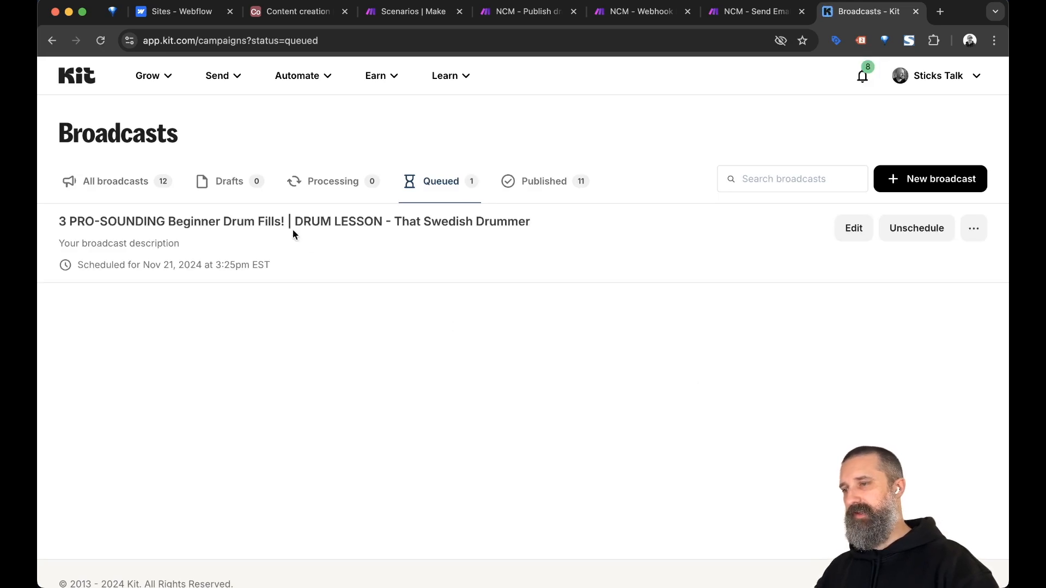
# Scroll through the '3 PRO-SOUNDING Beginner Drum Fills!' broadcast preview, then return to Make.
pyautogui.click(250, 221)
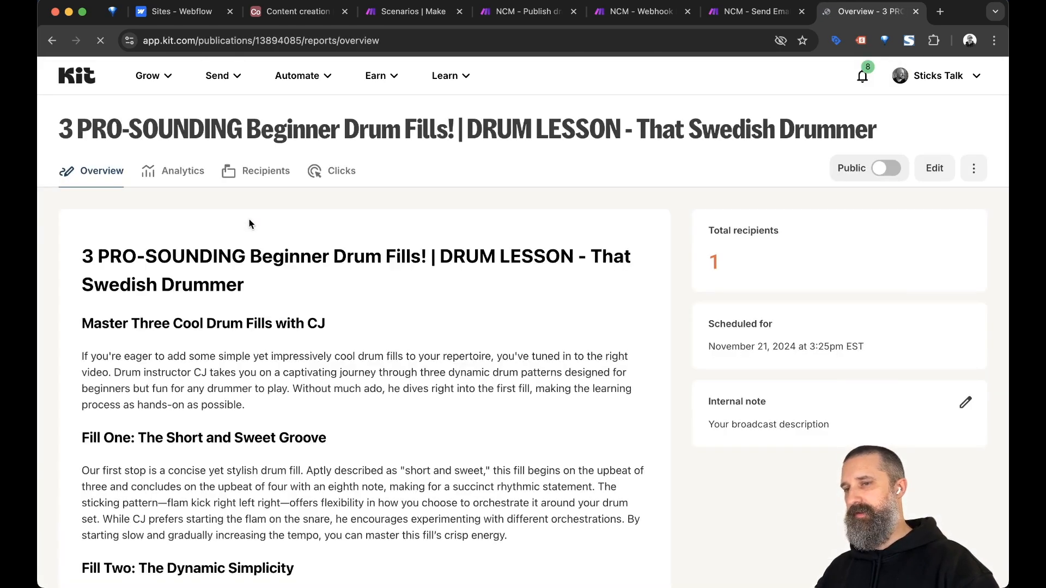
pyautogui.scroll(-3, 475, 401)
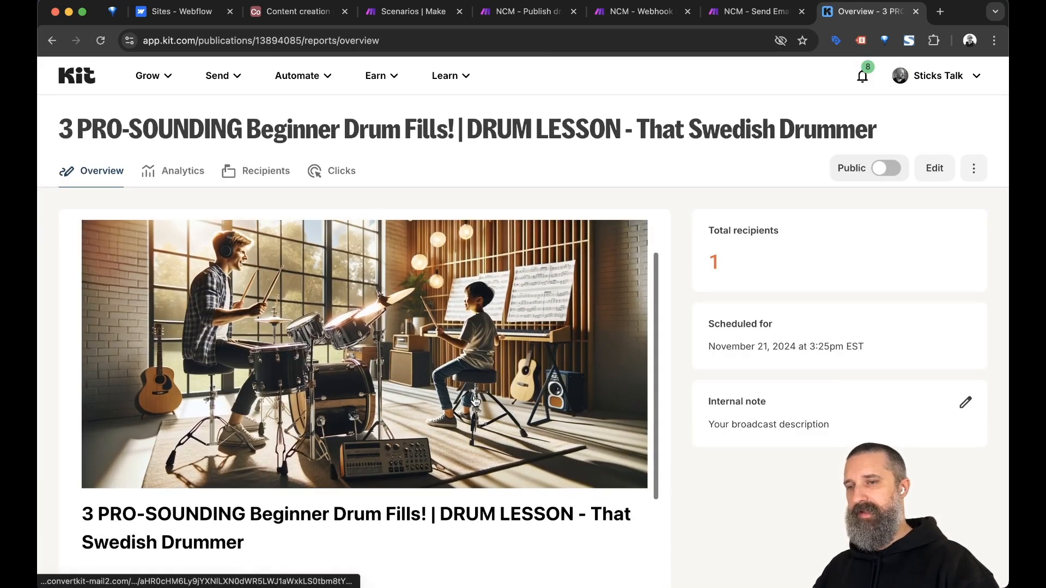
pyautogui.scroll(-2, 475, 402)
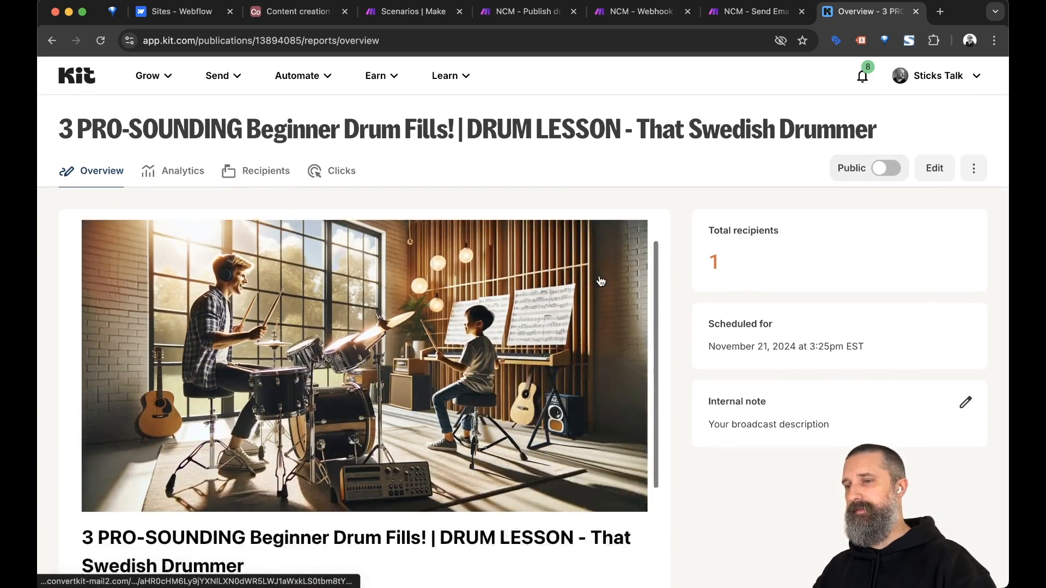
pyautogui.scroll(-2, 601, 282)
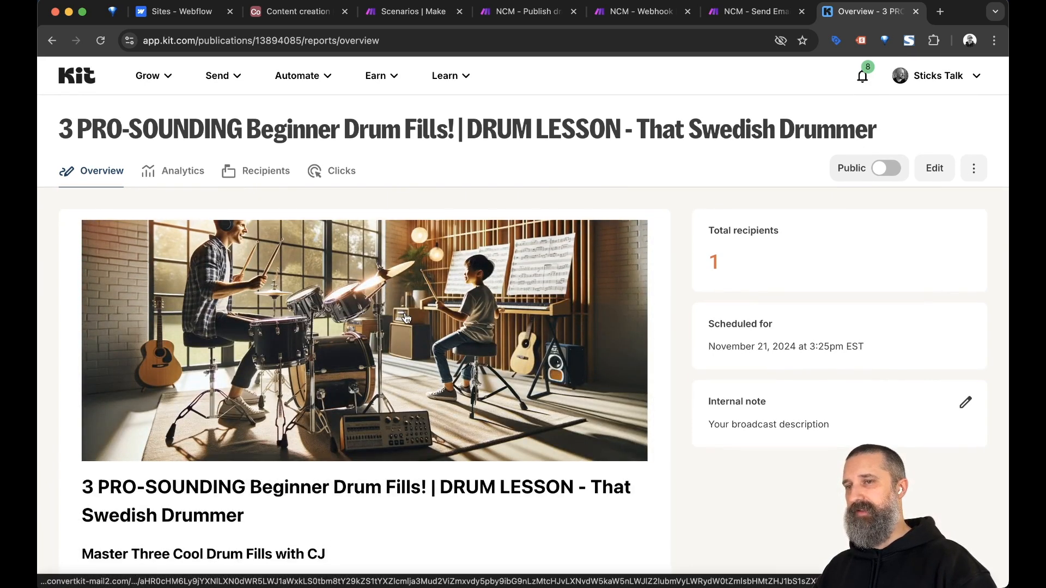
pyautogui.scroll(-8, 473, 304)
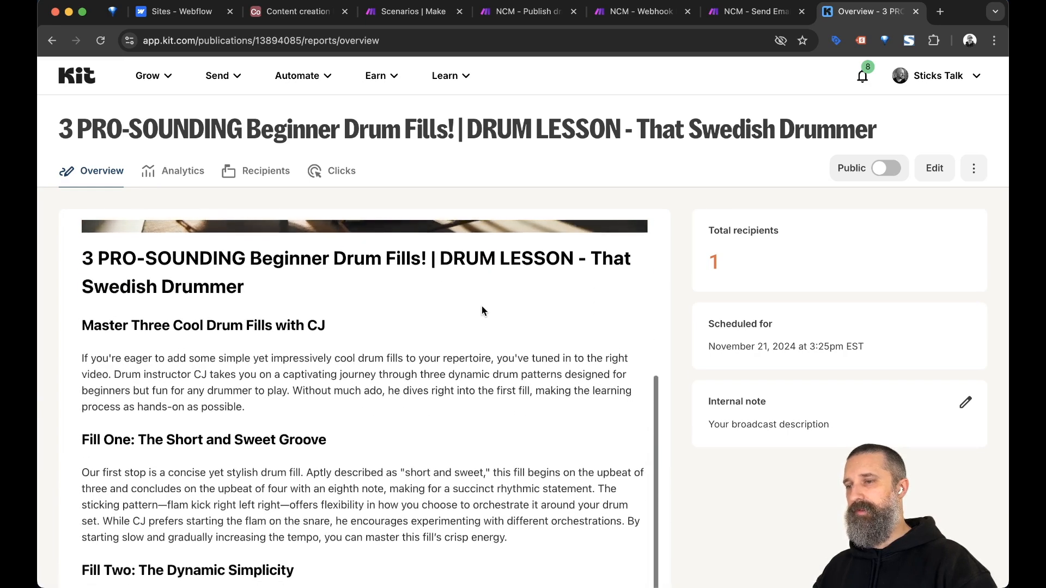
pyautogui.scroll(-3, 163, 267)
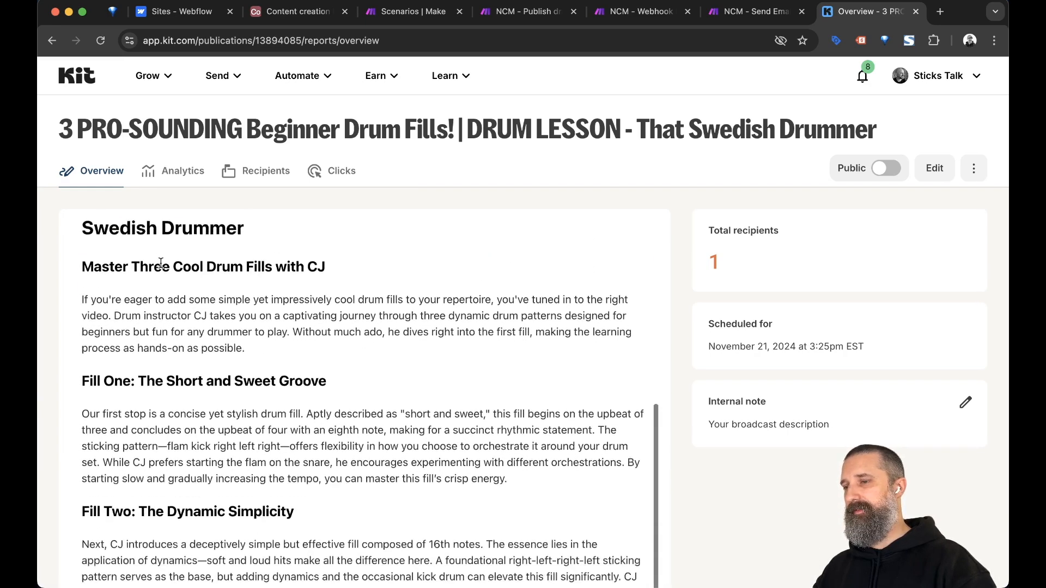
pyautogui.scroll(-13, 436, 319)
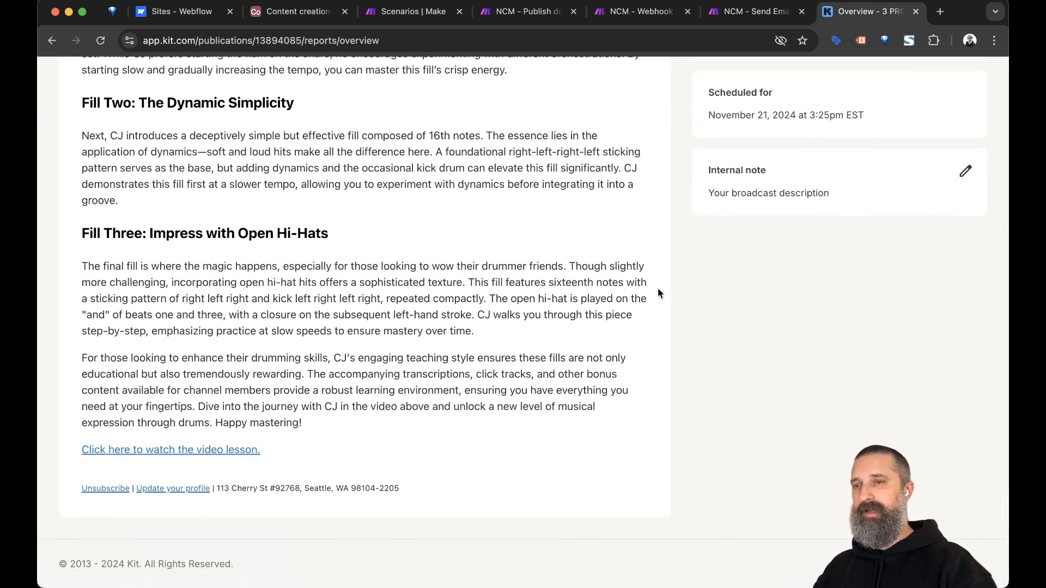
pyautogui.hotkey('ctrl', 'shift', 'Tab')
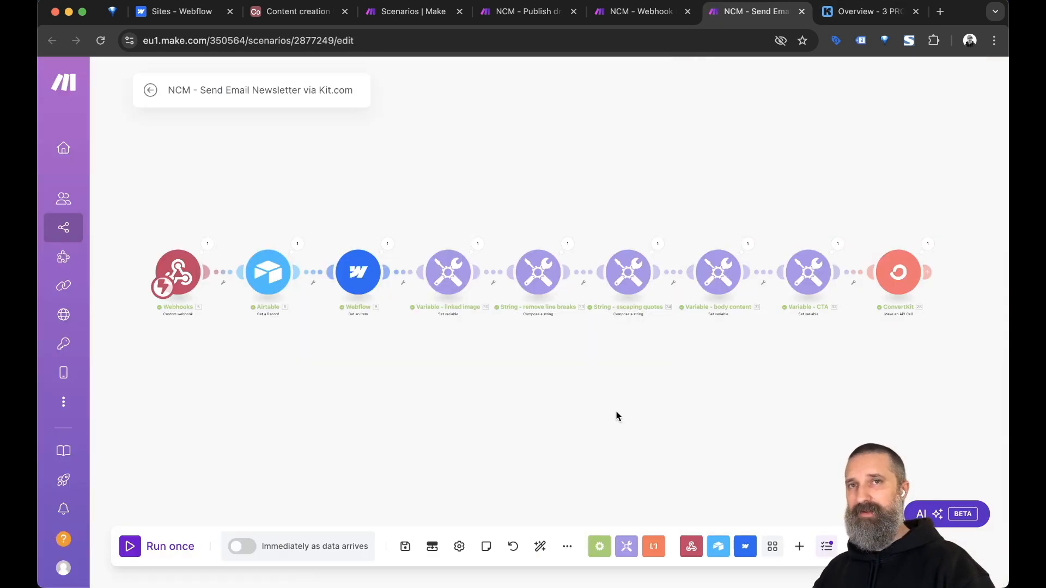